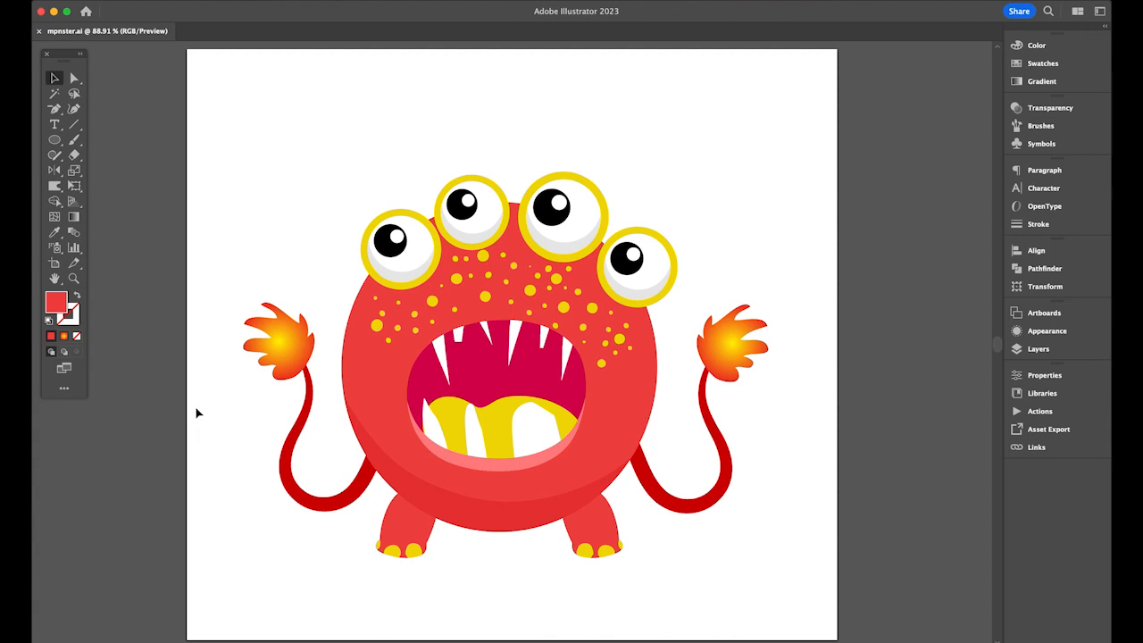
- Open the monster_anim.mp4 preview full screen and play the finished monster animation
mouse_move(387, 639)
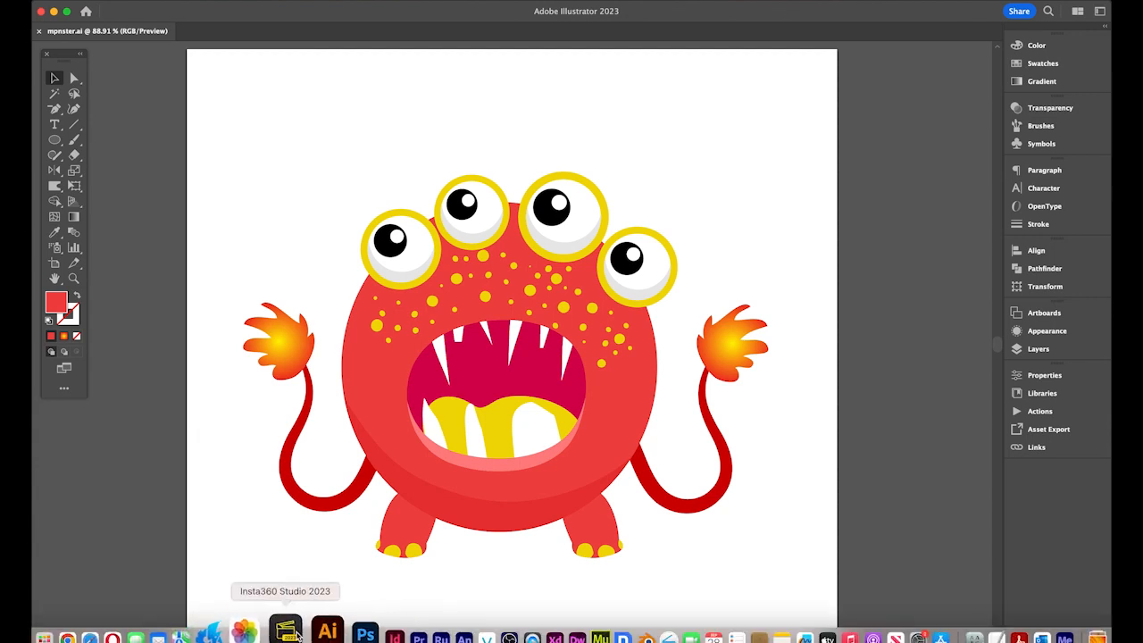
click(498, 633)
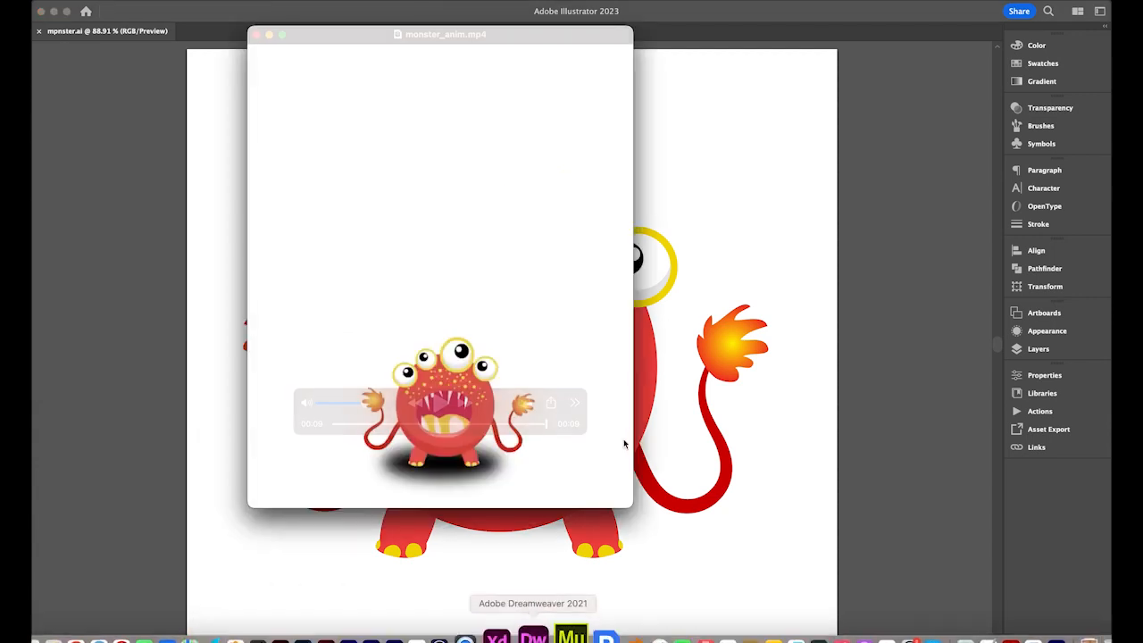
click(283, 36)
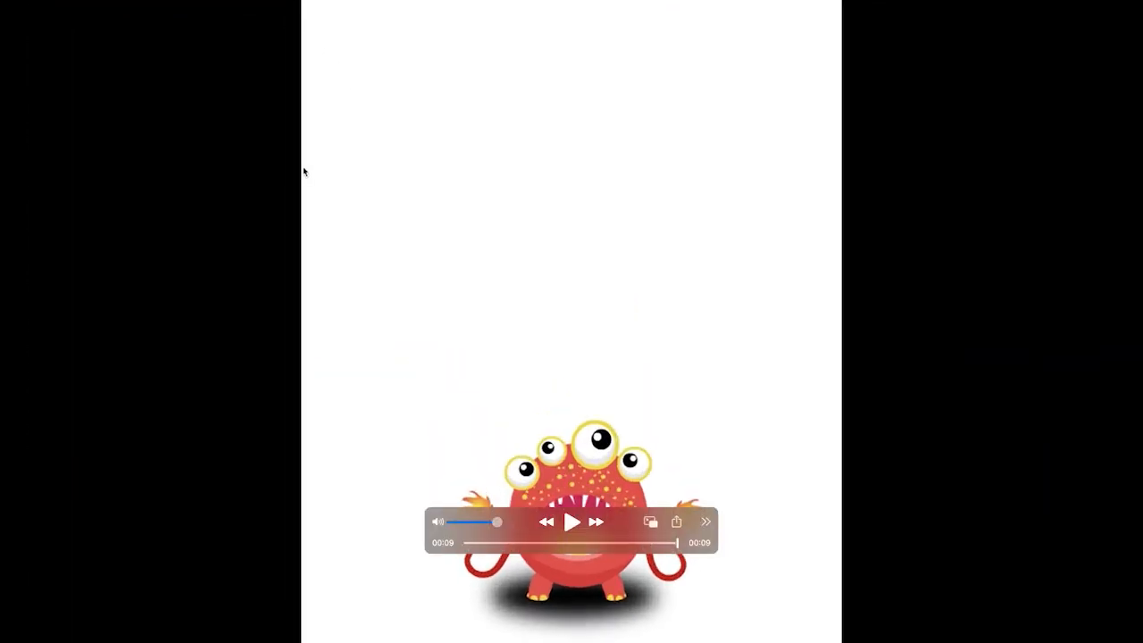
drag(622, 519, 982, 622)
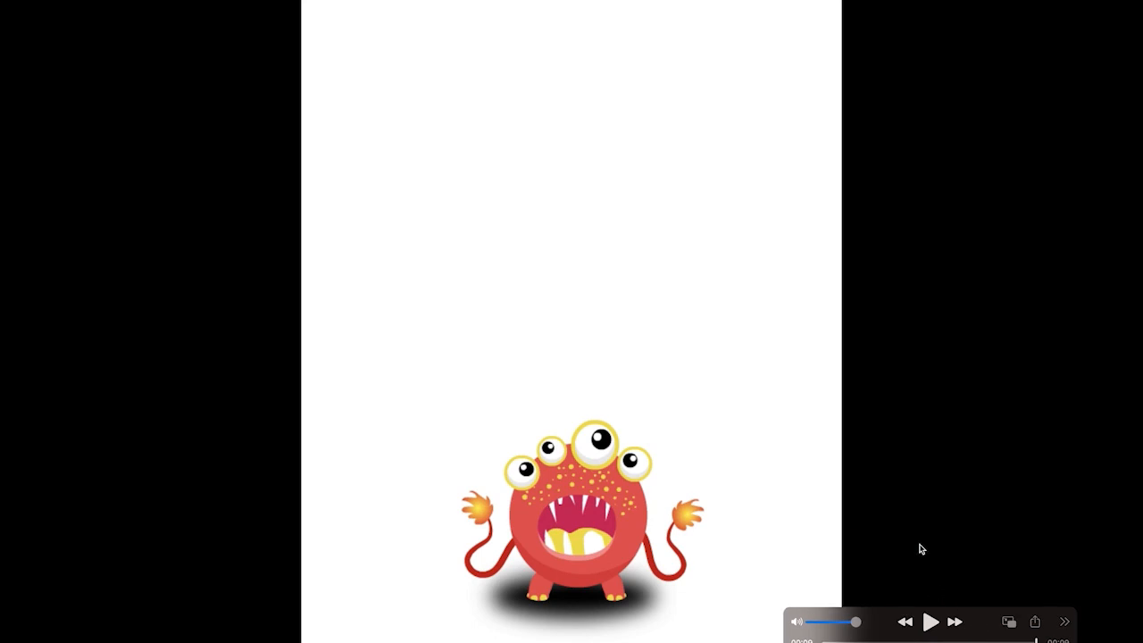
click(930, 622)
click(931, 622)
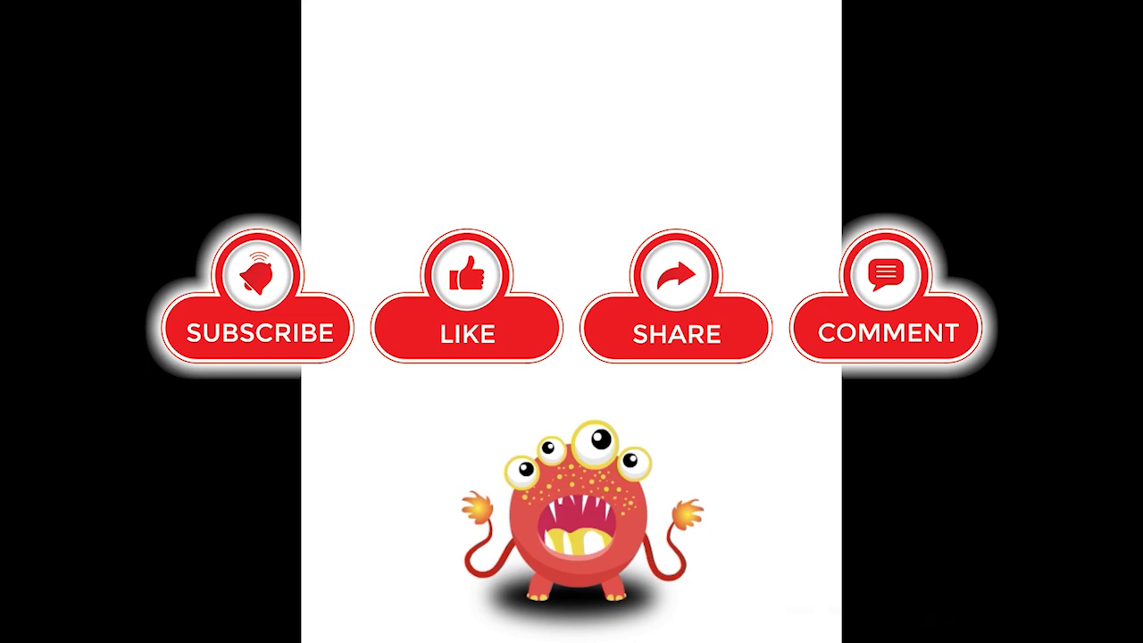
mouse_move(921, 462)
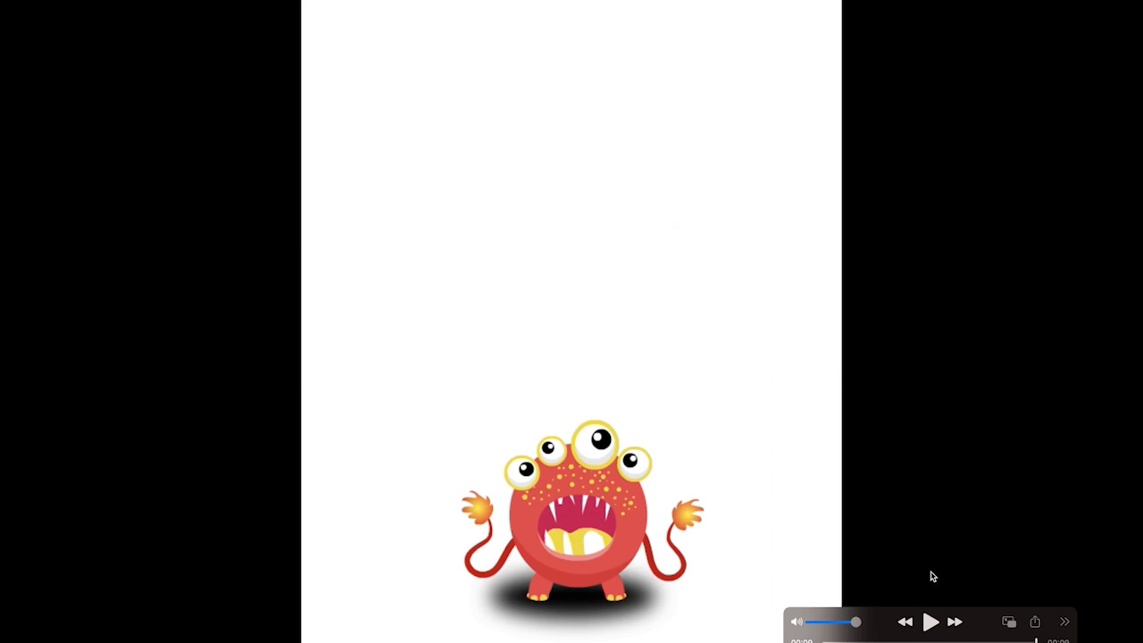
click(934, 621)
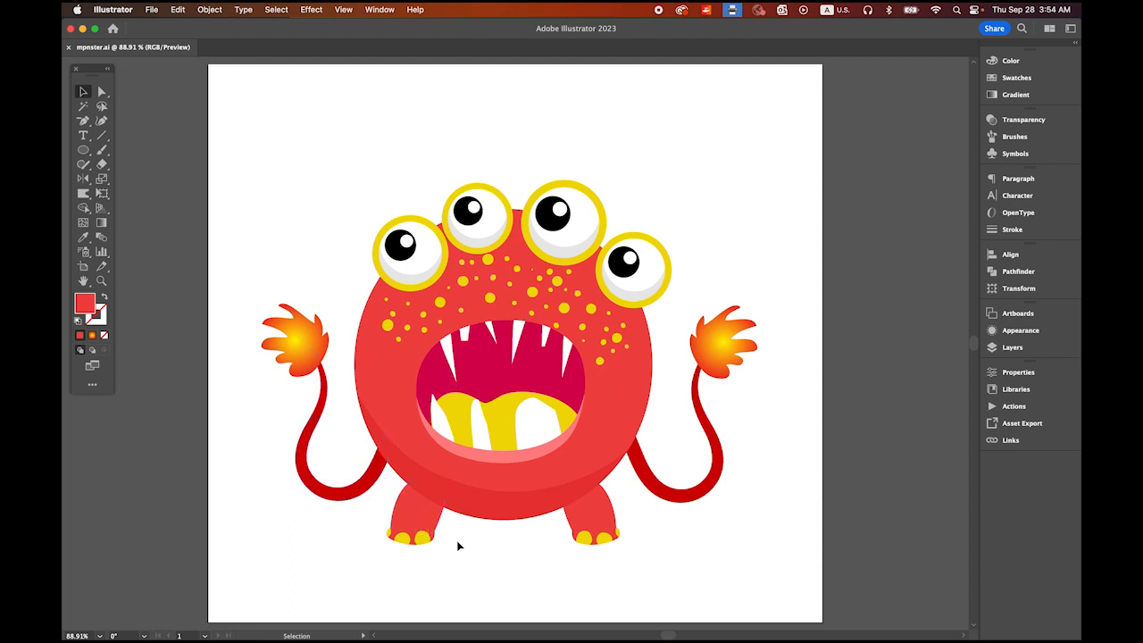
- Copy the monster's leftmost eye from the illustration
click(398, 253)
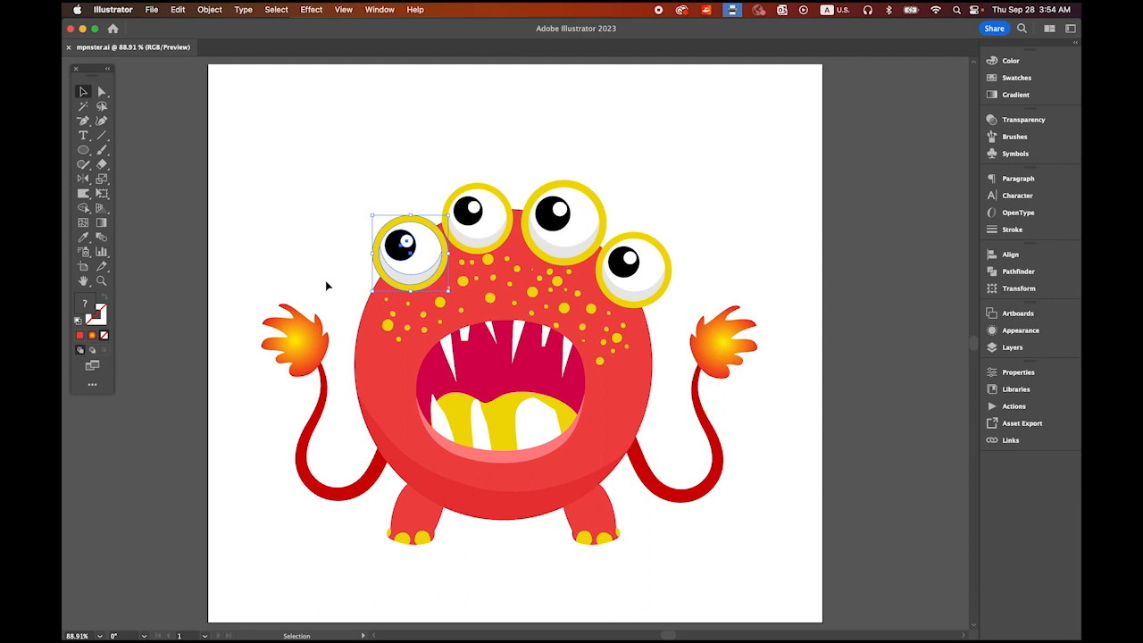
click(186, 9)
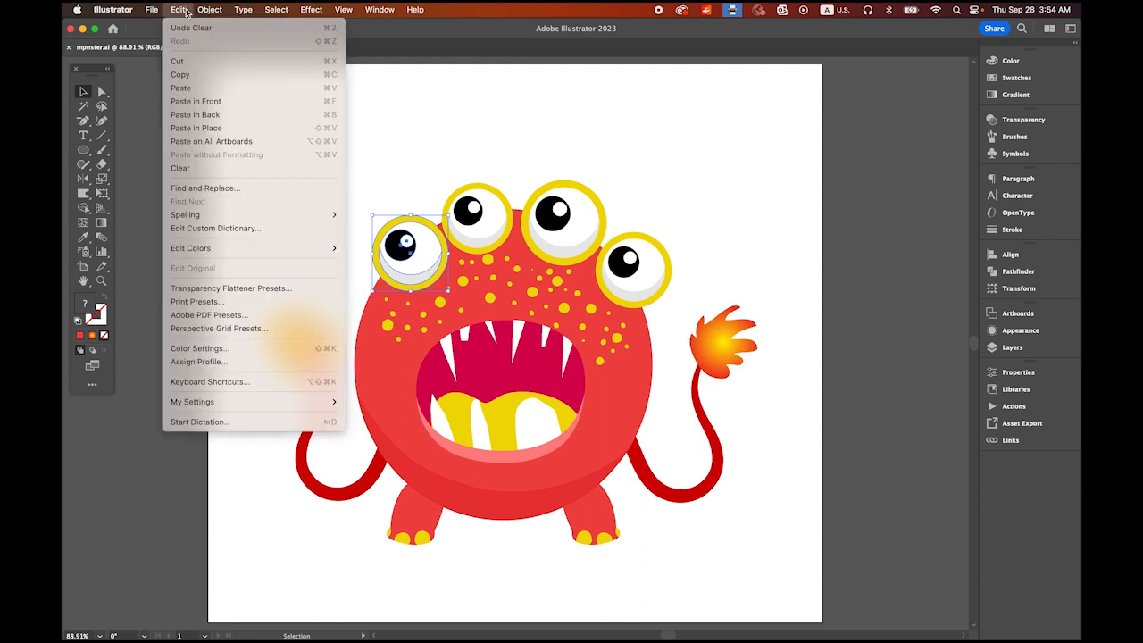
click(196, 89)
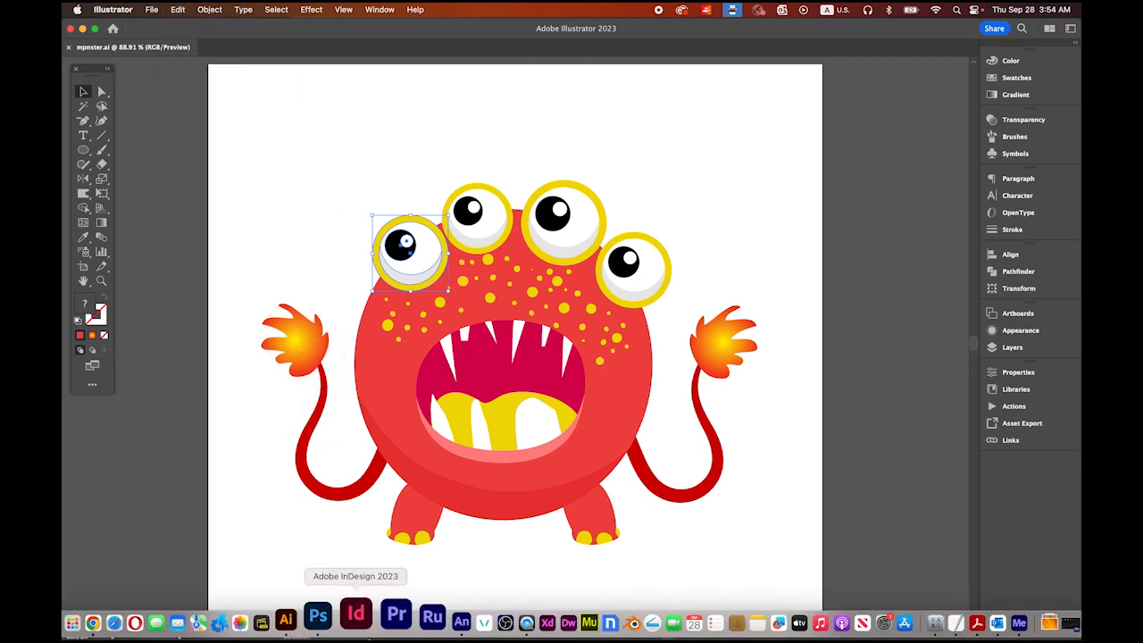
- Switch to Adobe Animate, create a 600 × 750 HTML5 Canvas document at 30 fps, and fit the stage in view
click(425, 625)
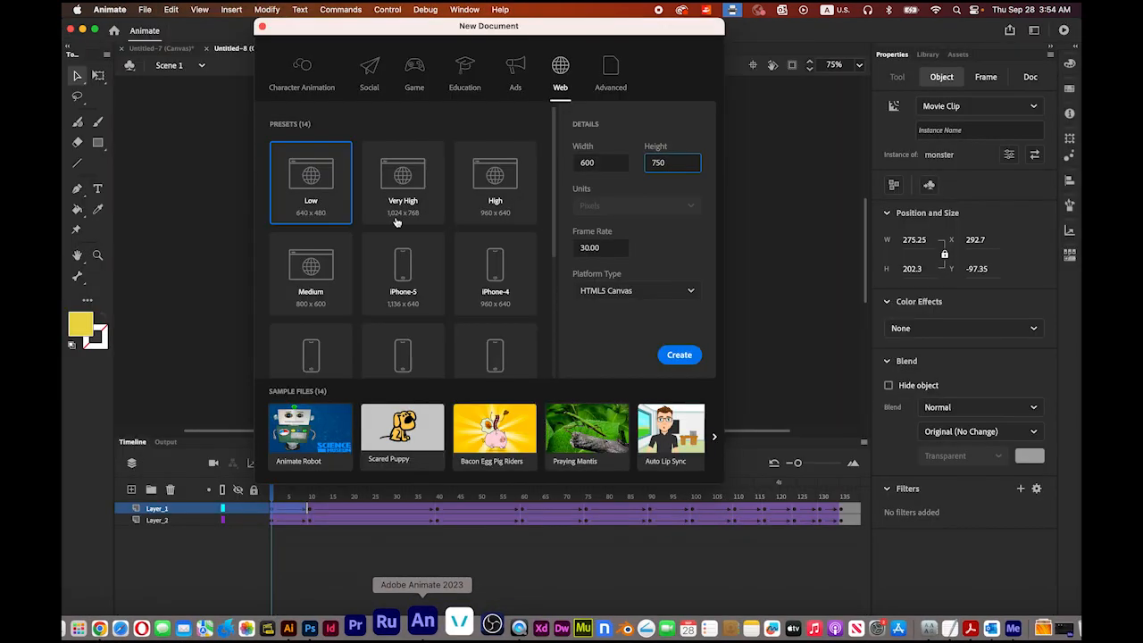
drag(390, 32, 363, 39)
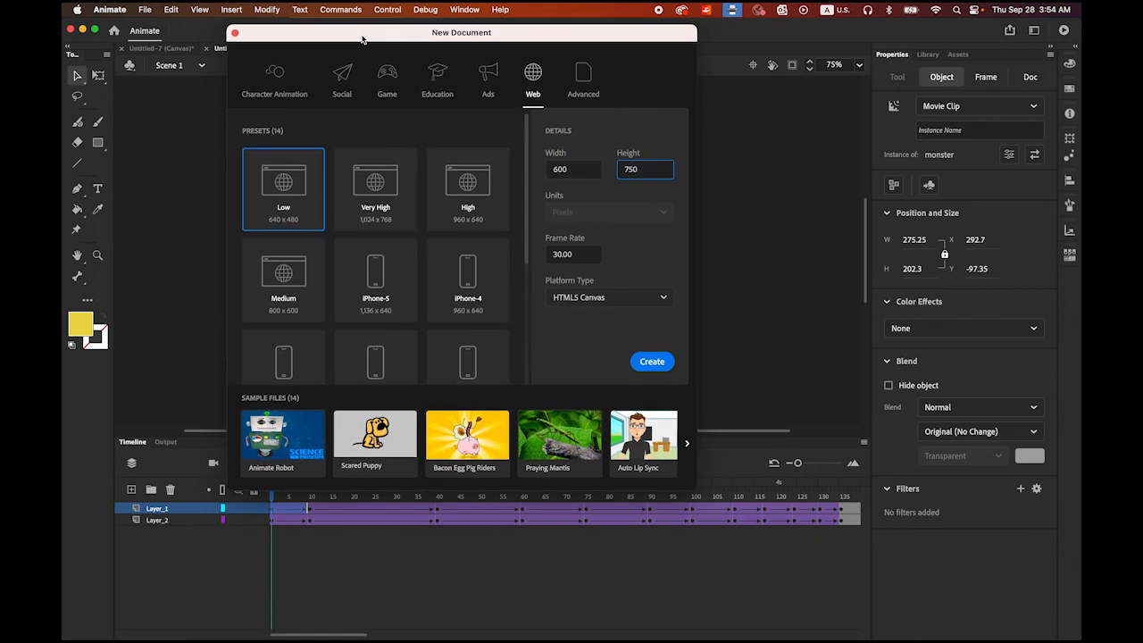
click(563, 169)
click(653, 171)
click(576, 254)
drag(542, 257, 527, 263)
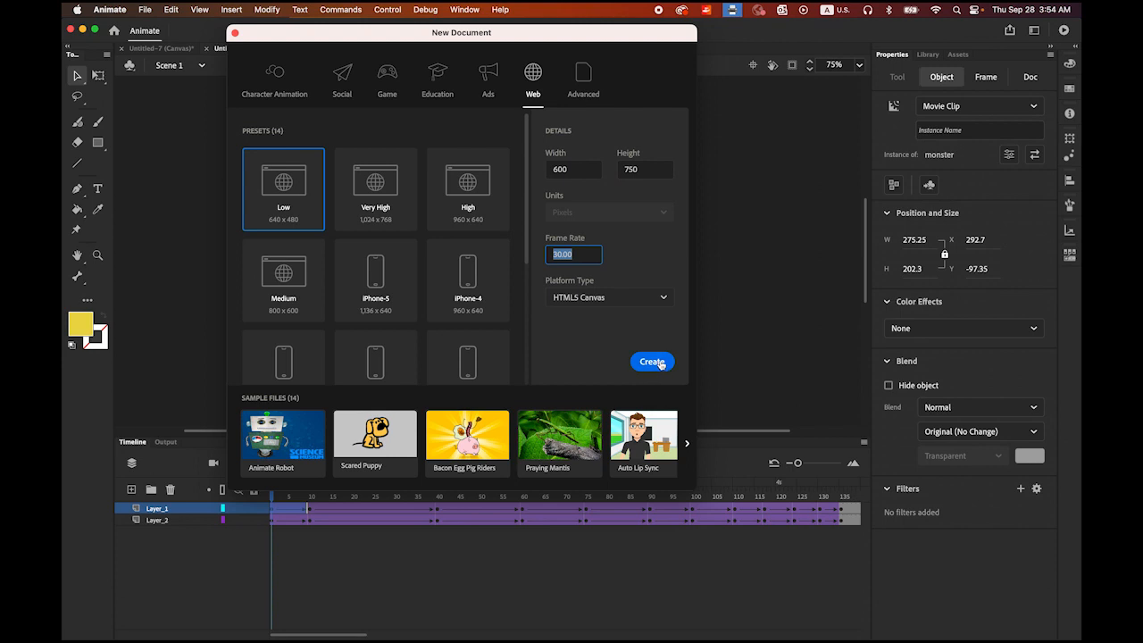
click(660, 363)
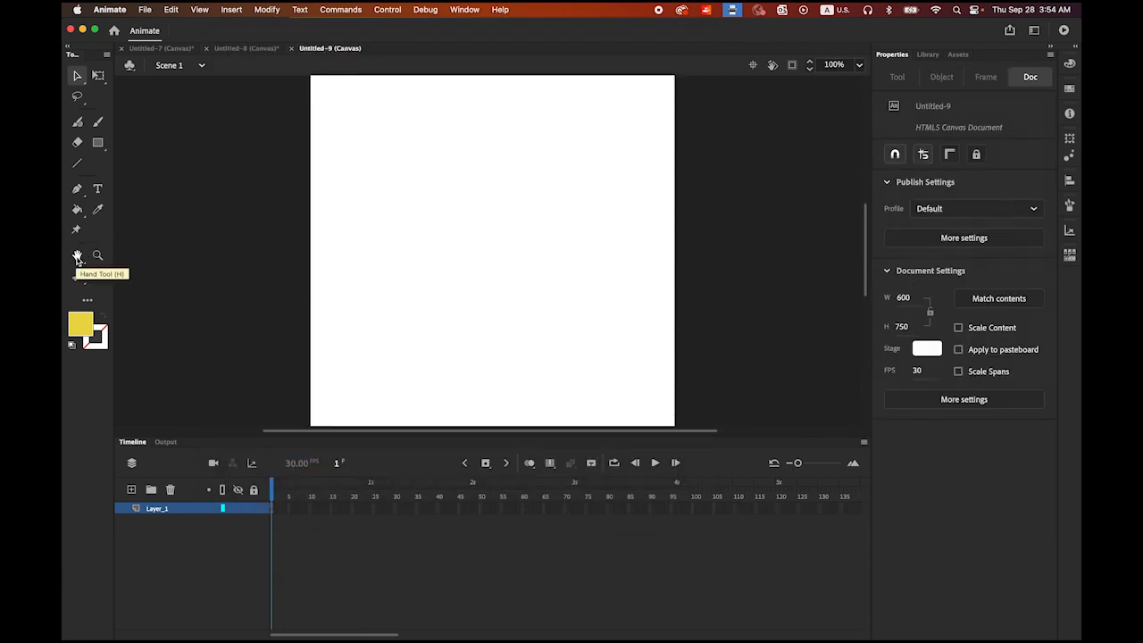
double_click(77, 257)
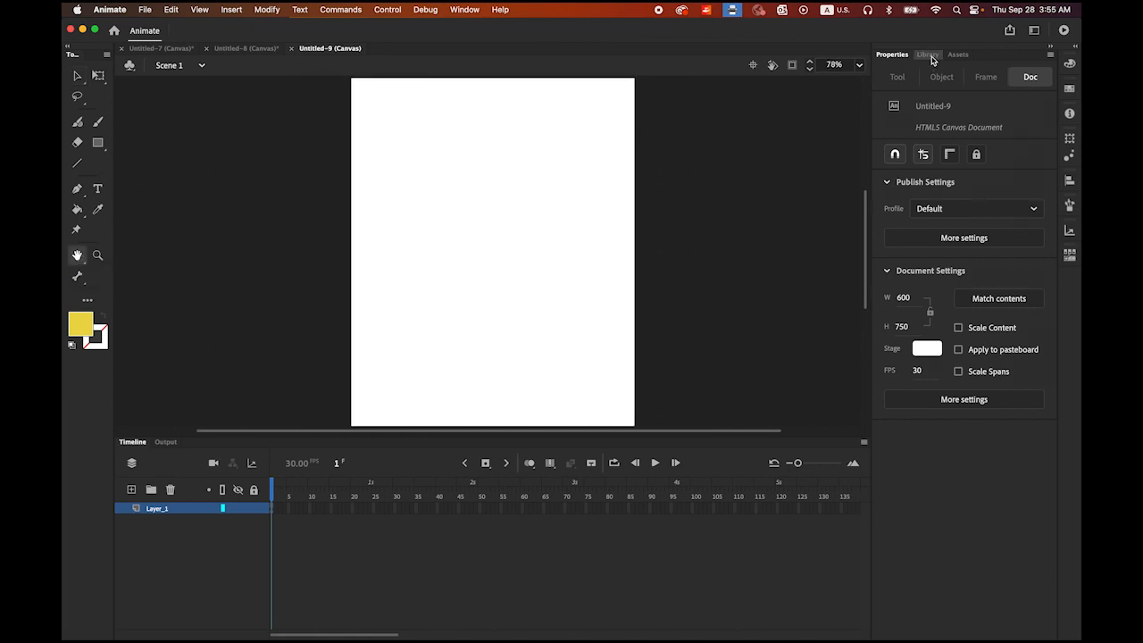
- Create a new Movie Clip symbol named "eye" in the library
click(928, 54)
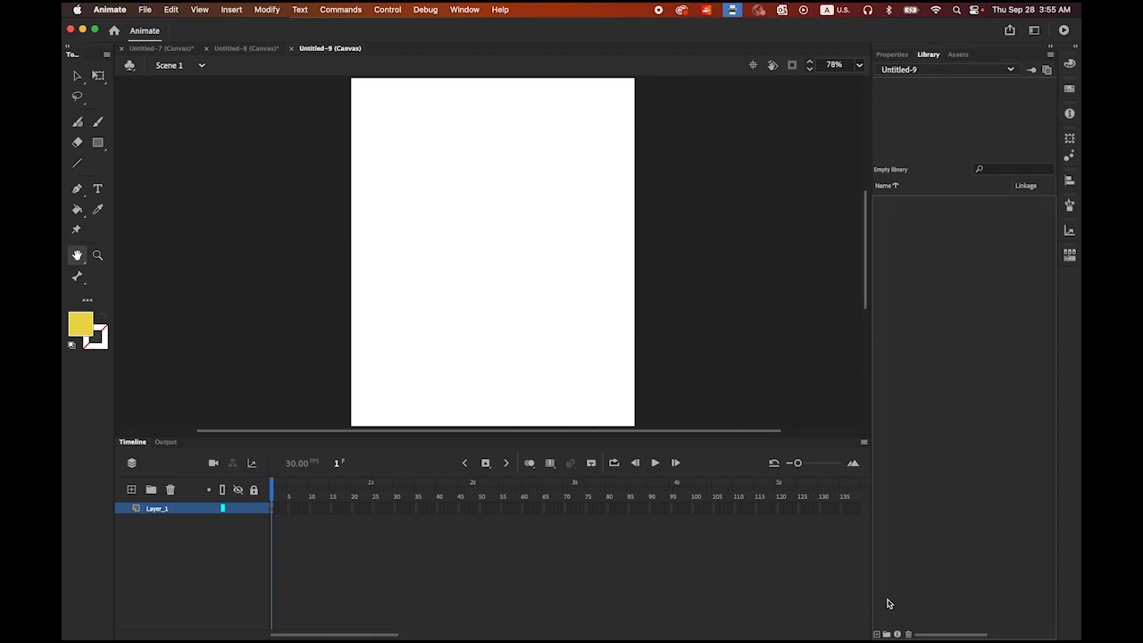
mouse_move(880, 636)
click(877, 635)
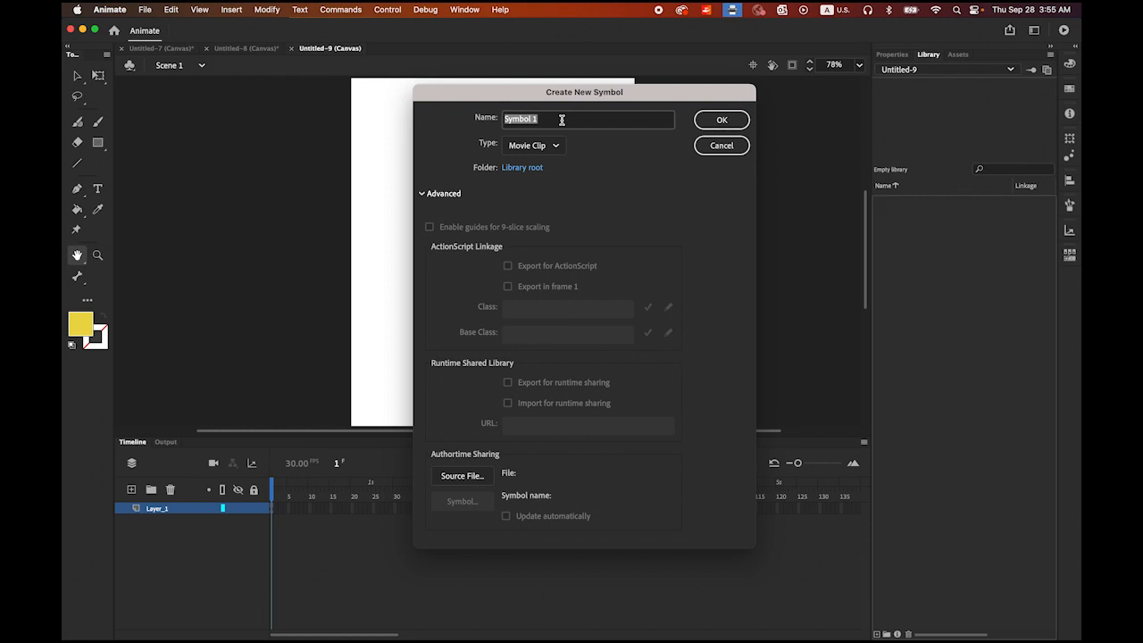
text(eye)
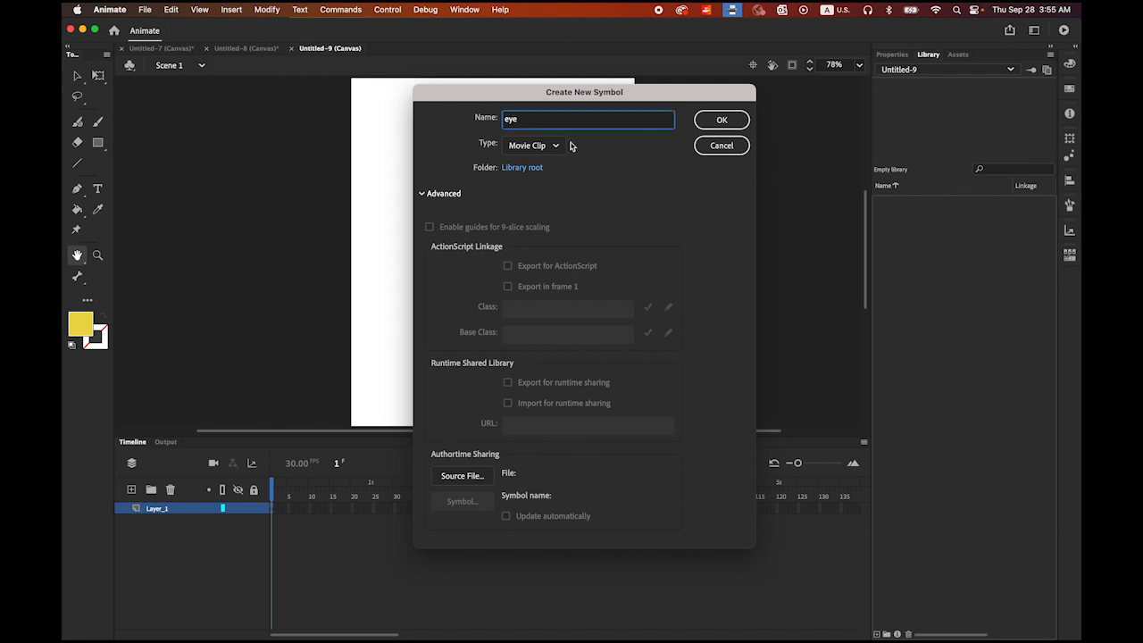
click(723, 119)
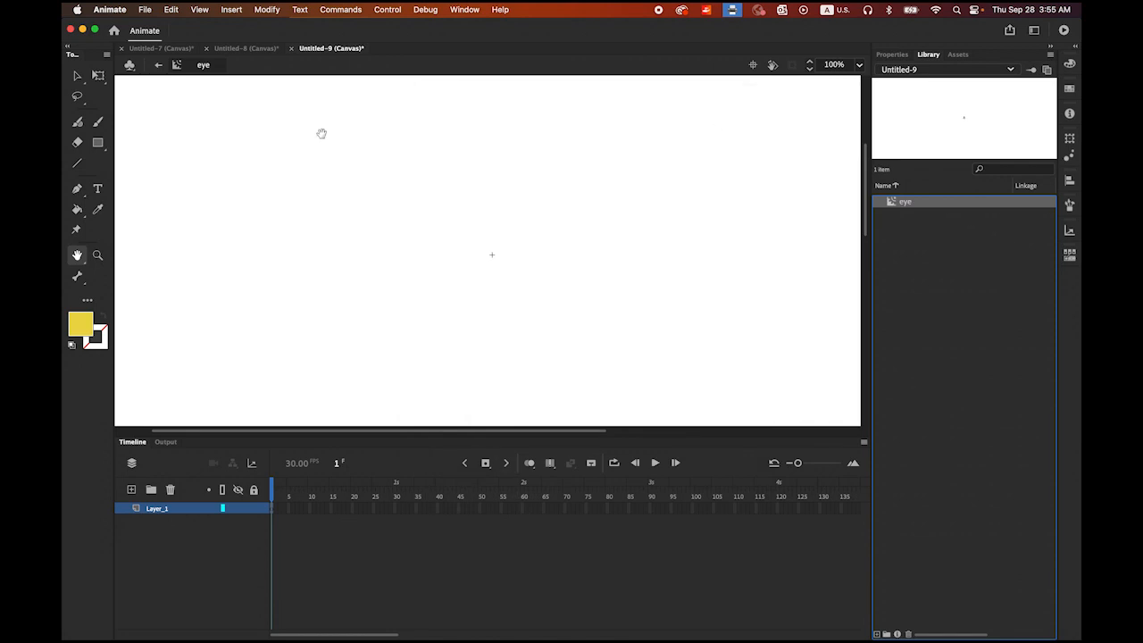
- Paste the copied eye into the symbol using AI file importer preferences, and return to Scene 1
click(171, 9)
click(190, 88)
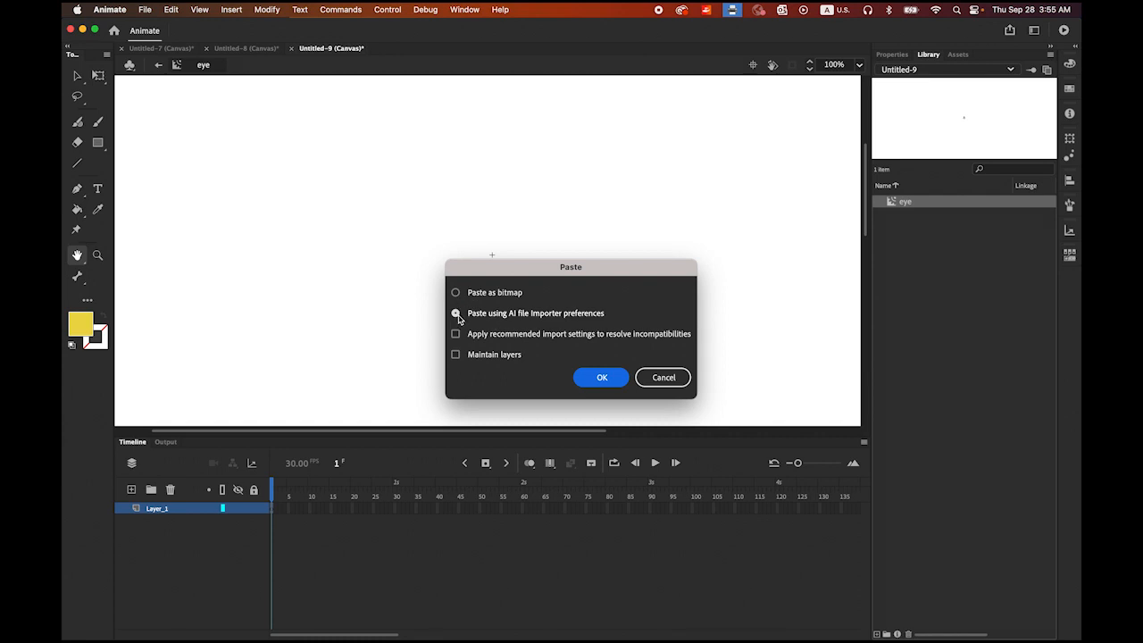
click(607, 382)
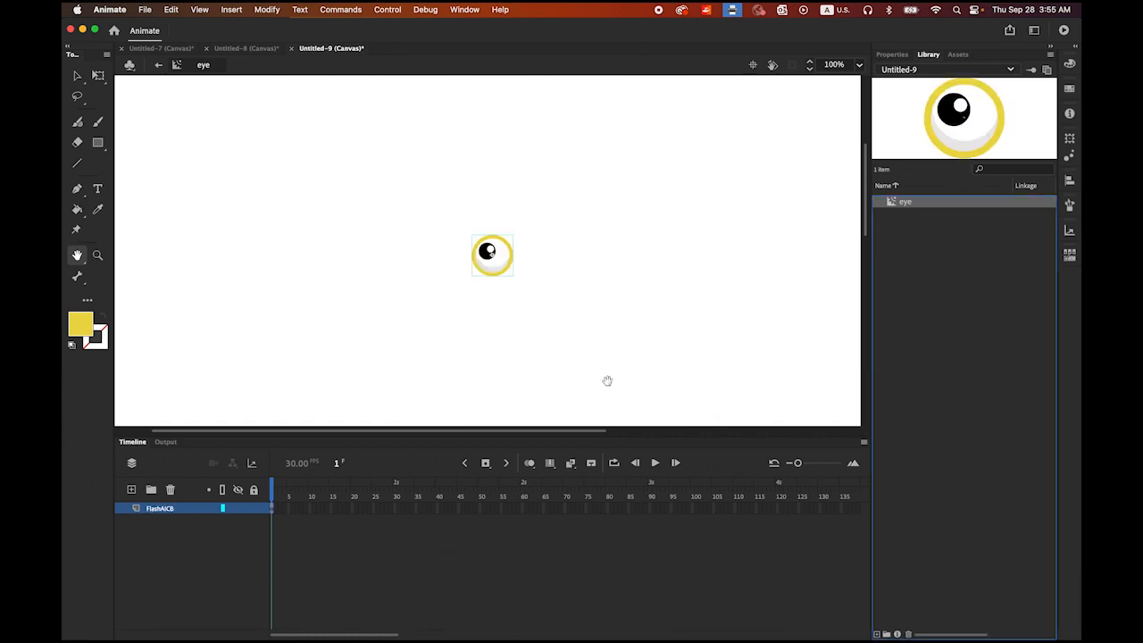
click(77, 76)
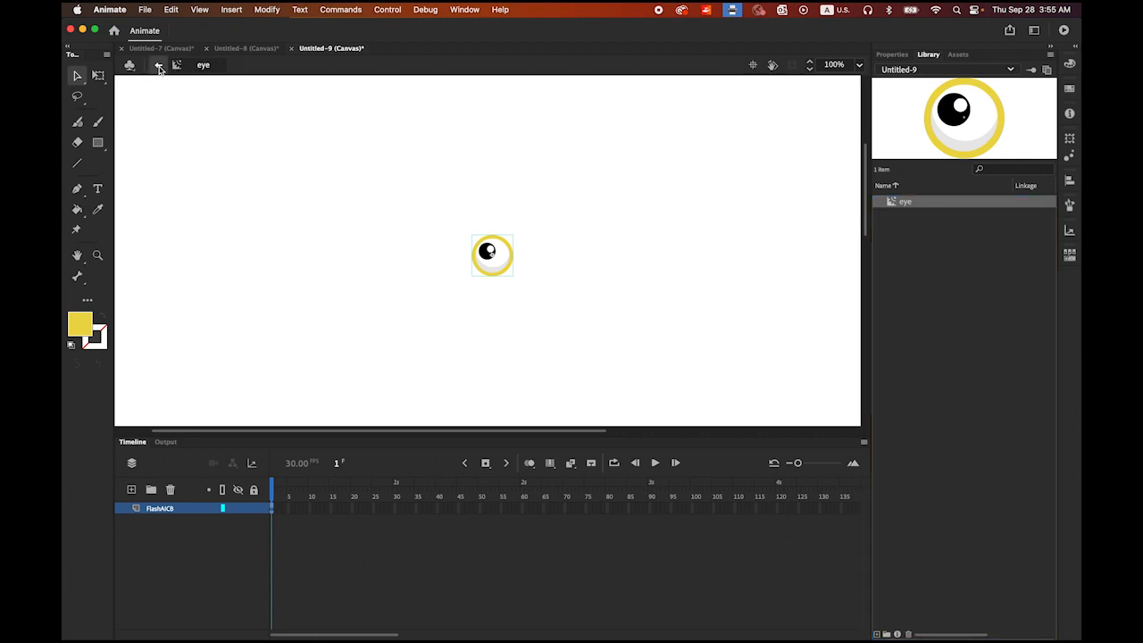
click(158, 66)
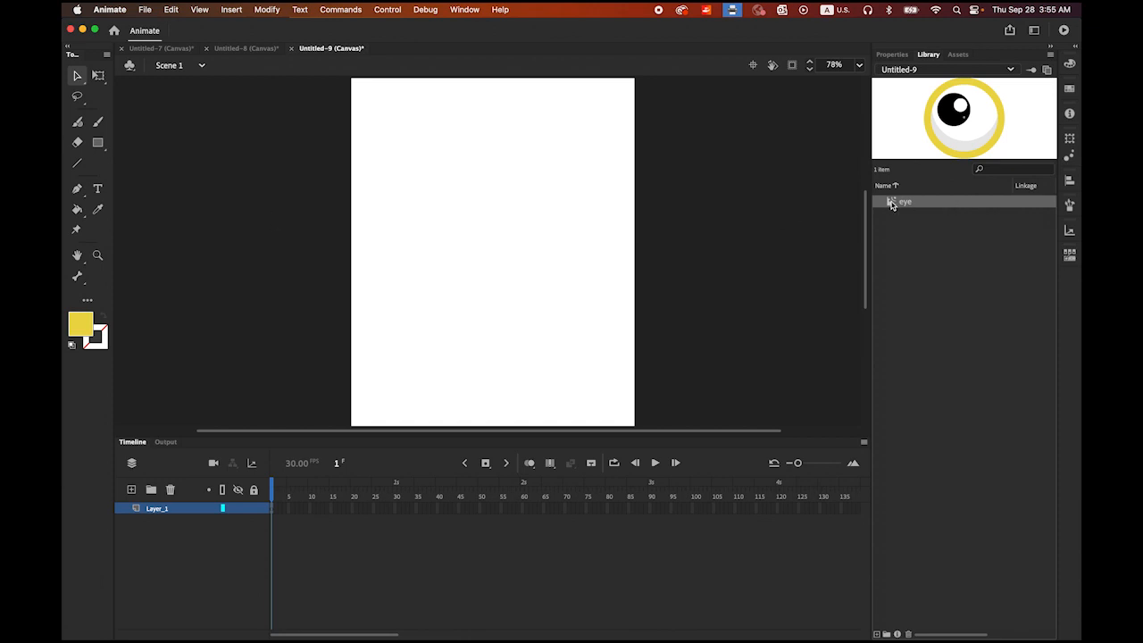
- Reopen the eye symbol for editing and break its artwork apart
click(892, 204)
double_click(892, 203)
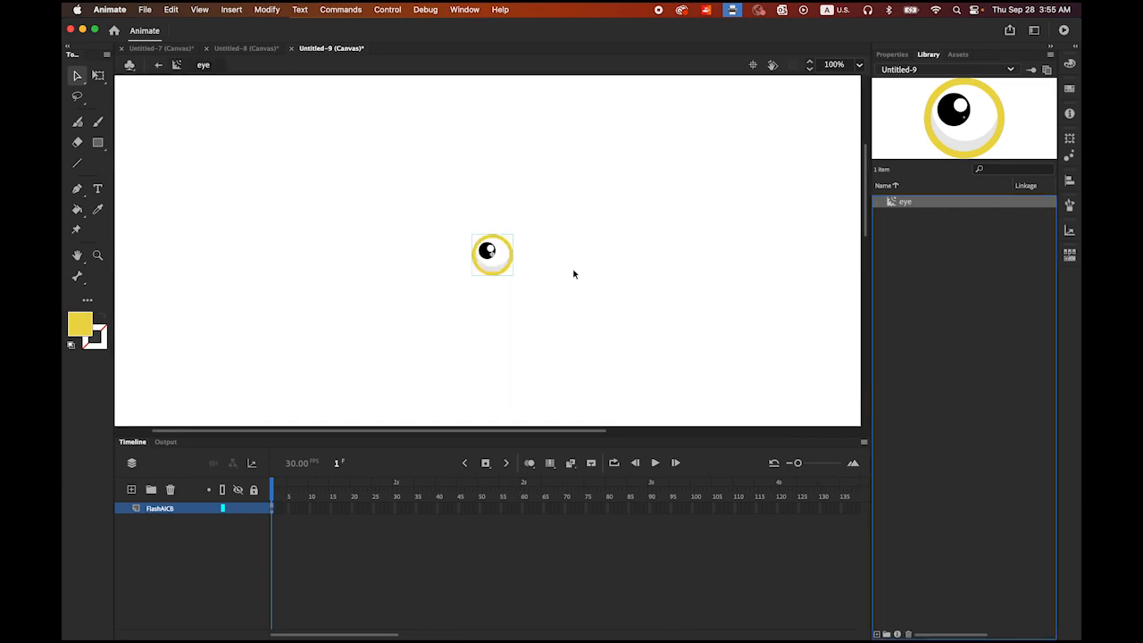
click(266, 10)
click(284, 76)
- Distribute all of the eye's artwork to separate layers and check which part each layer holds
drag(437, 220, 562, 311)
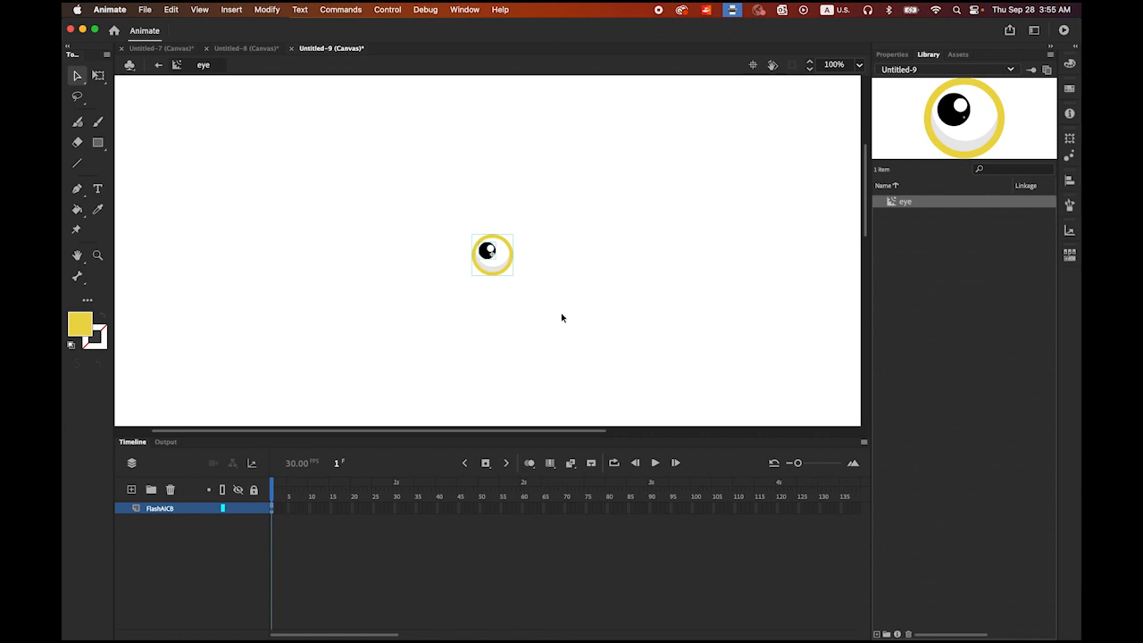
click(268, 10)
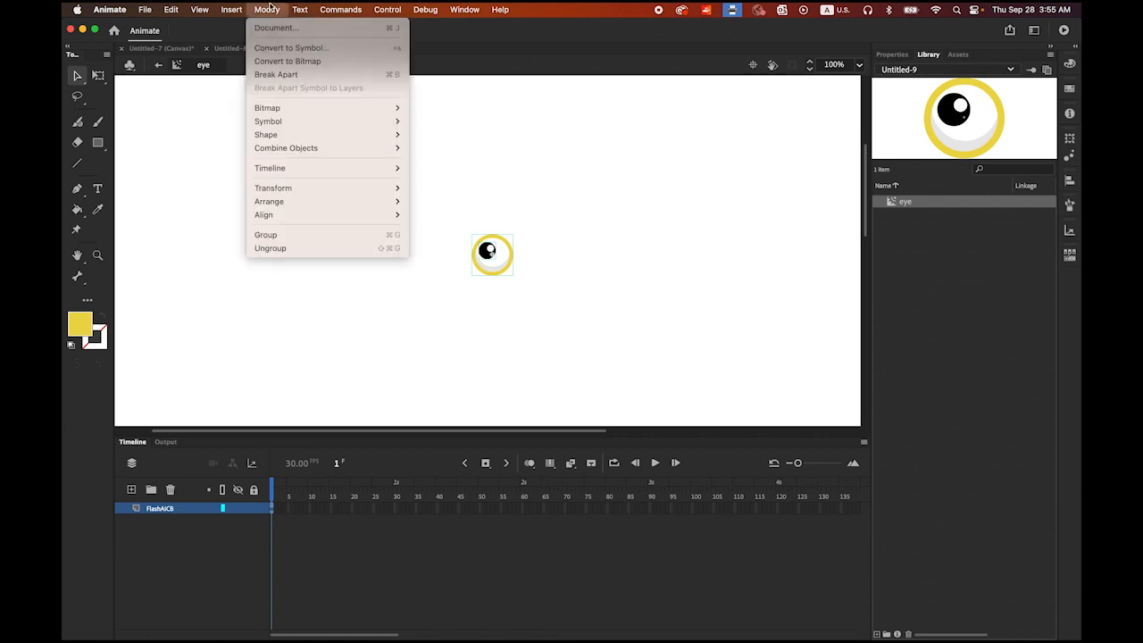
mouse_move(302, 169)
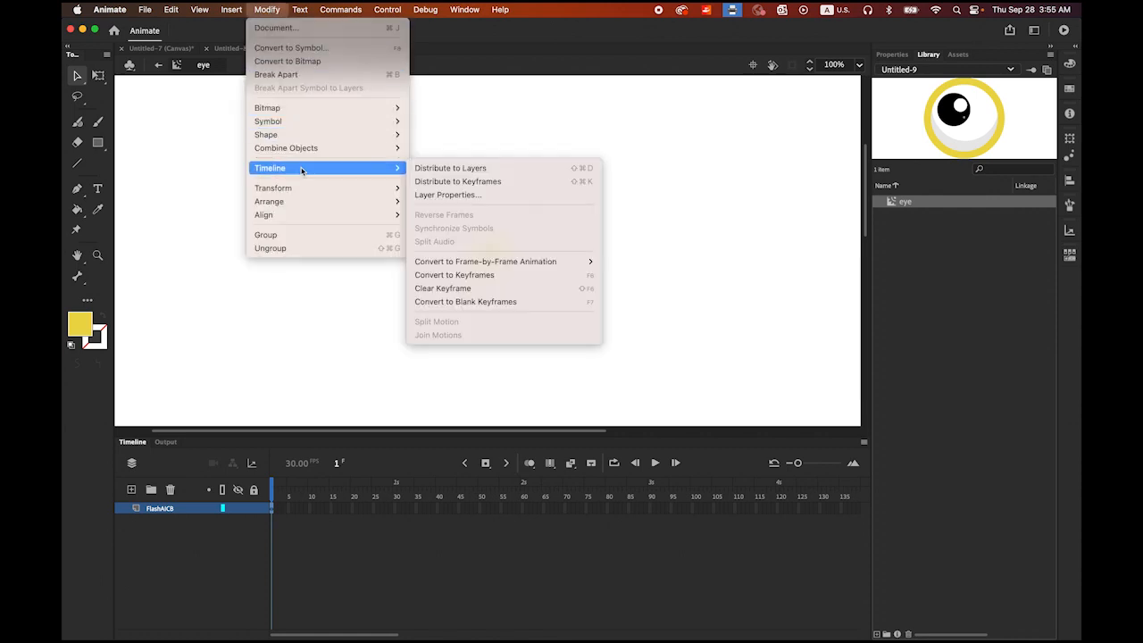
click(451, 169)
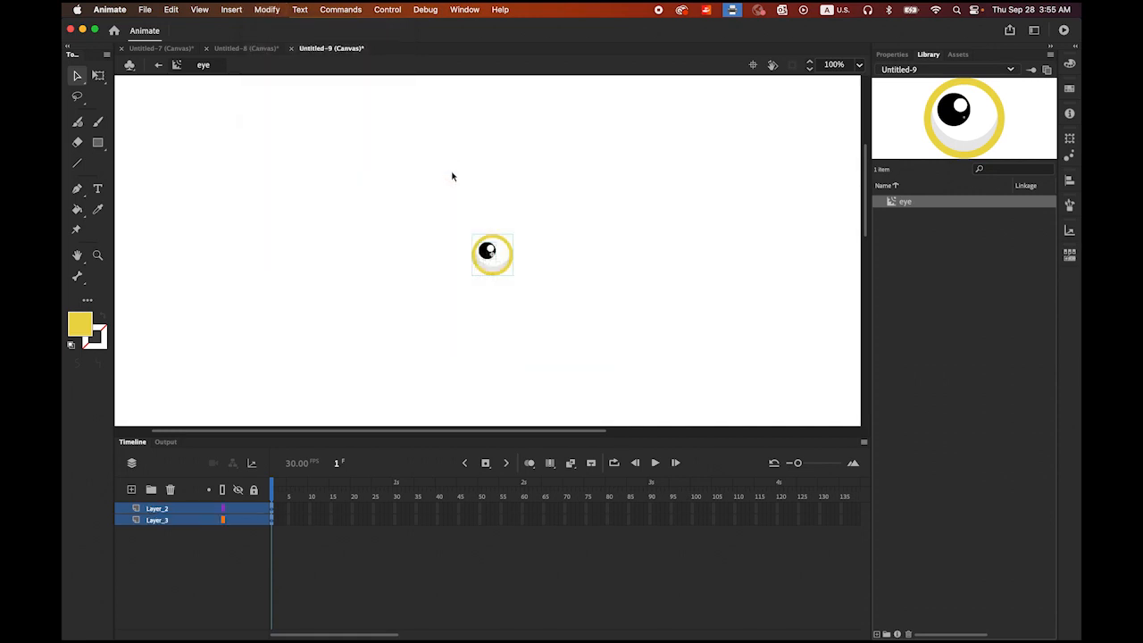
click(401, 291)
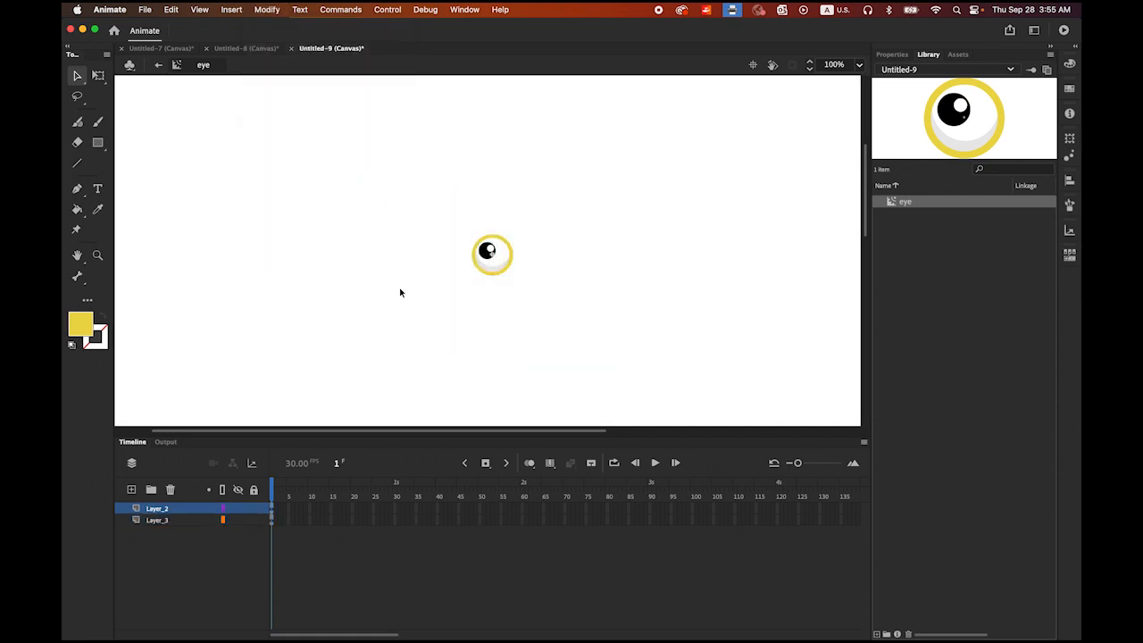
click(504, 270)
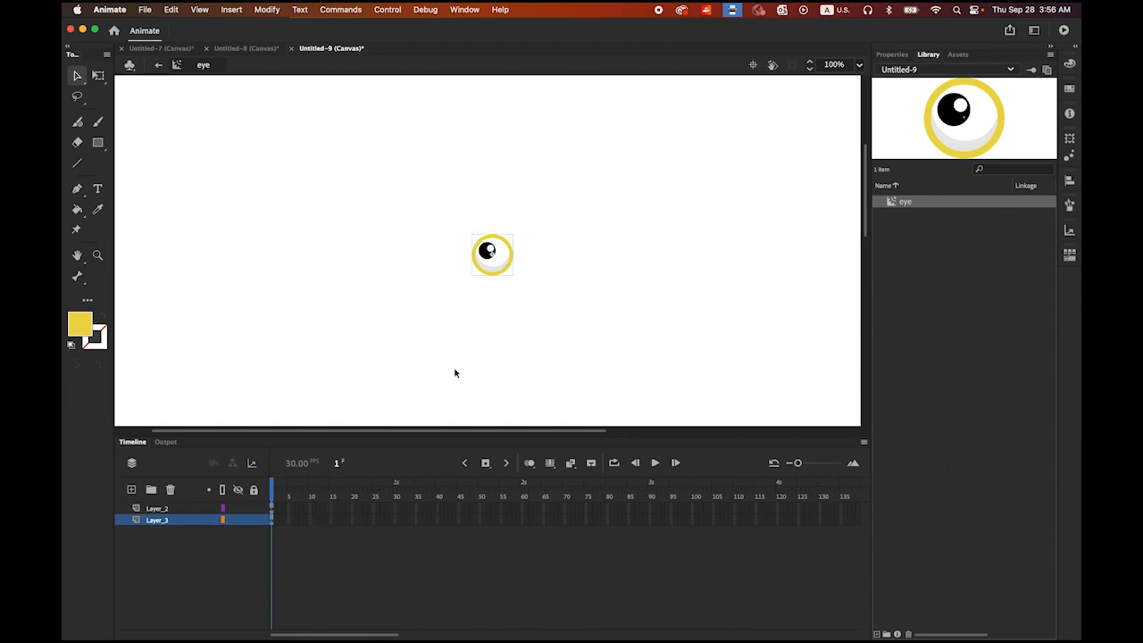
- Insert keyframes at frames 15 and 30 on the pupil's layer, Layer_2
click(171, 509)
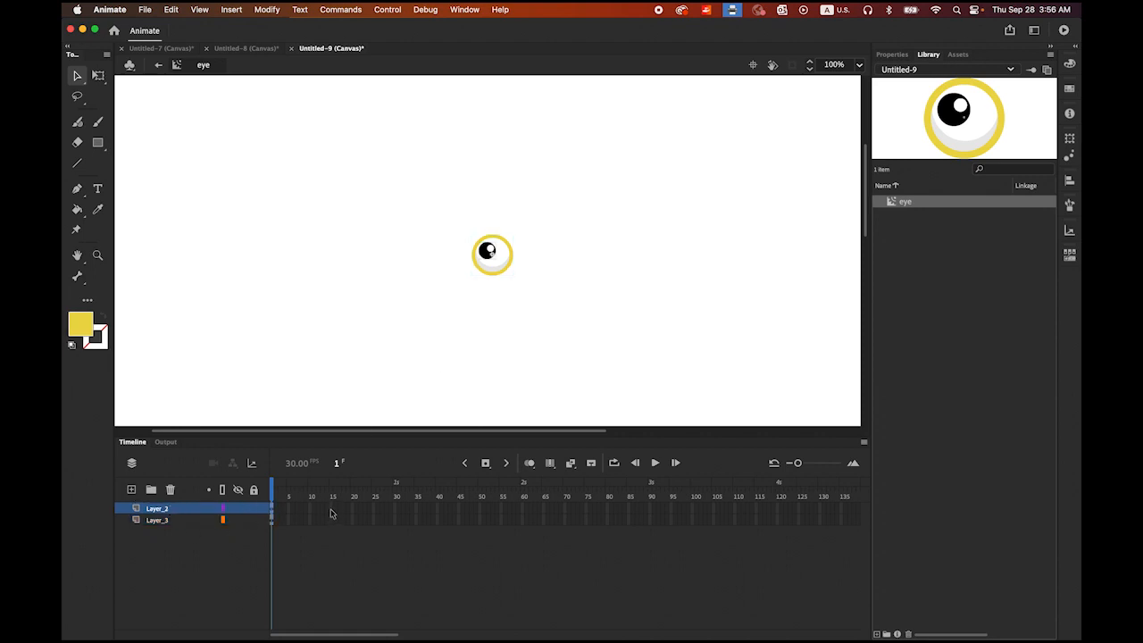
click(330, 512)
click(485, 462)
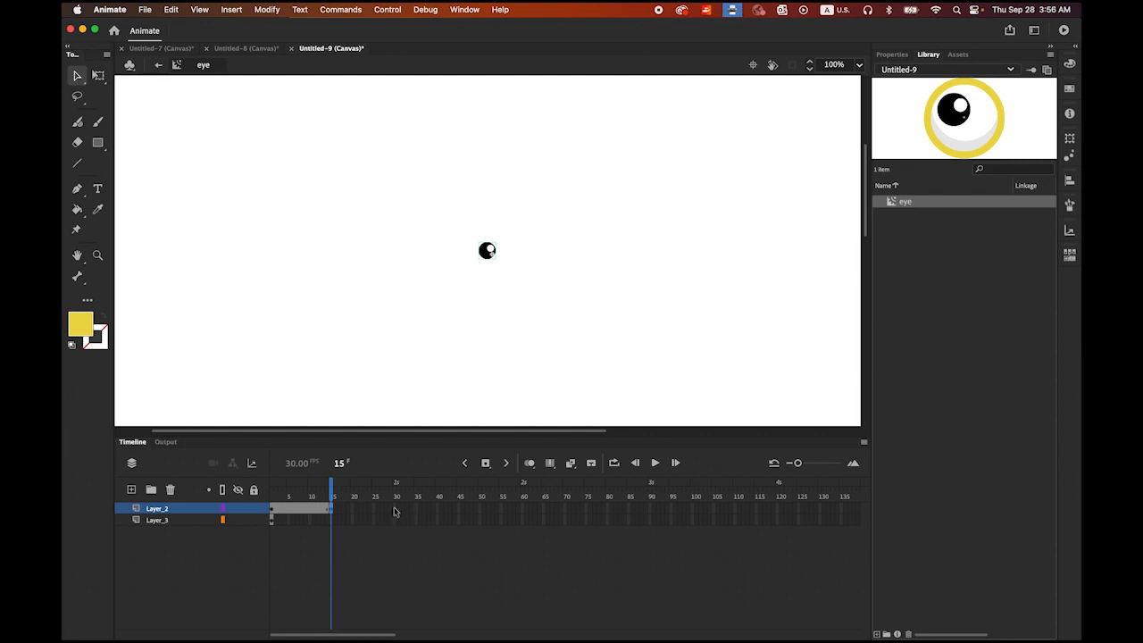
click(394, 509)
click(486, 463)
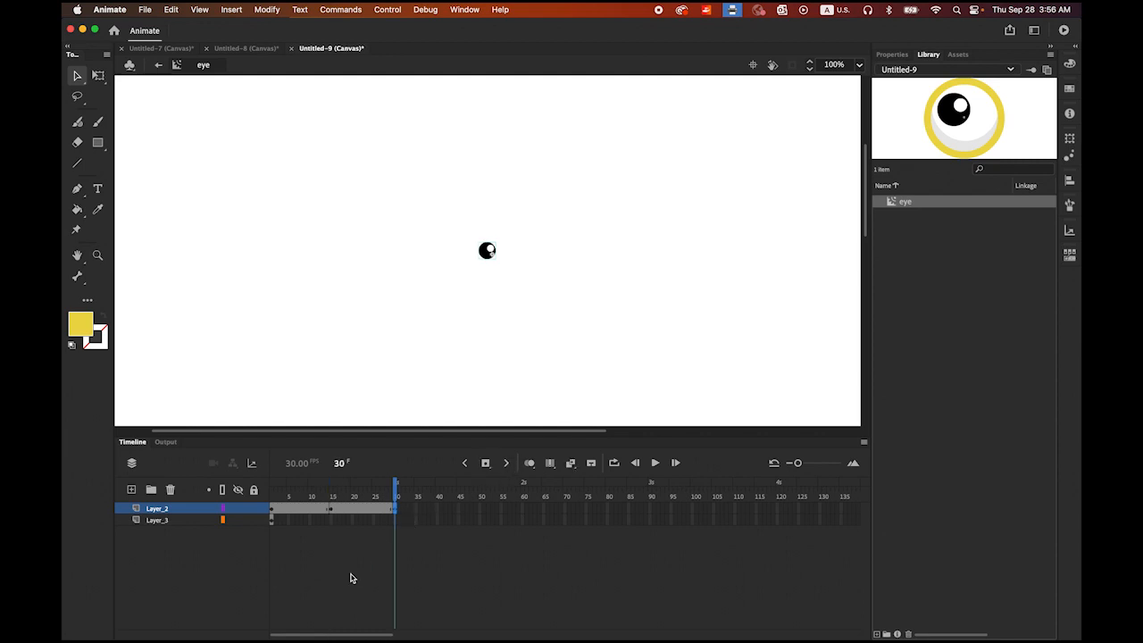
- Create classic tweens on Layer_2 between frames 1 and 15 and between frames 15 and 30
click(294, 511)
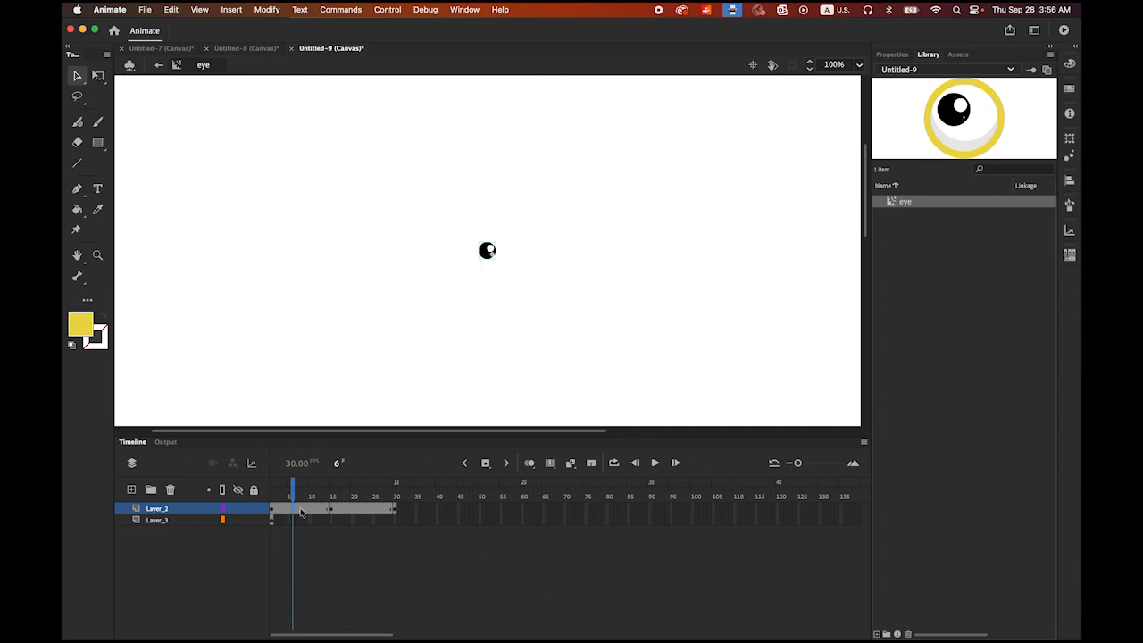
right_click(298, 511)
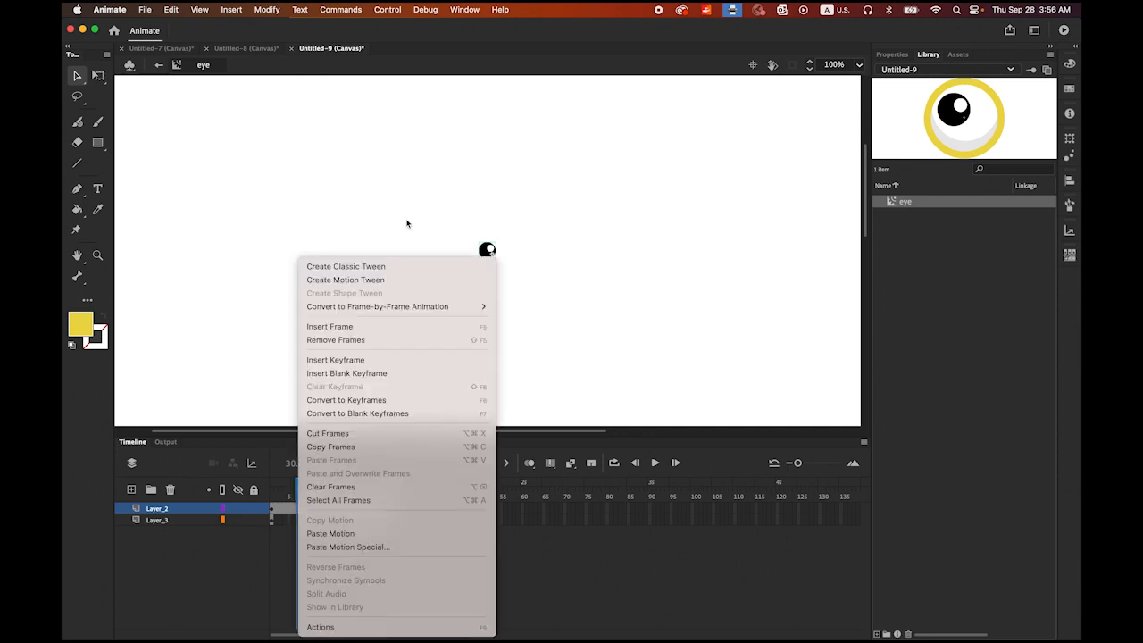
click(401, 266)
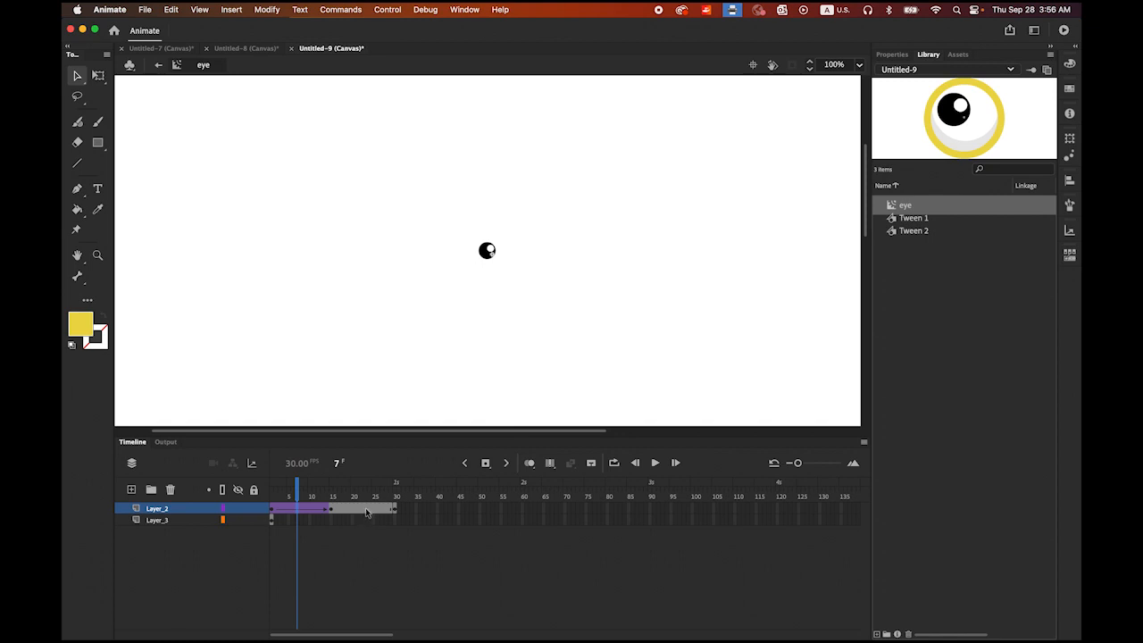
right_click(365, 512)
click(437, 267)
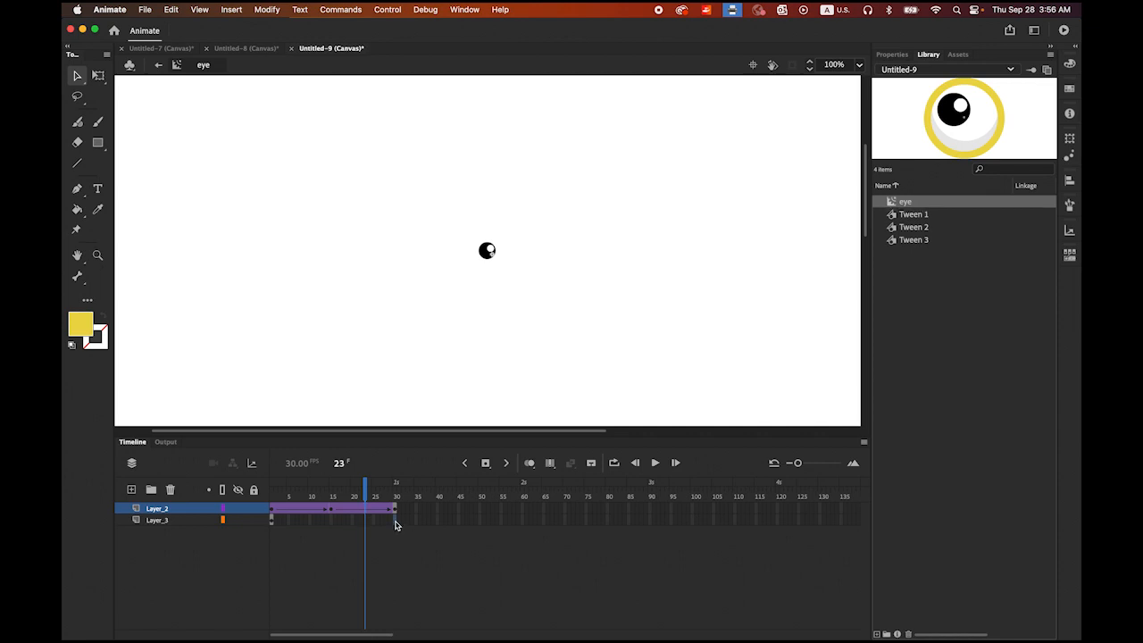
- Extend the eyeball artwork on Layer_3 to frame 30 by inserting a regular frame
click(396, 521)
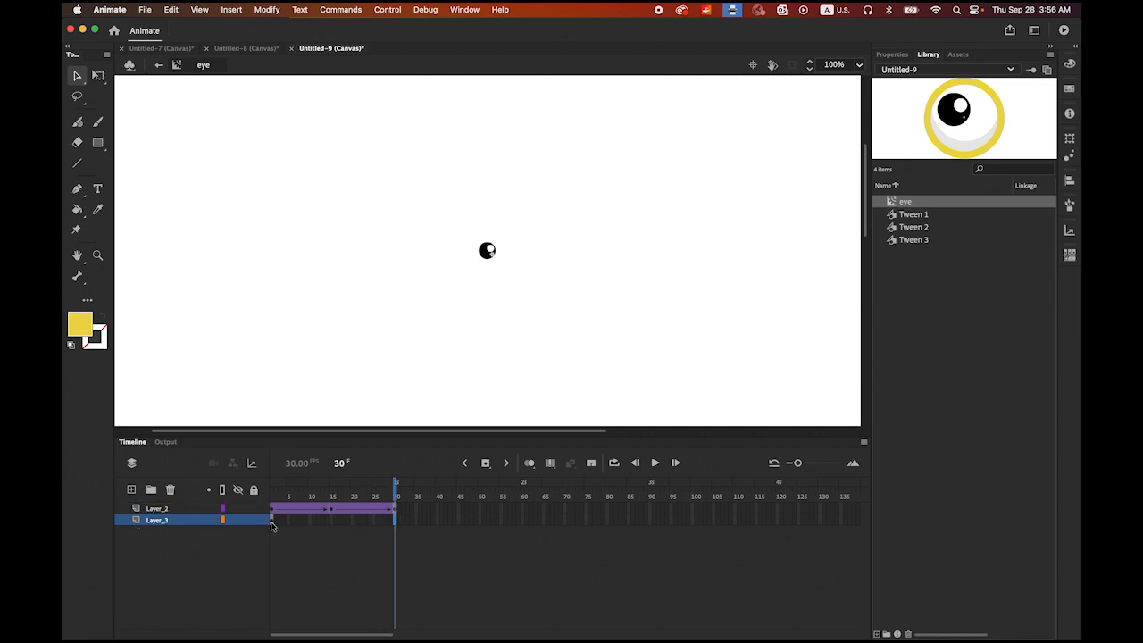
click(271, 520)
click(396, 520)
click(485, 463)
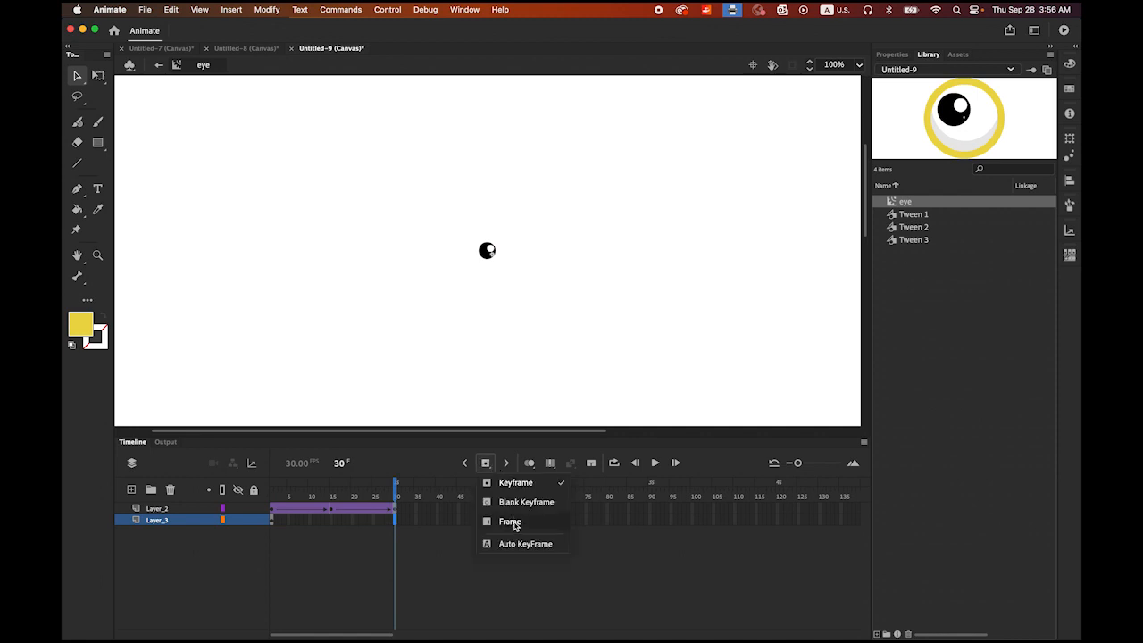
click(513, 526)
- At the frame 15 keyframe of Layer_2, move the pupil toward the right side of the eyeball and nudge it into place
click(271, 494)
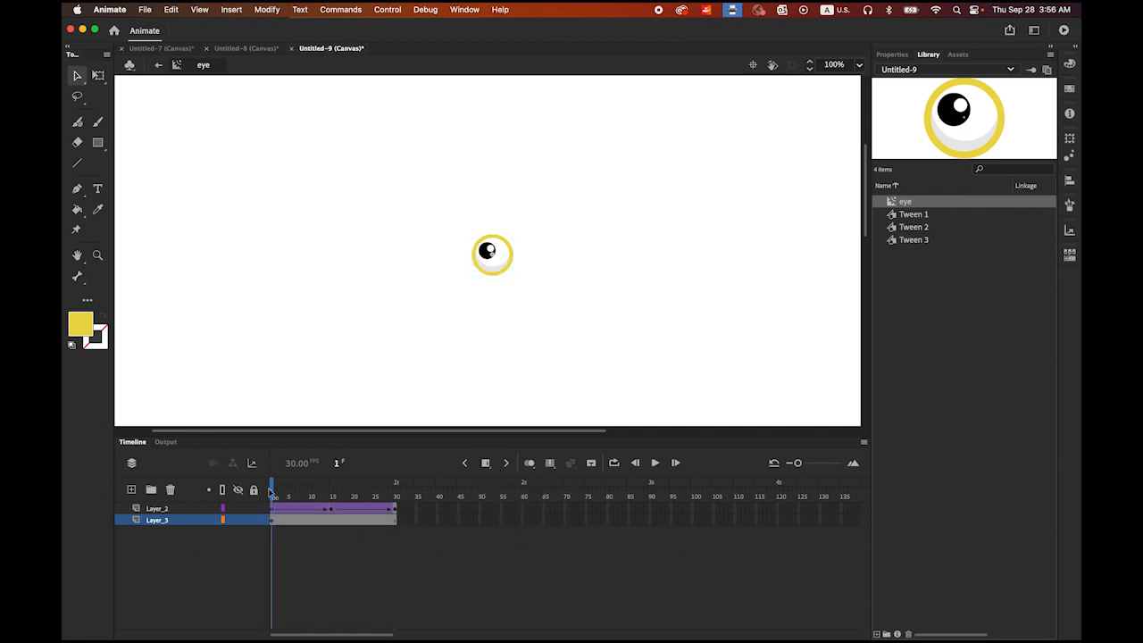
drag(269, 490, 332, 499)
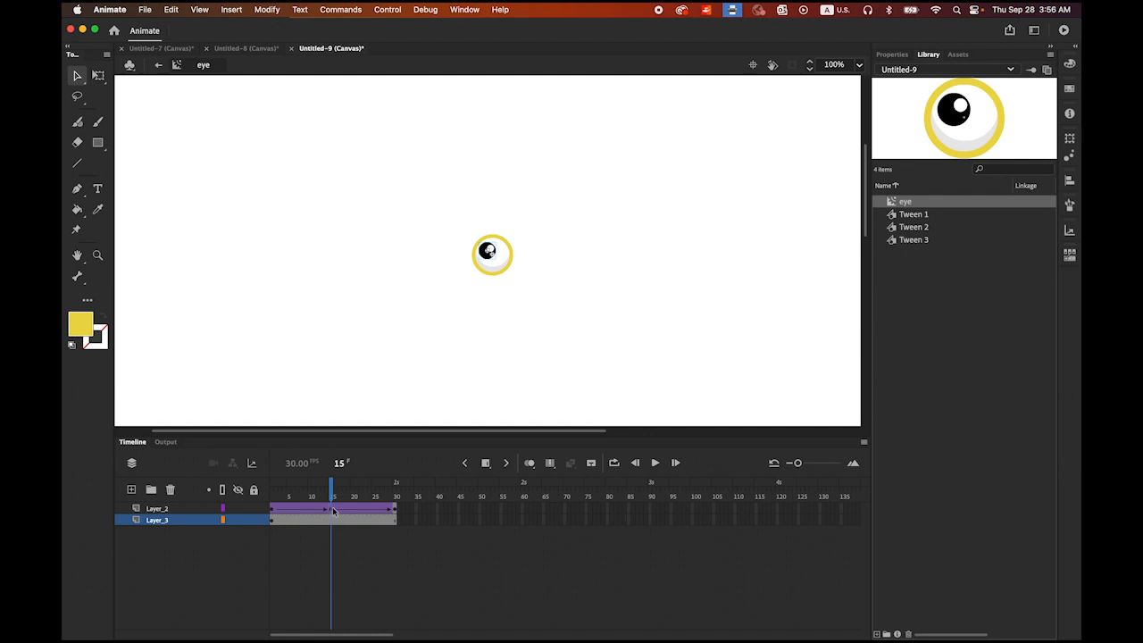
click(333, 509)
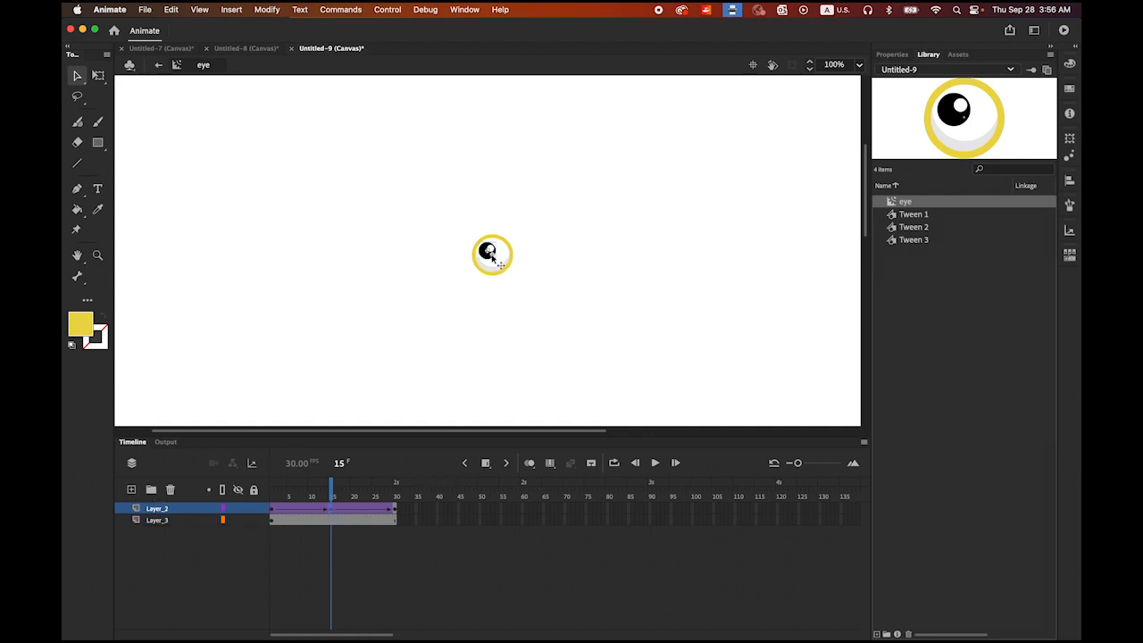
drag(491, 254, 501, 261)
key(Up)
key(Up)
key(Up)
key(Right)
key(Right)
- Play the eye animation from frame 1 to check the pupil's movement
click(273, 492)
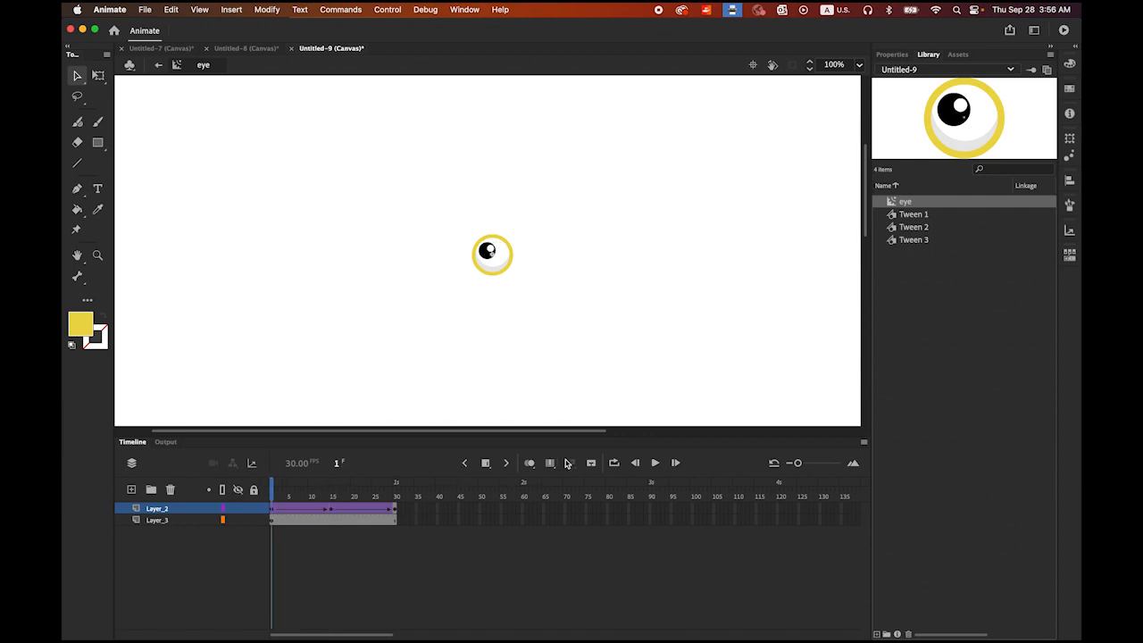
click(654, 463)
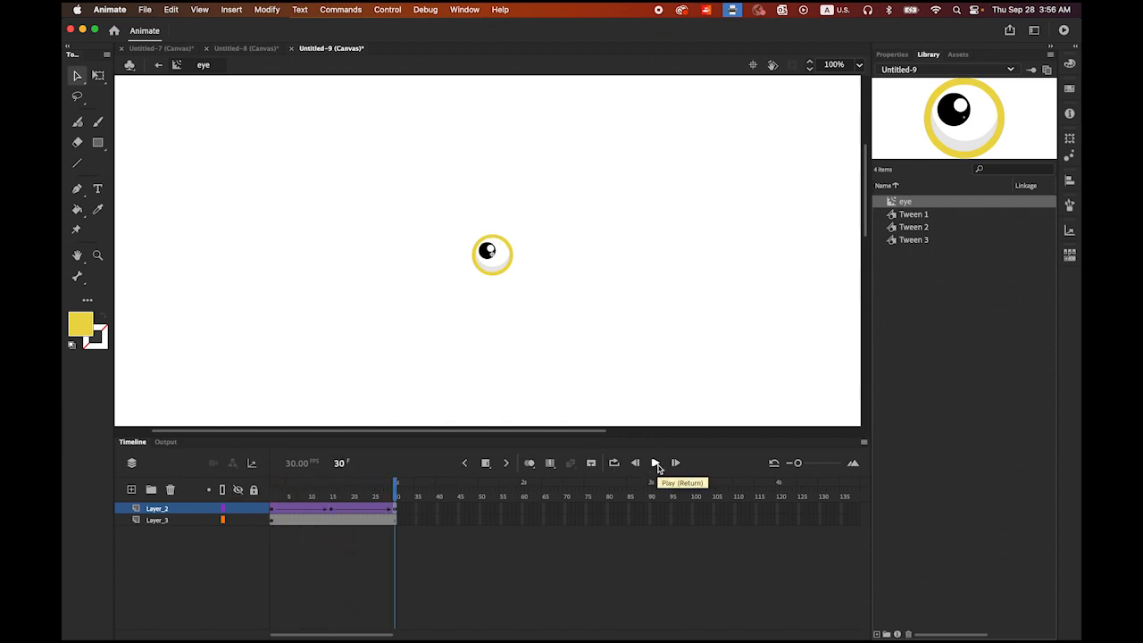
click(656, 463)
click(656, 463)
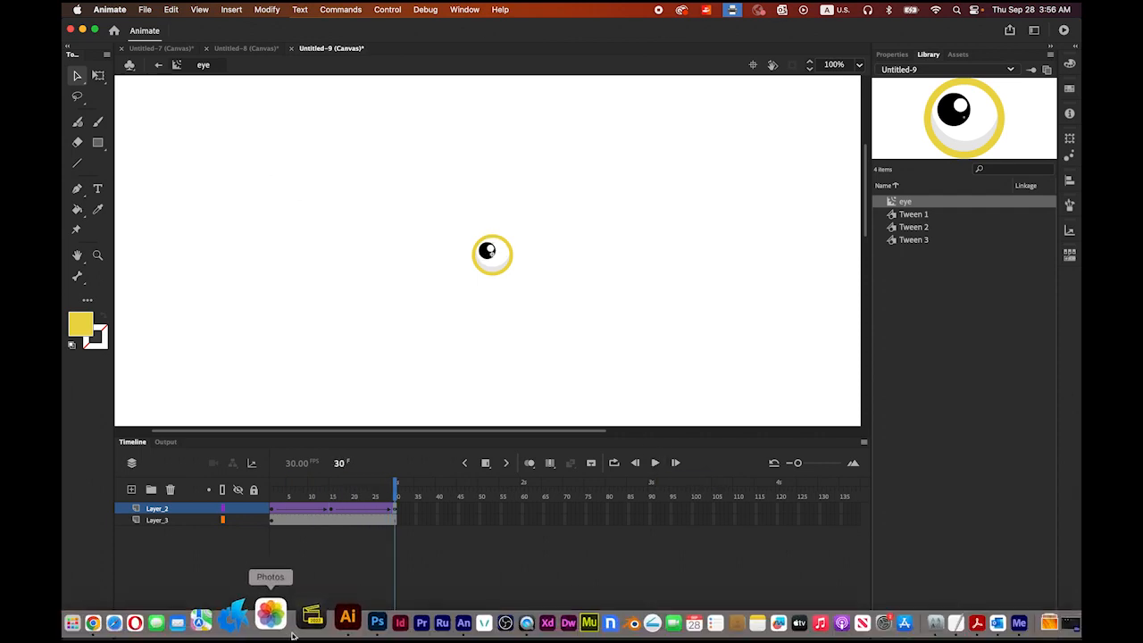
- Switch to Illustrator and copy the monster's left tentacle together with its flame-shaped hand
click(314, 616)
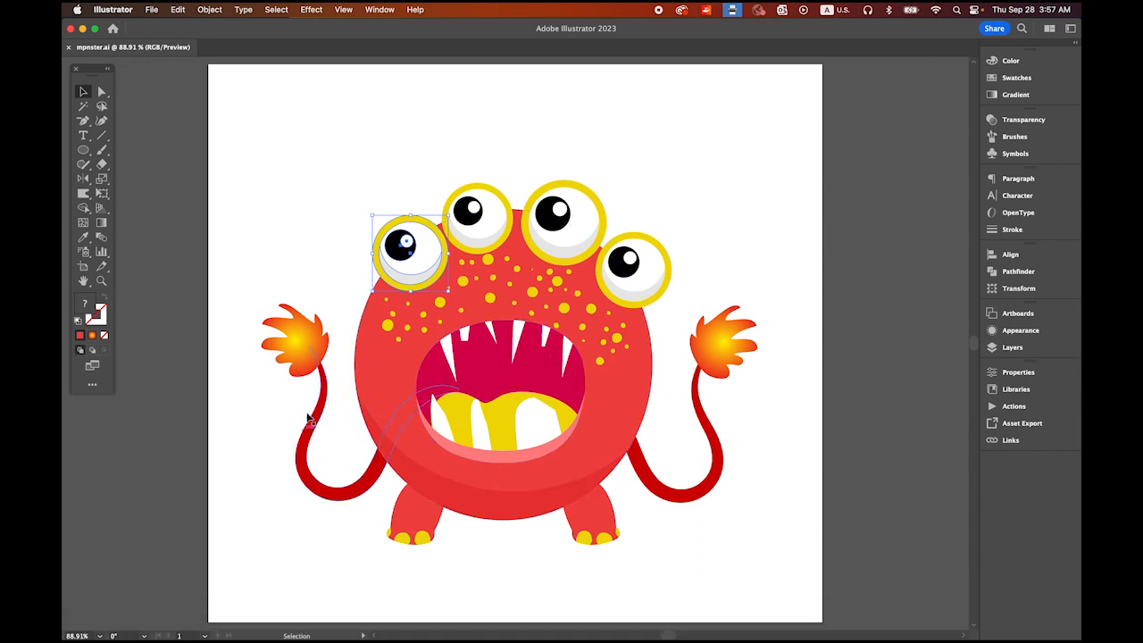
click(313, 358)
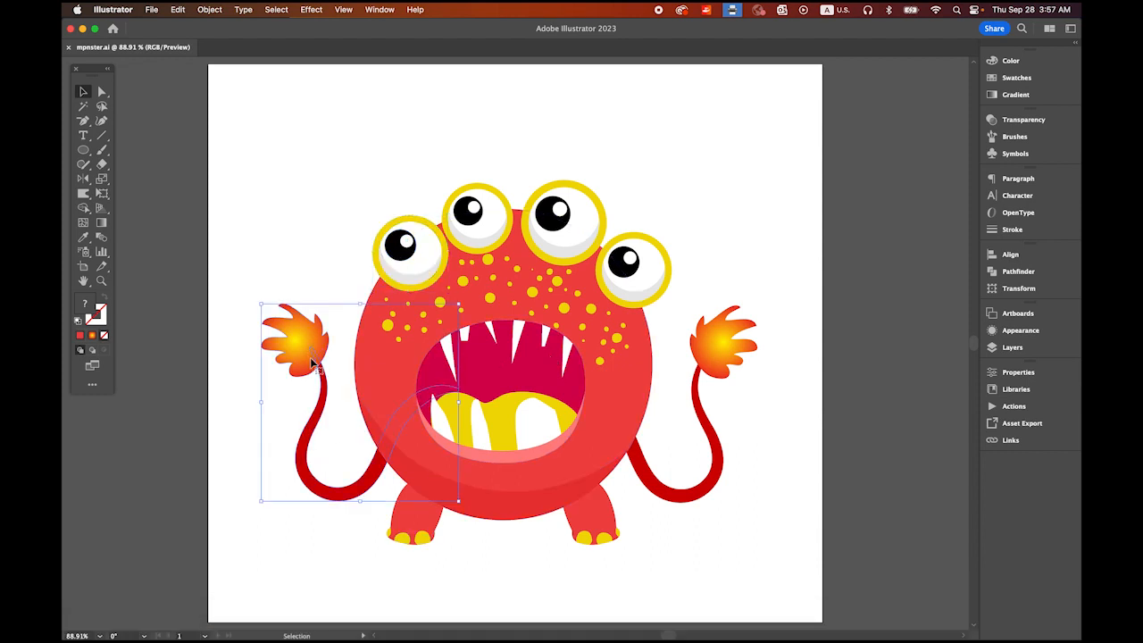
click(179, 9)
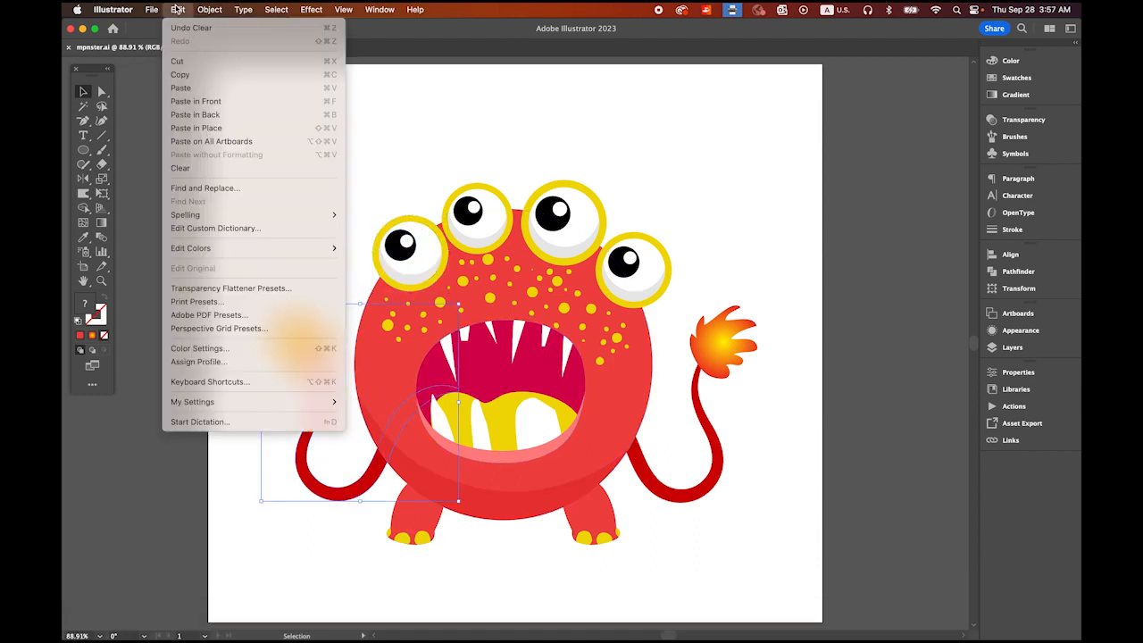
click(179, 75)
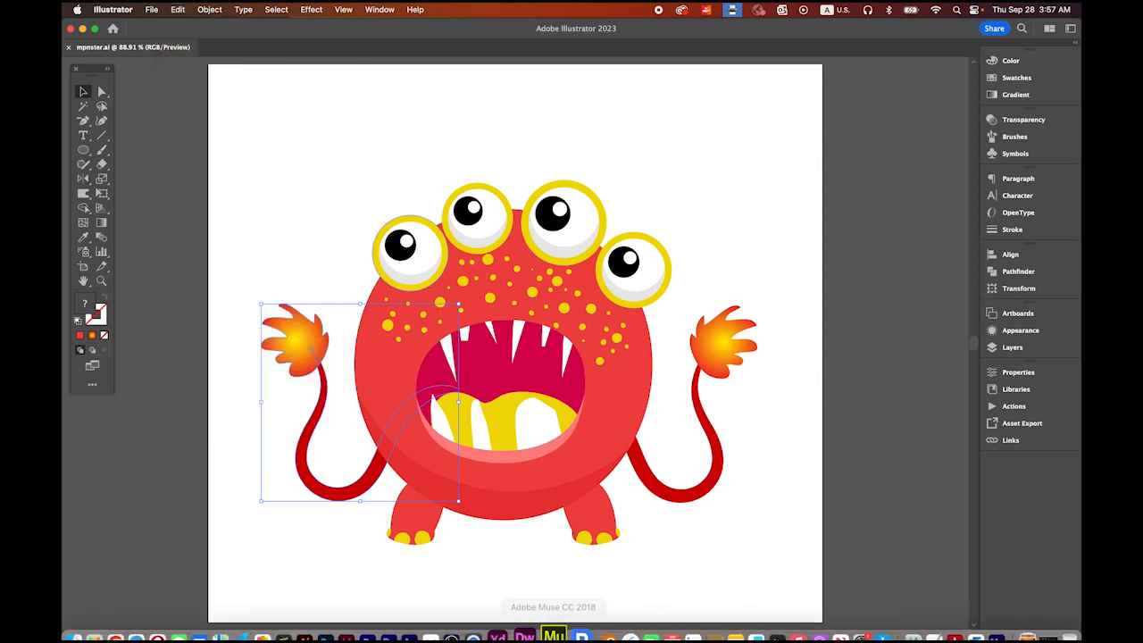
- Return to Animate and create a new movie clip symbol named tentacle
click(427, 614)
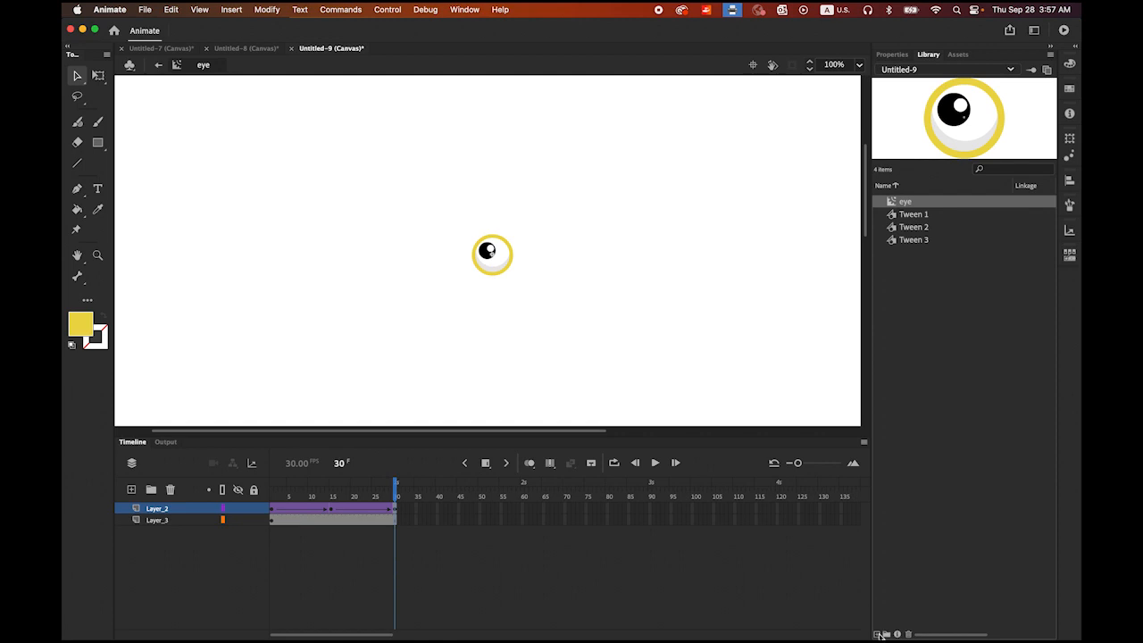
click(879, 634)
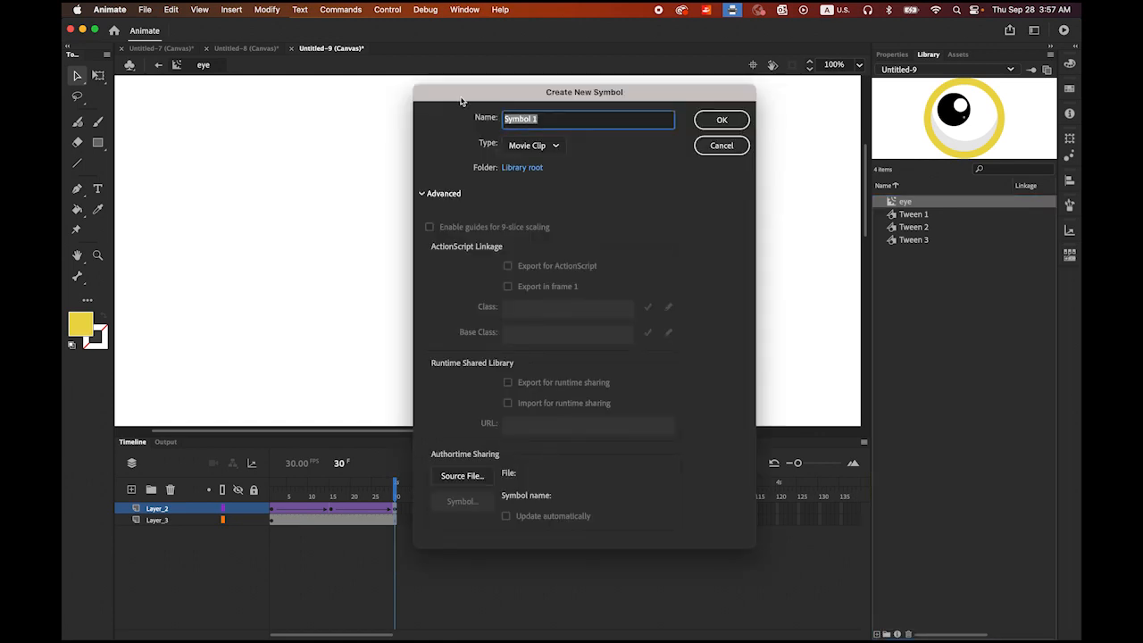
text(tentacle)
click(723, 121)
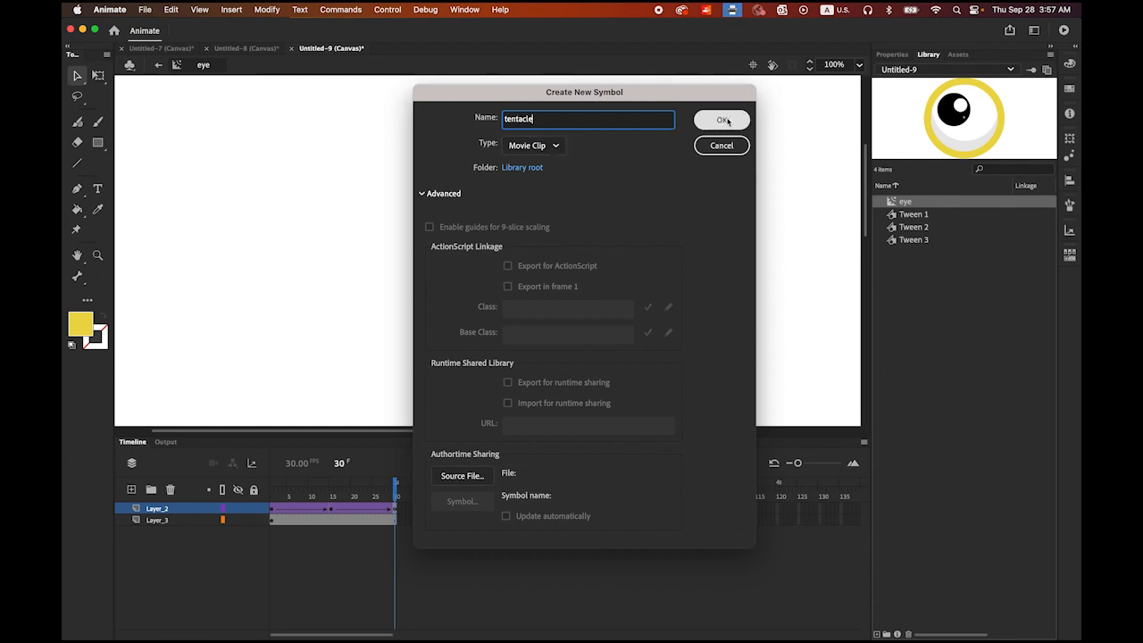
- Paste the copied tentacle in the center using AI file importer preferences and break it apart into editable shapes
click(174, 9)
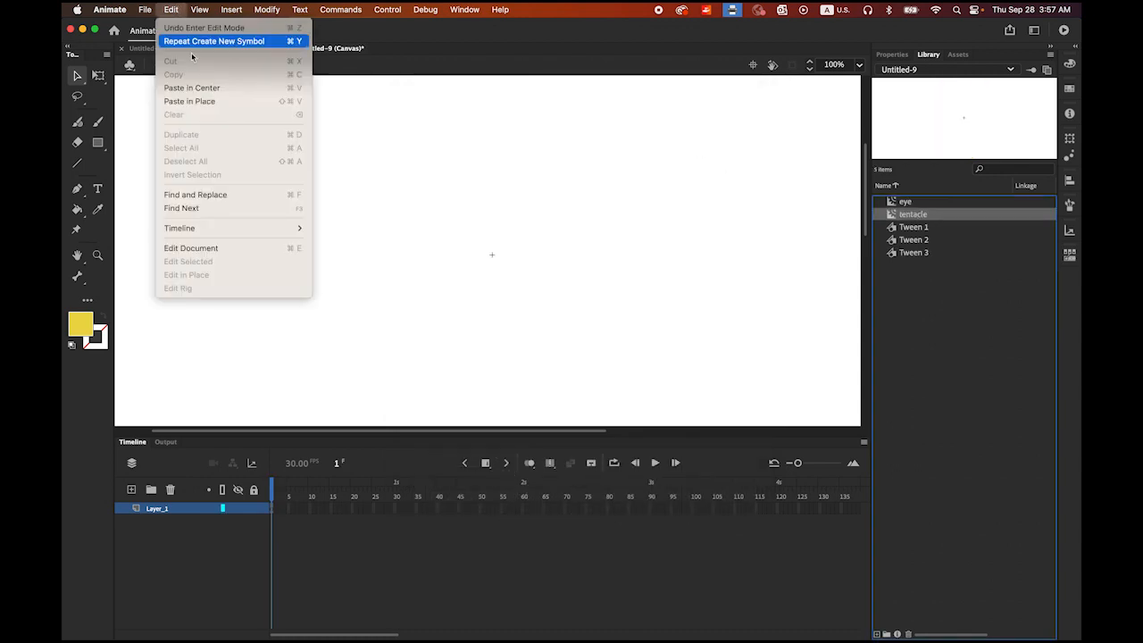
click(205, 90)
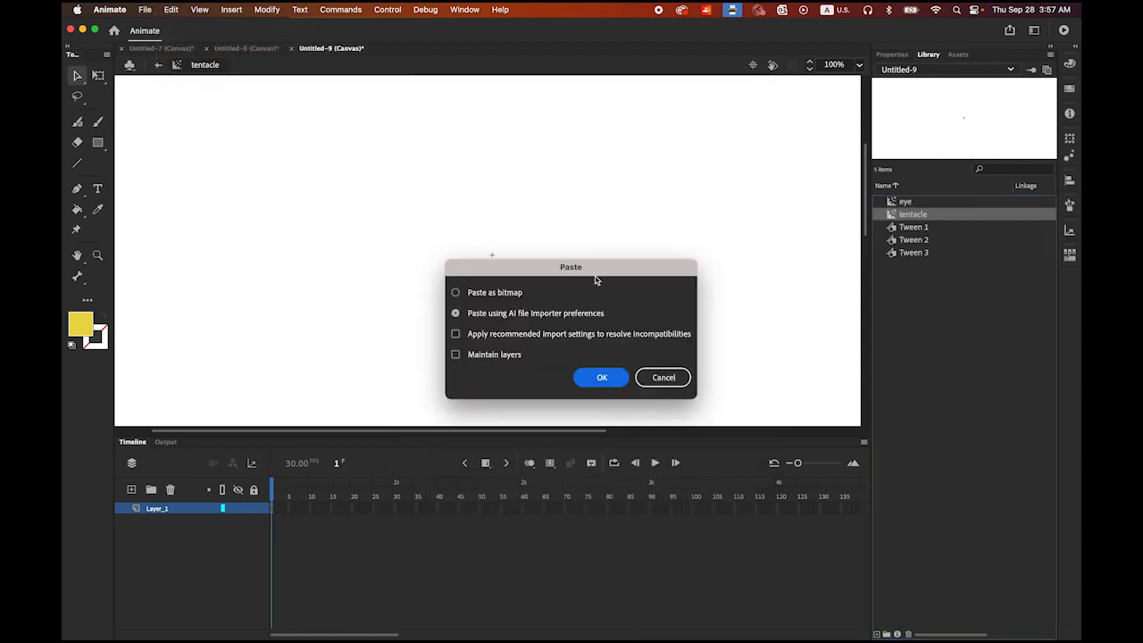
click(601, 378)
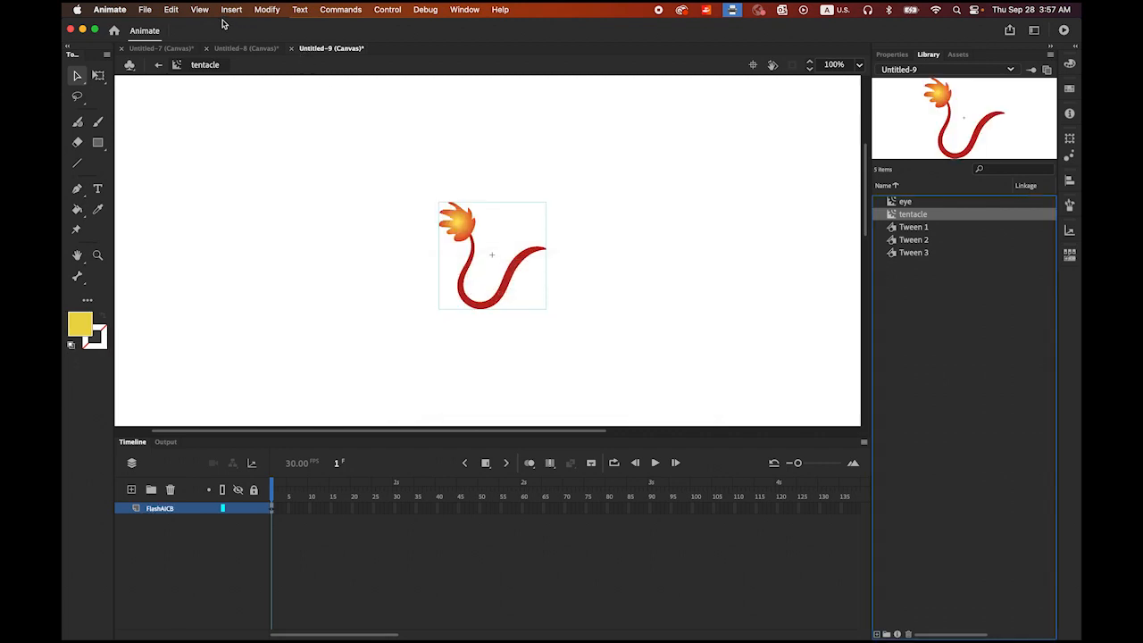
click(267, 9)
click(277, 75)
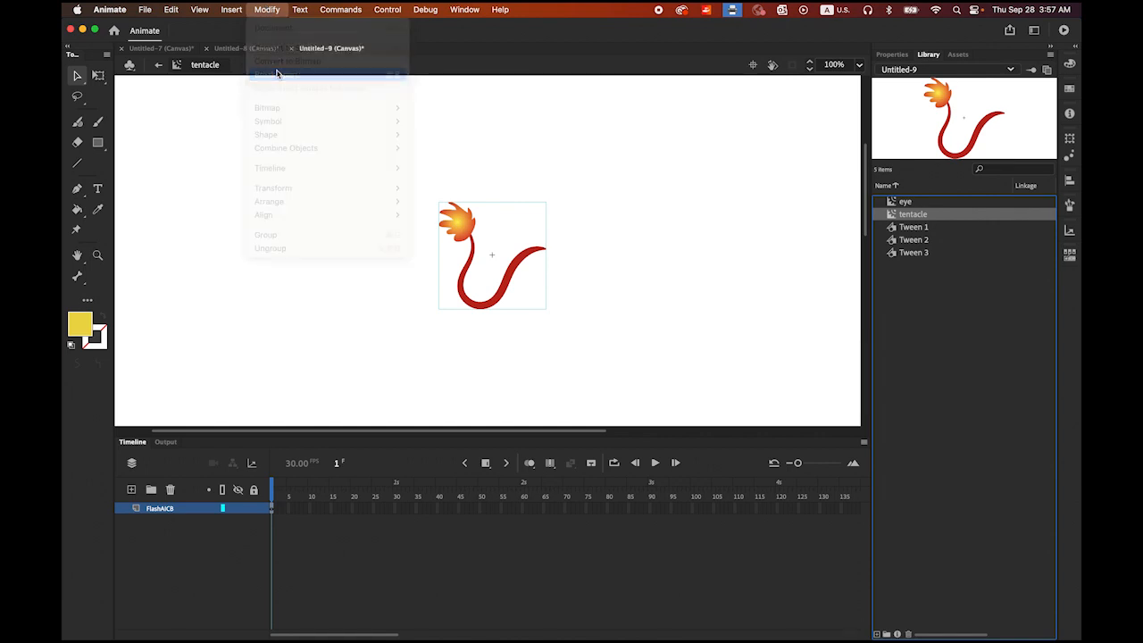
click(268, 11)
click(275, 75)
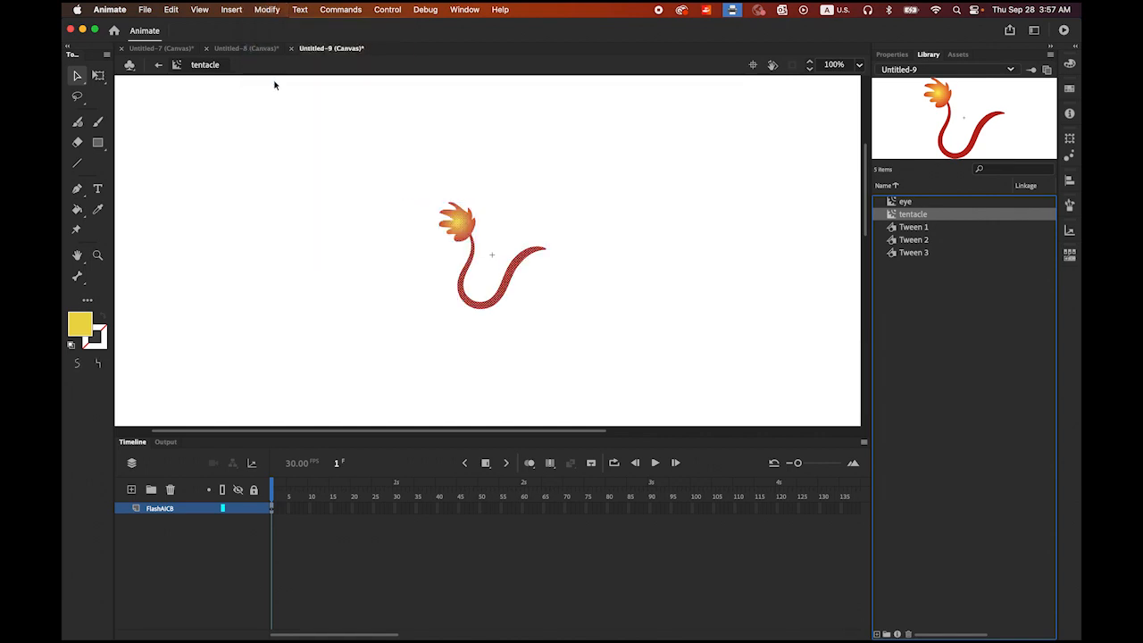
- Add a chain of short bones with the Bone tool, following the tentacle's curve from its free tip to the flame-shaped hand
click(97, 255)
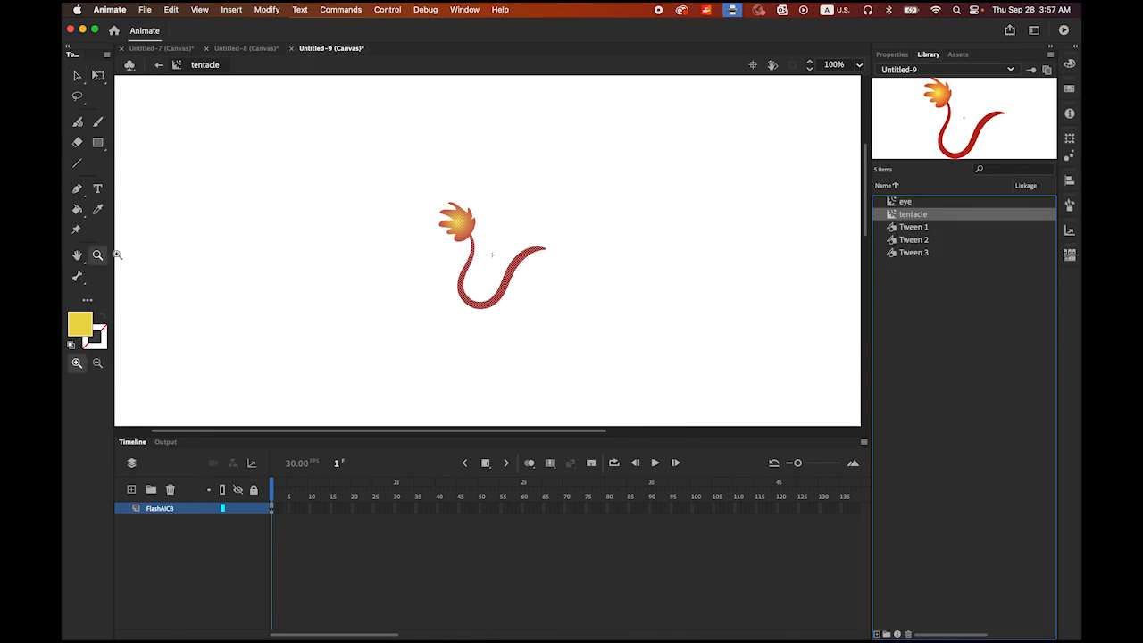
click(495, 257)
click(495, 271)
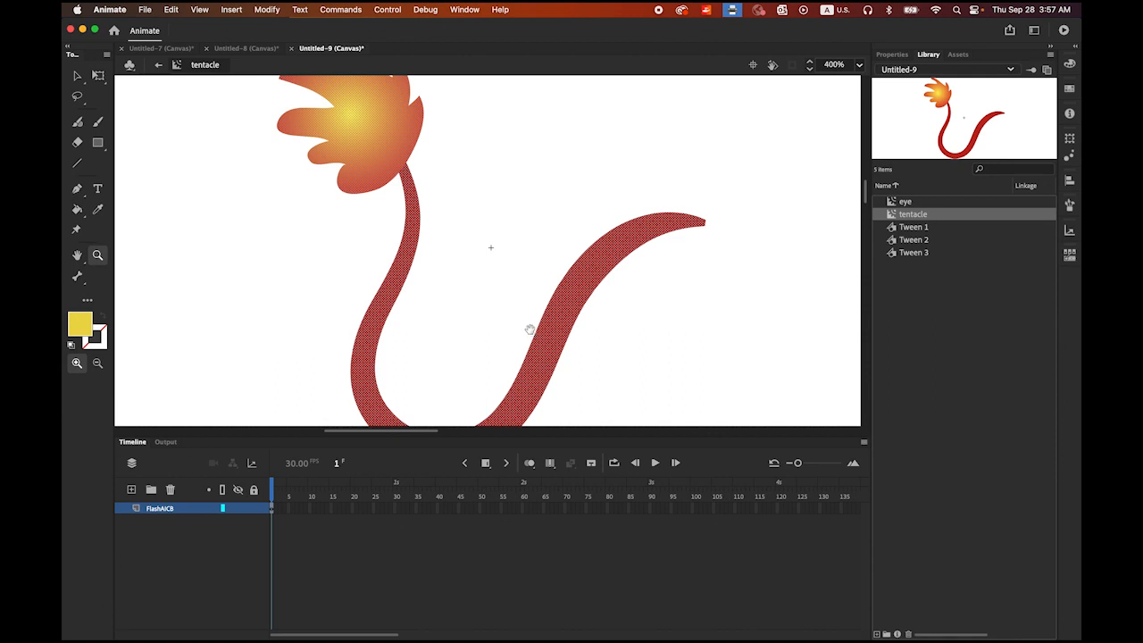
drag(530, 330, 527, 283)
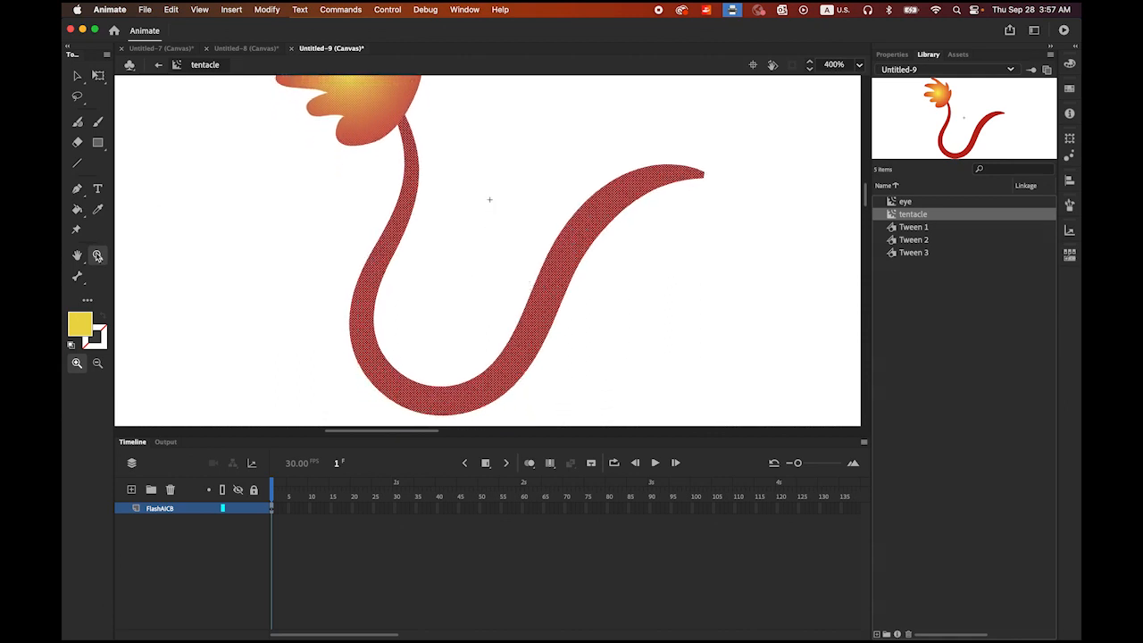
click(75, 278)
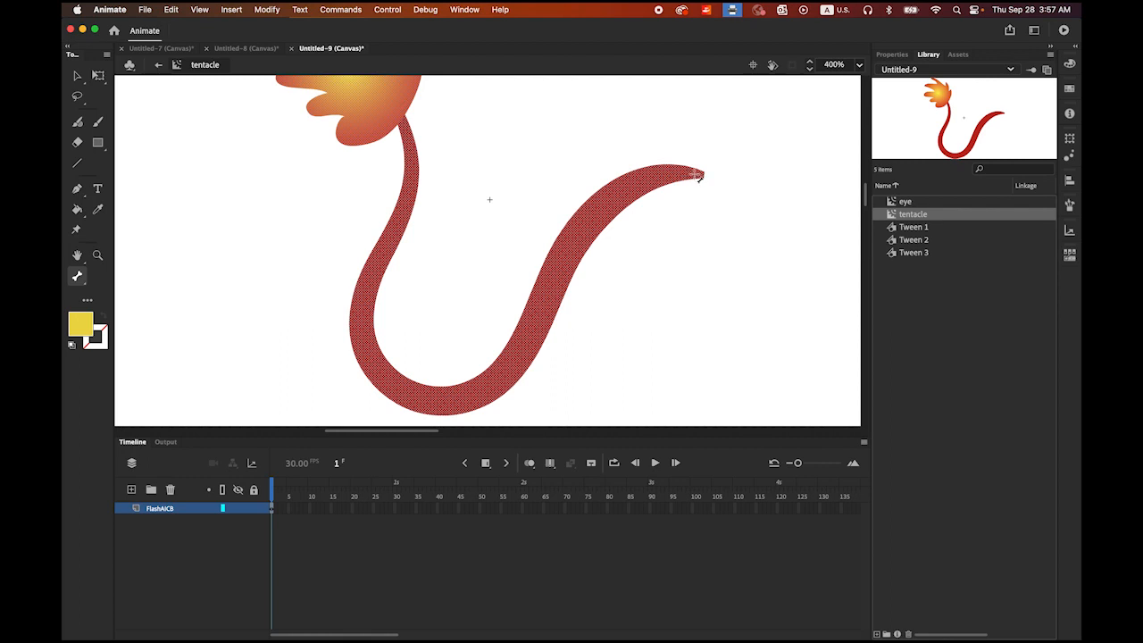
mouse_move(696, 177)
mouse_down()
mouse_move(637, 184)
mouse_move(590, 221)
mouse_up()
drag(590, 221, 572, 248)
drag(571, 247, 544, 303)
mouse_move(545, 303)
mouse_down()
mouse_move(512, 370)
mouse_move(462, 398)
mouse_move(419, 398)
mouse_move(375, 366)
mouse_move(366, 286)
mouse_move(410, 181)
mouse_move(397, 109)
mouse_up()
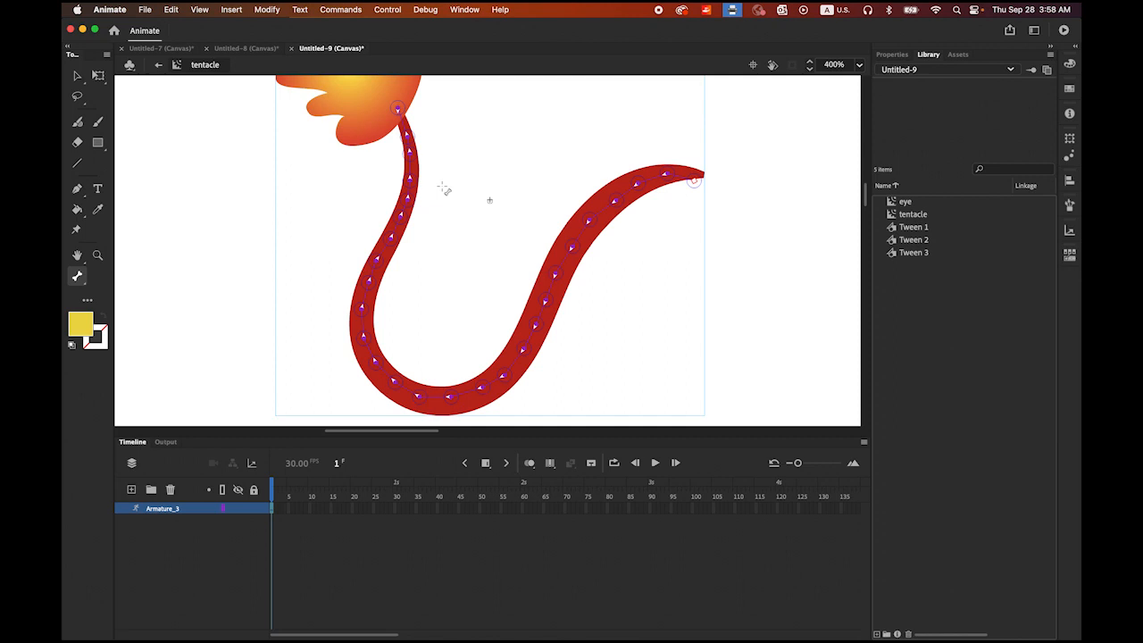
- Insert keyframes at frames 30 and 60 on the tentacle's armature layer
click(77, 76)
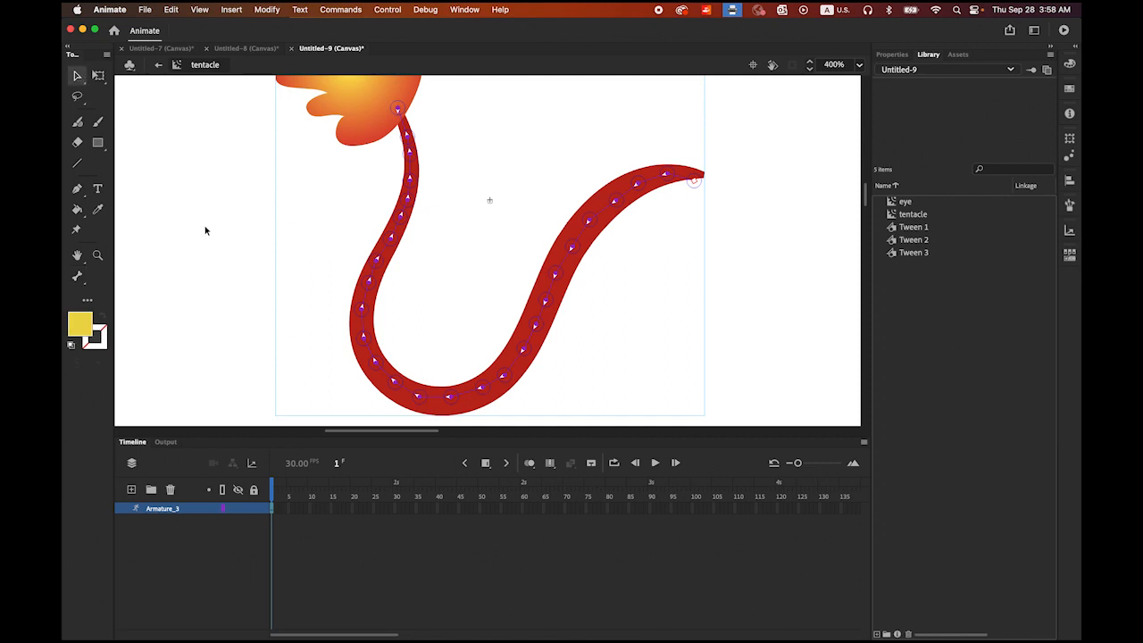
click(396, 510)
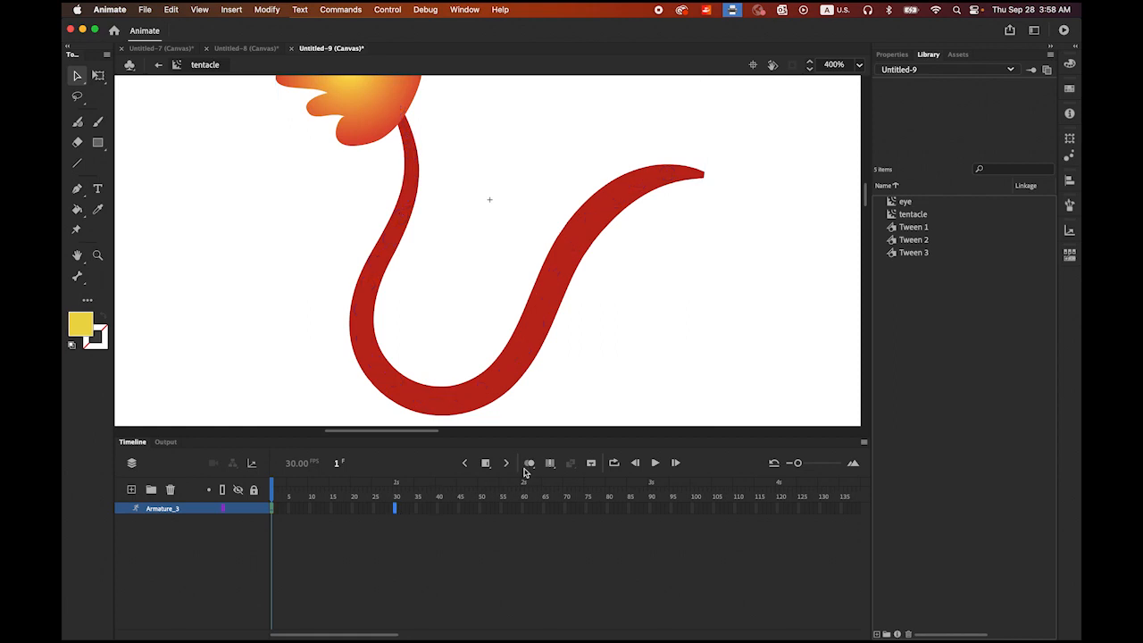
click(487, 464)
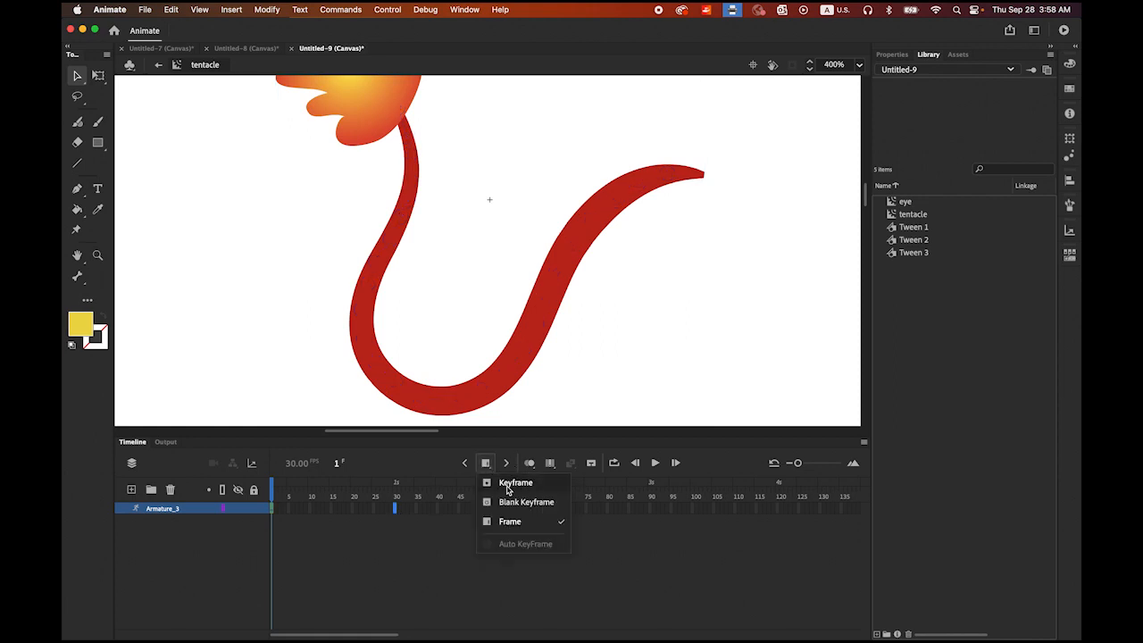
click(505, 485)
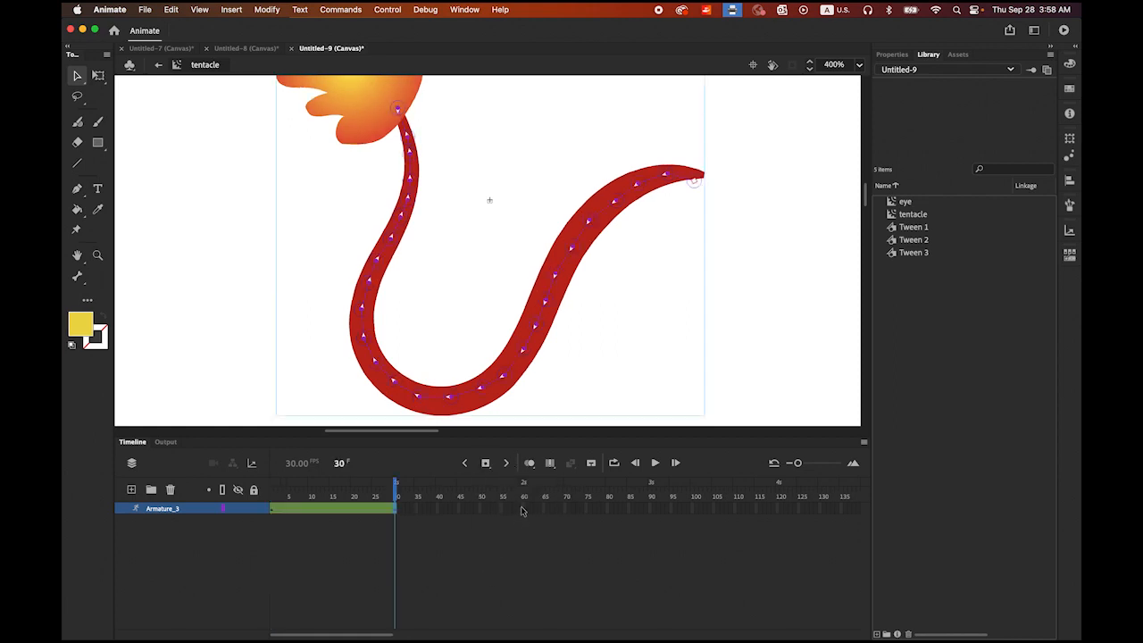
click(523, 509)
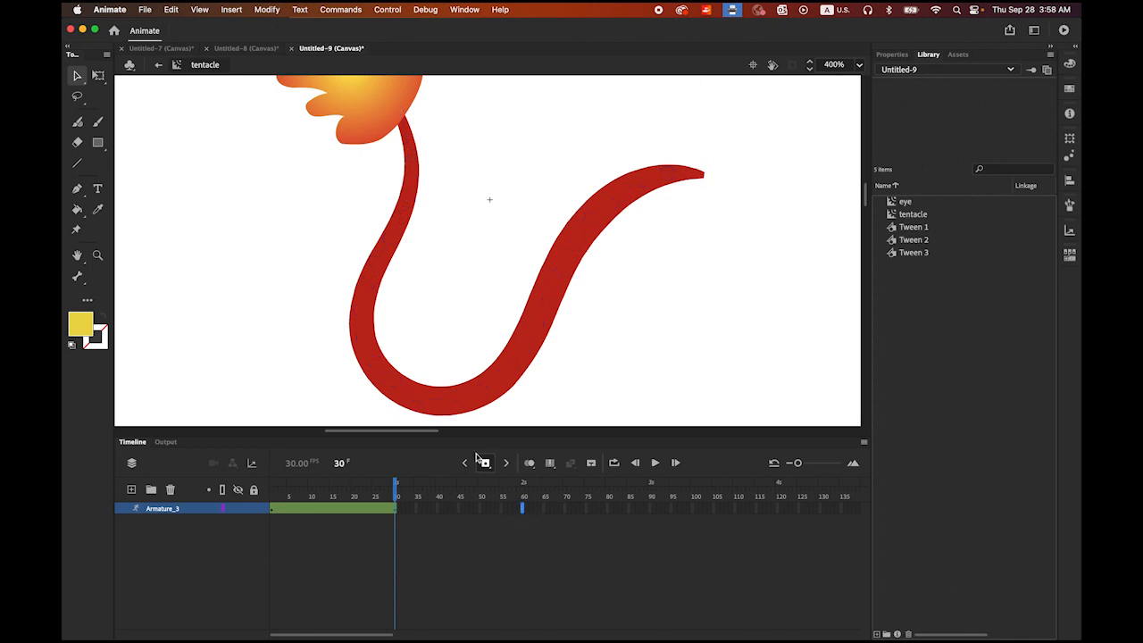
click(486, 463)
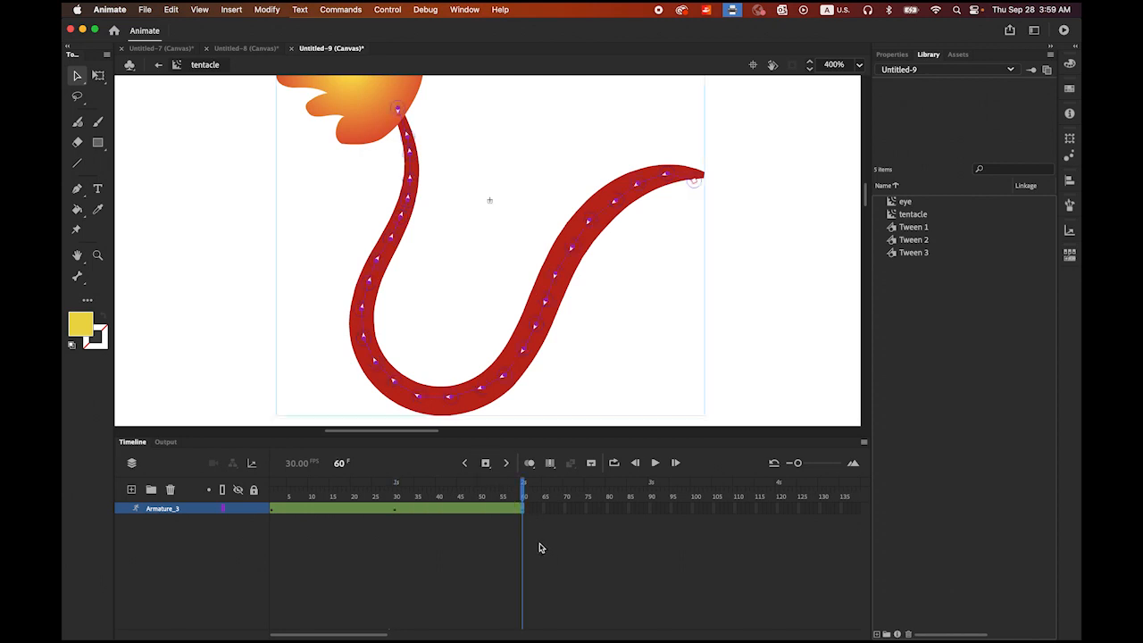
- At frame 30, bend the tentacle's bones so the flame-shaped hand swings inward, and play the animation from frame 1
drag(524, 494, 397, 513)
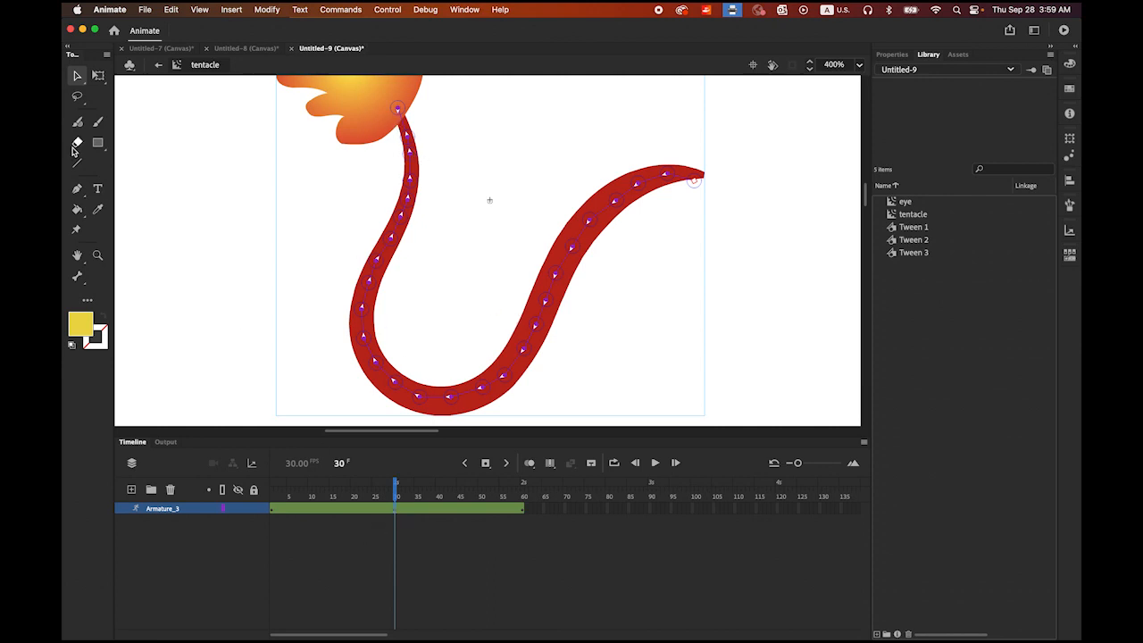
click(97, 255)
alt+click(500, 243)
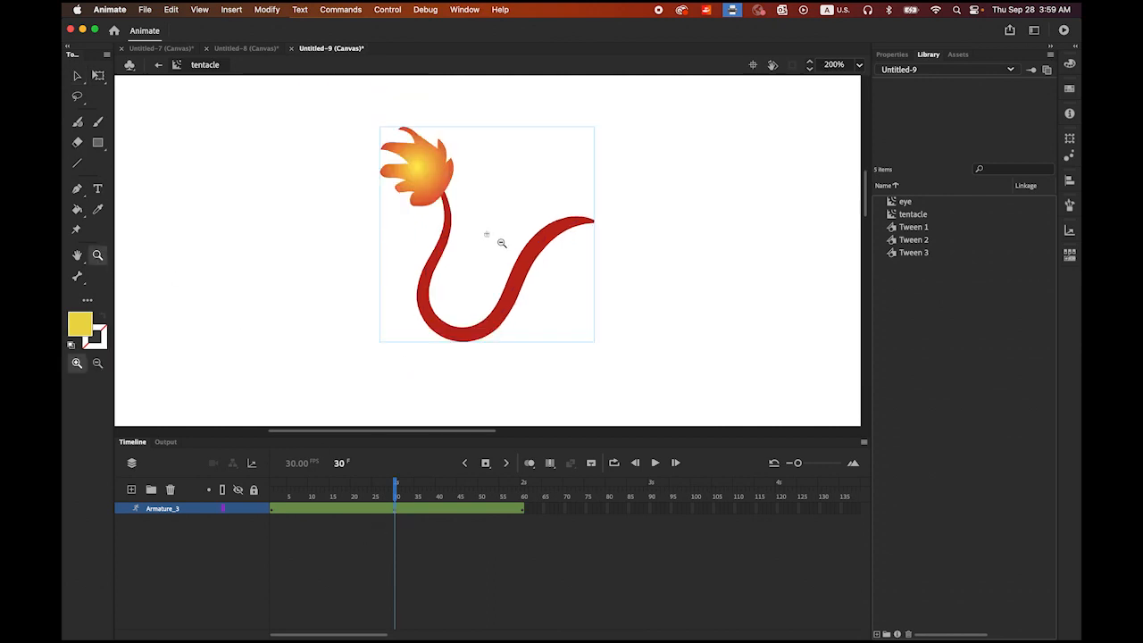
click(77, 76)
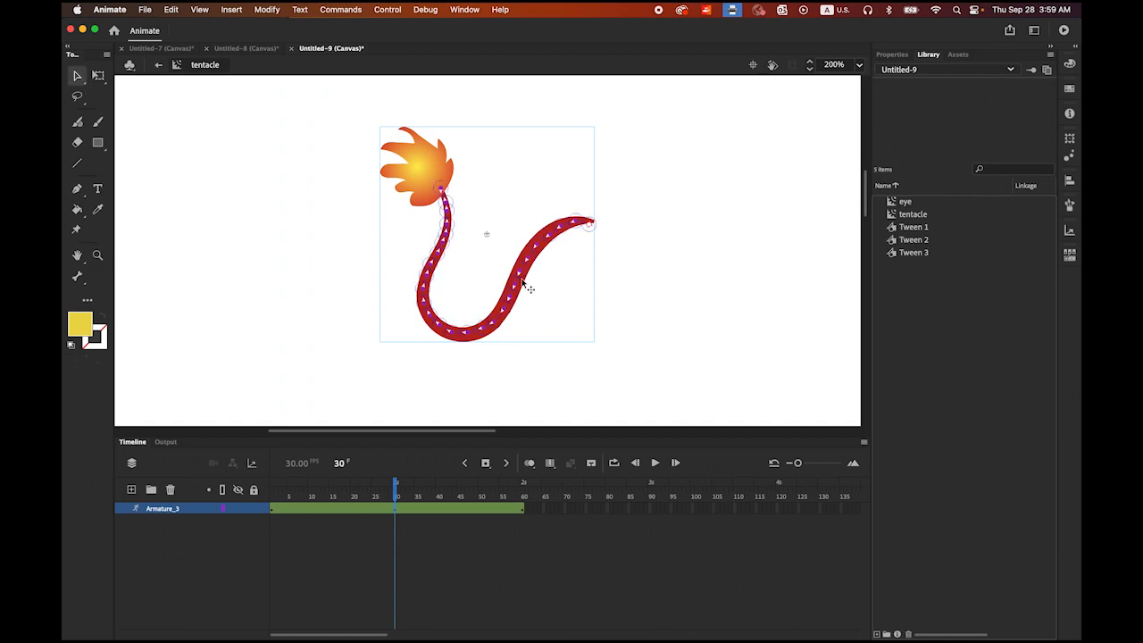
click(426, 304)
drag(426, 298, 427, 296)
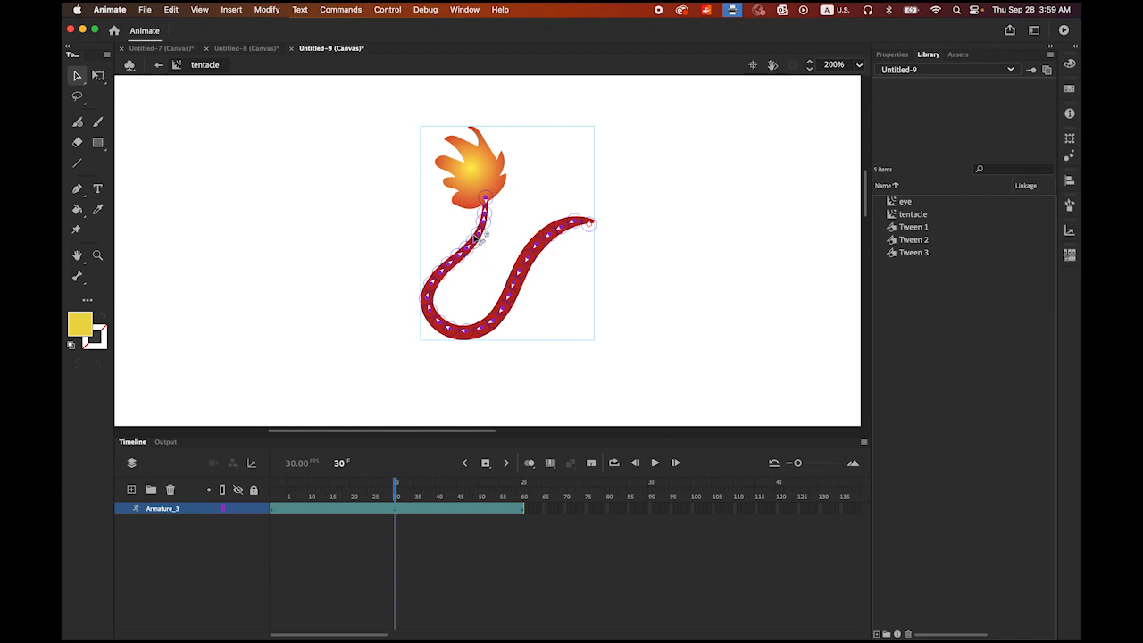
mouse_move(476, 246)
mouse_down()
mouse_move(473, 233)
mouse_move(482, 234)
mouse_up()
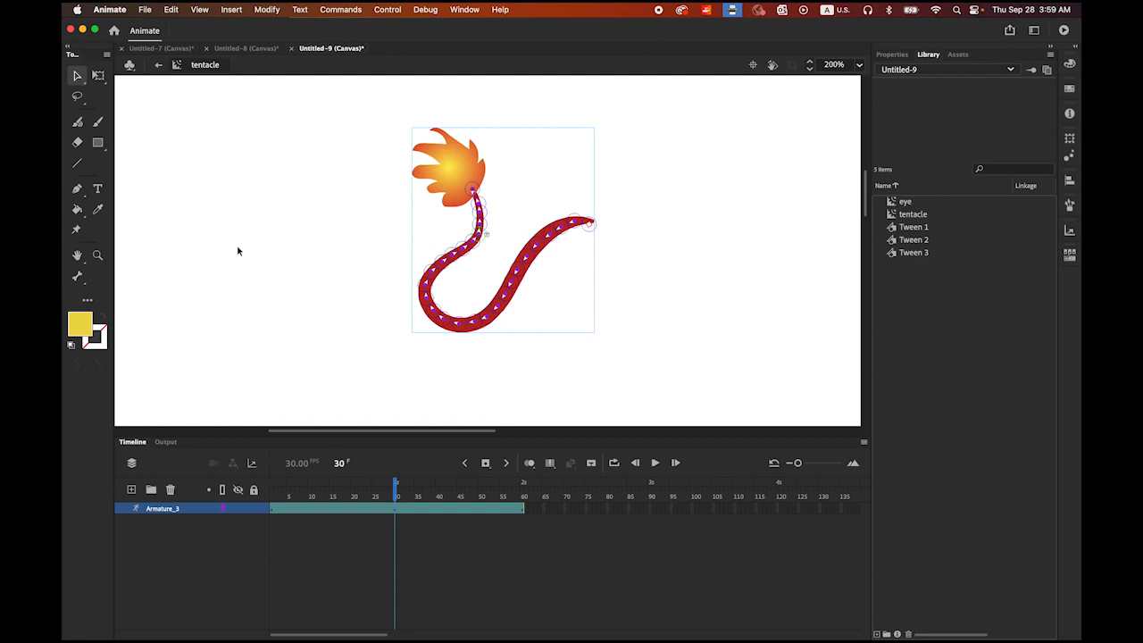
click(250, 224)
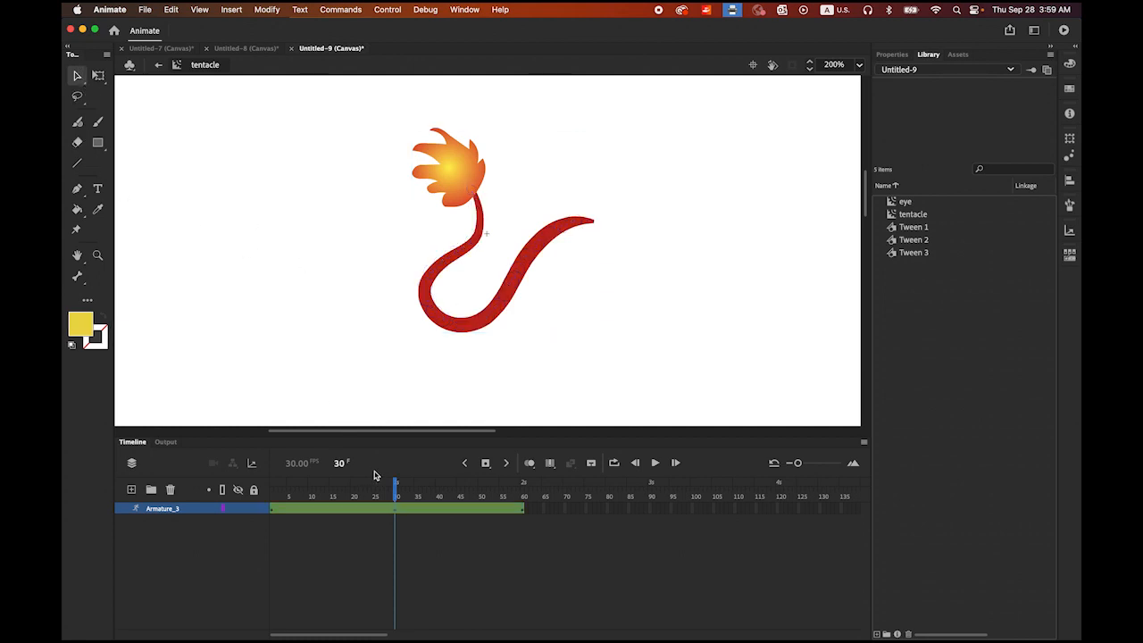
drag(398, 485, 178, 477)
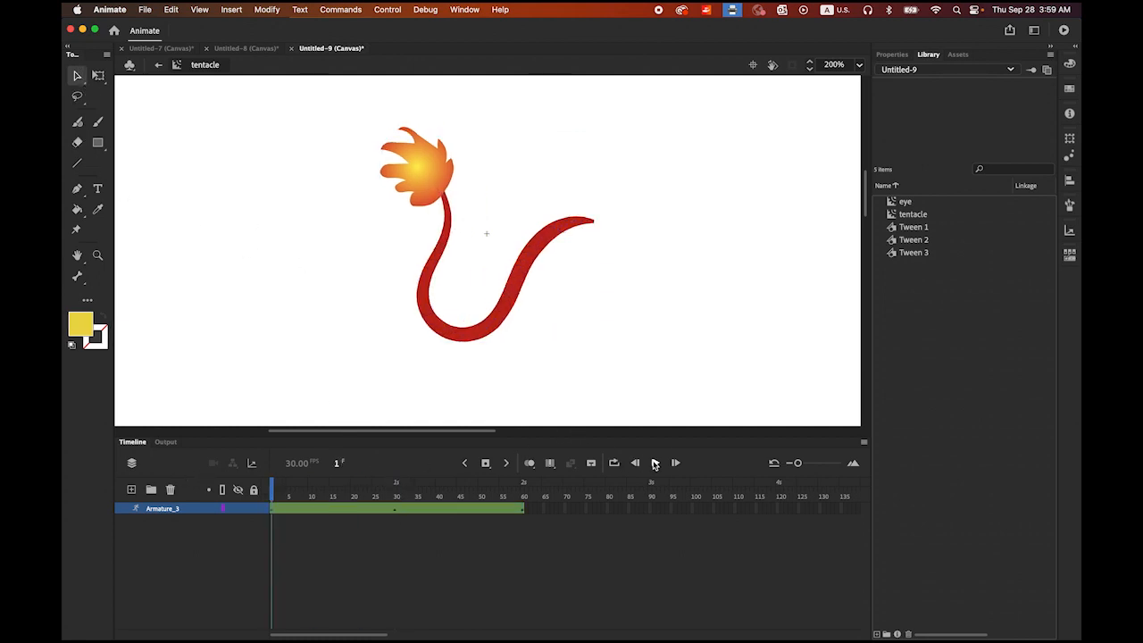
click(655, 464)
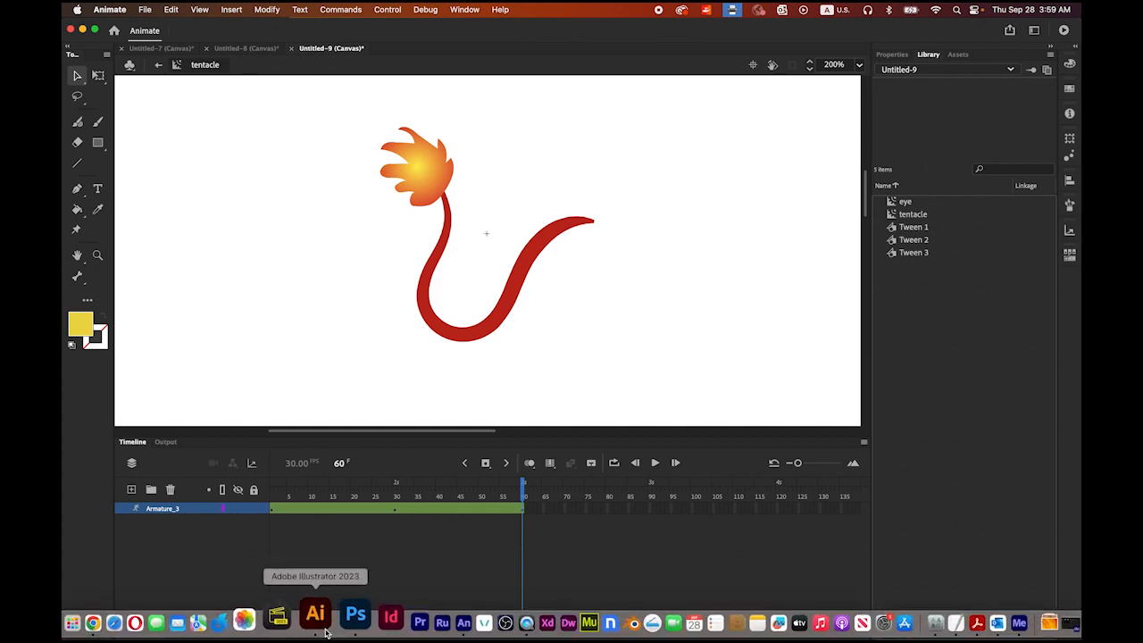
- Switch to Illustrator and copy the monster's foot below the tentacle already copied
click(324, 629)
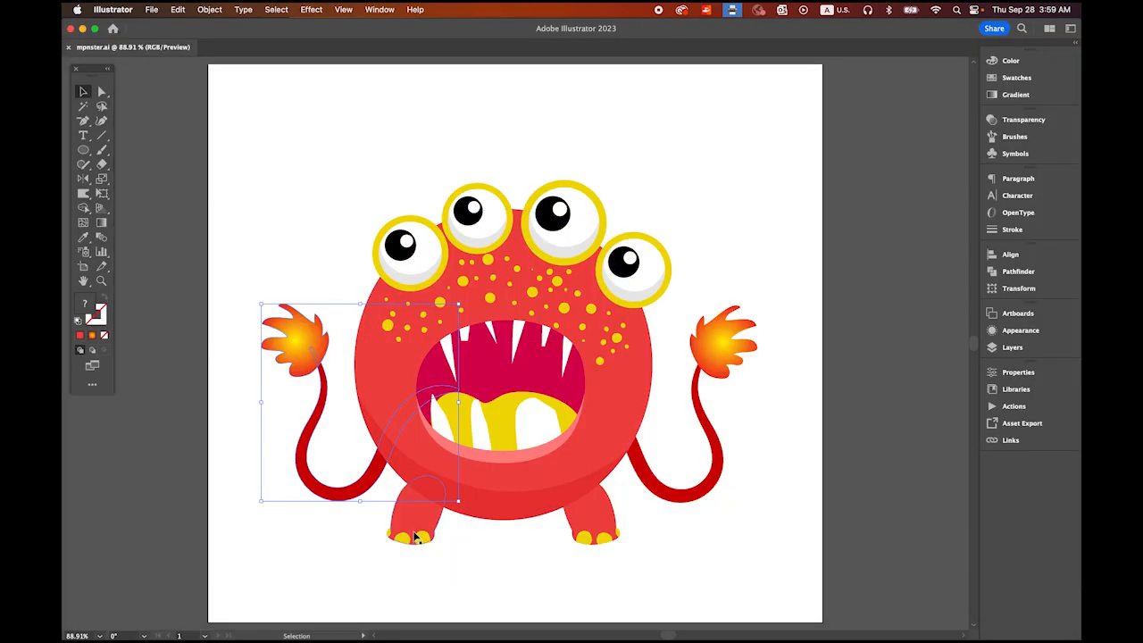
click(414, 534)
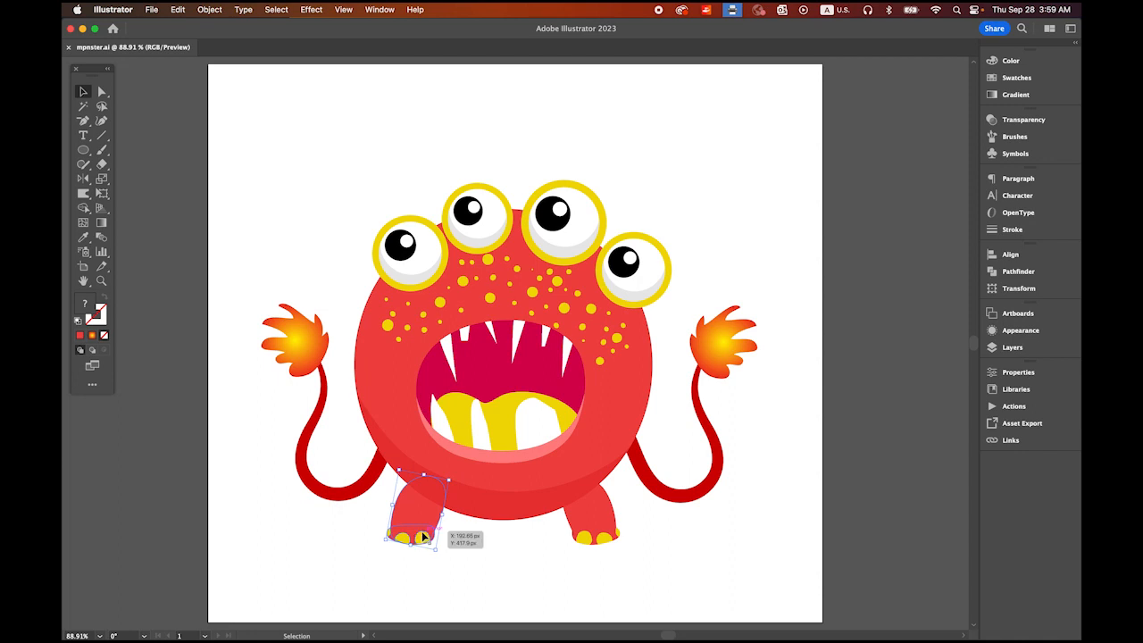
click(182, 9)
click(182, 87)
- Return to Animate and create a new movie clip symbol named foot
mouse_move(473, 636)
click(415, 620)
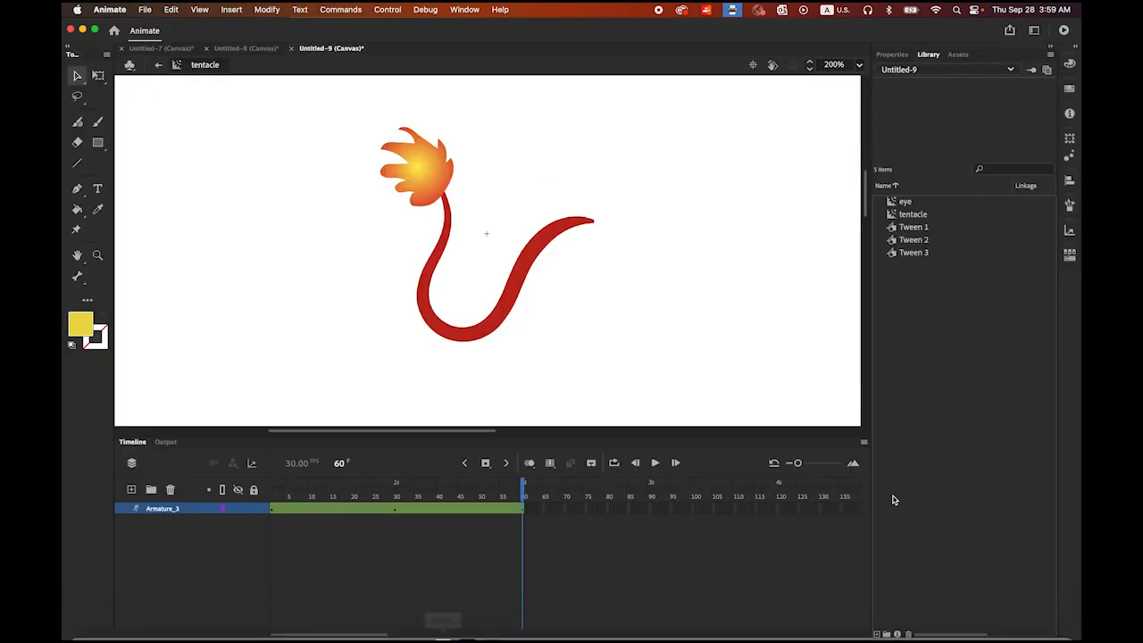
click(878, 634)
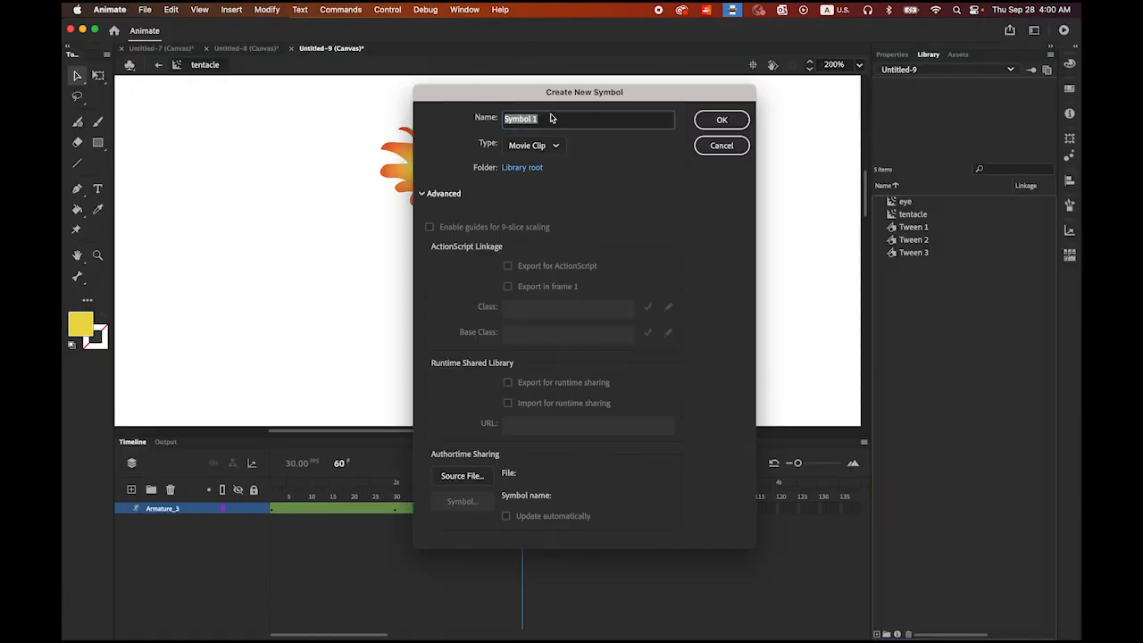
text(foot)
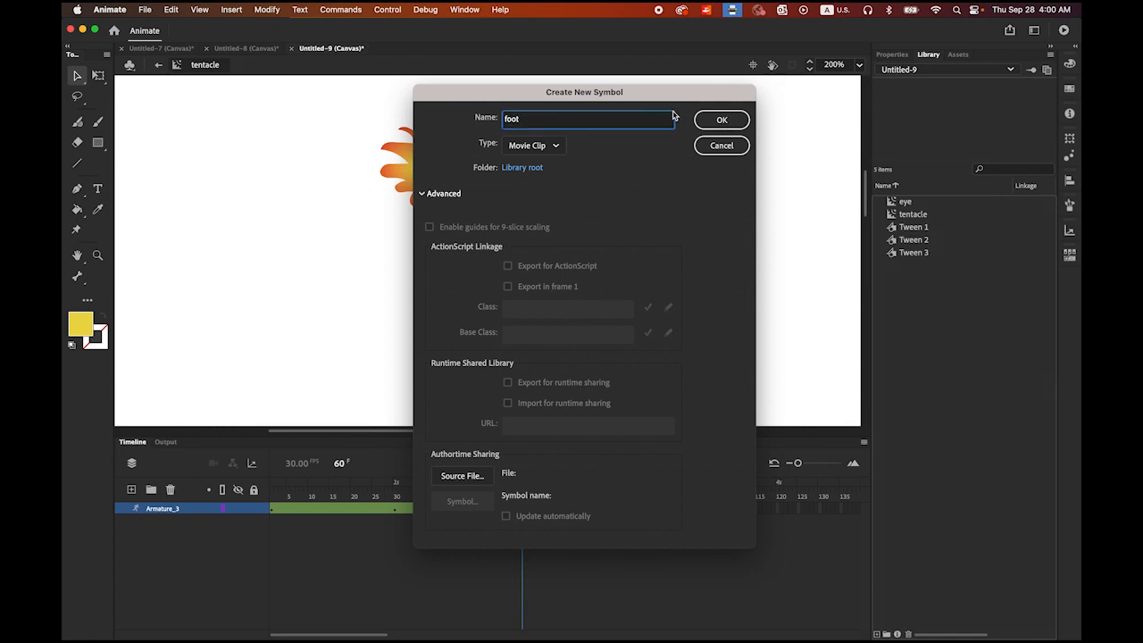
click(526, 145)
click(574, 145)
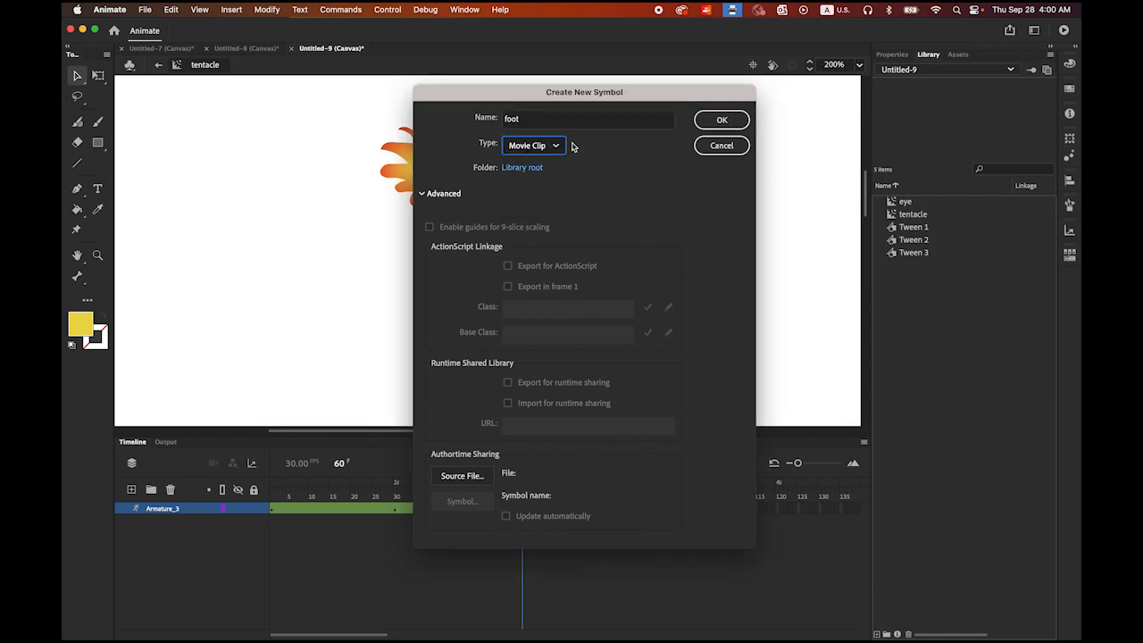
click(721, 119)
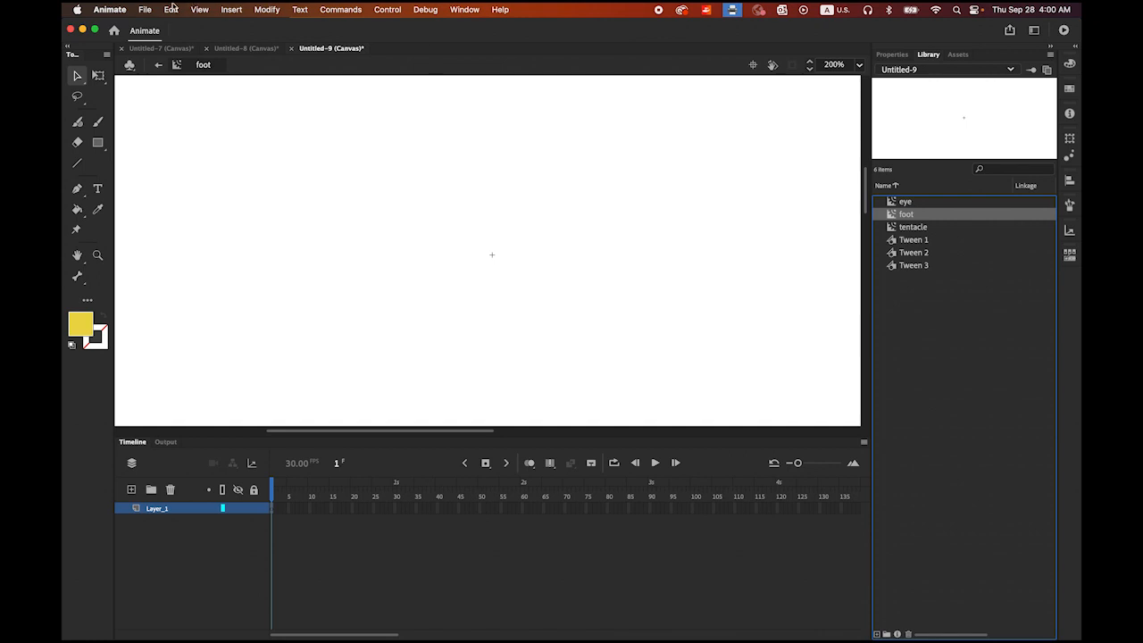
- Paste the copied foot in the center of the foot symbol using AI file importer preferences
click(171, 9)
click(195, 88)
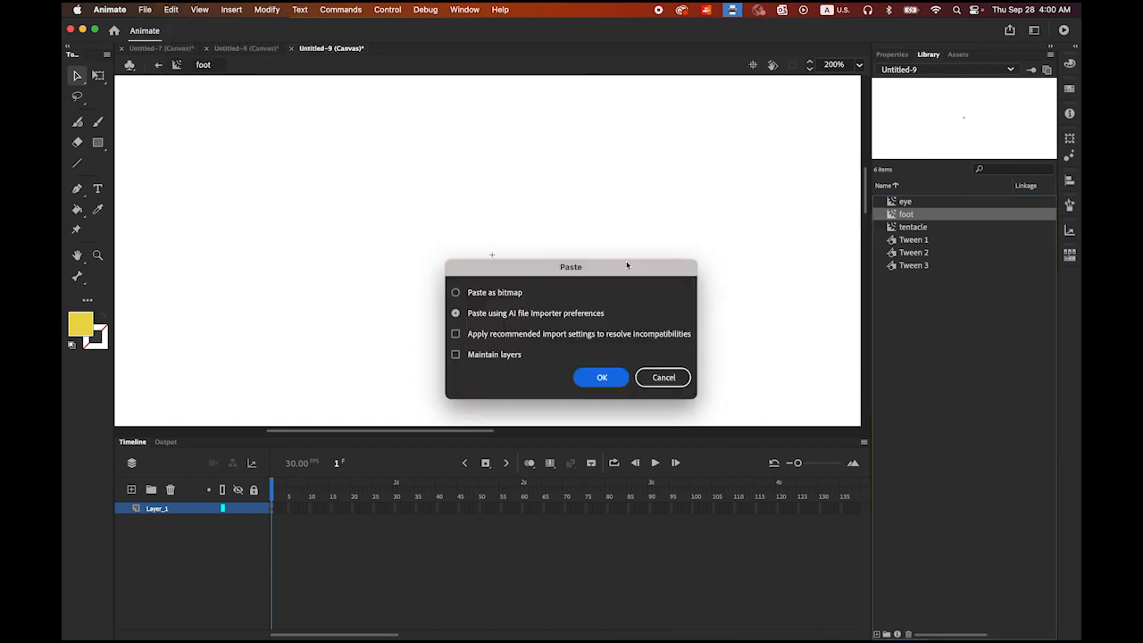
click(580, 378)
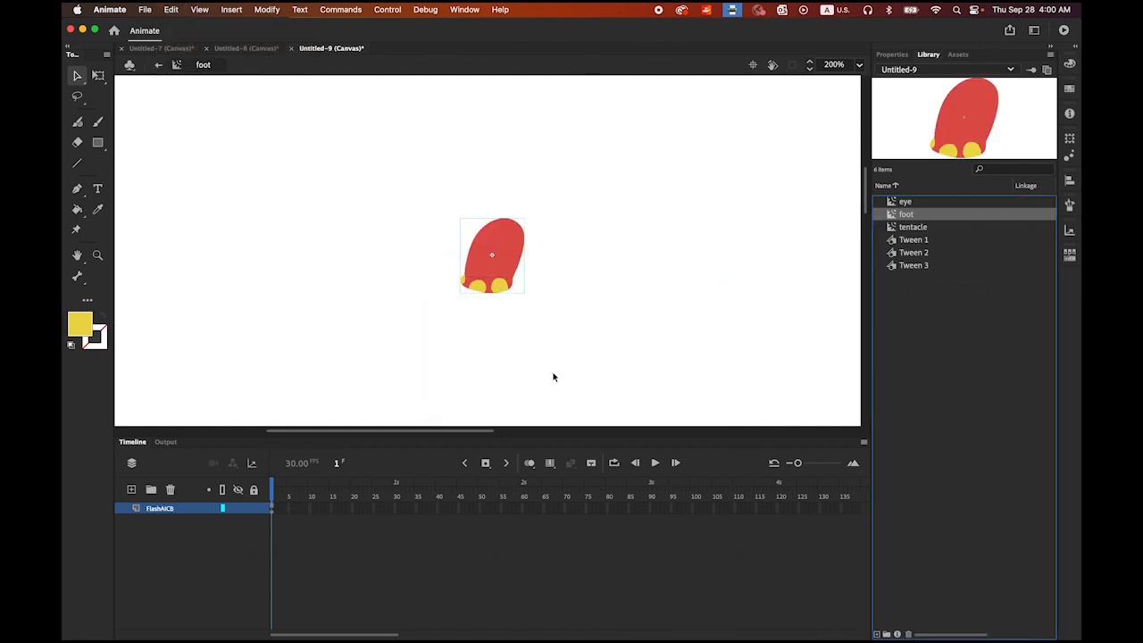
- Insert keyframes at frames 15 and 30 on the foot's layer
click(329, 513)
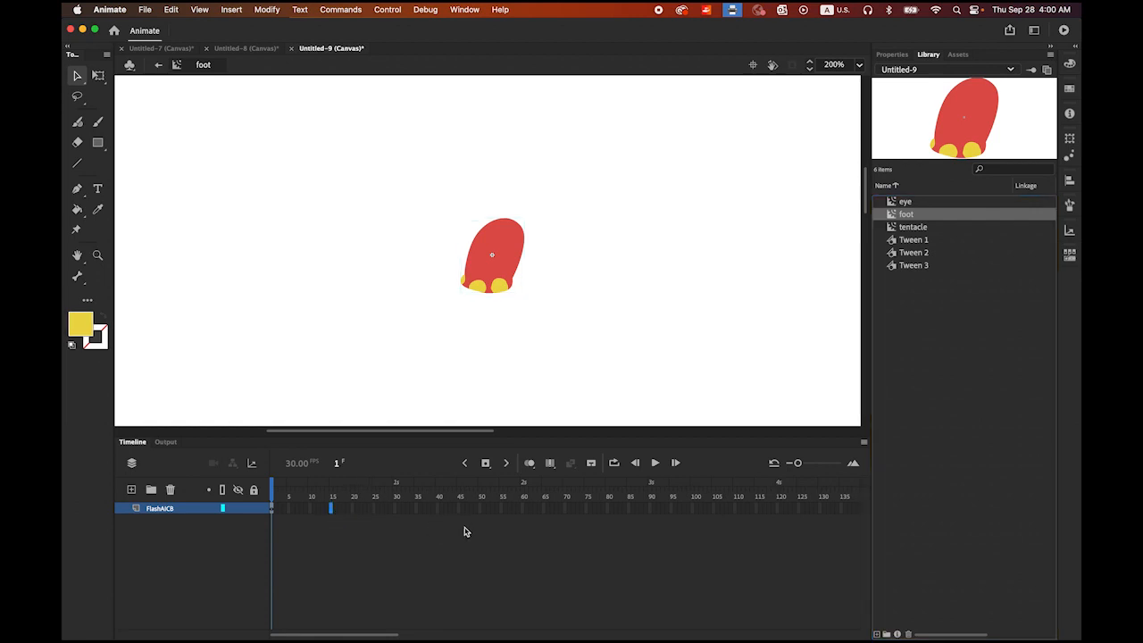
click(485, 463)
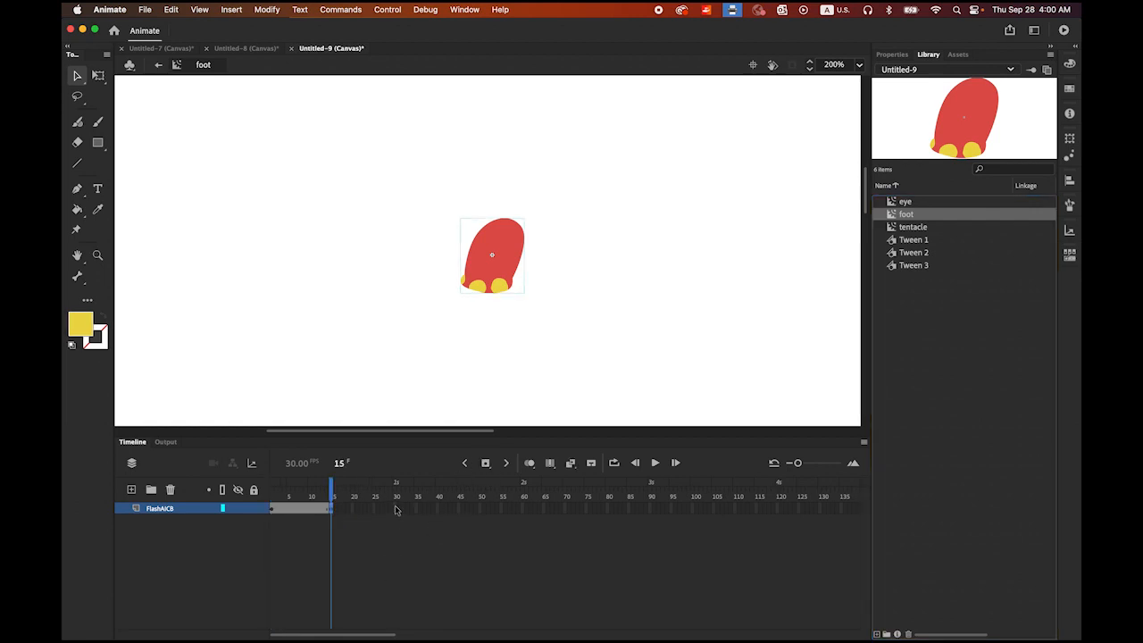
click(396, 510)
click(485, 463)
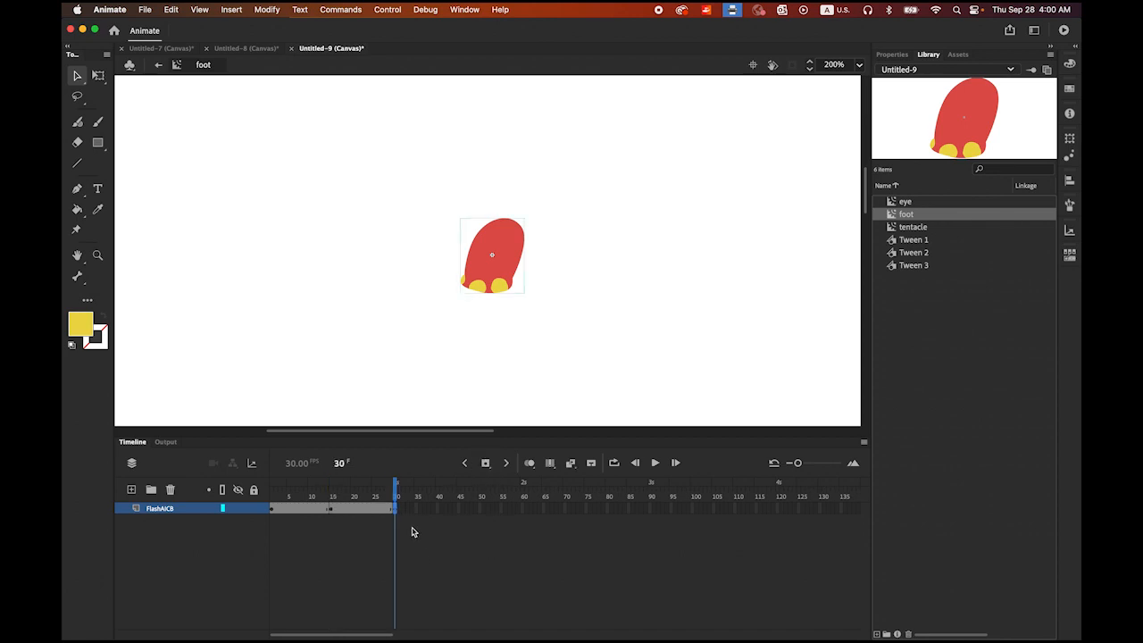
- Create classic tweens between frames 1 and 15 and between frames 15 and 30 on the foot's layer
drag(397, 490, 303, 490)
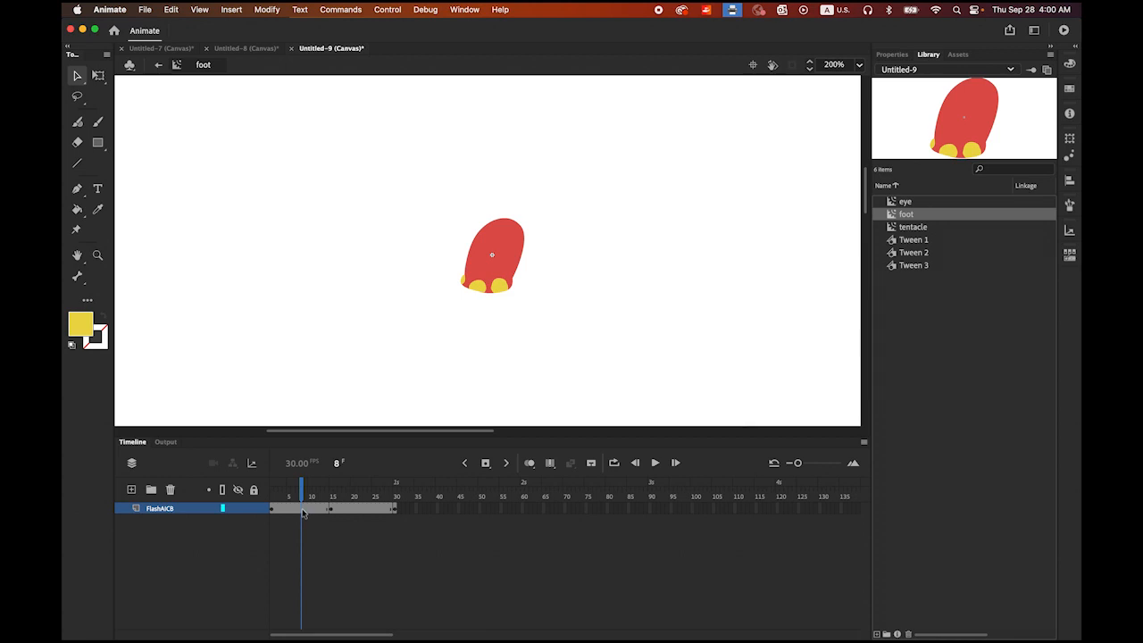
click(303, 512)
right_click(302, 512)
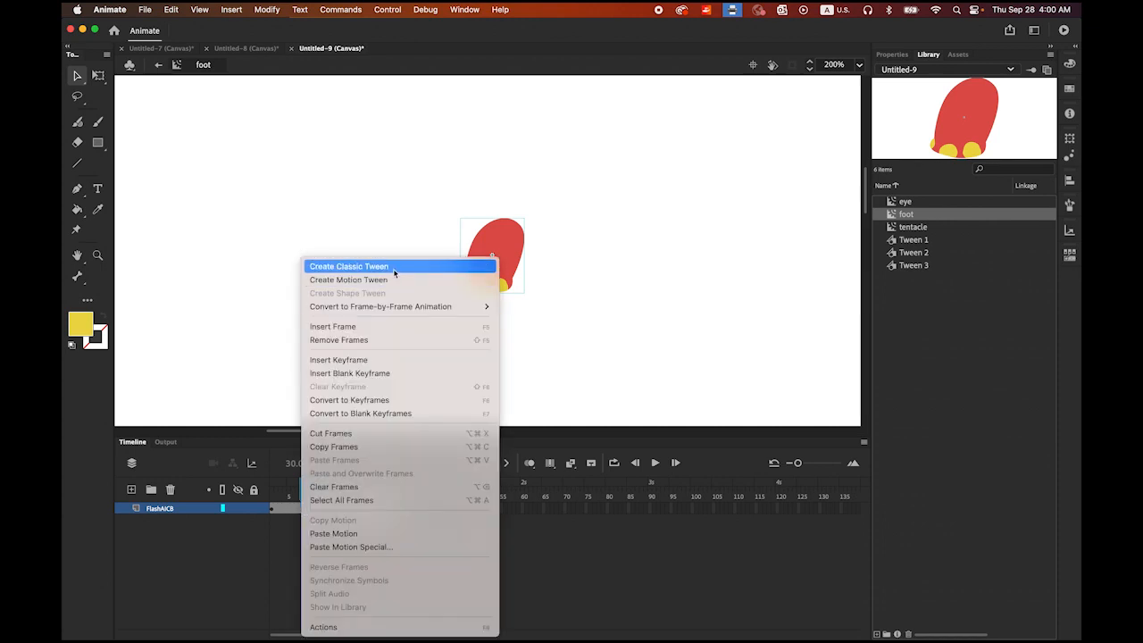
click(348, 266)
click(363, 512)
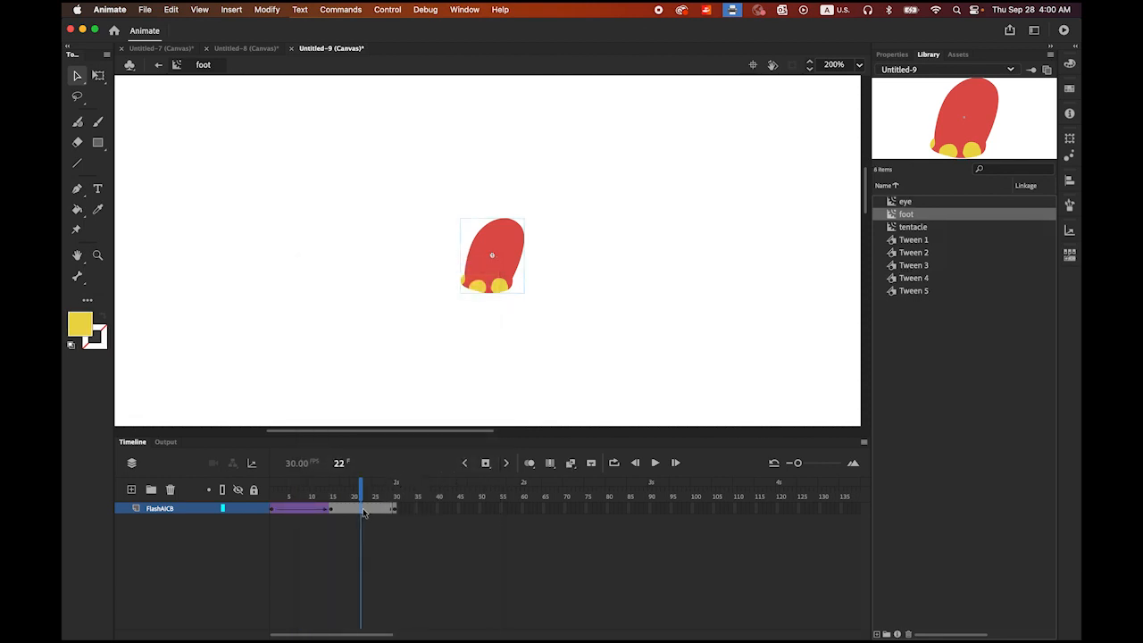
right_click(363, 511)
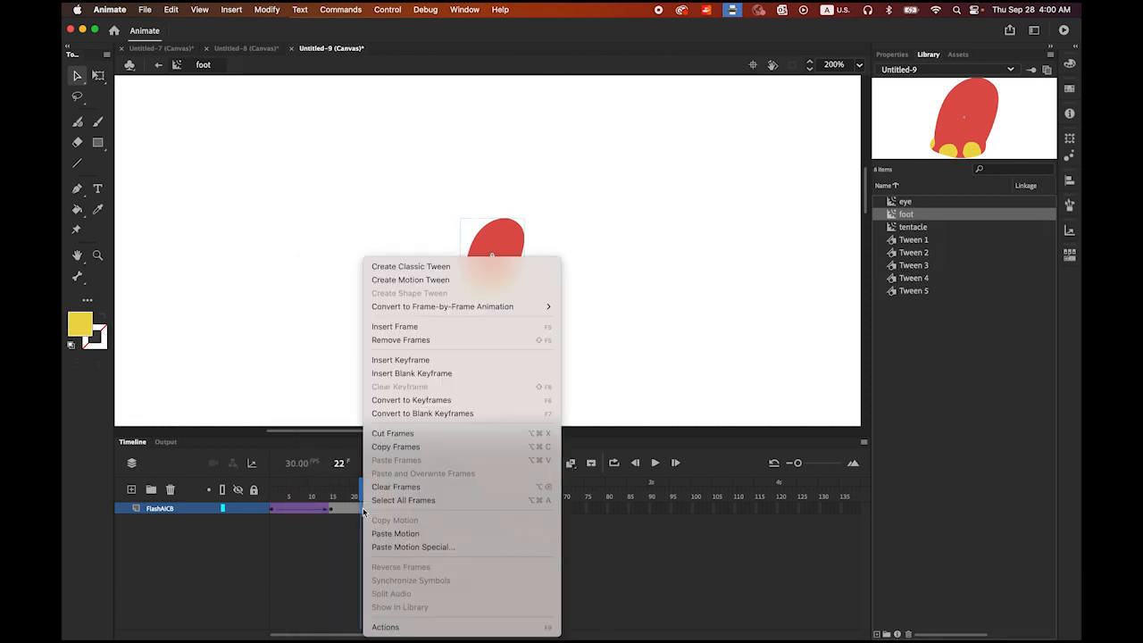
click(456, 270)
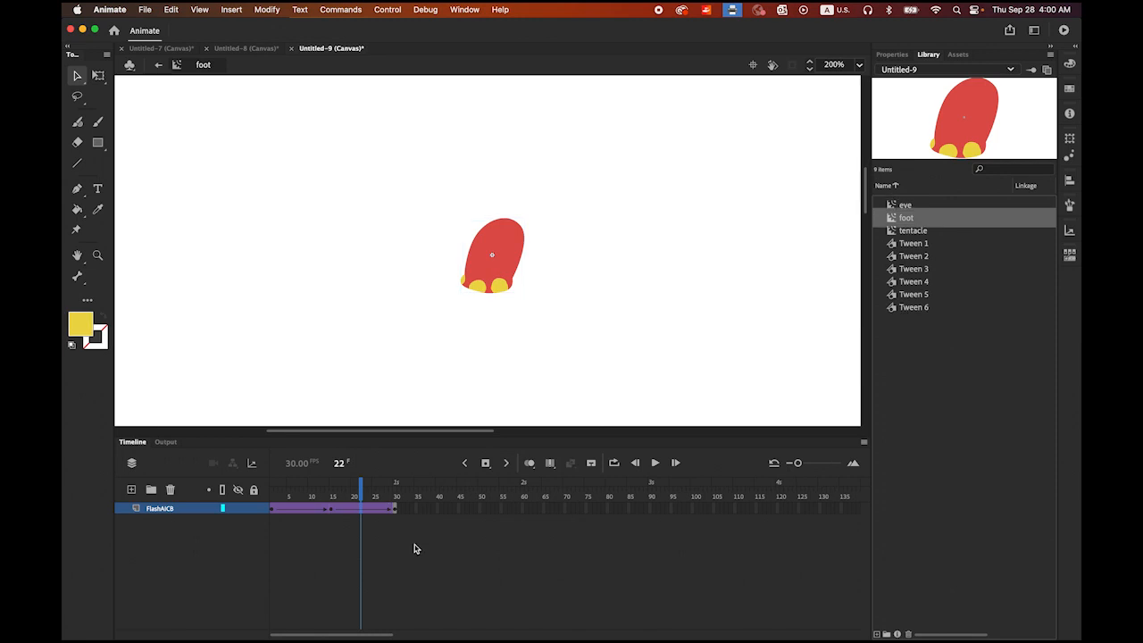
- Rotate the foot counterclockwise at the frame 15 keyframe with the Free Transform tool
click(333, 511)
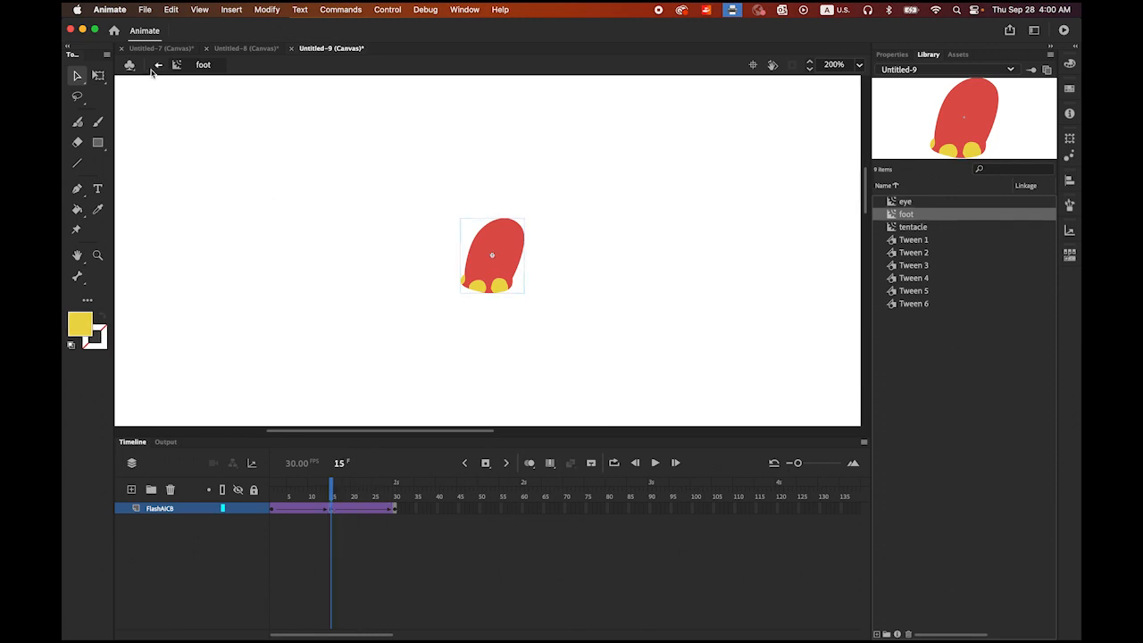
click(98, 75)
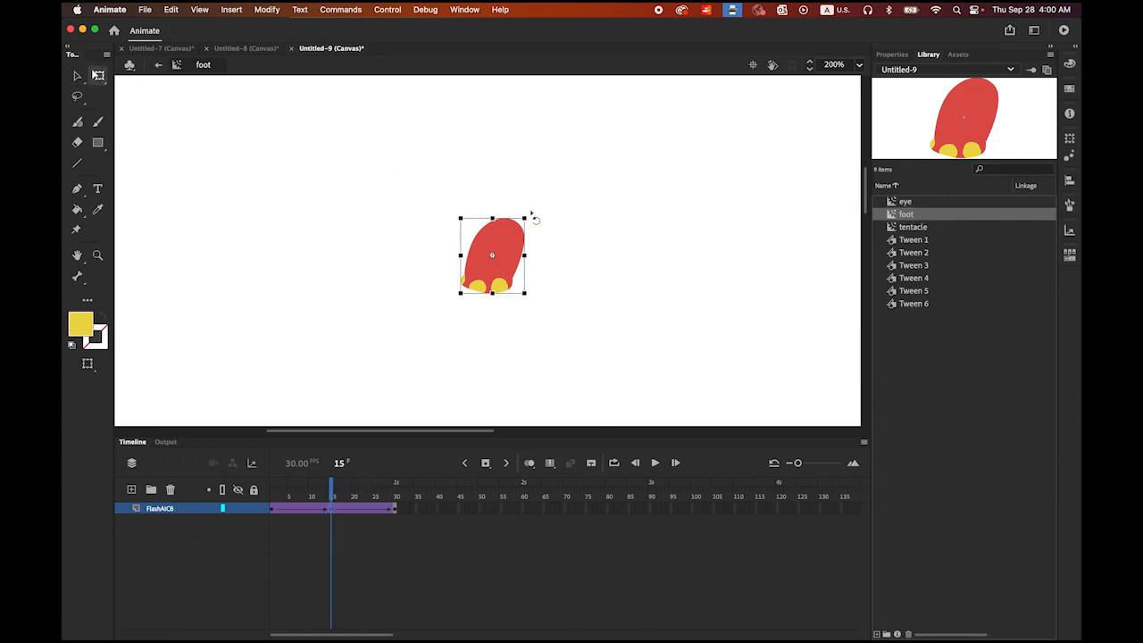
drag(526, 220, 506, 208)
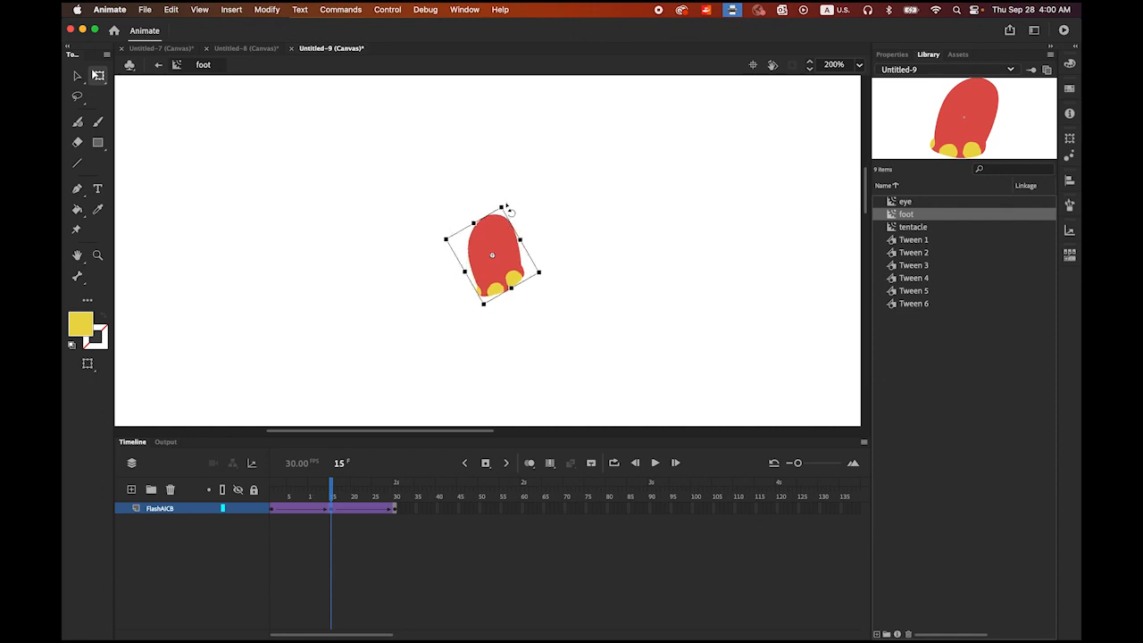
key(v)
click(324, 294)
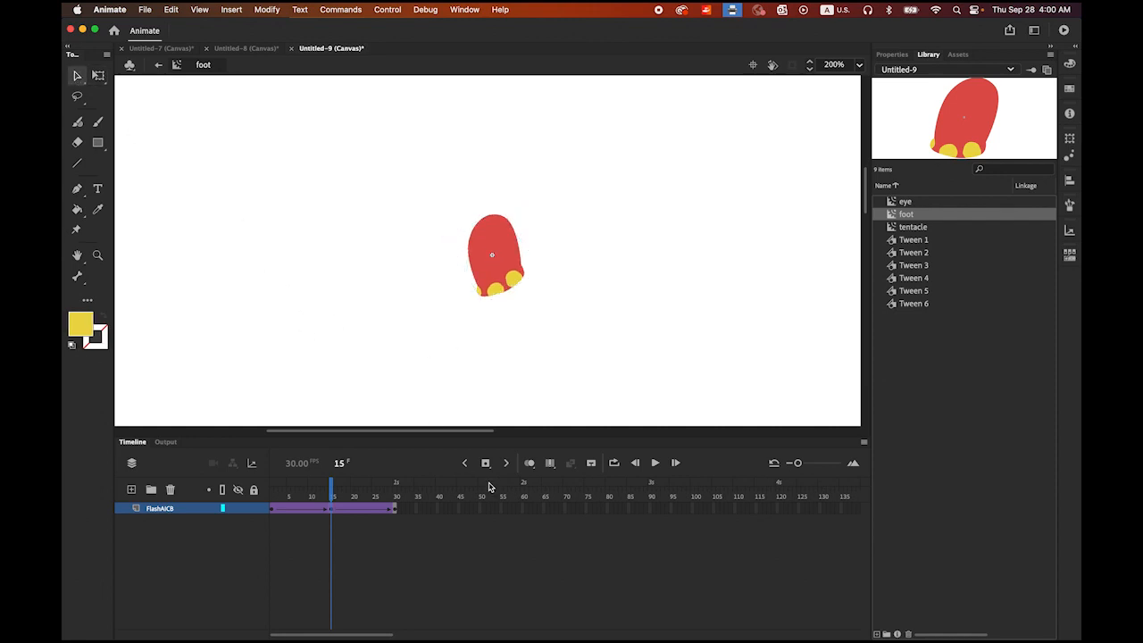
click(99, 75)
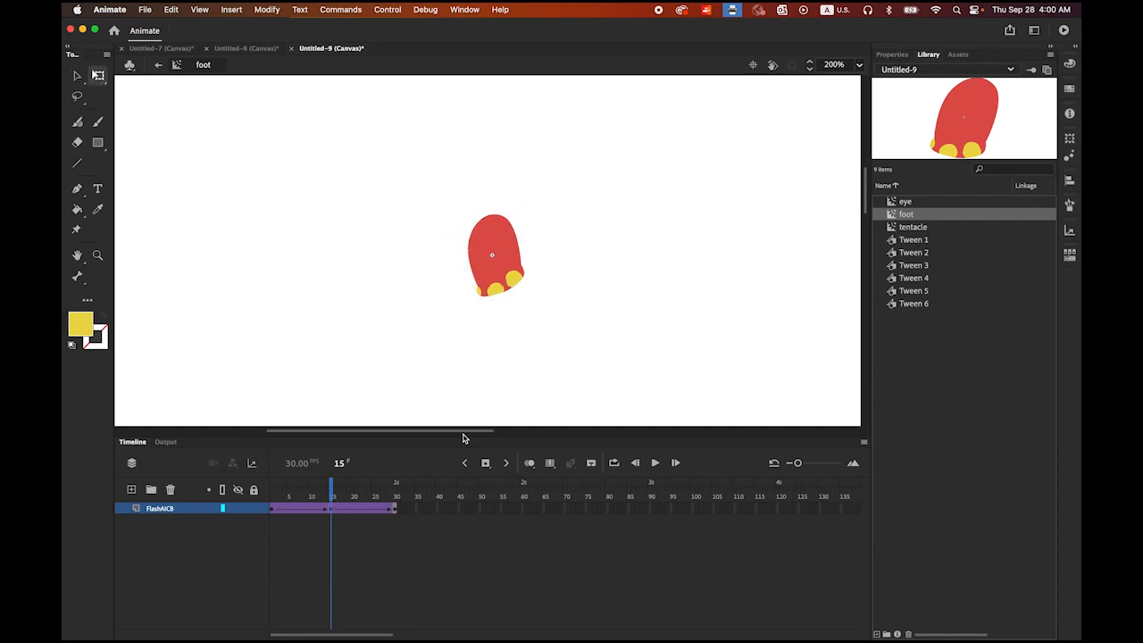
- Play the foot animation from frame 1 to check its rocking motion
drag(333, 490, 251, 494)
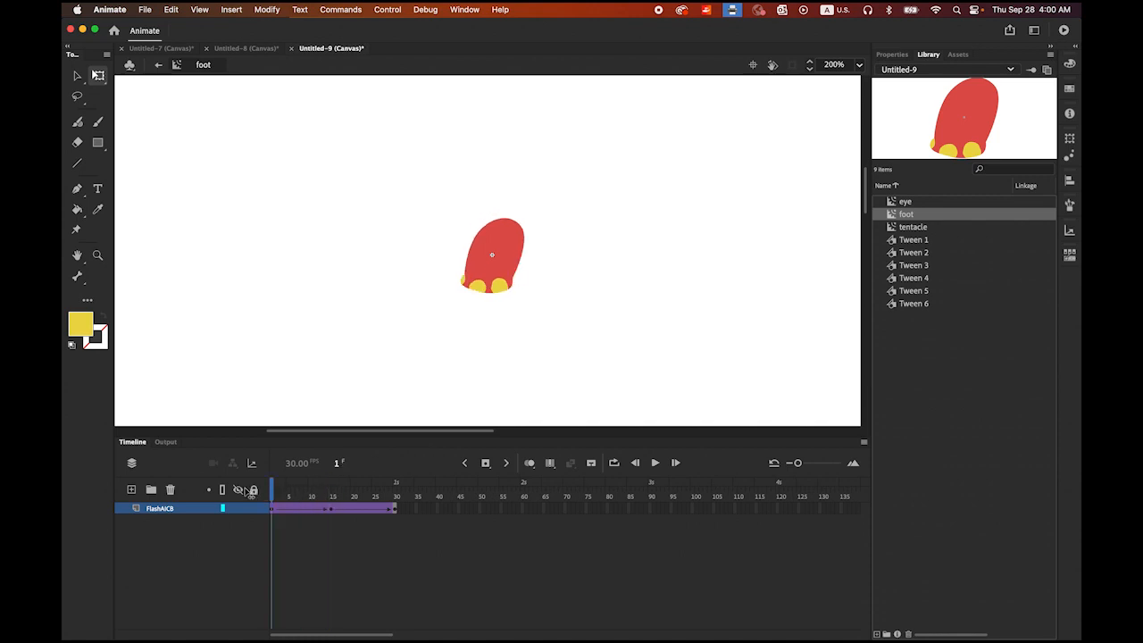
click(655, 462)
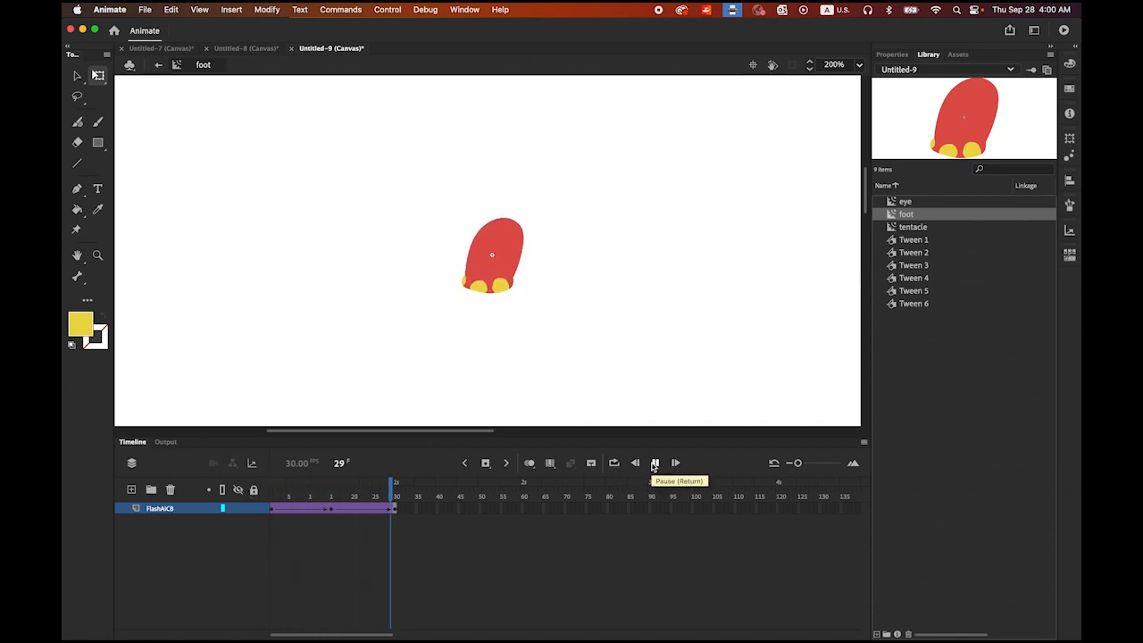
click(655, 463)
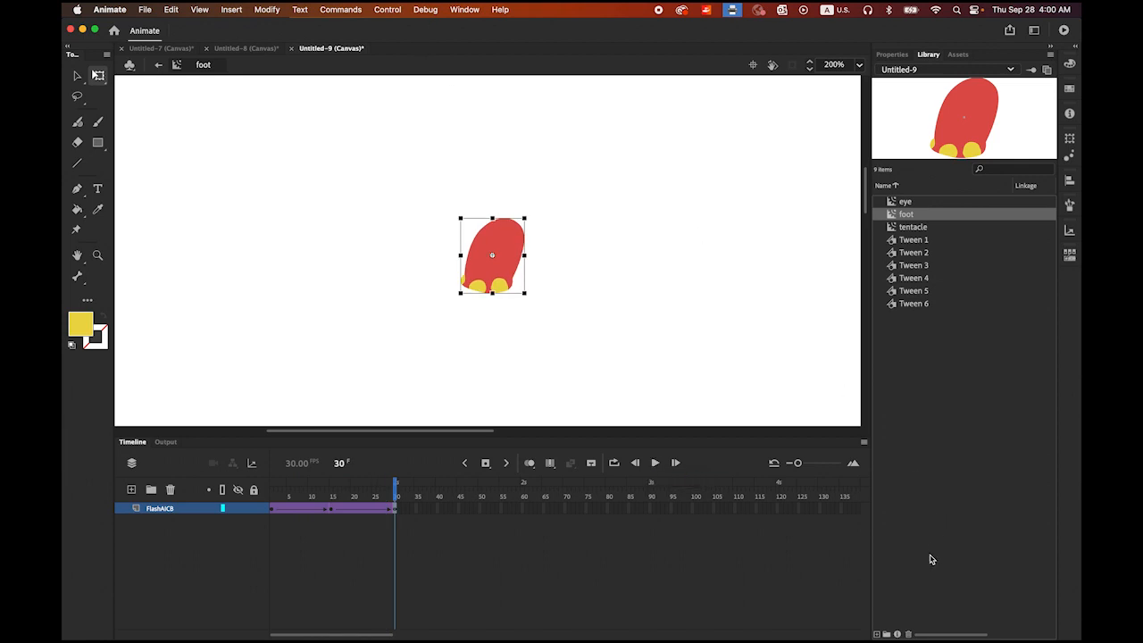
- Create a new movie clip symbol named monster
click(877, 635)
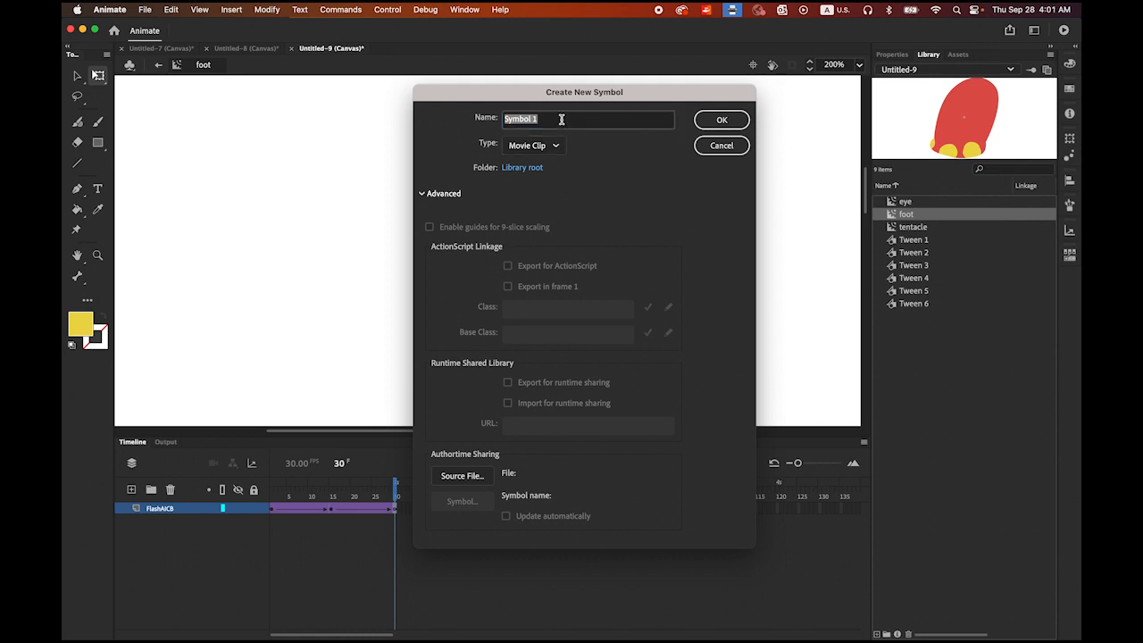
text(monster)
click(720, 120)
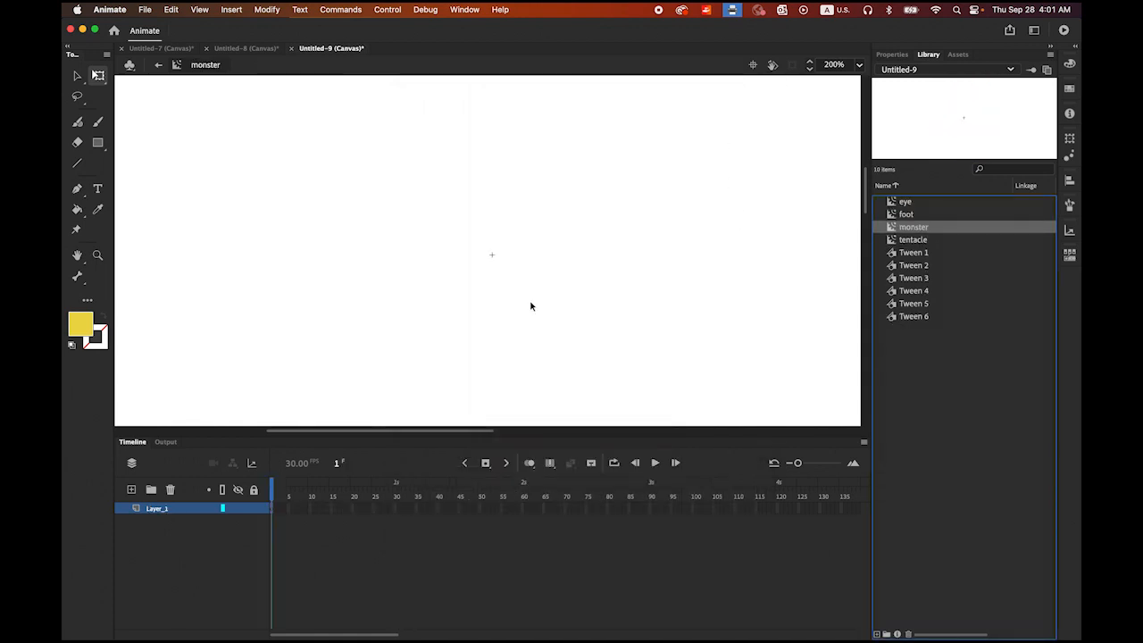
- Switch to Illustrator and copy the monster's body artwork with its spots and mouth
click(77, 76)
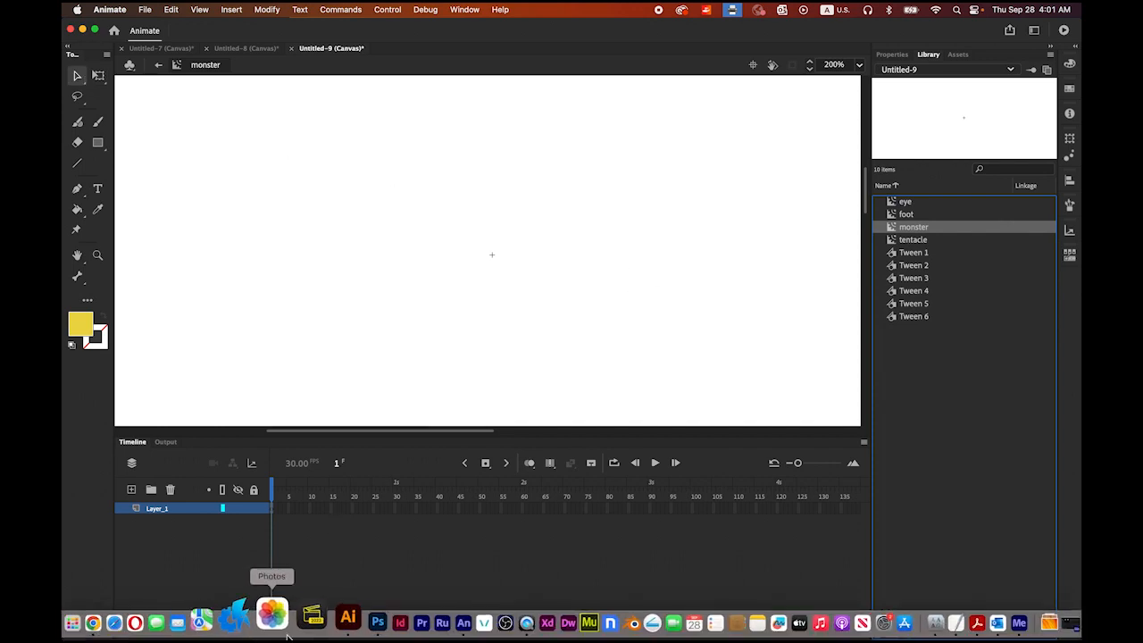
click(319, 615)
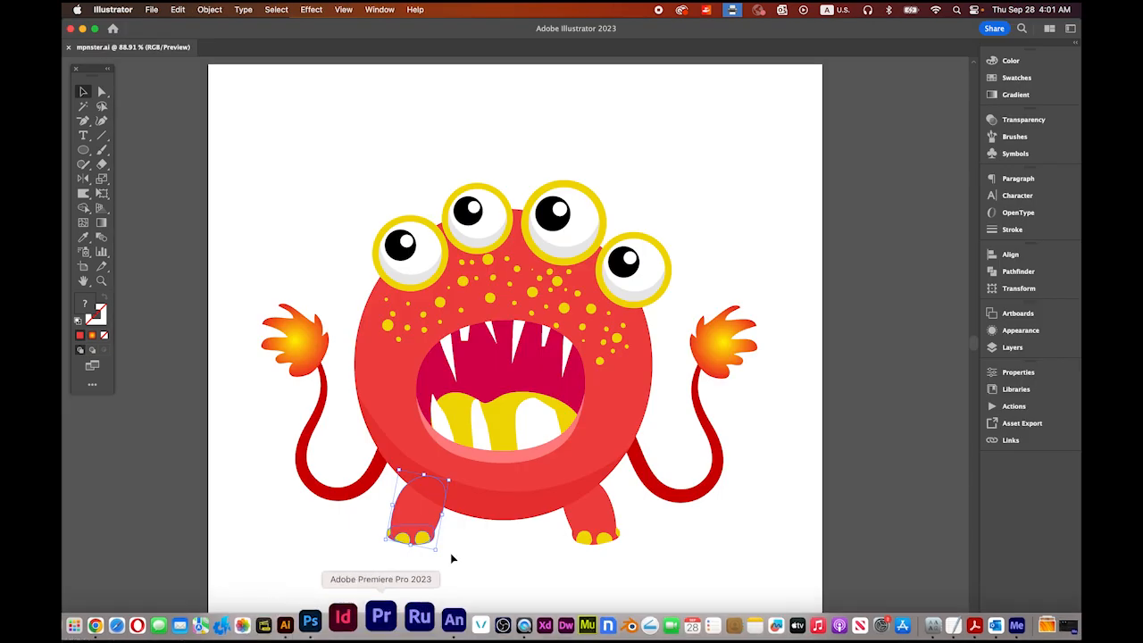
click(577, 459)
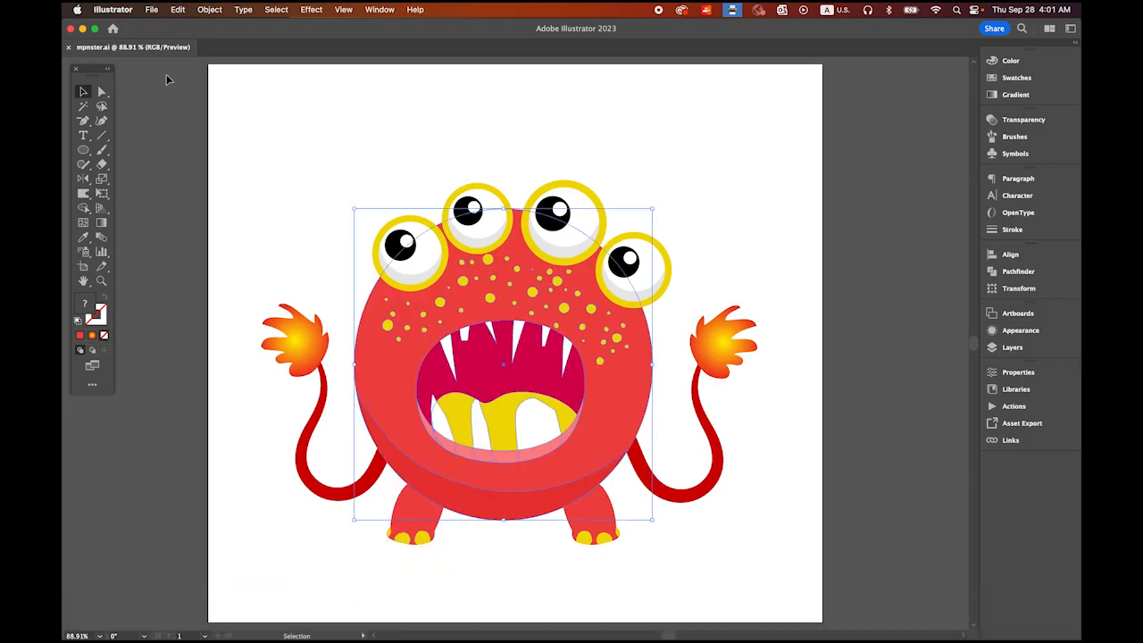
click(178, 9)
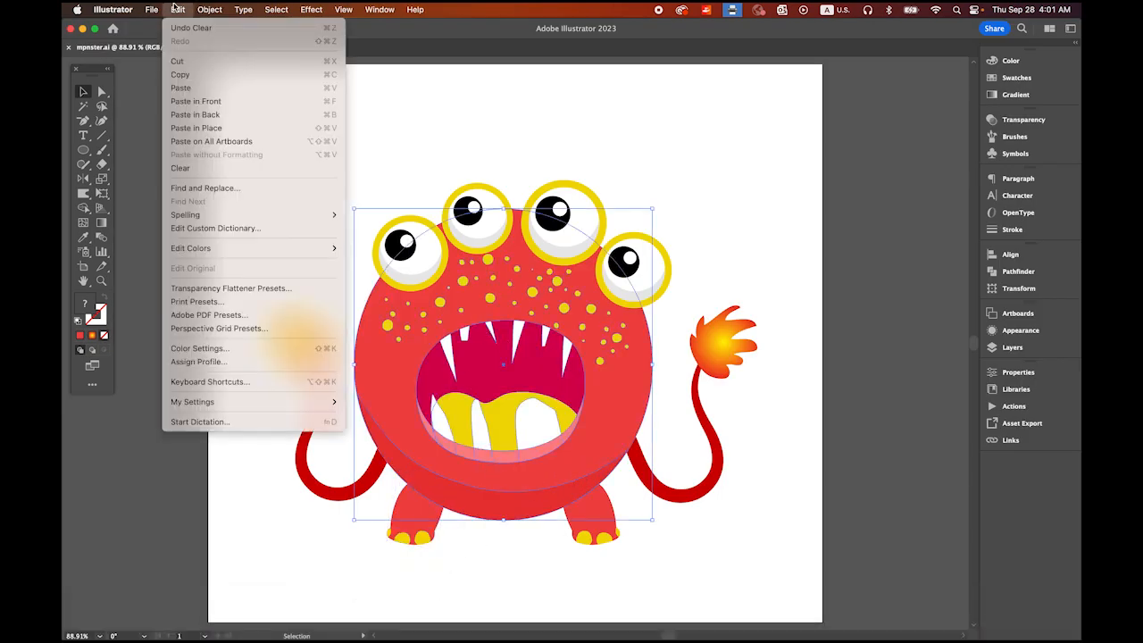
click(208, 78)
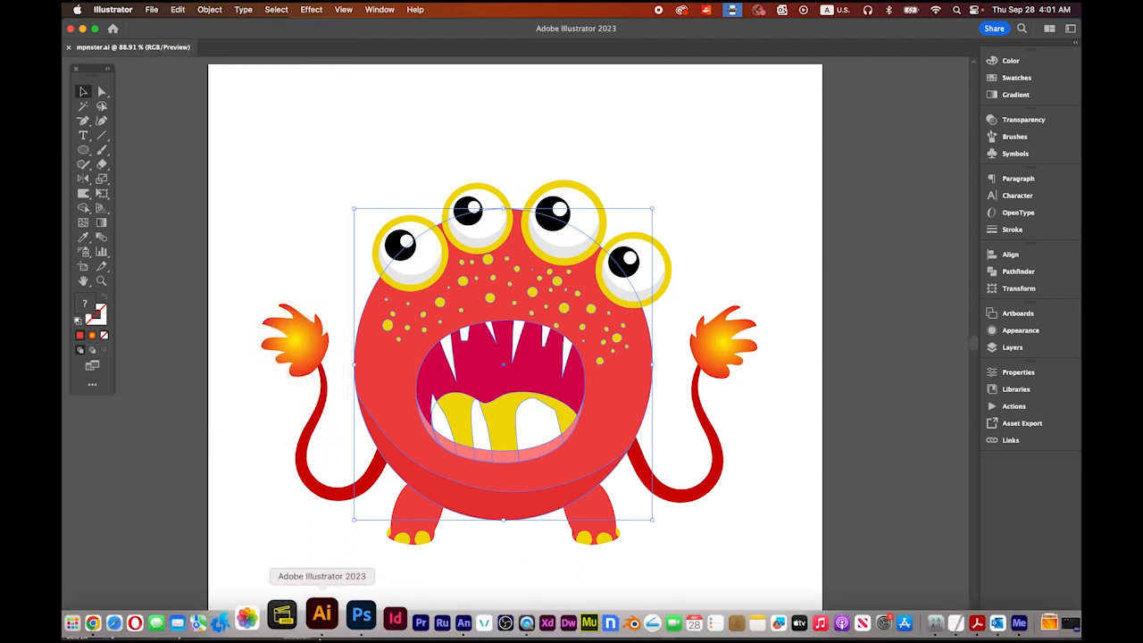
- Return to Animate and paste the body artwork at the centre of the monster movie clip
click(426, 618)
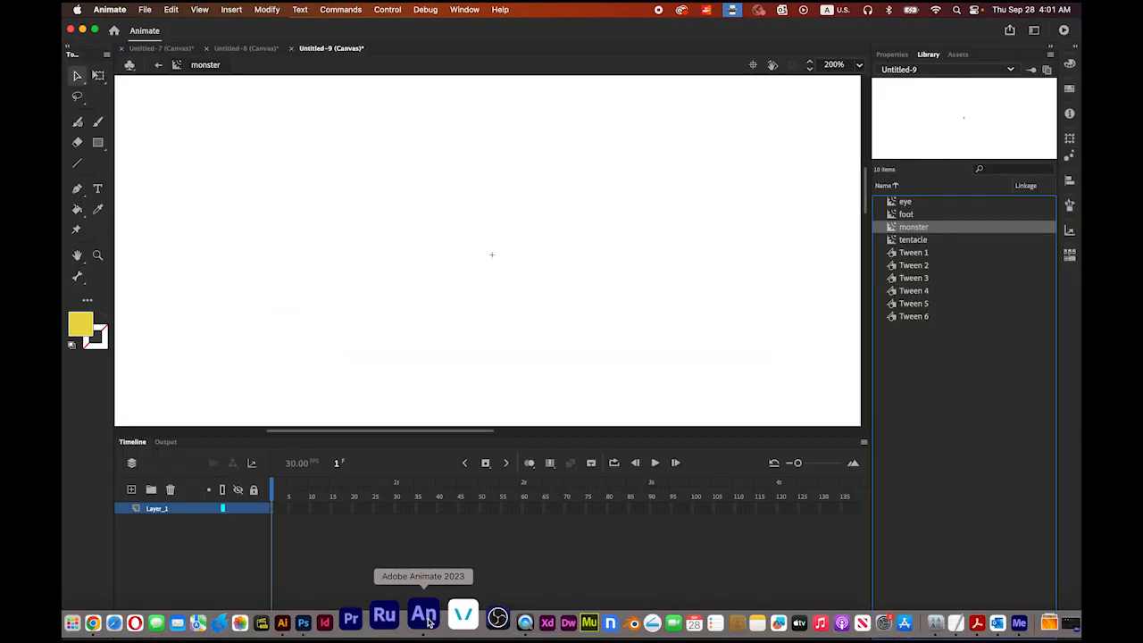
click(168, 9)
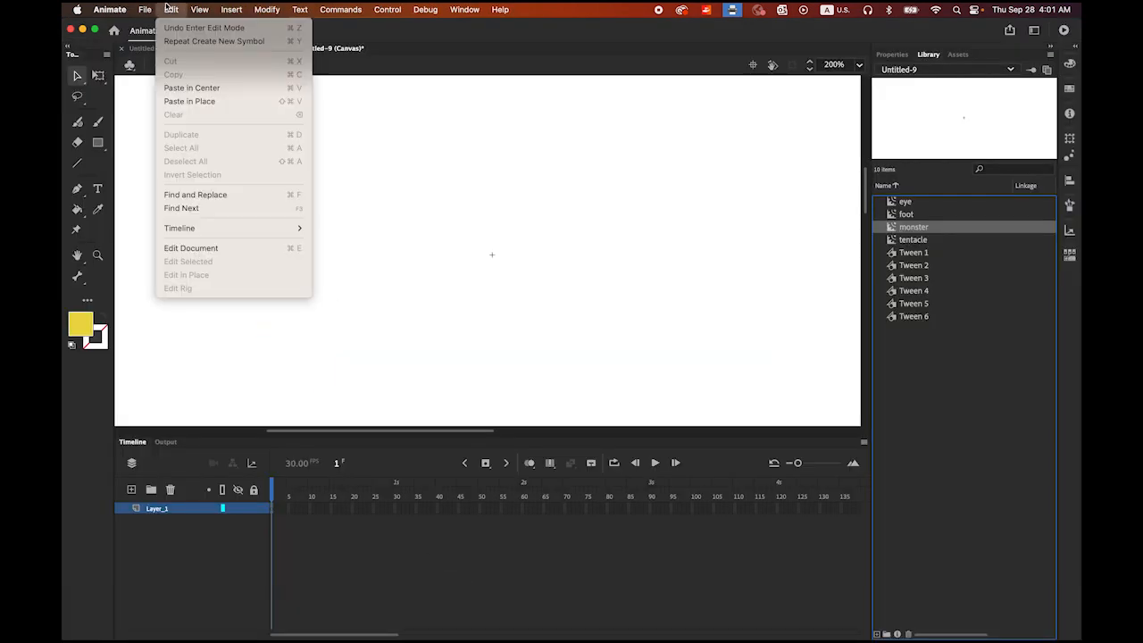
click(189, 88)
click(601, 376)
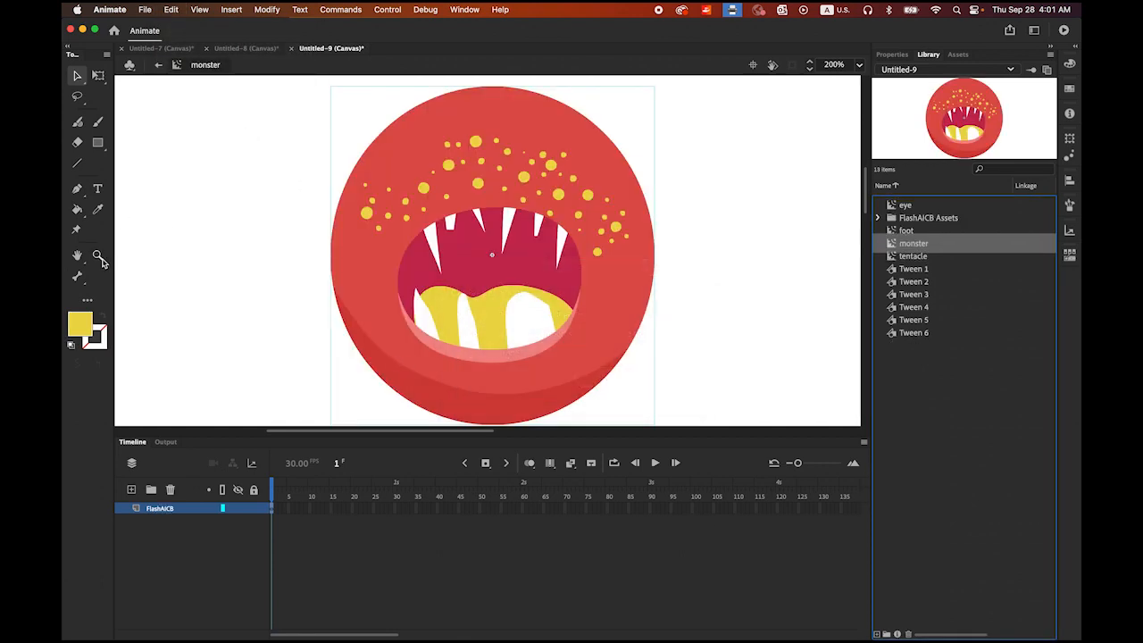
- Rename the layer holding the pasted artwork to body
click(98, 256)
alt+click(430, 316)
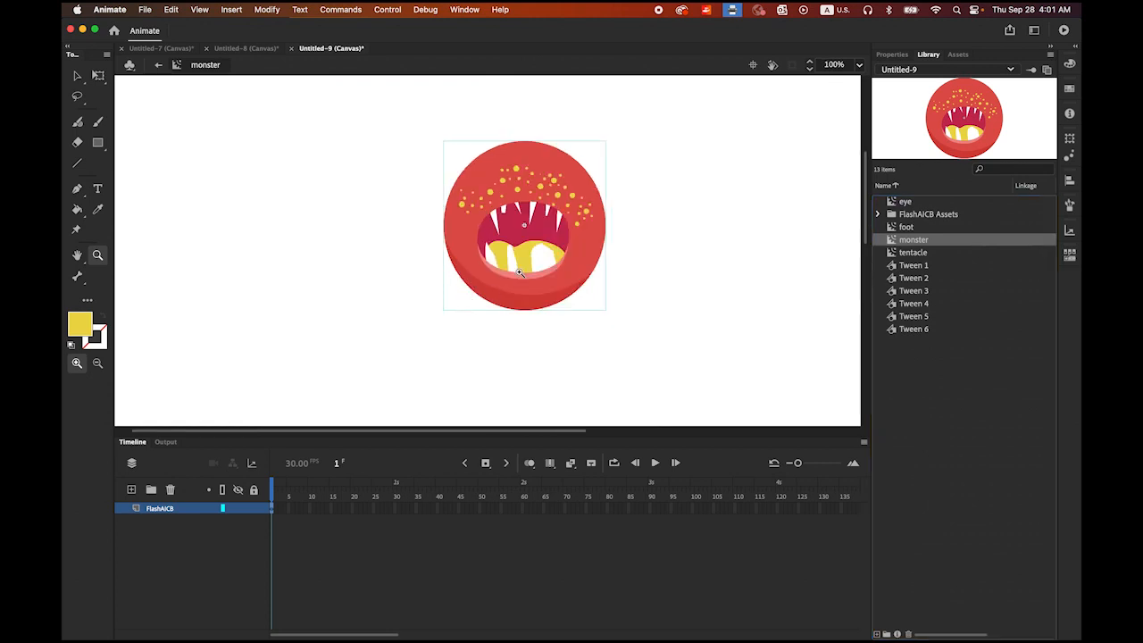
drag(555, 297, 519, 336)
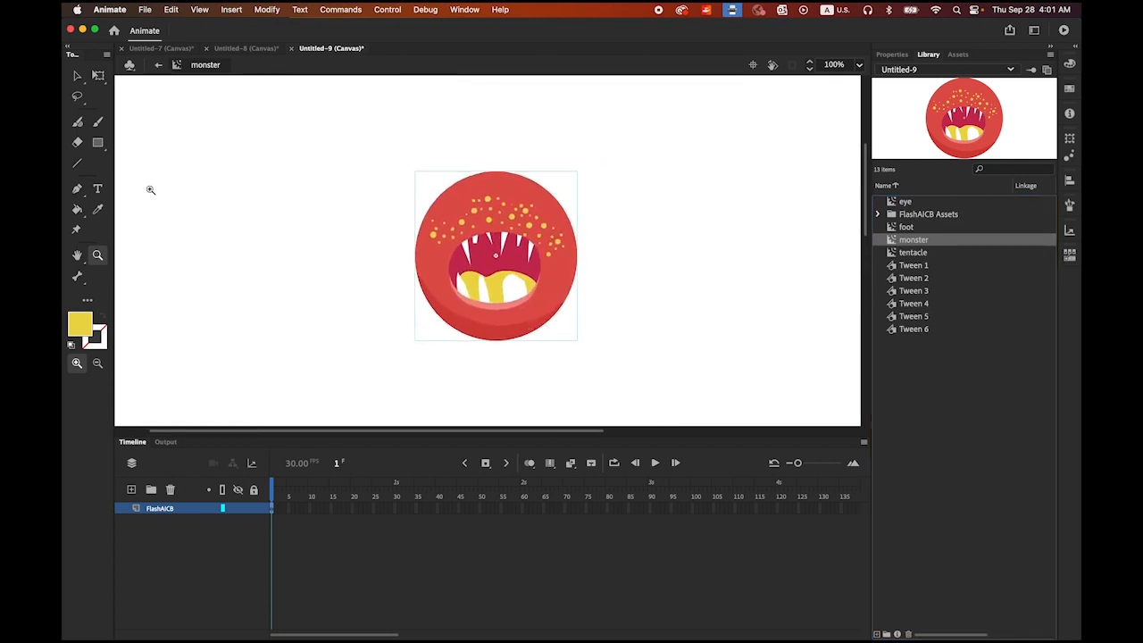
click(77, 76)
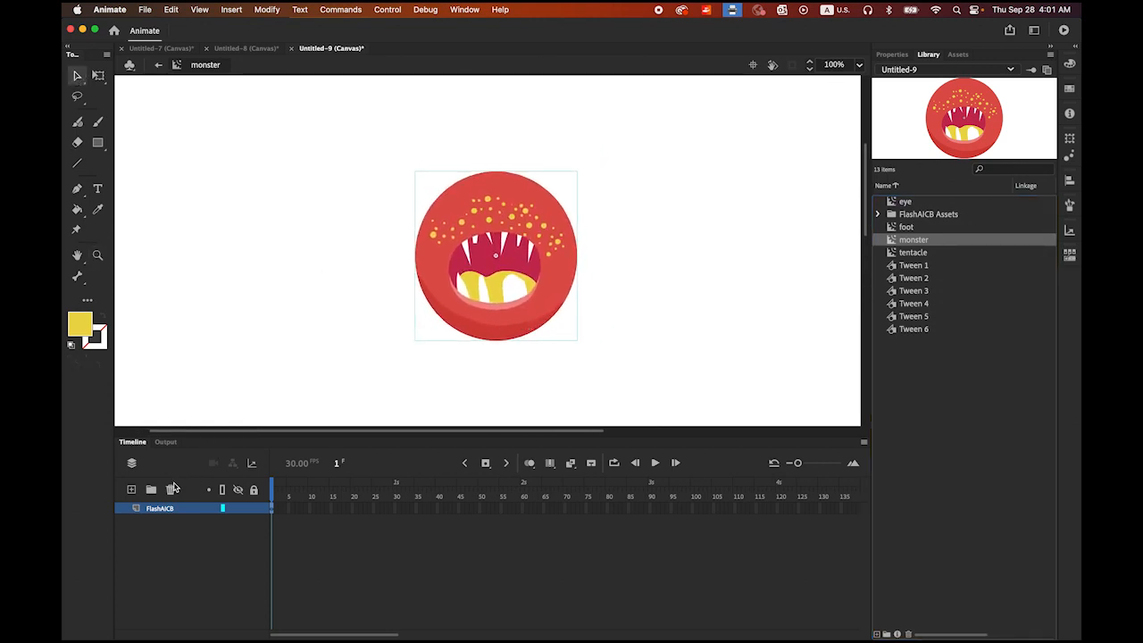
double_click(158, 508)
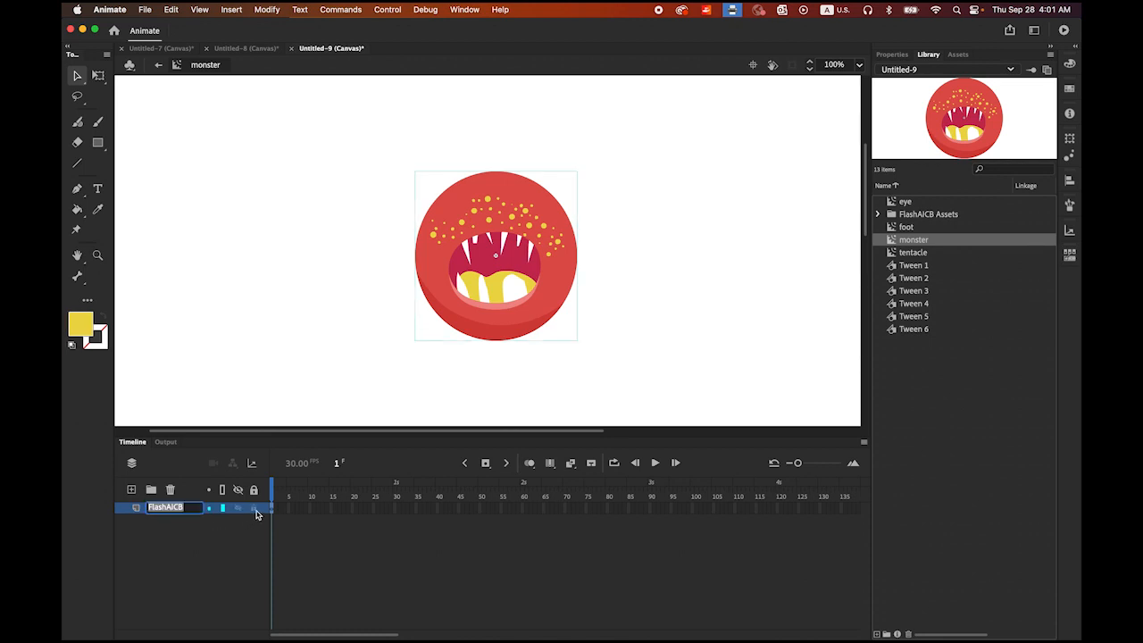
text(body)
key(Return)
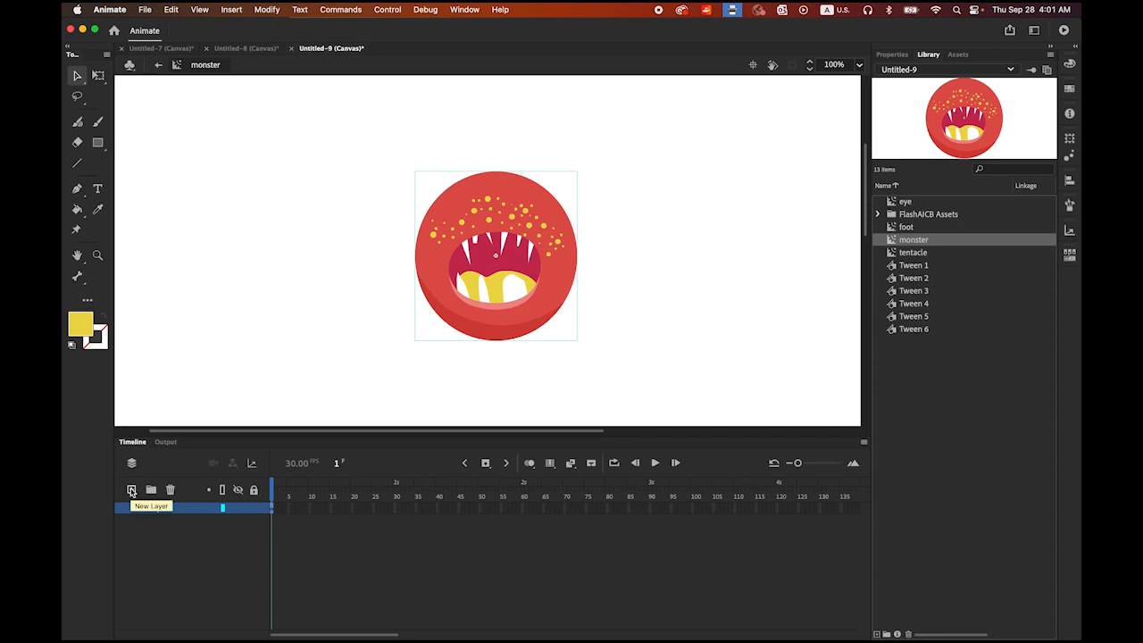
- Add a new layer beneath the body layer and name it foot_tentacles
click(131, 490)
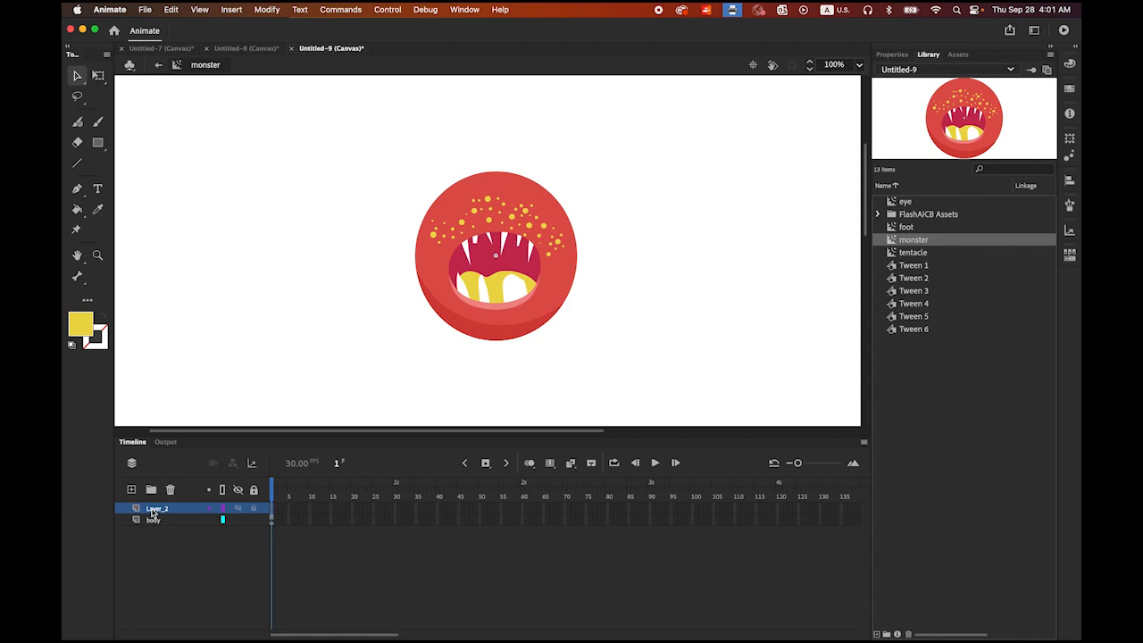
drag(152, 512, 155, 533)
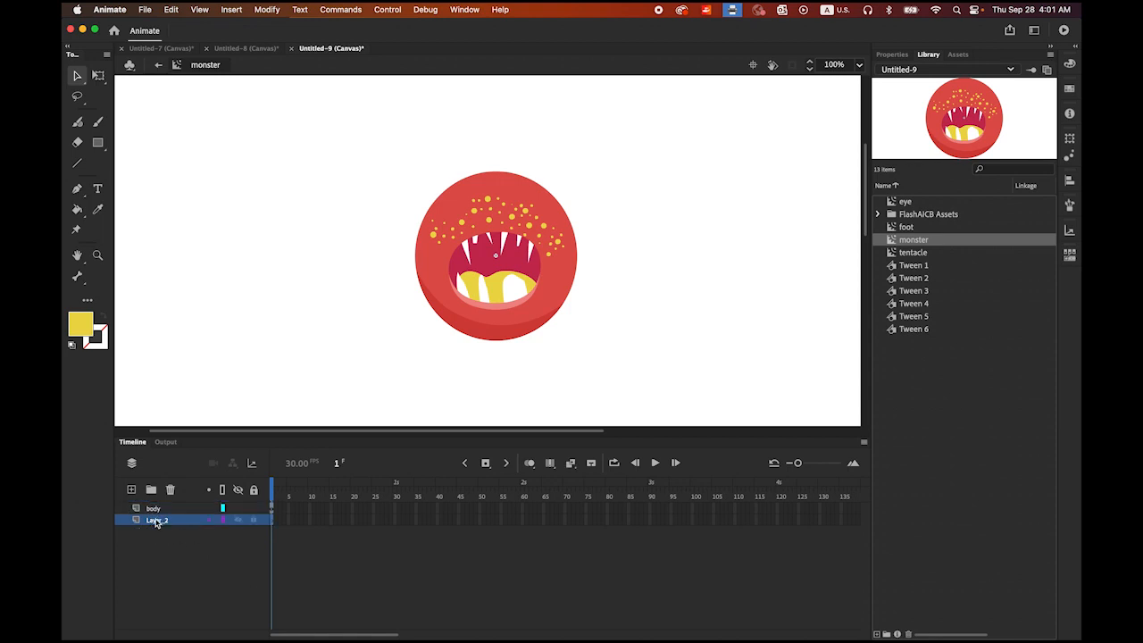
double_click(155, 521)
text(foot_tentacles)
key(Return)
- Place the foot symbol under the body's left side and add a horizontally mirrored copy under its right side
click(893, 229)
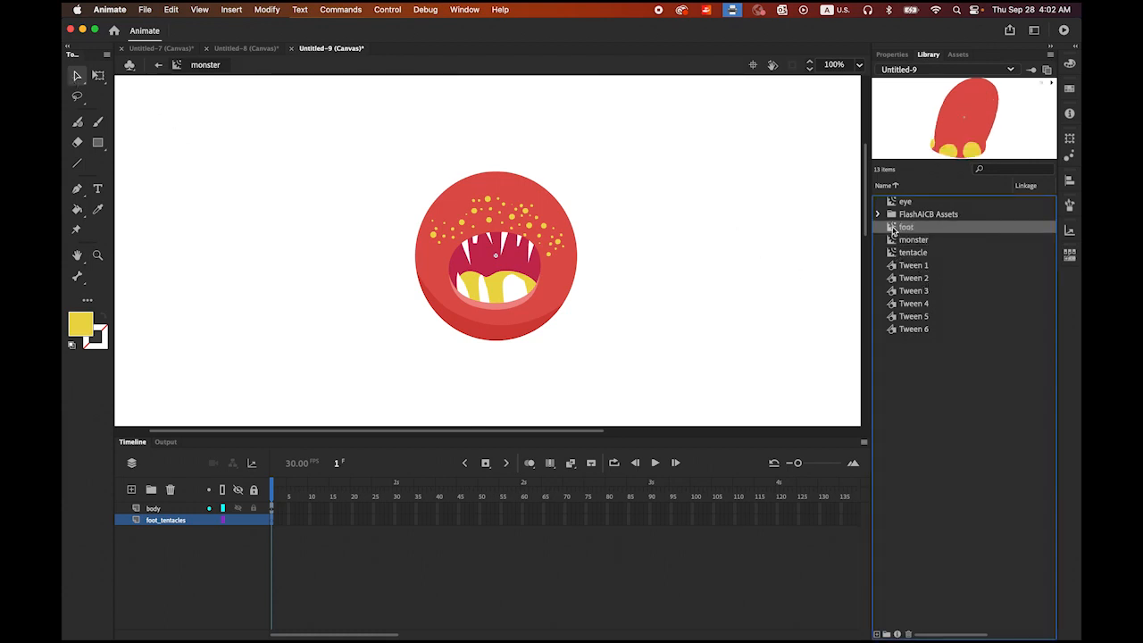
drag(893, 230, 456, 348)
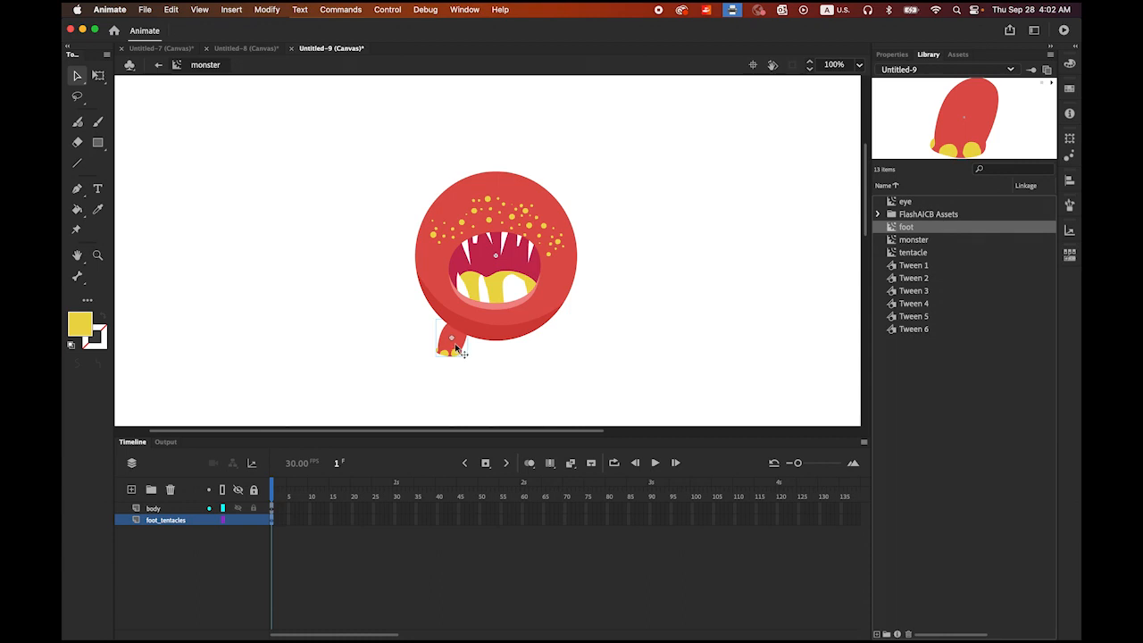
drag(456, 348, 543, 347)
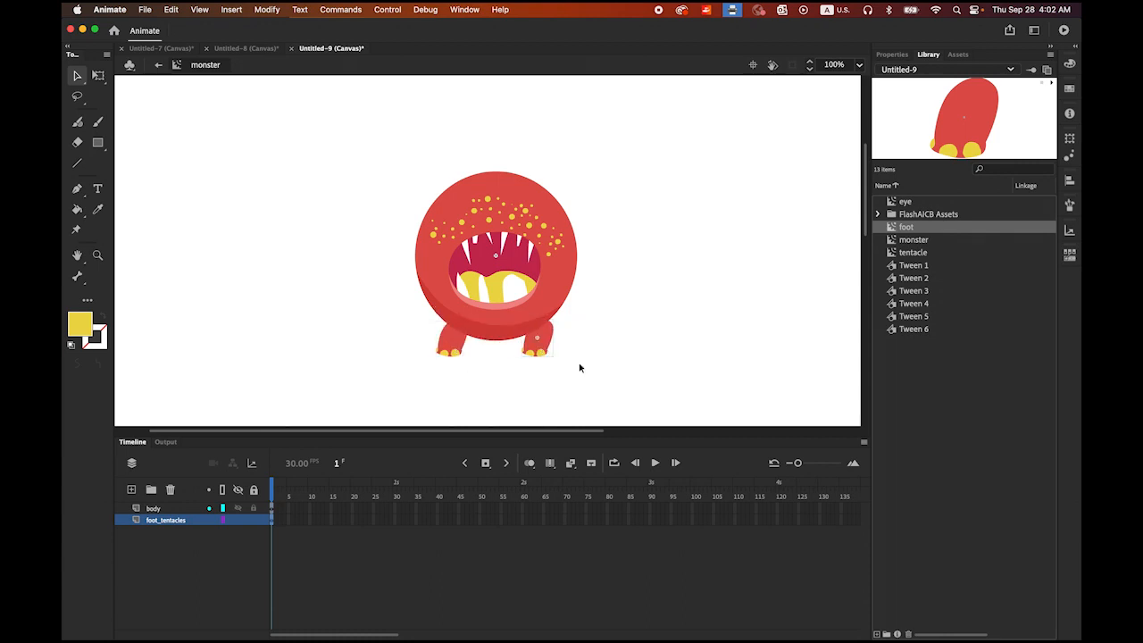
click(99, 78)
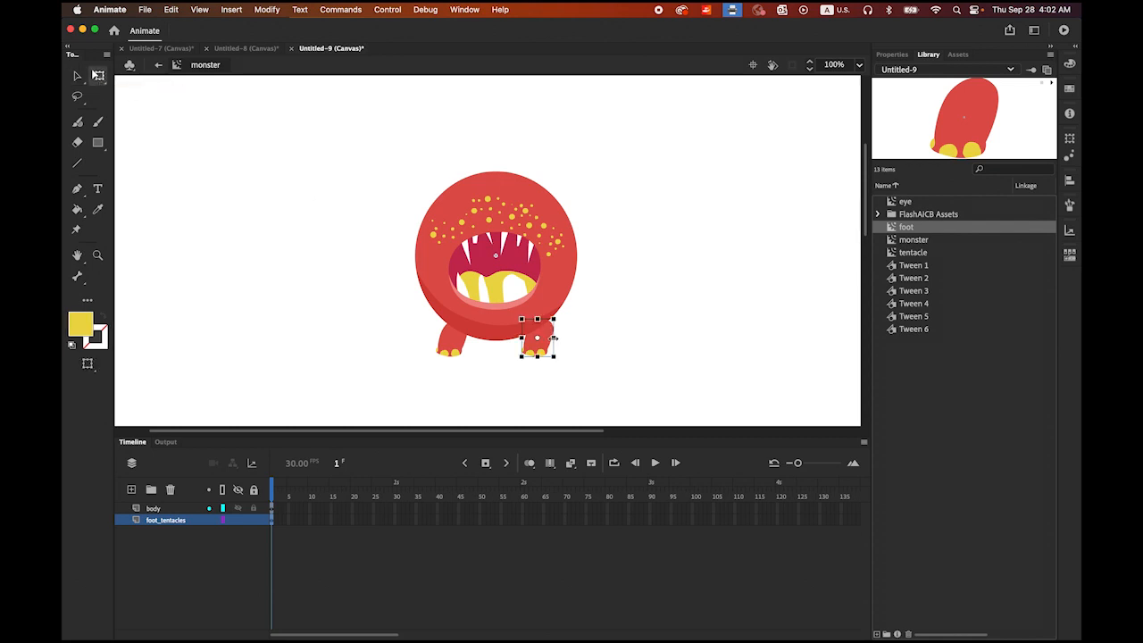
drag(553, 338, 522, 338)
click(78, 76)
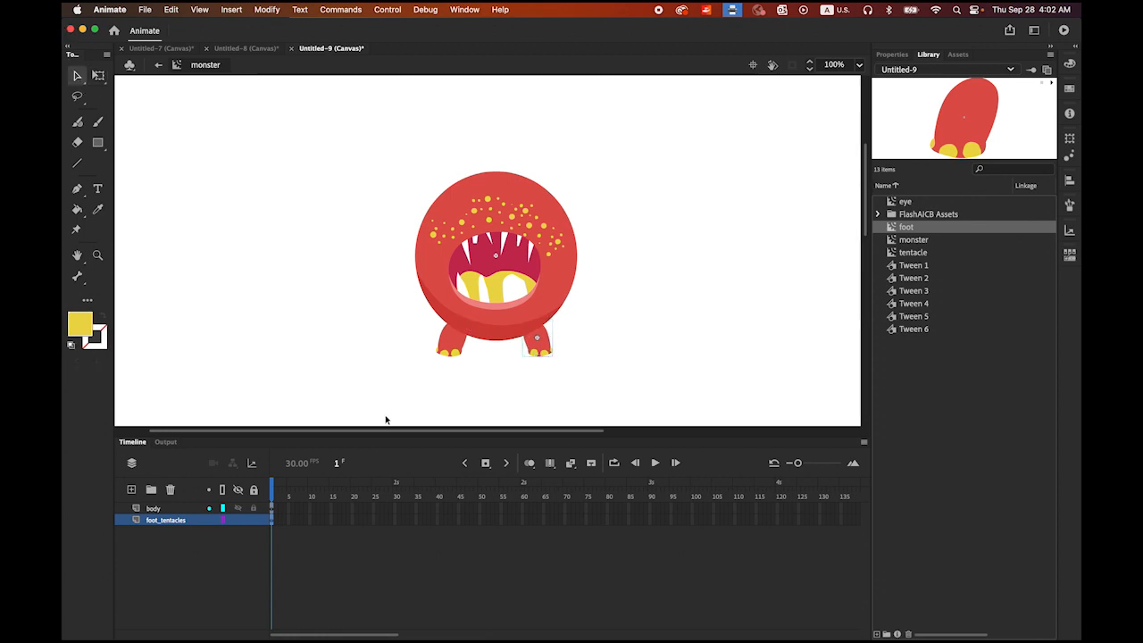
- Place the tentacle symbol on the foot_tentacles layer so it emerges from the body's lower left side
click(892, 254)
drag(893, 255, 419, 260)
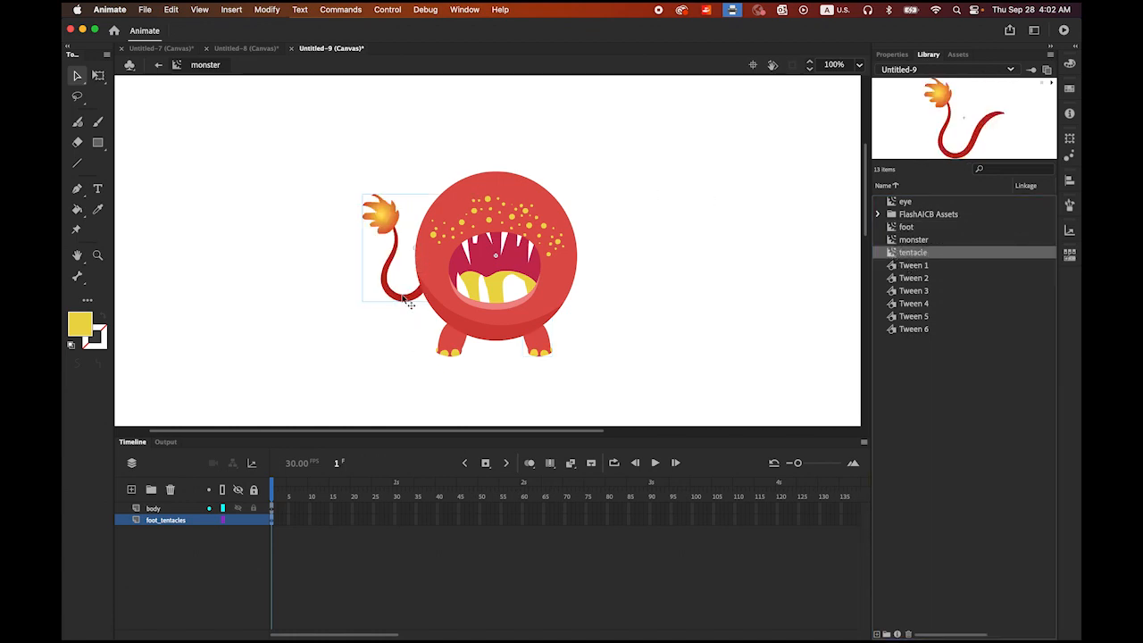
drag(404, 301, 384, 338)
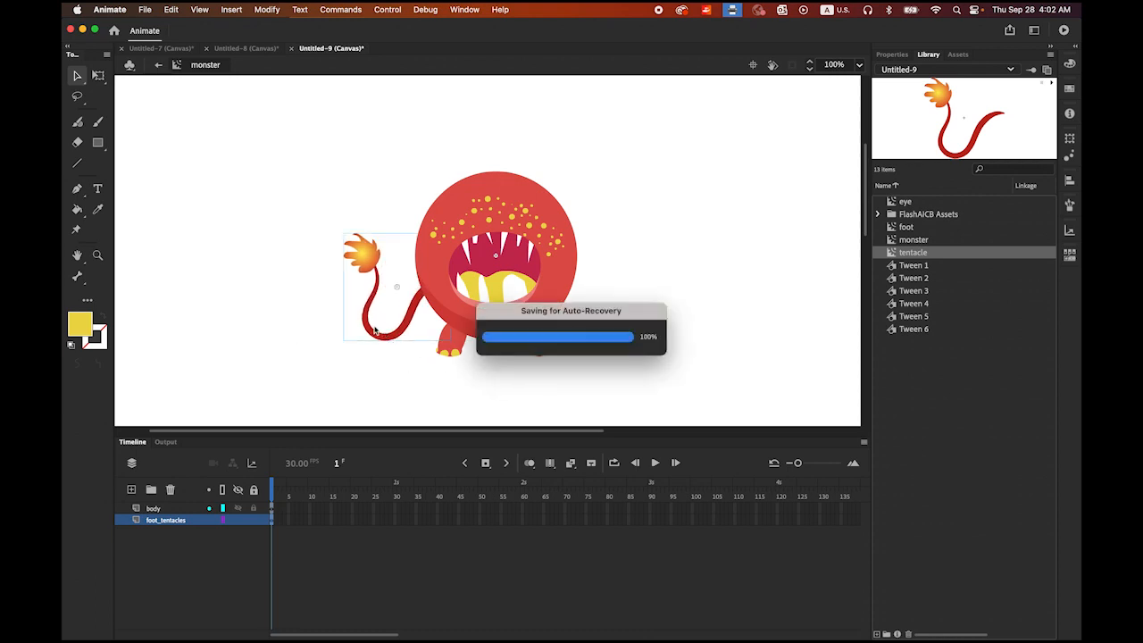
- Duplicate the tentacle to the body's right side, mirror the copy horizontally and rotate it so it joins the body
drag(384, 343, 584, 351)
key(q)
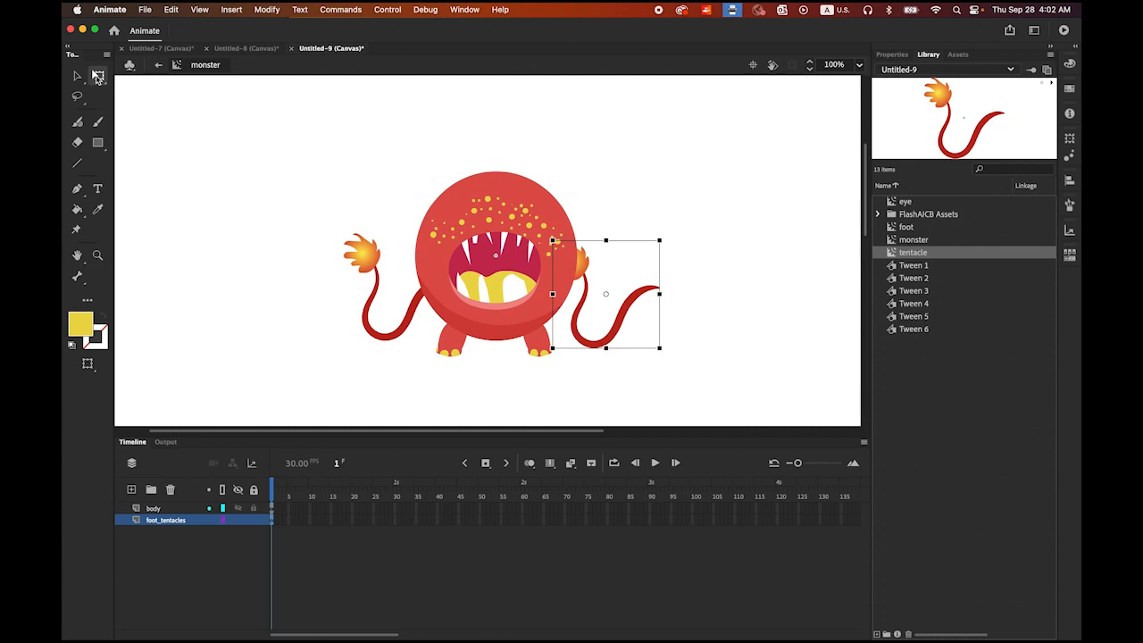
drag(662, 293, 555, 296)
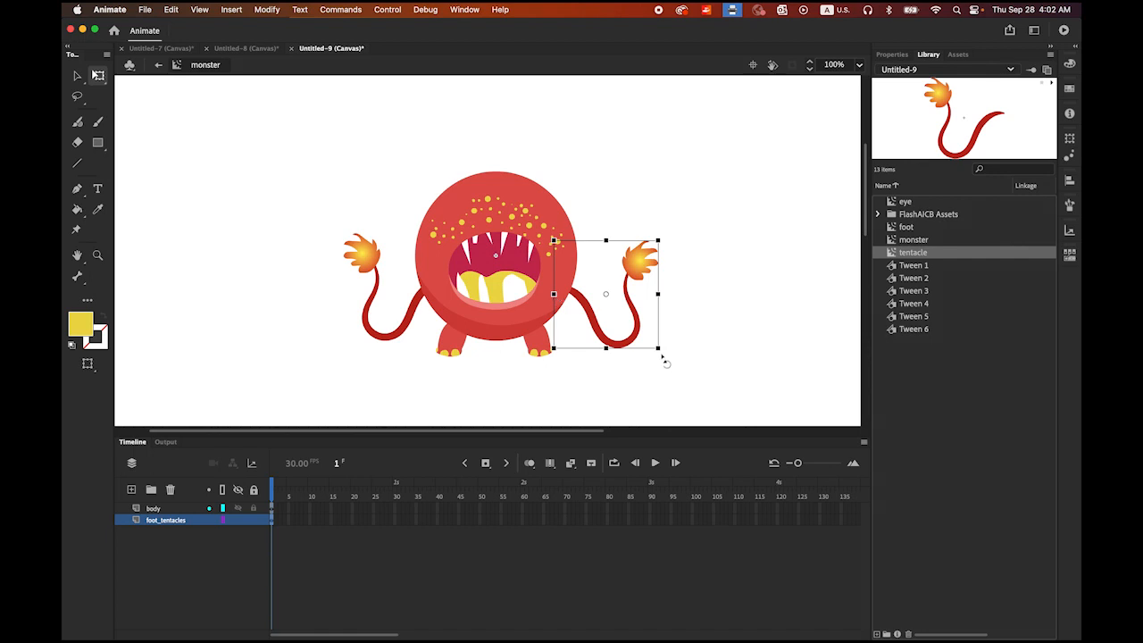
drag(661, 361, 613, 340)
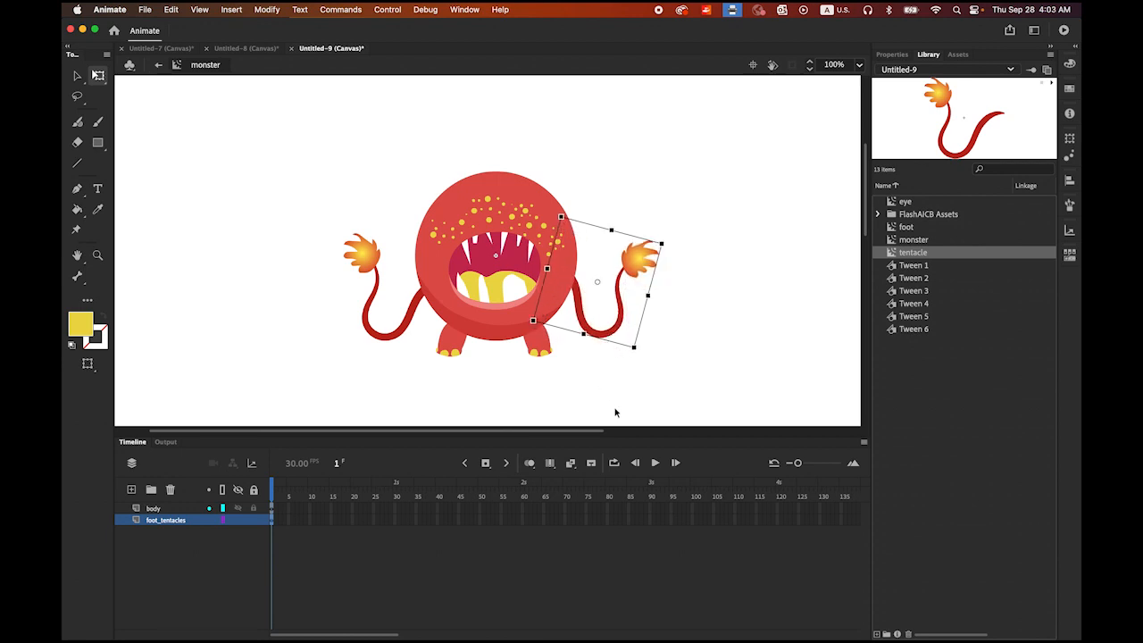
click(78, 76)
click(191, 175)
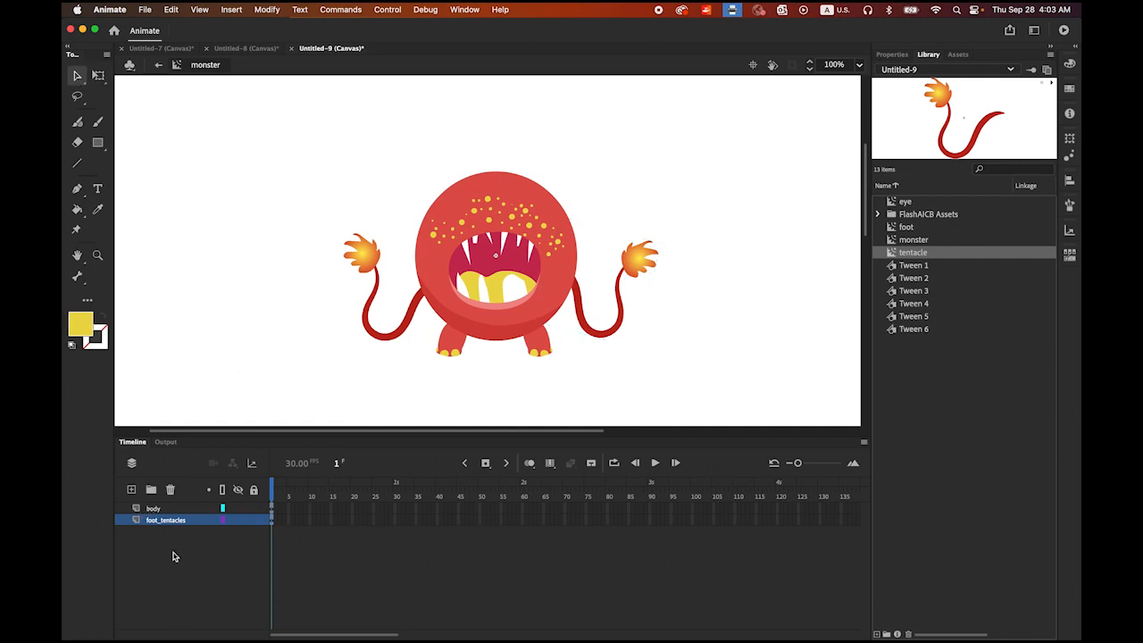
- Add a new layer above the body layer and name it eyes
click(155, 510)
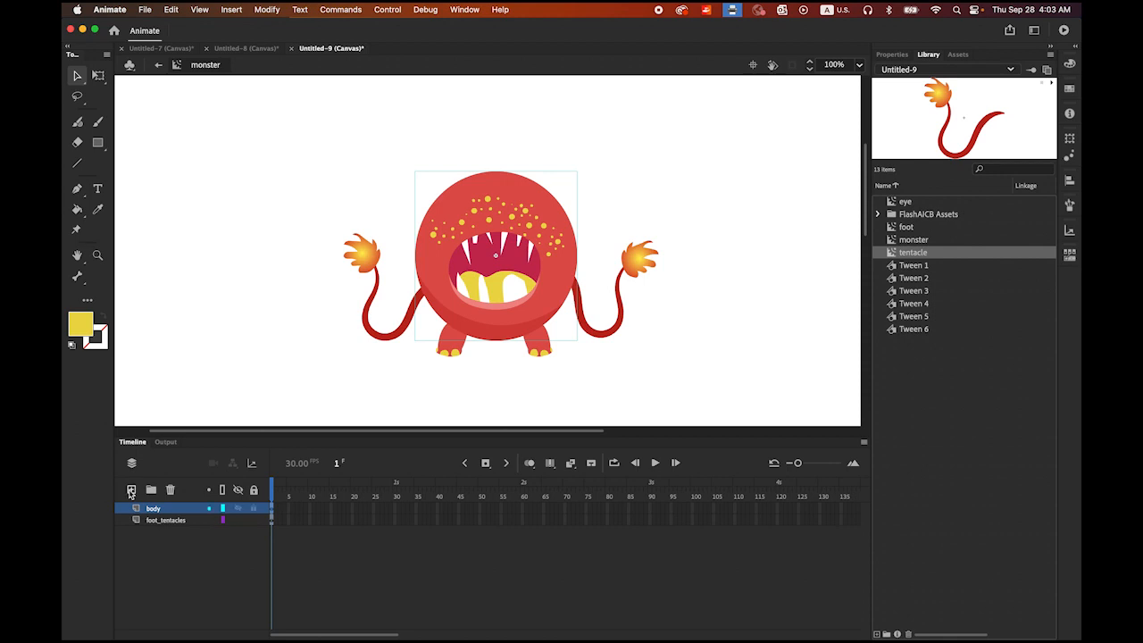
click(130, 491)
double_click(158, 509)
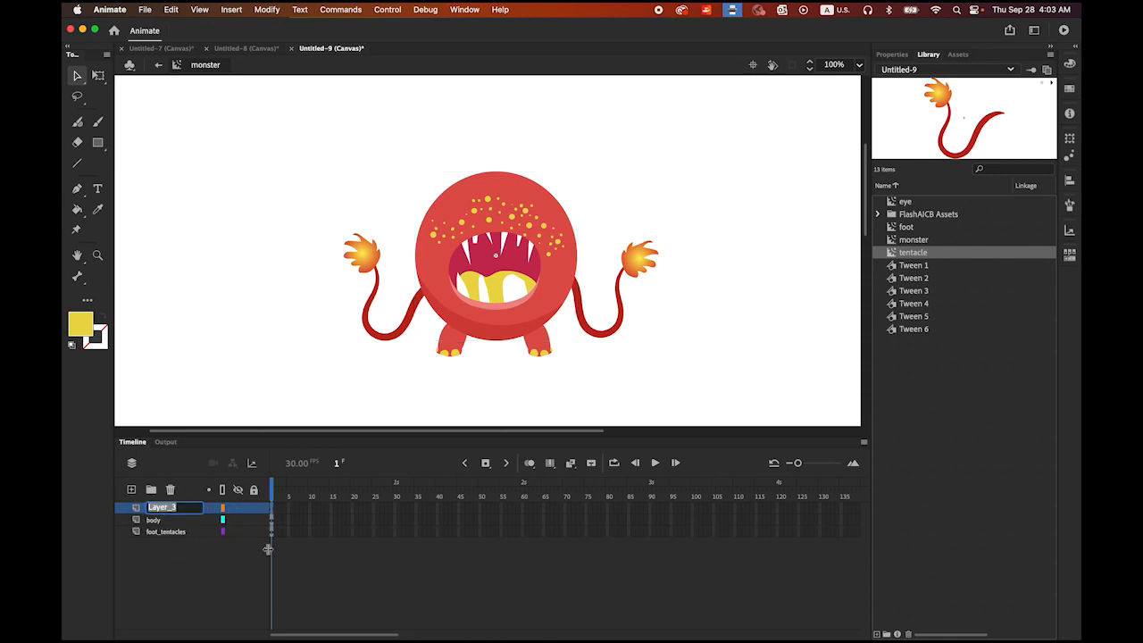
text(eyes)
key(Return)
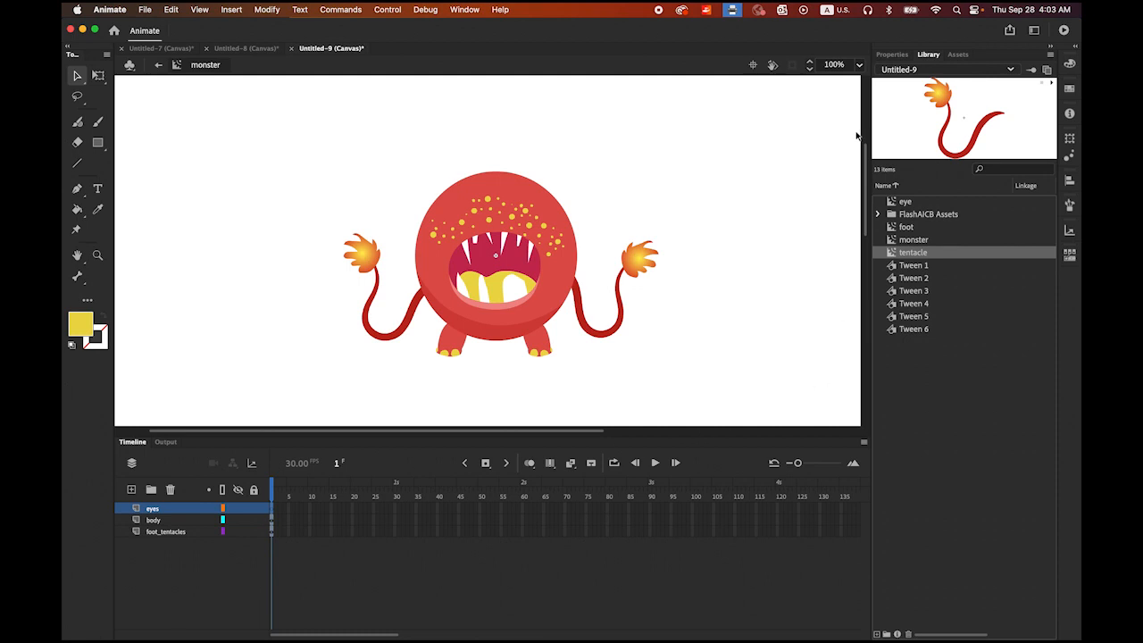
- Place two eye symbols along the body's upper left edge and scale the second one down slightly
click(893, 202)
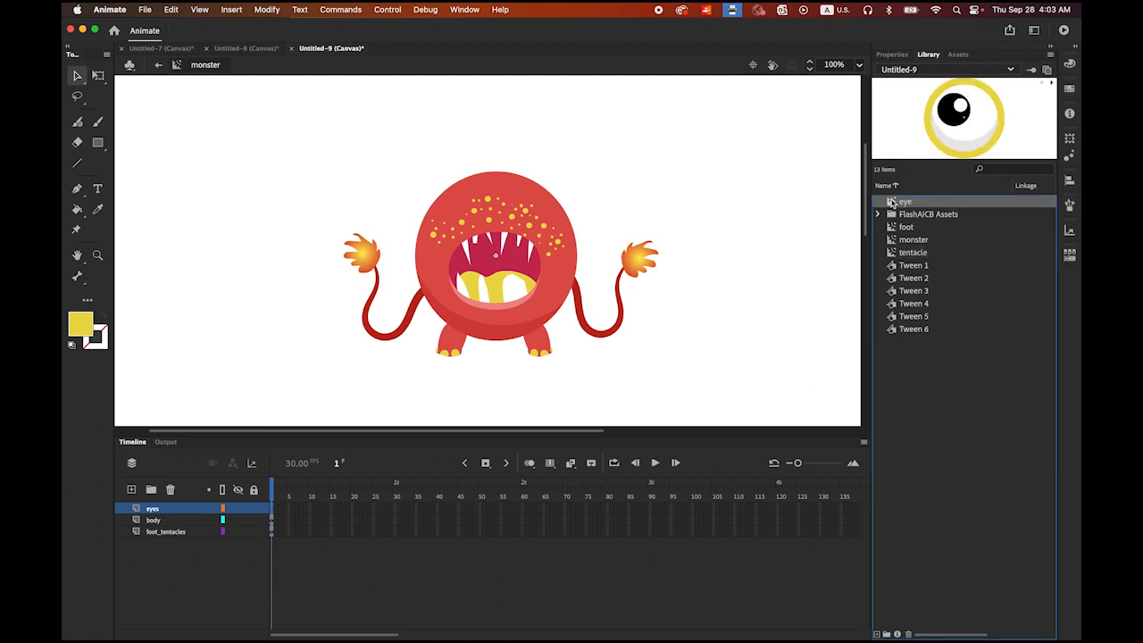
drag(894, 201, 474, 194)
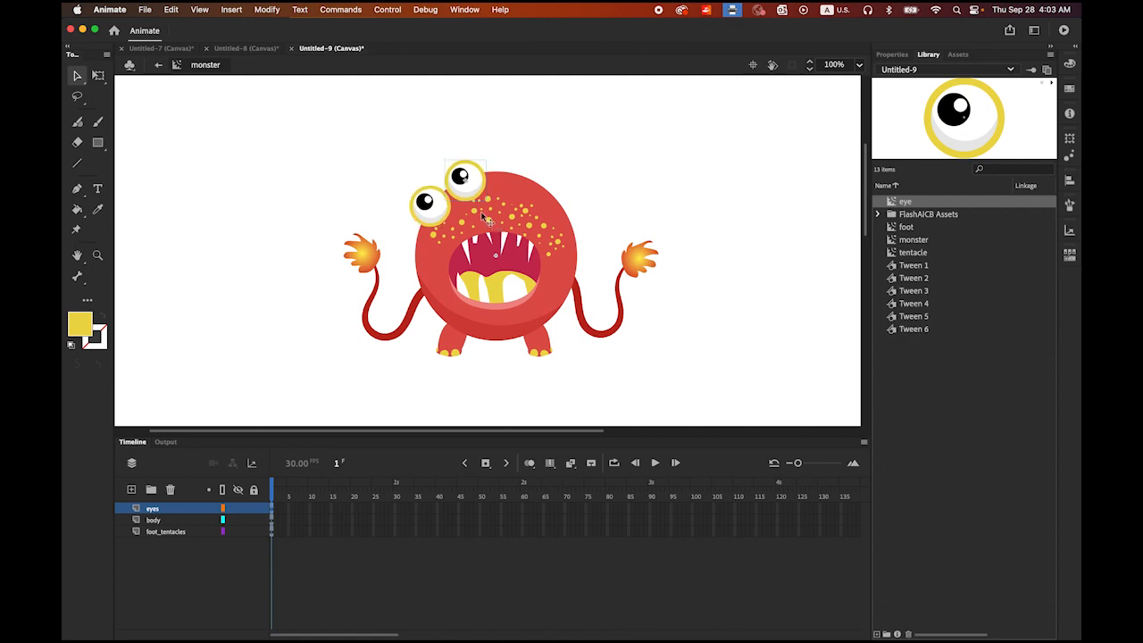
click(98, 75)
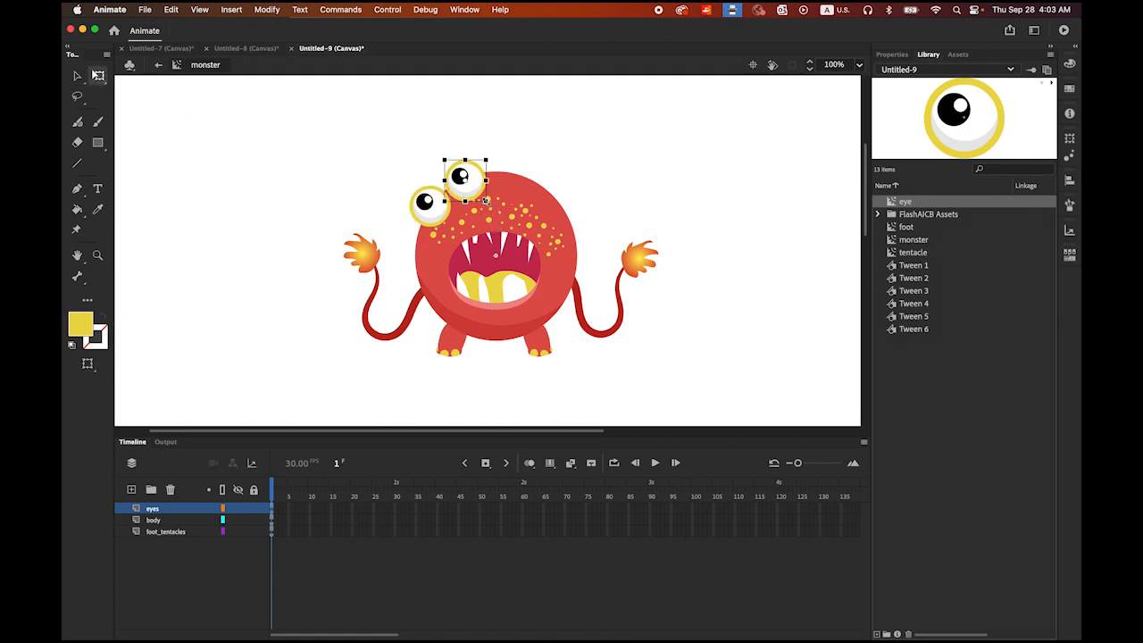
drag(486, 202, 483, 197)
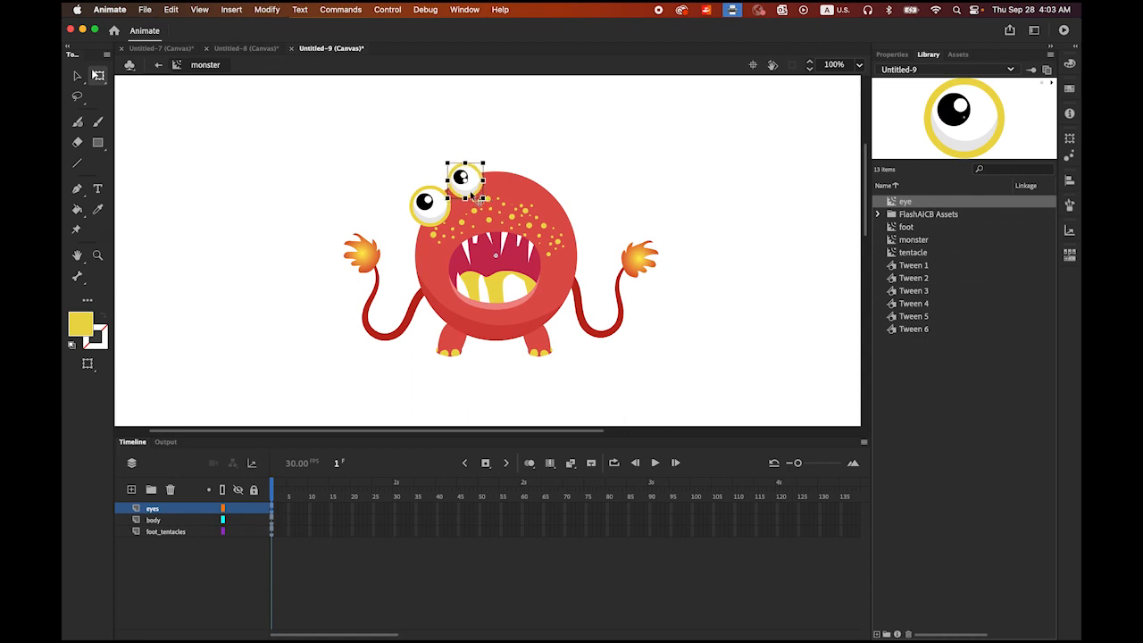
- Add an enlarged third eye at the top of the body and a smaller fourth eye on its upper right edge
drag(479, 197, 581, 210)
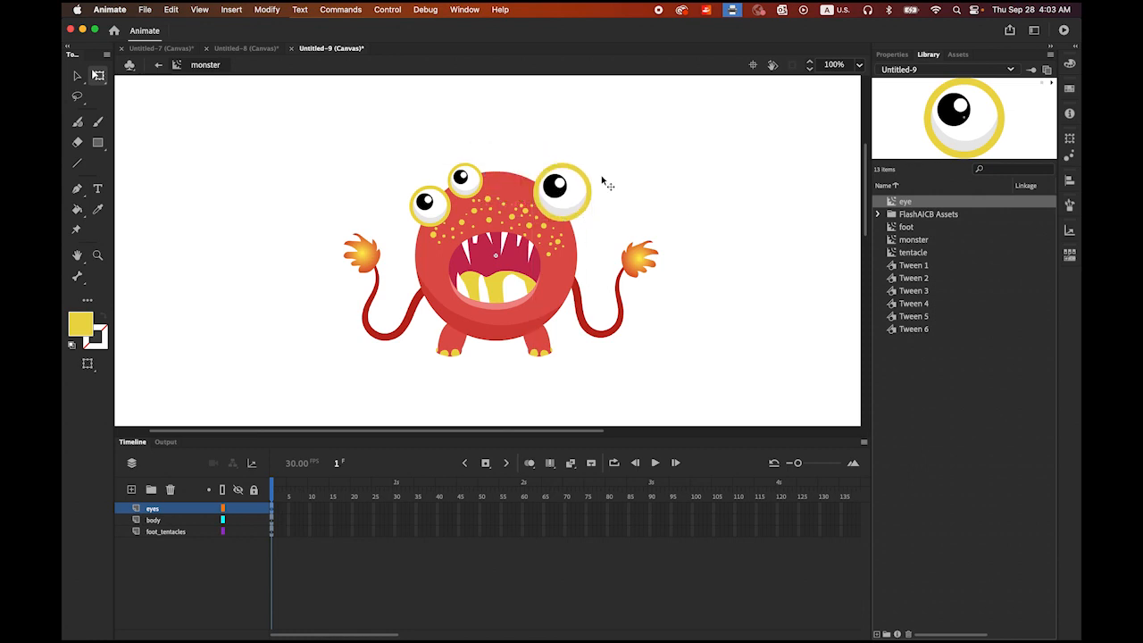
drag(592, 162, 580, 208)
click(76, 76)
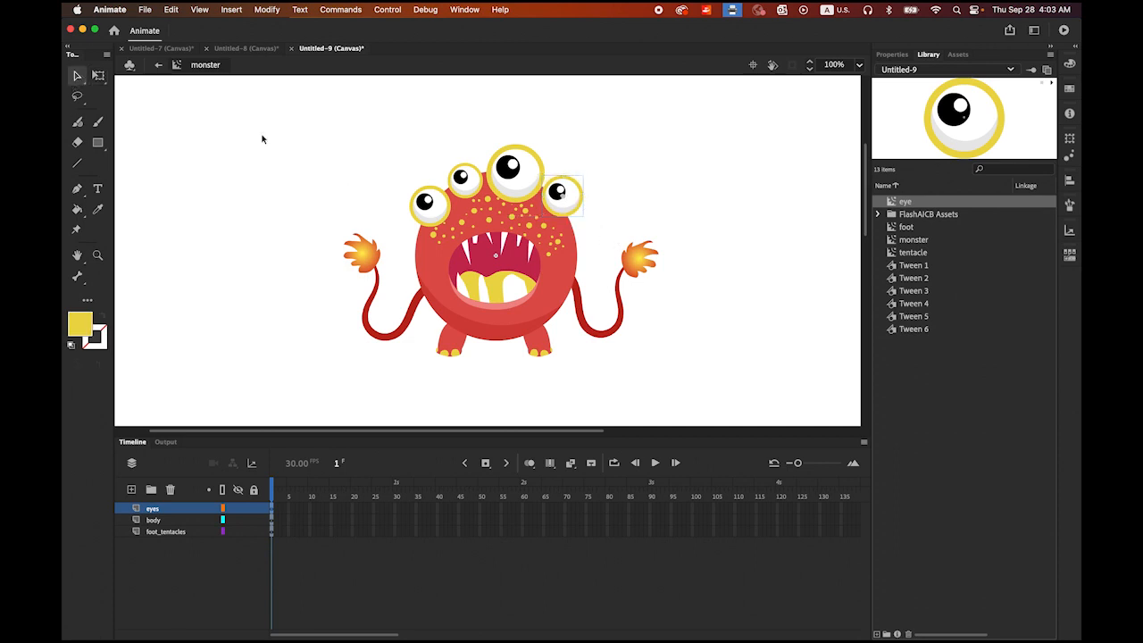
- Nudge the tentacle on the monster's left side slightly upward against the body
click(263, 139)
click(414, 324)
drag(417, 327, 416, 319)
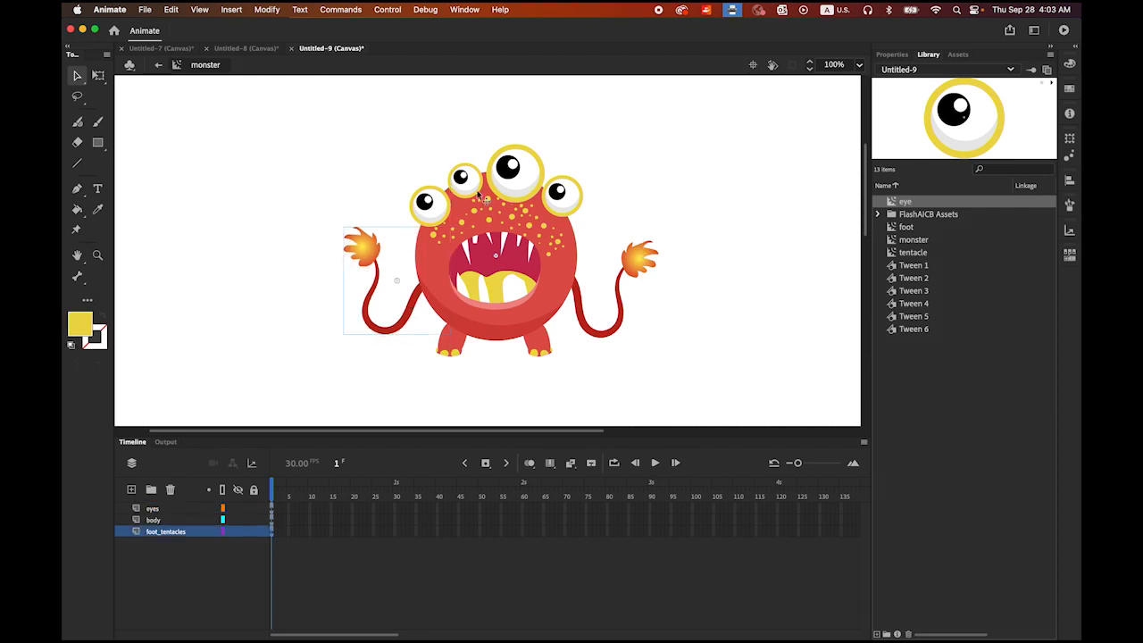
- Mirror the leftmost eye horizontally with Free Transform so its pupil faces the opposite side
click(409, 179)
click(435, 214)
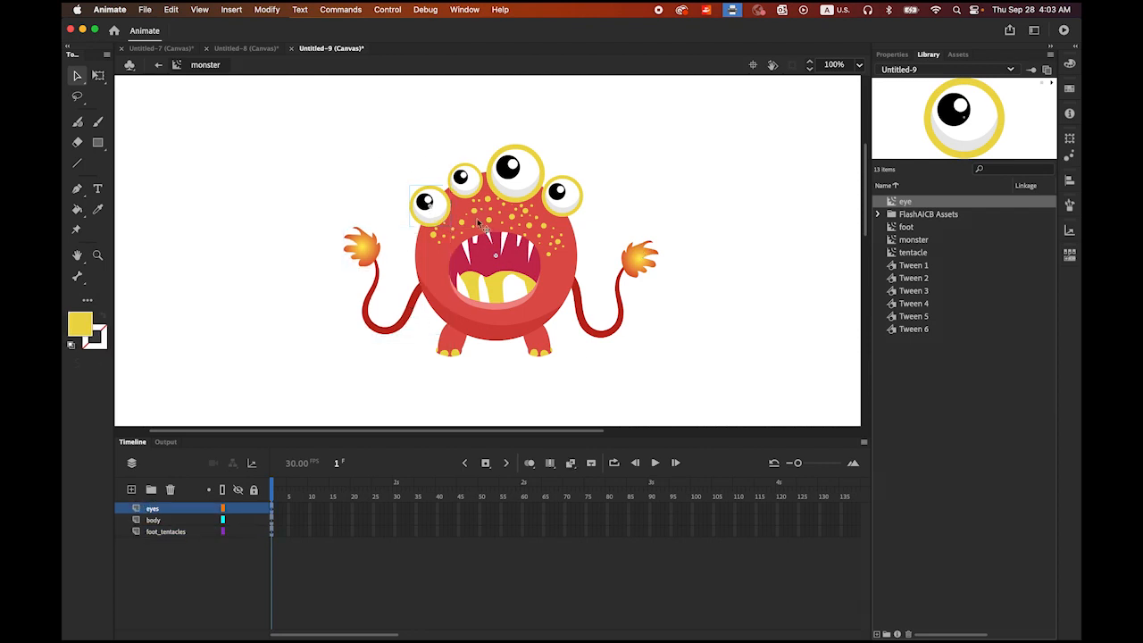
key(super+equal)
key(super+equal)
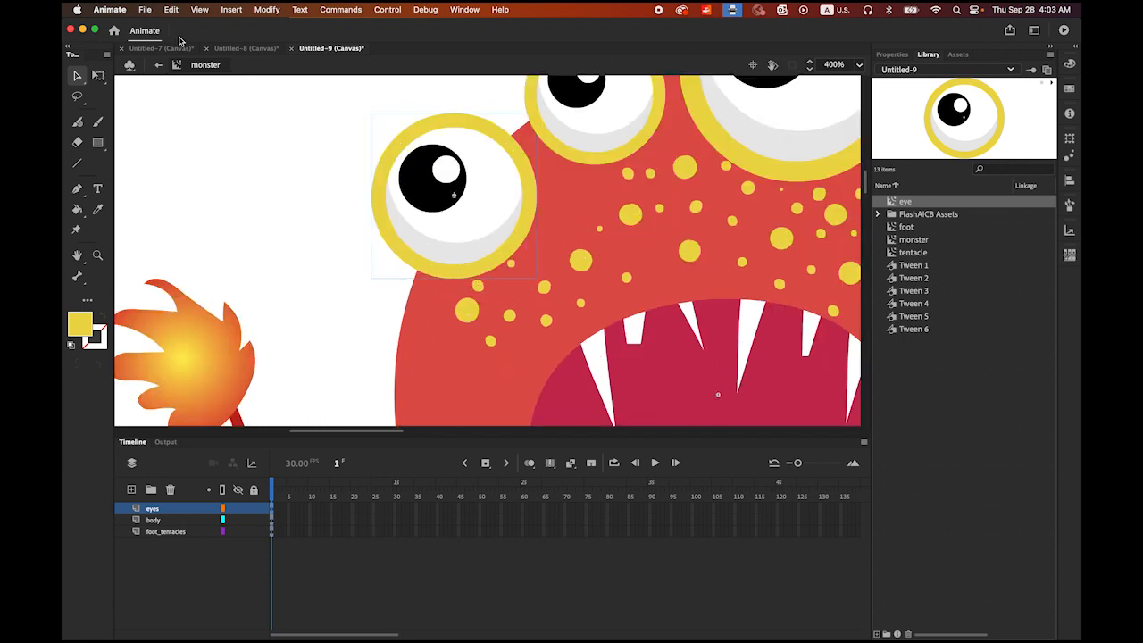
click(103, 79)
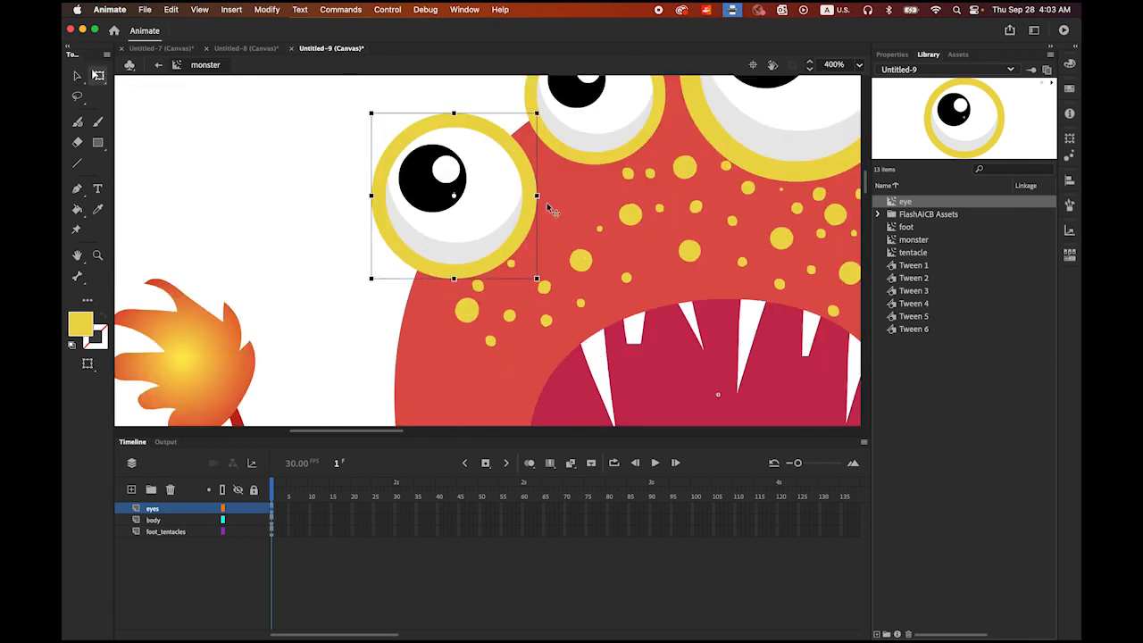
mouse_move(539, 195)
mouse_down()
mouse_move(385, 198)
mouse_move(537, 195)
mouse_up()
scroll(537, 212, right, 5)
scroll(536, 212, up, 2)
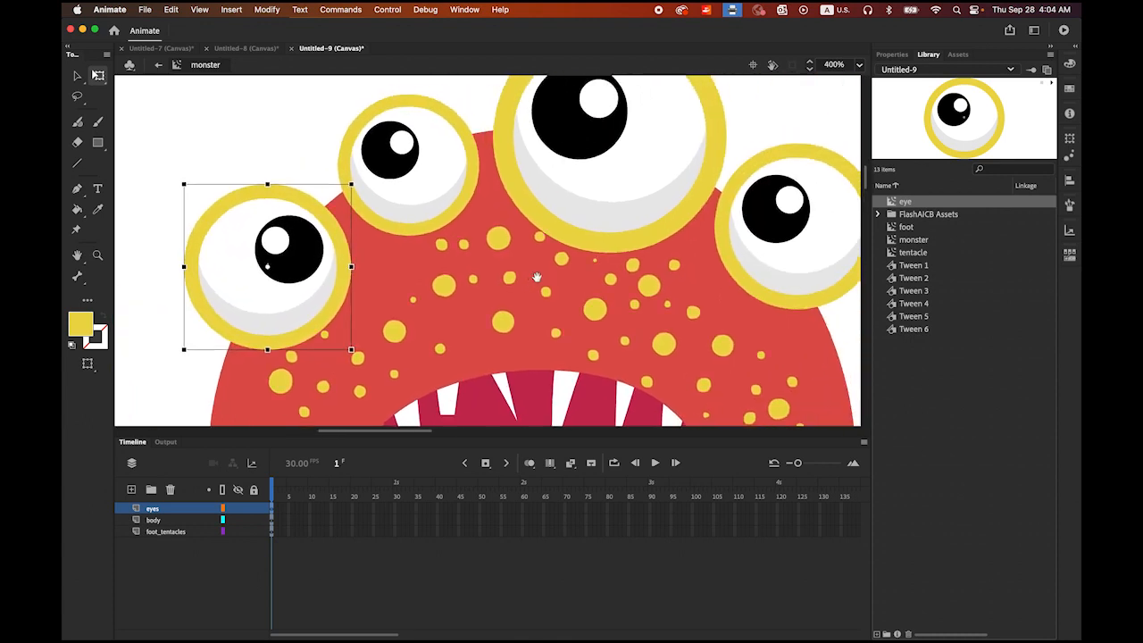
- Mirror the largest eye at the top of the body horizontally, keeping nearly the same width
click(718, 162)
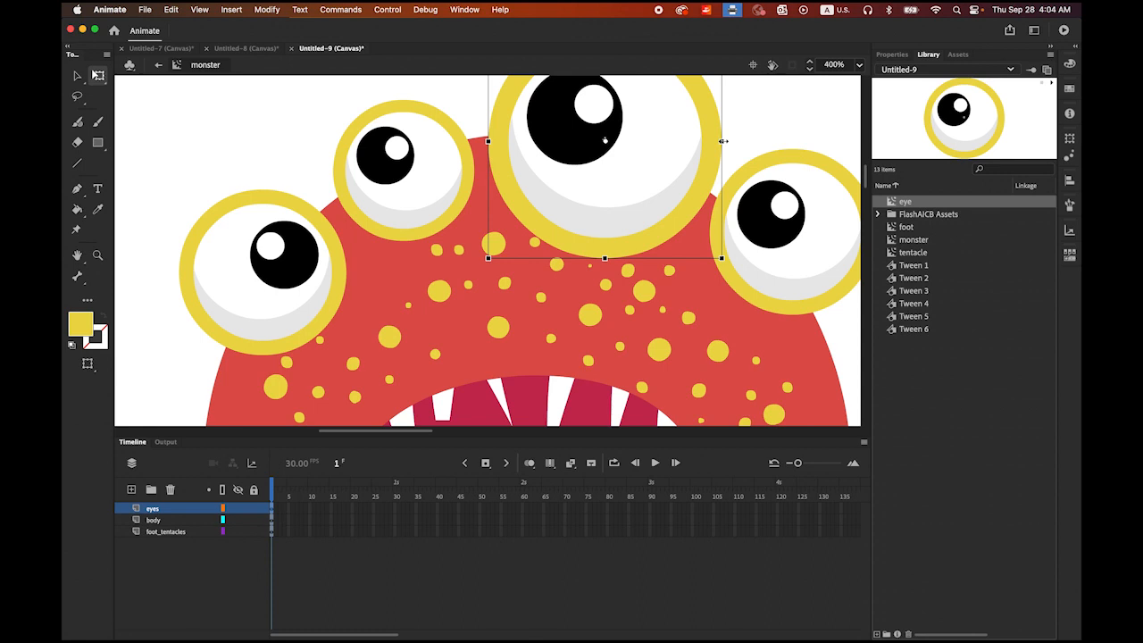
drag(723, 141, 492, 134)
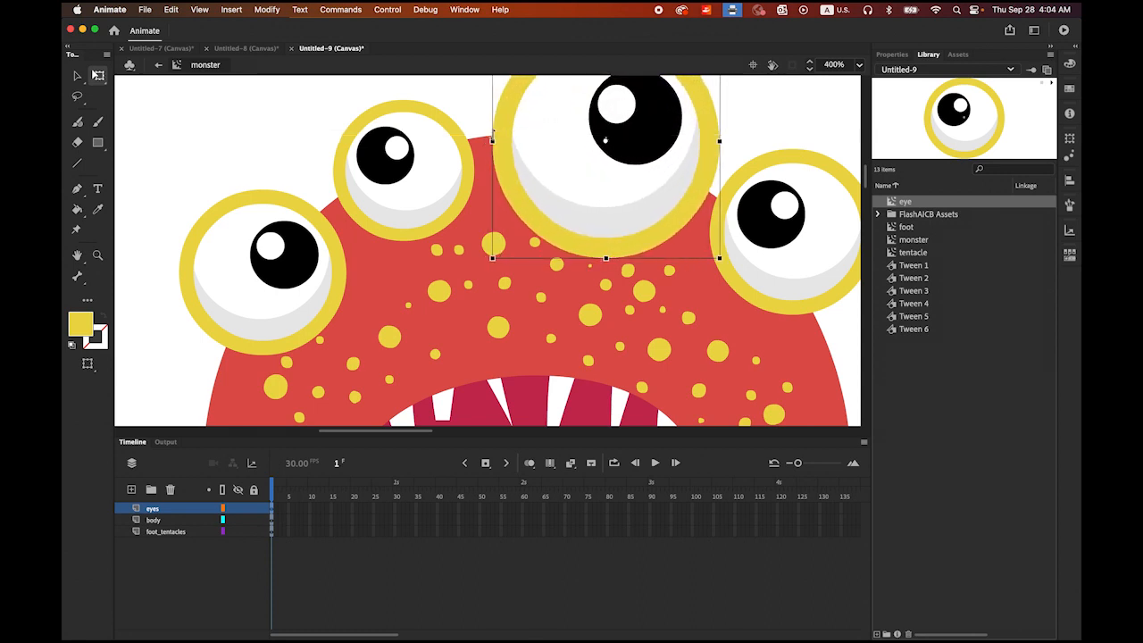
click(77, 75)
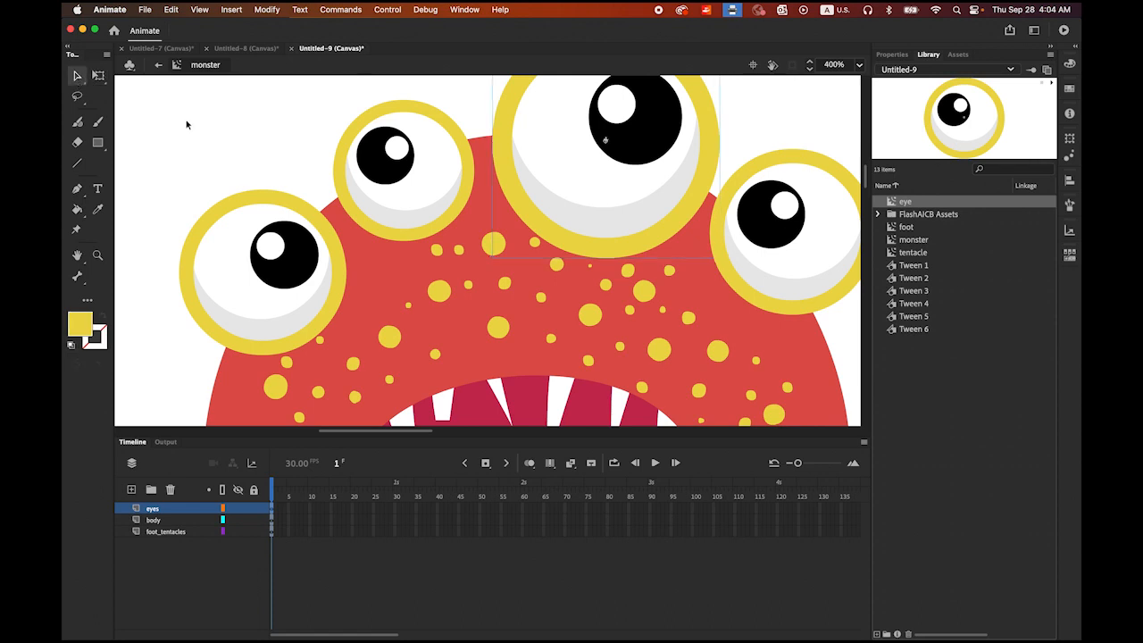
double_click(77, 256)
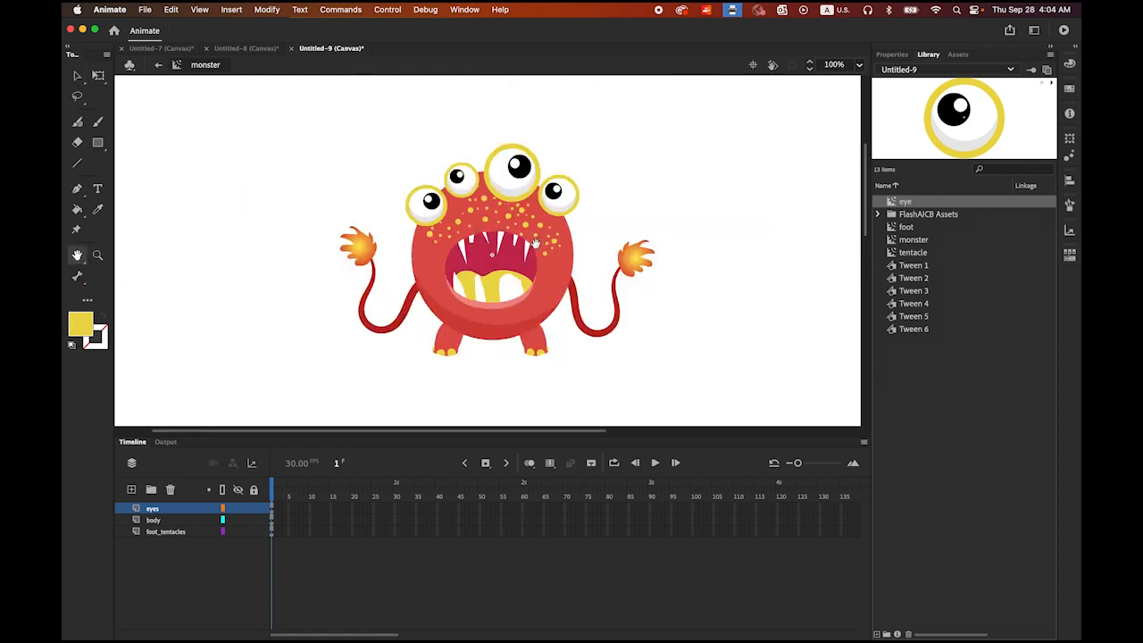
- Return to Scene 1 and place an instance of the monster symbol in the middle of the stage
click(911, 240)
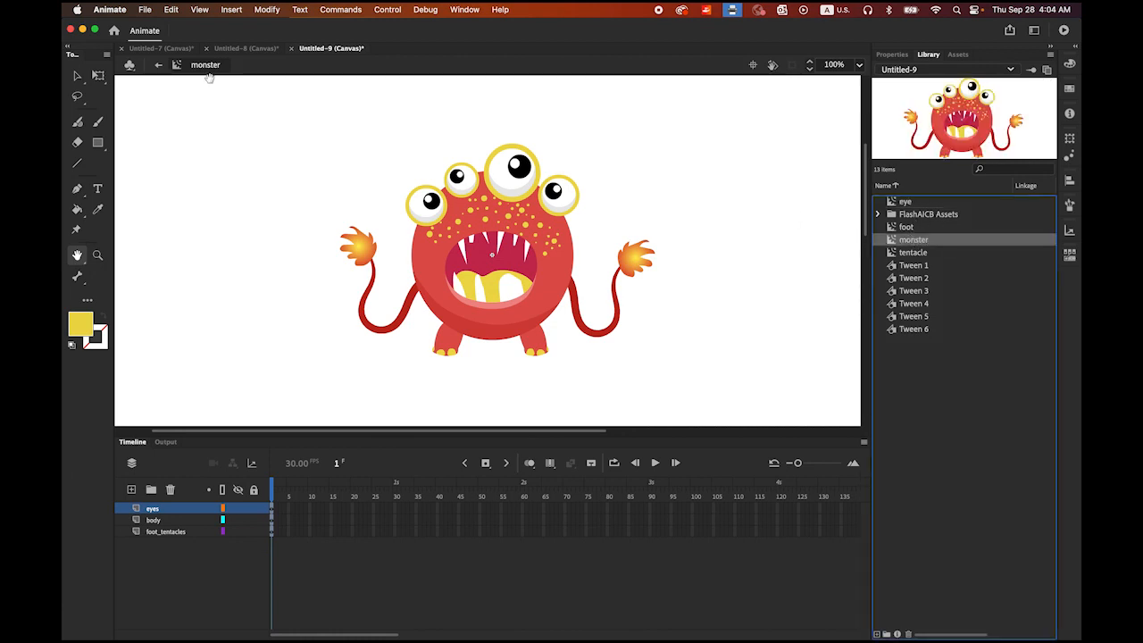
click(158, 68)
click(78, 76)
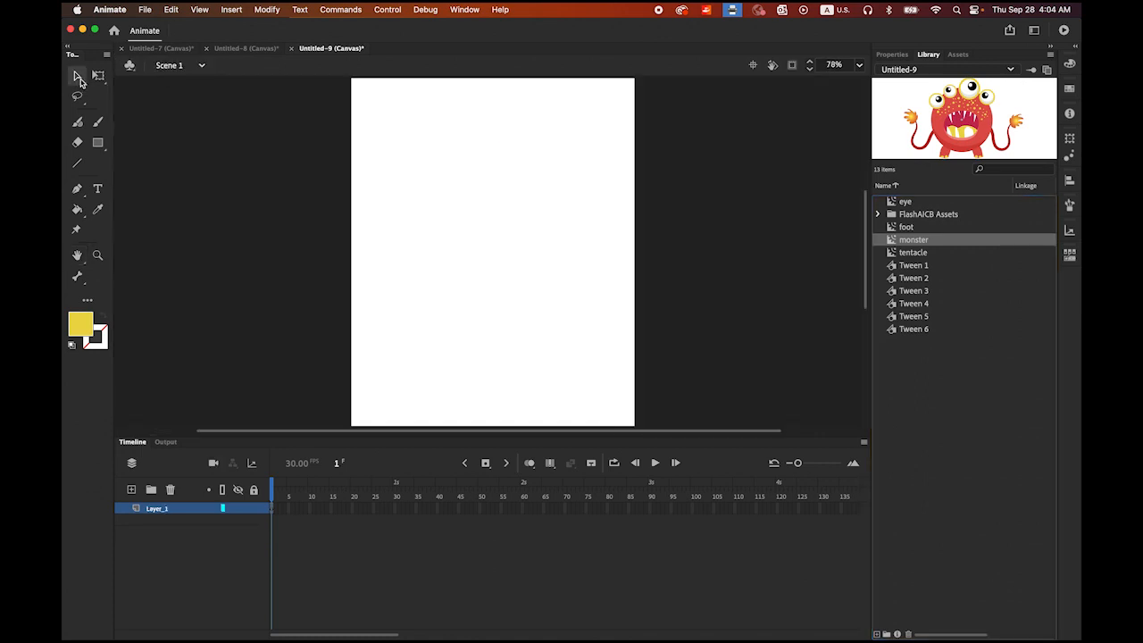
click(894, 243)
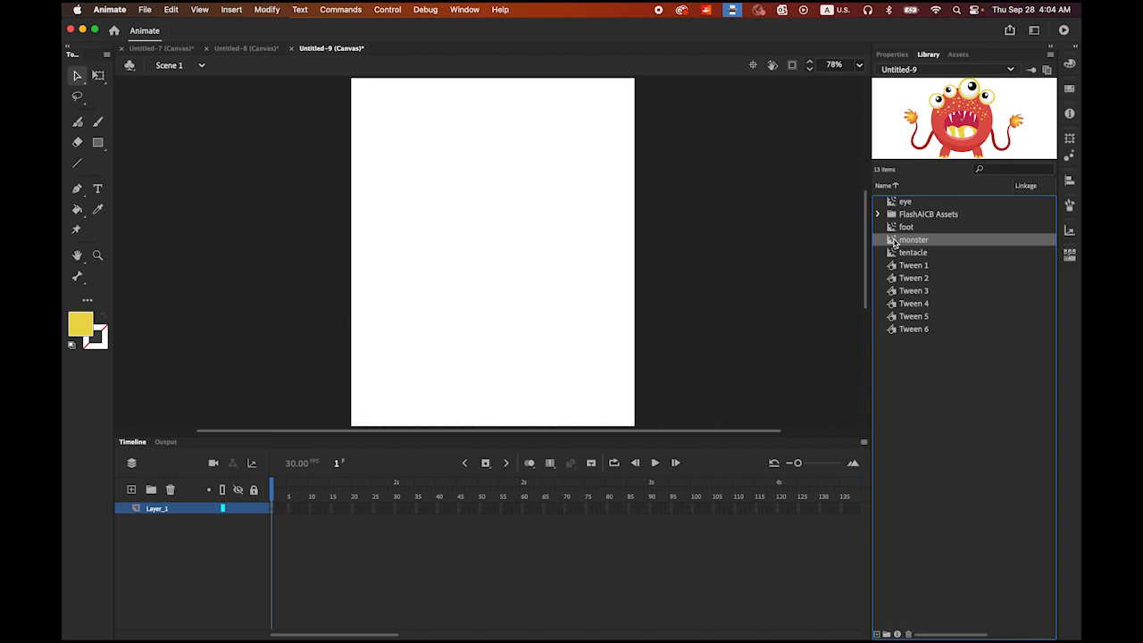
drag(894, 243, 531, 274)
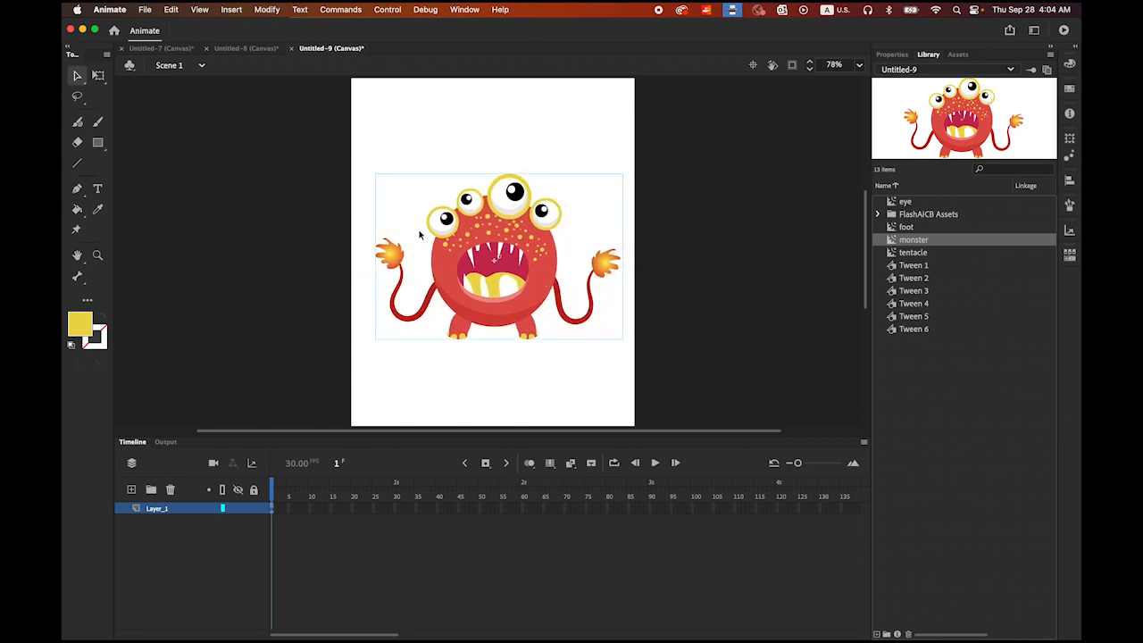
click(336, 163)
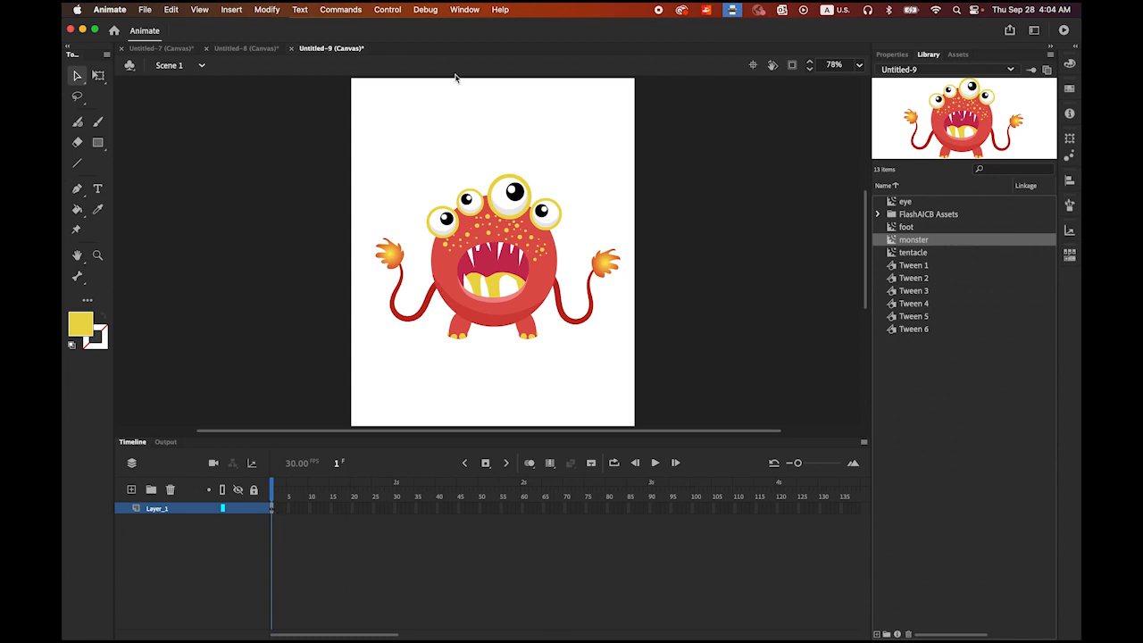
- Test the movie in the browser to check the monster's animation, and return to the Animate timeline
click(390, 11)
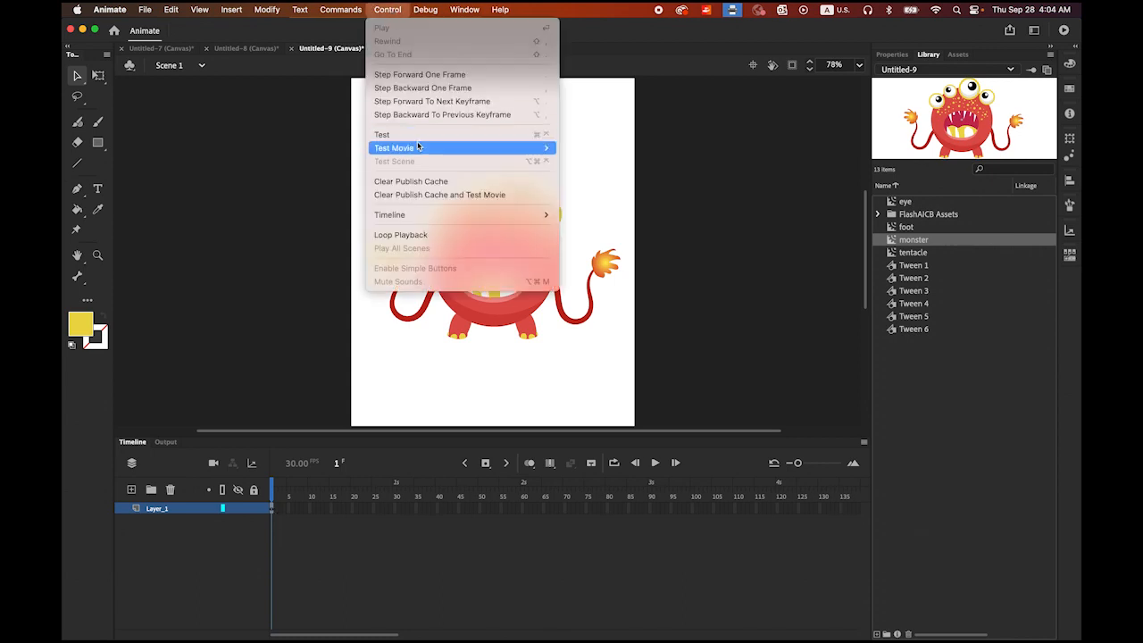
mouse_move(426, 147)
click(590, 162)
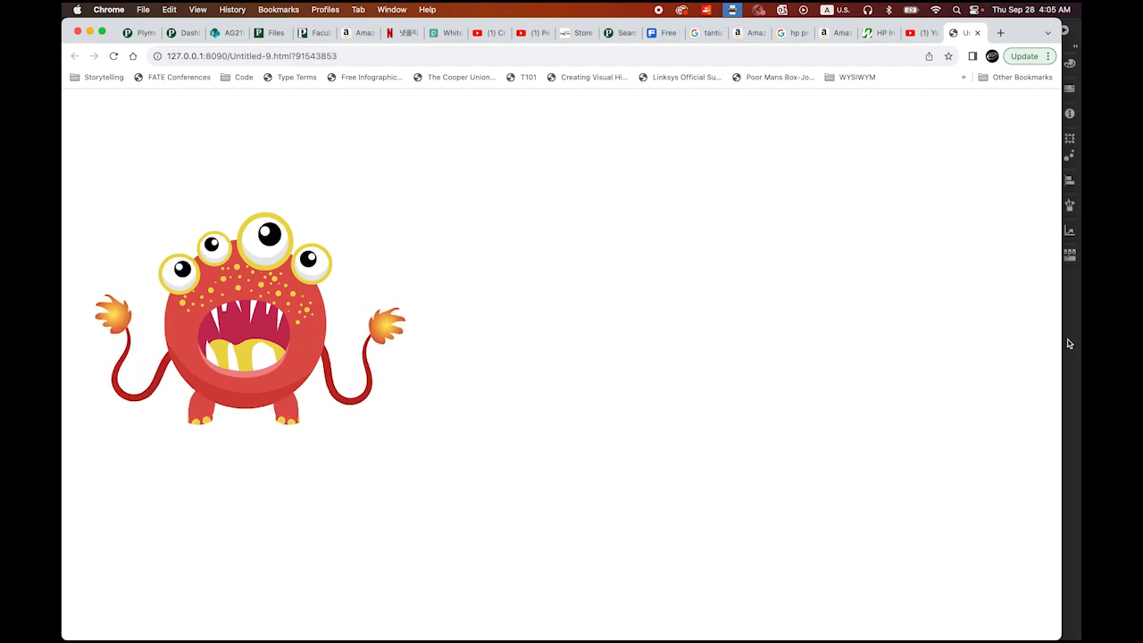
click(1071, 342)
click(132, 441)
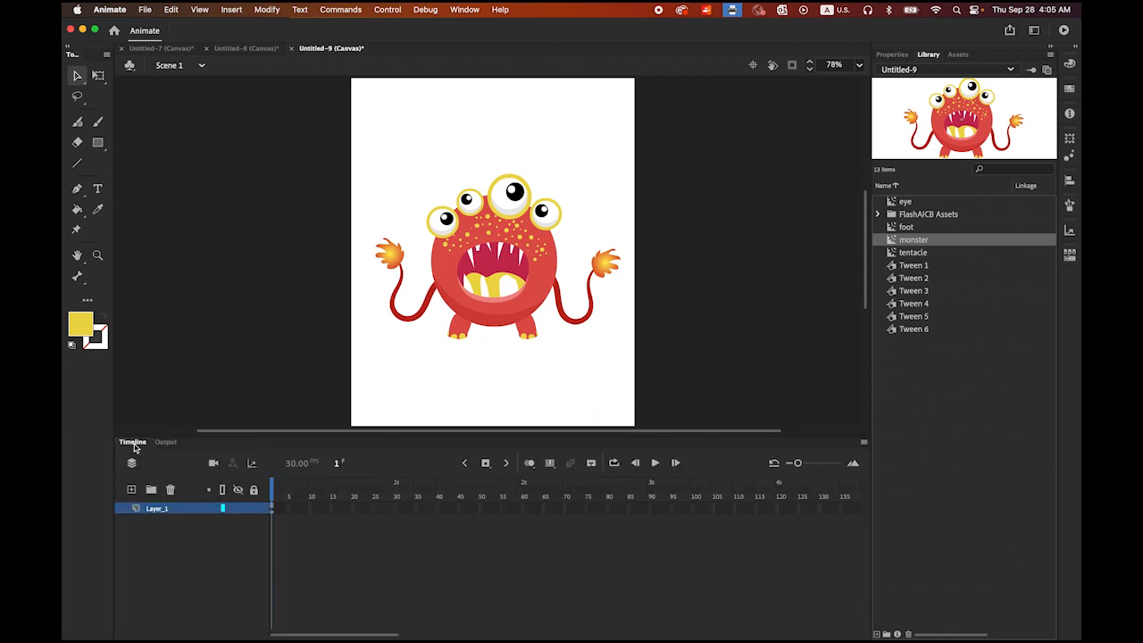
- Scale the monster down proportionally to a bit over half size and move it to the stage's lower edge
click(495, 304)
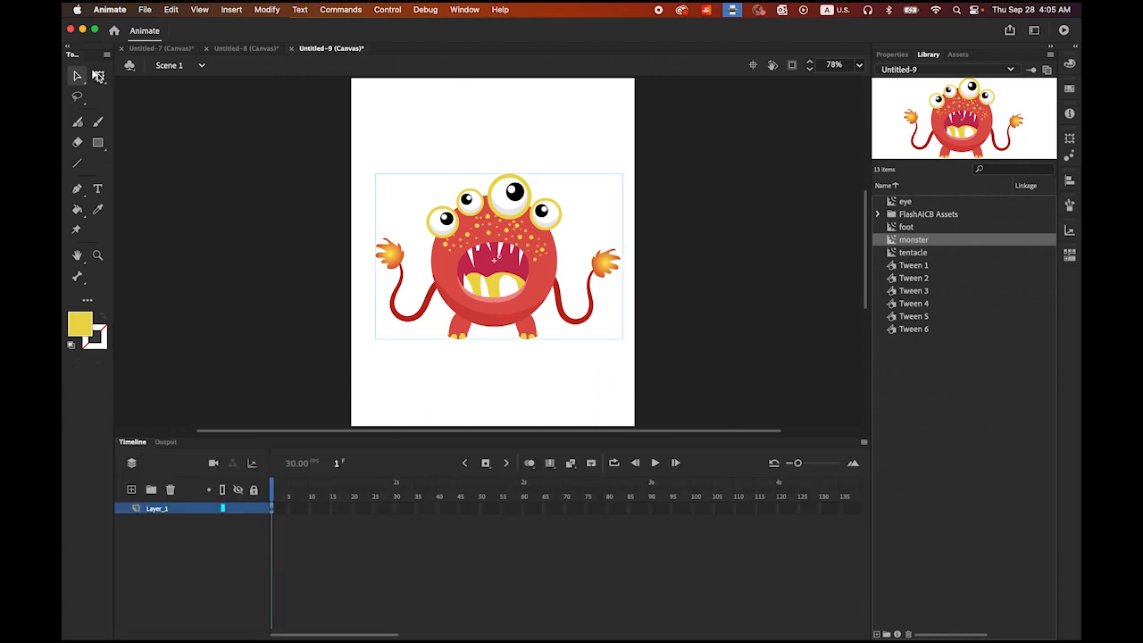
click(98, 75)
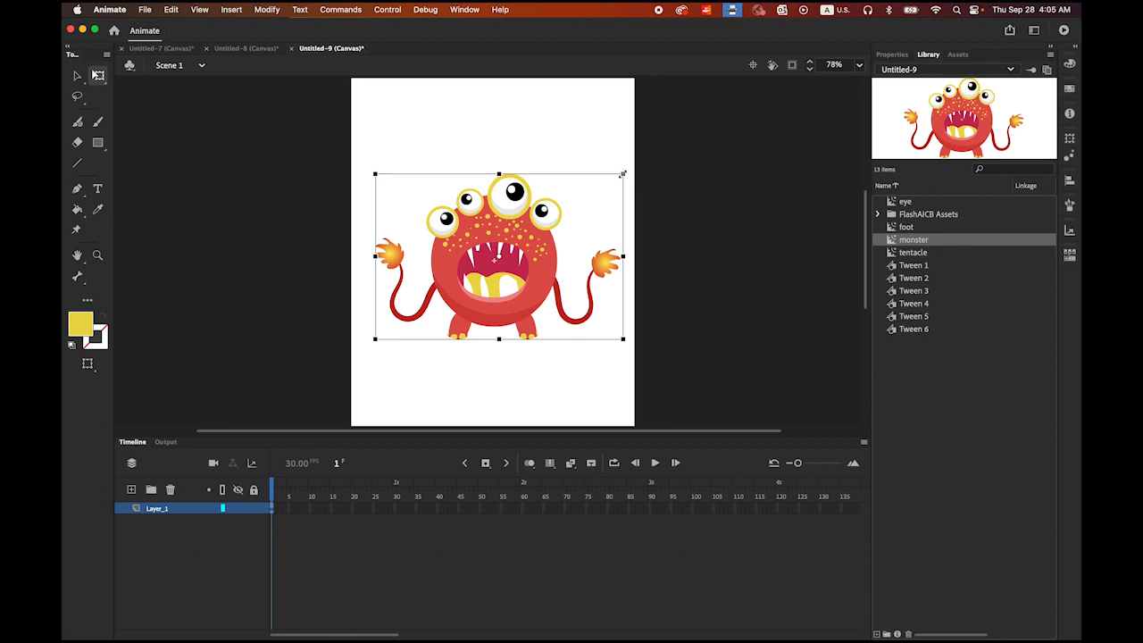
drag(623, 173, 587, 208)
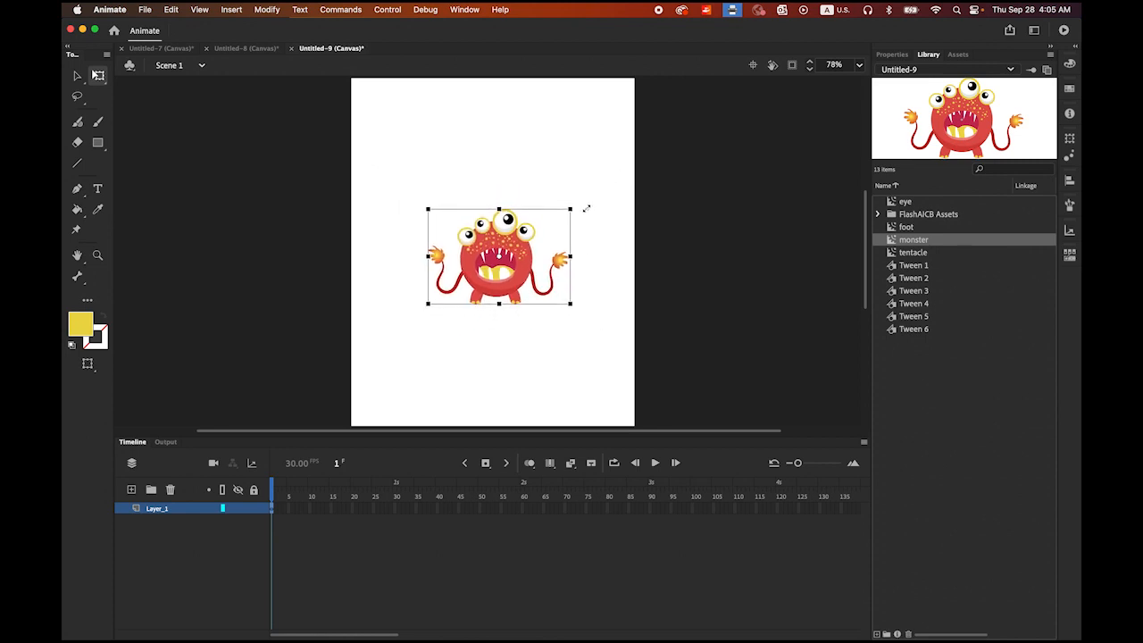
click(77, 75)
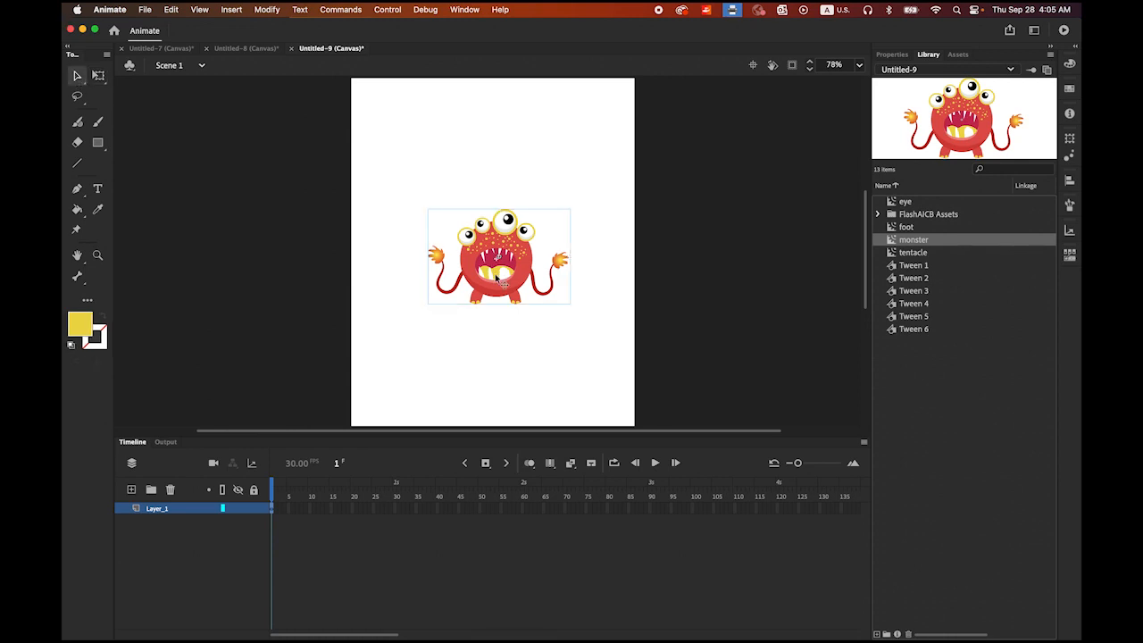
drag(493, 293, 493, 379)
click(722, 301)
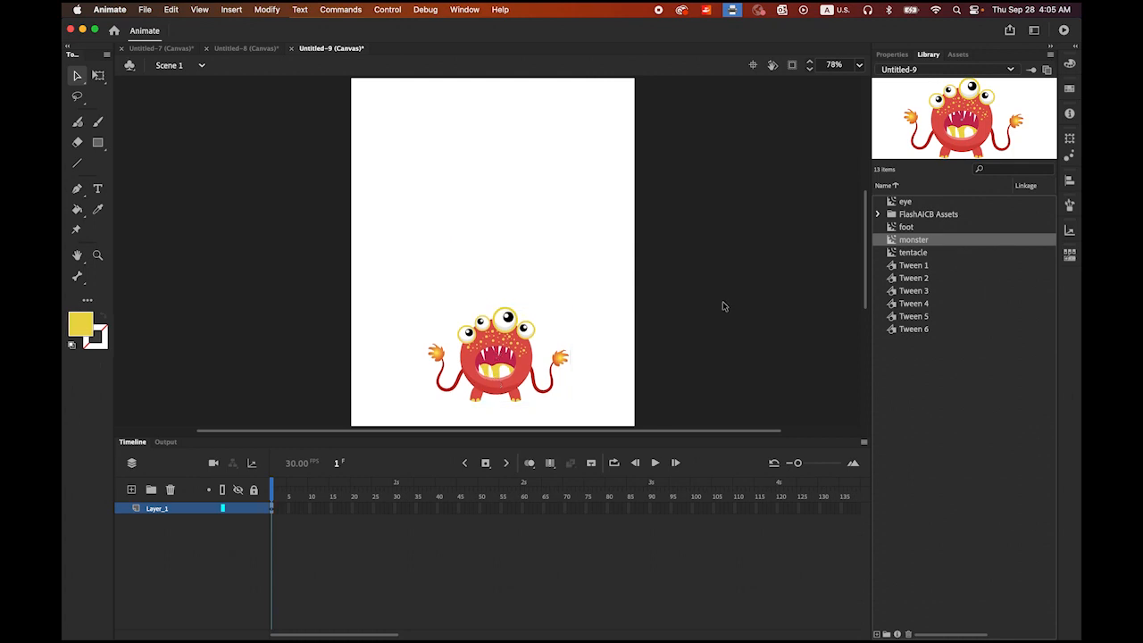
- Insert keyframes for the monster on Layer_1 at frames 10, 40, 60 and 80
click(310, 511)
click(487, 463)
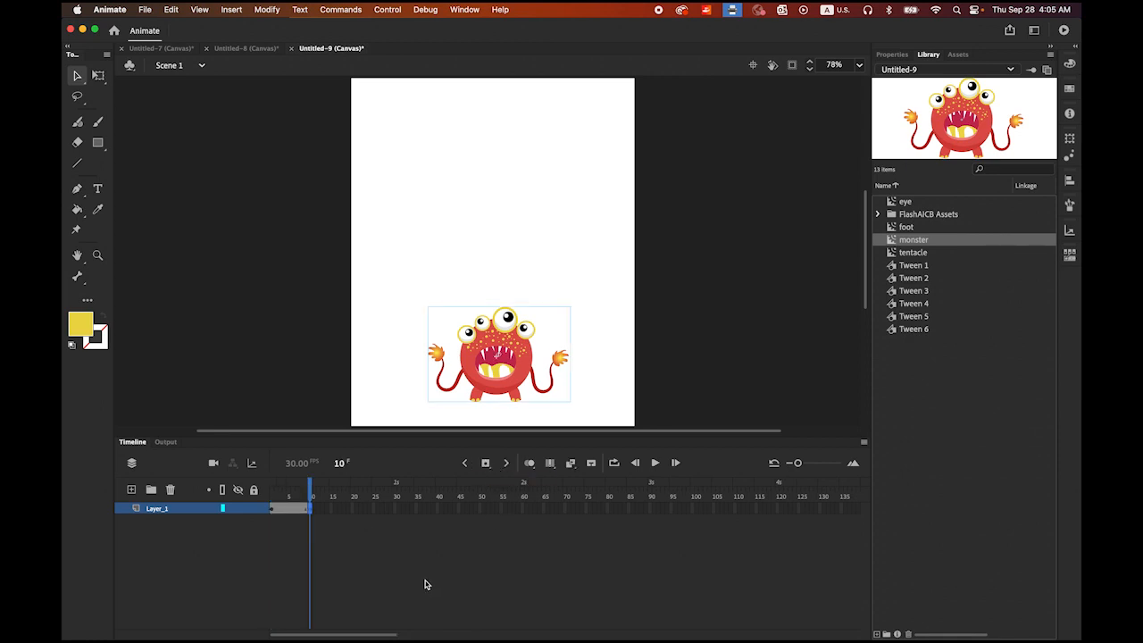
click(438, 510)
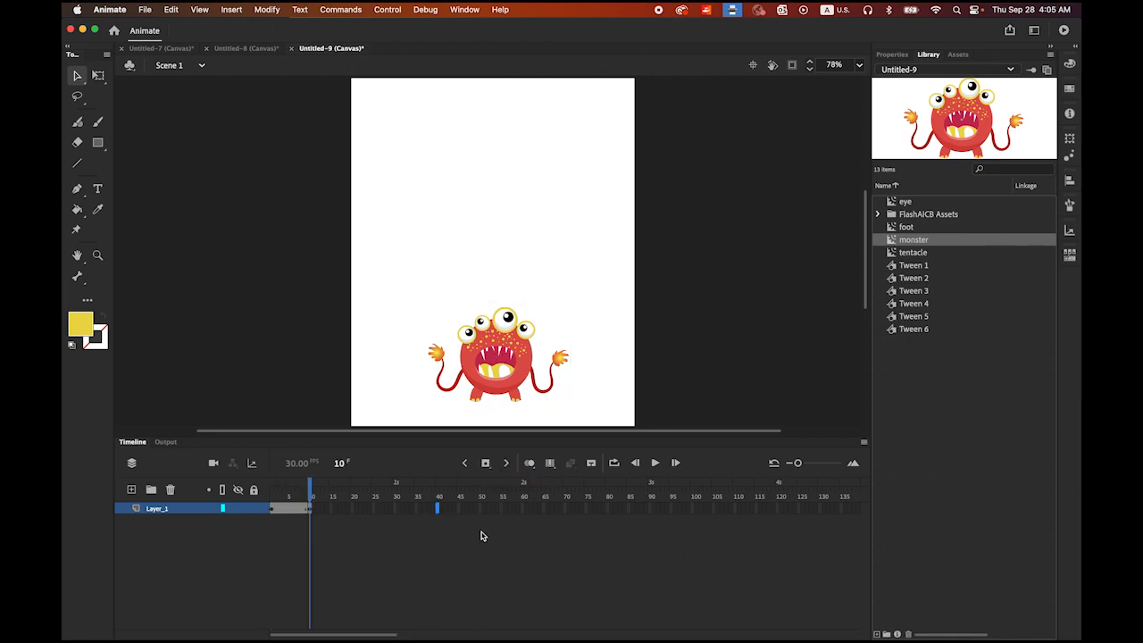
click(487, 463)
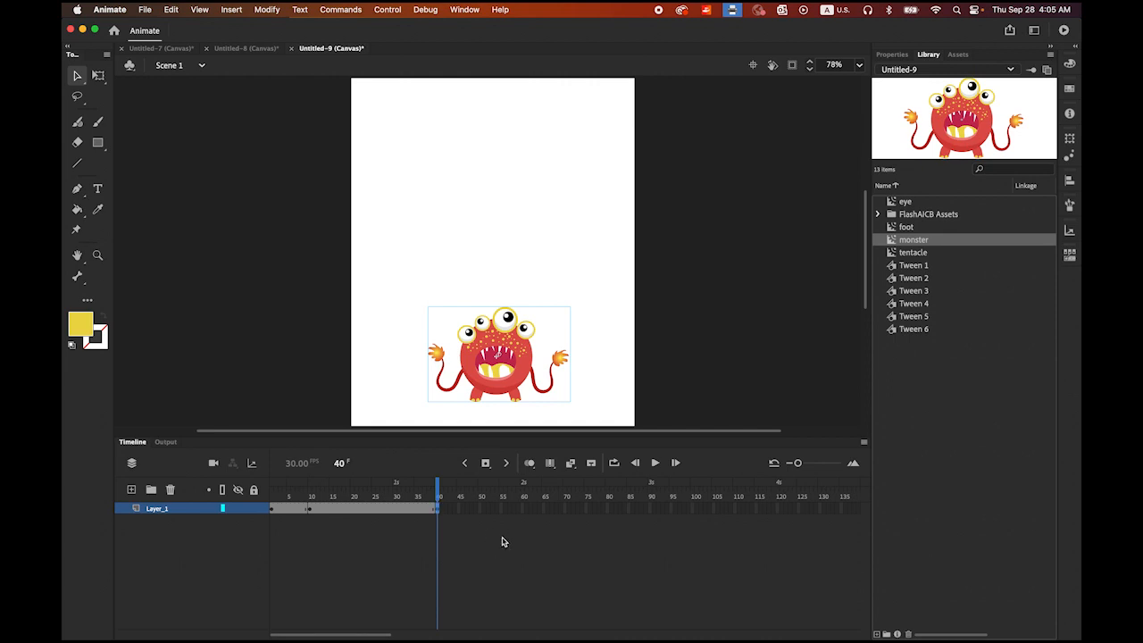
click(523, 510)
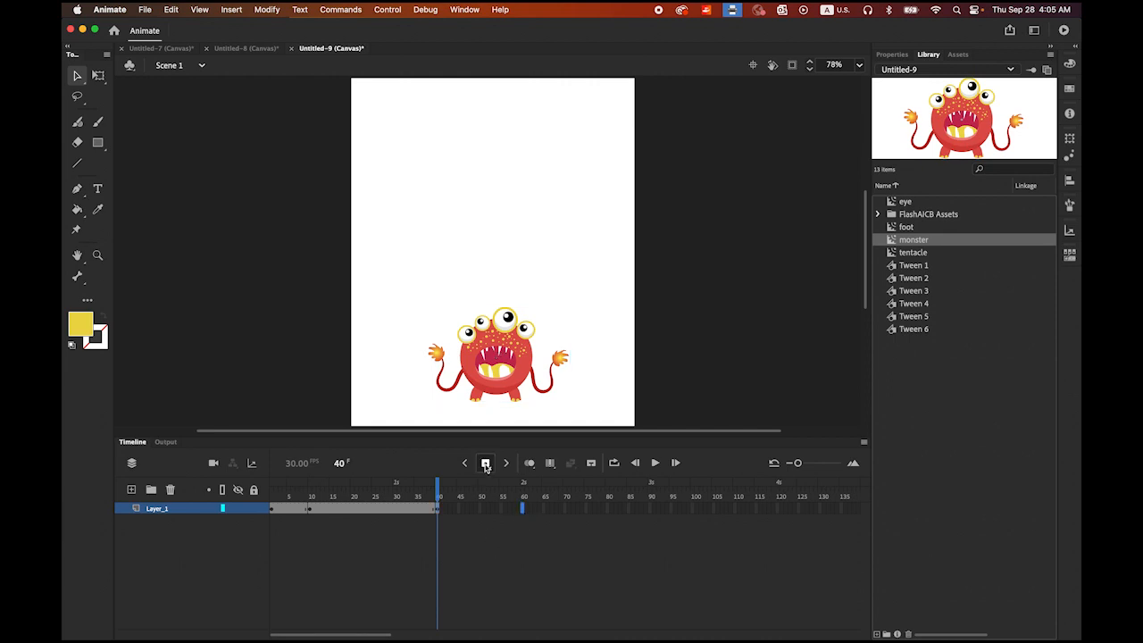
click(486, 462)
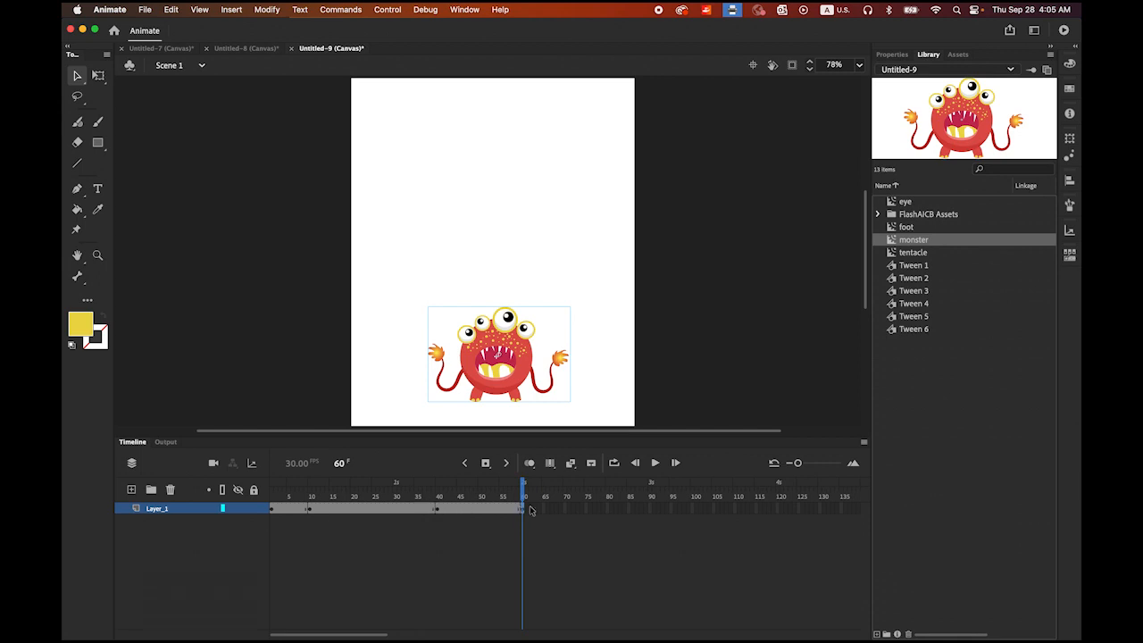
click(610, 511)
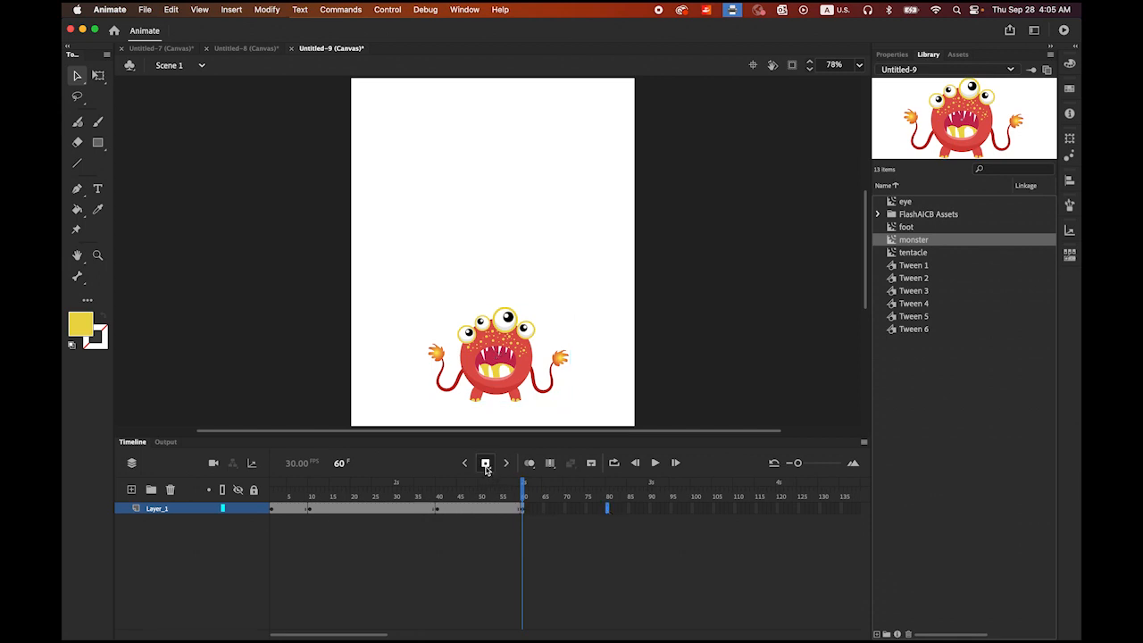
click(486, 463)
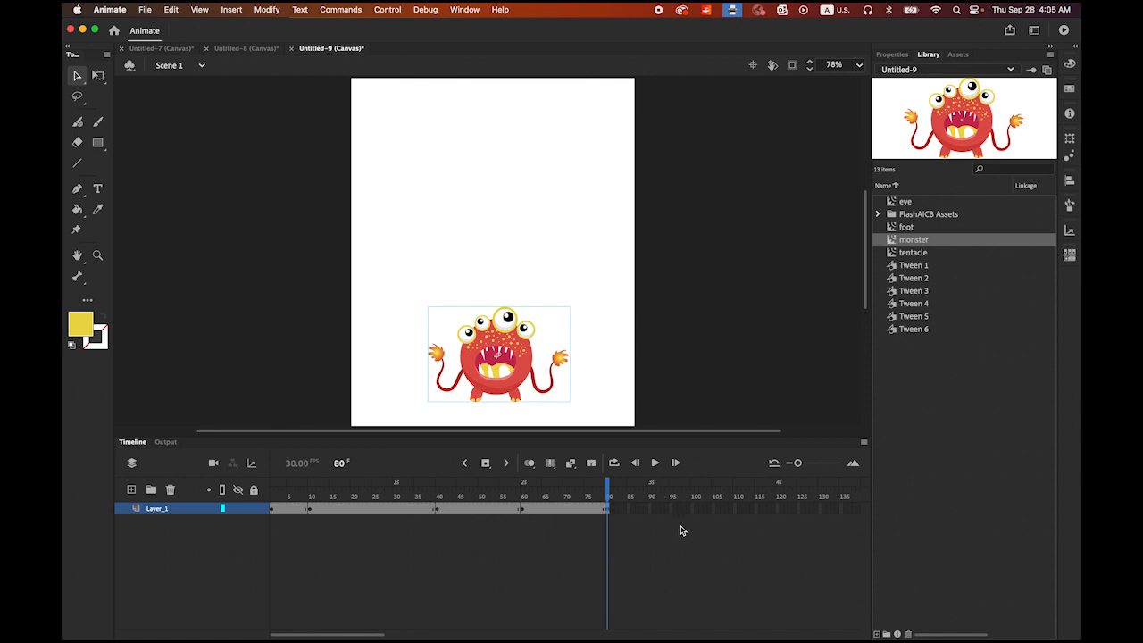
- Insert keyframes for the monster on Layer_1 at frames 95, 110, 120 and 130
click(672, 515)
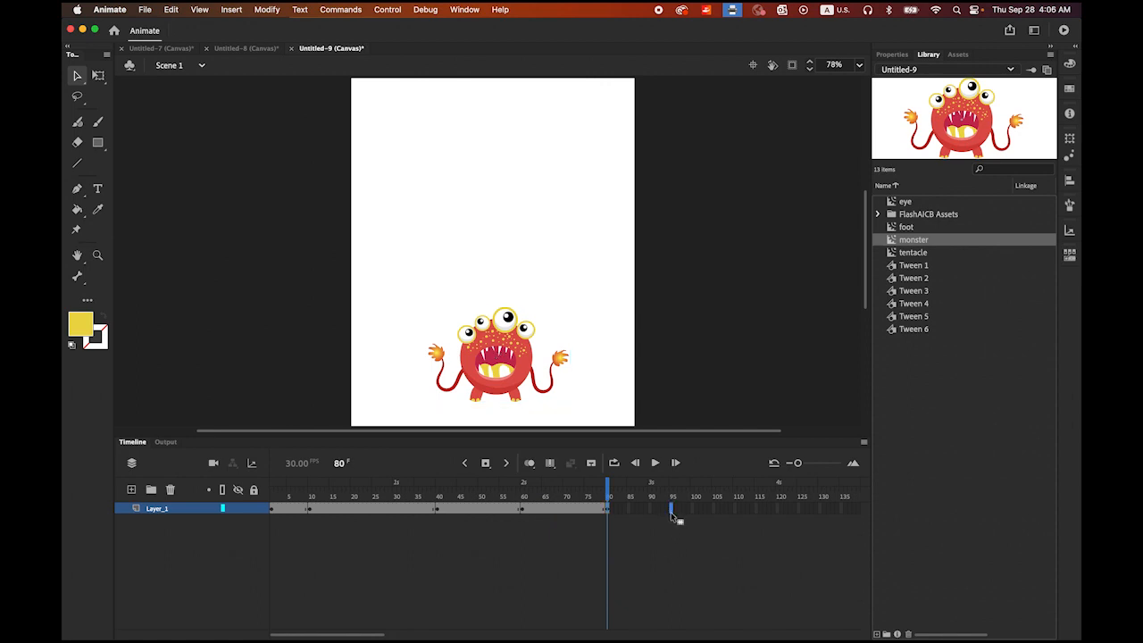
click(486, 464)
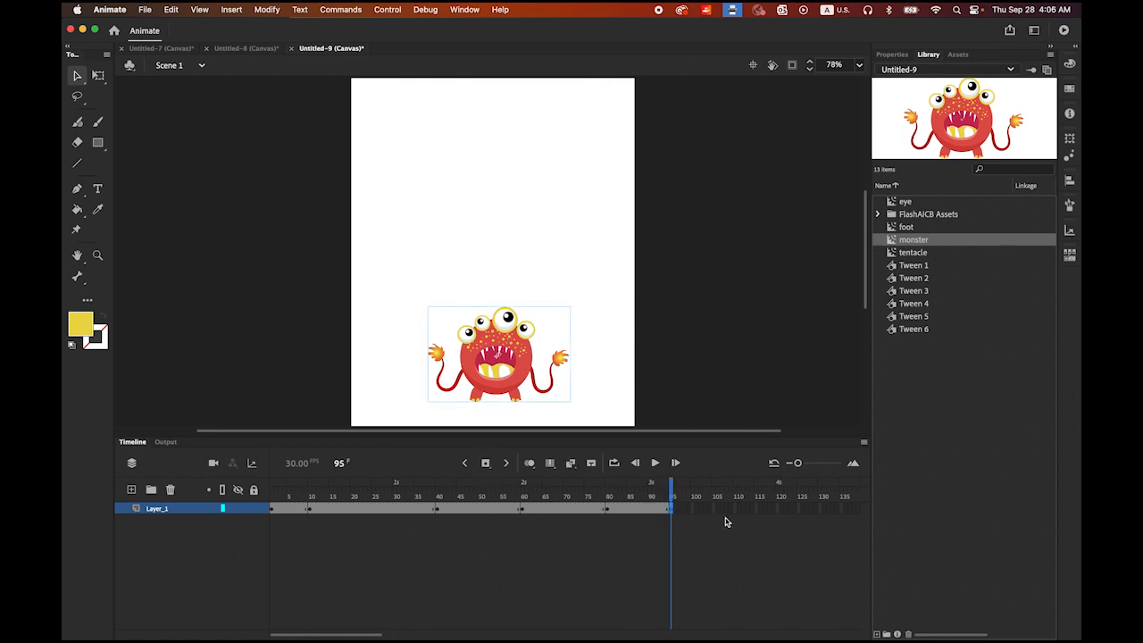
click(735, 509)
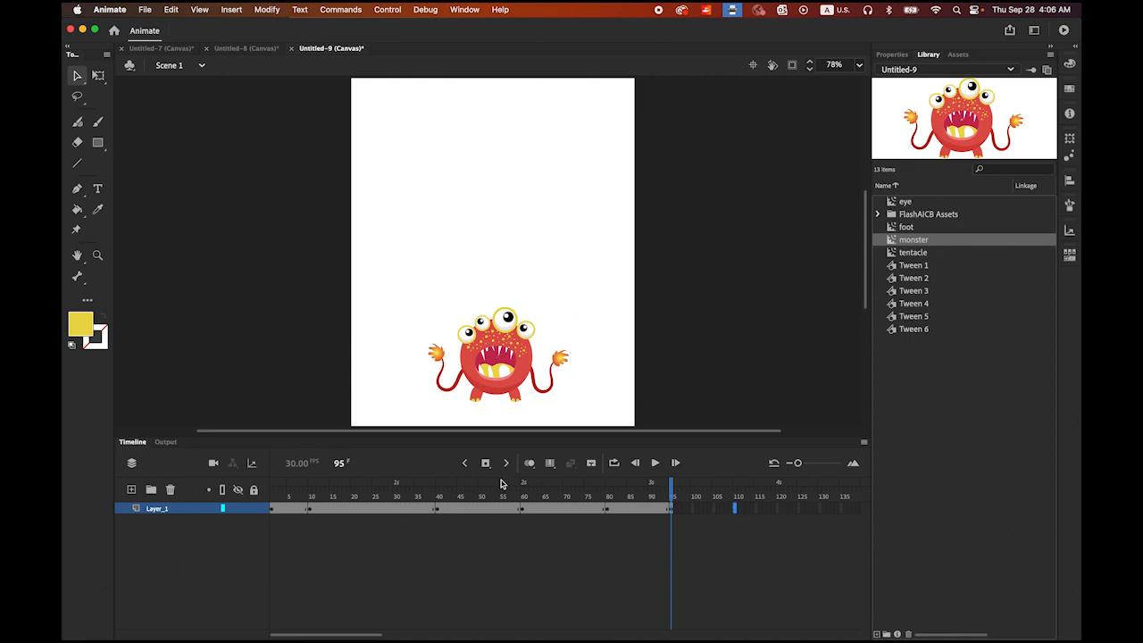
click(486, 464)
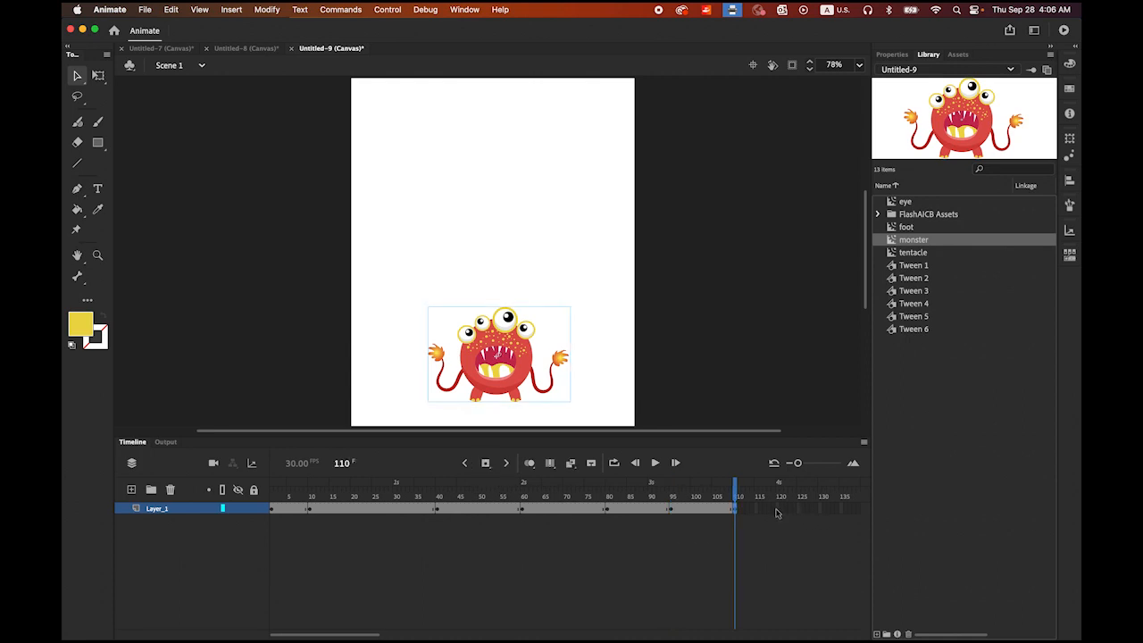
click(776, 511)
click(486, 464)
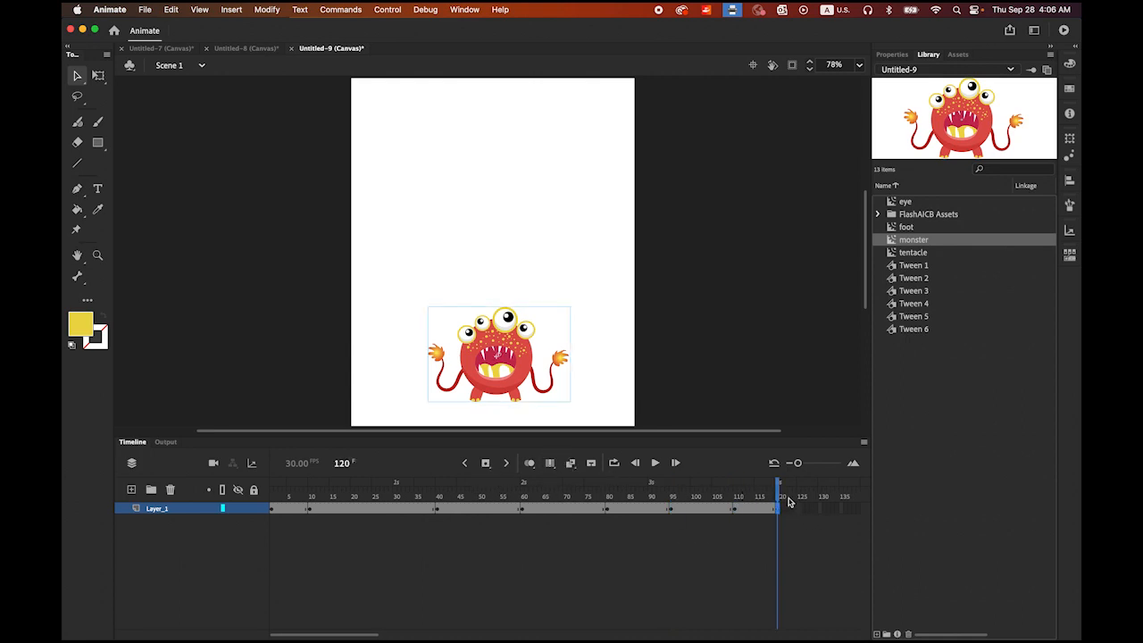
click(820, 509)
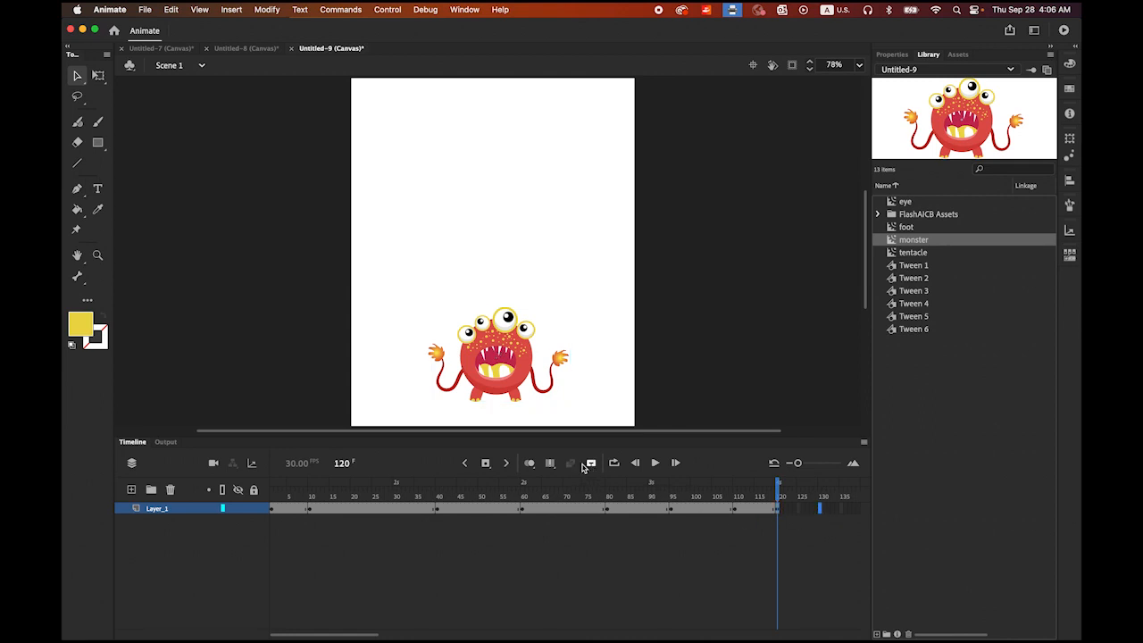
click(486, 463)
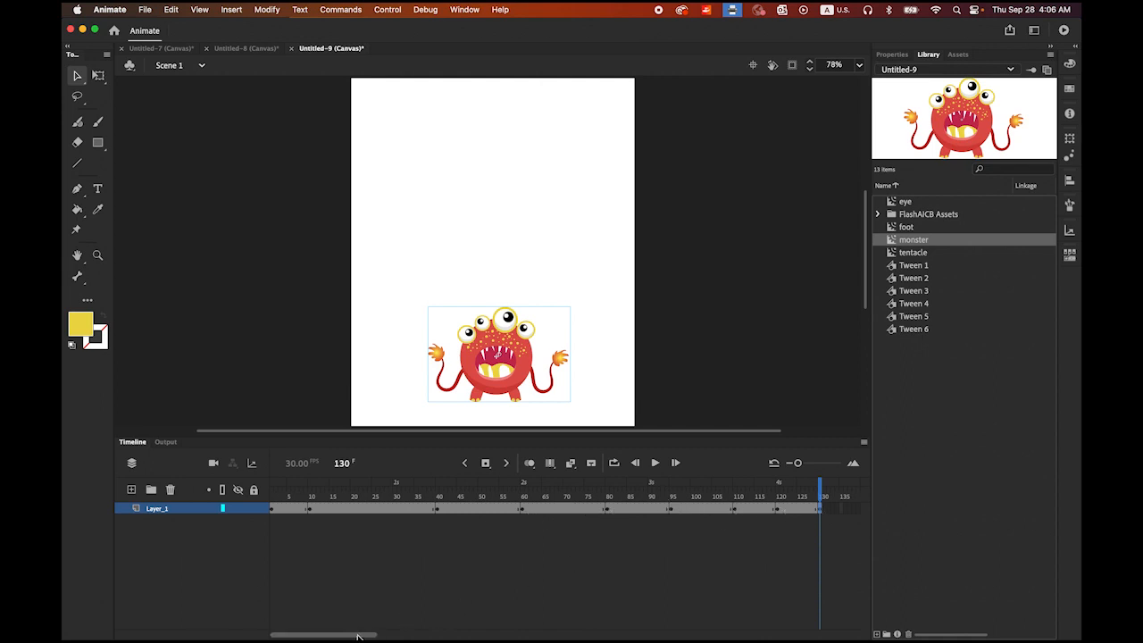
- Insert keyframes for the monster on Layer_1 at frames 137, 142 and 146
scroll(357, 636, right, 5)
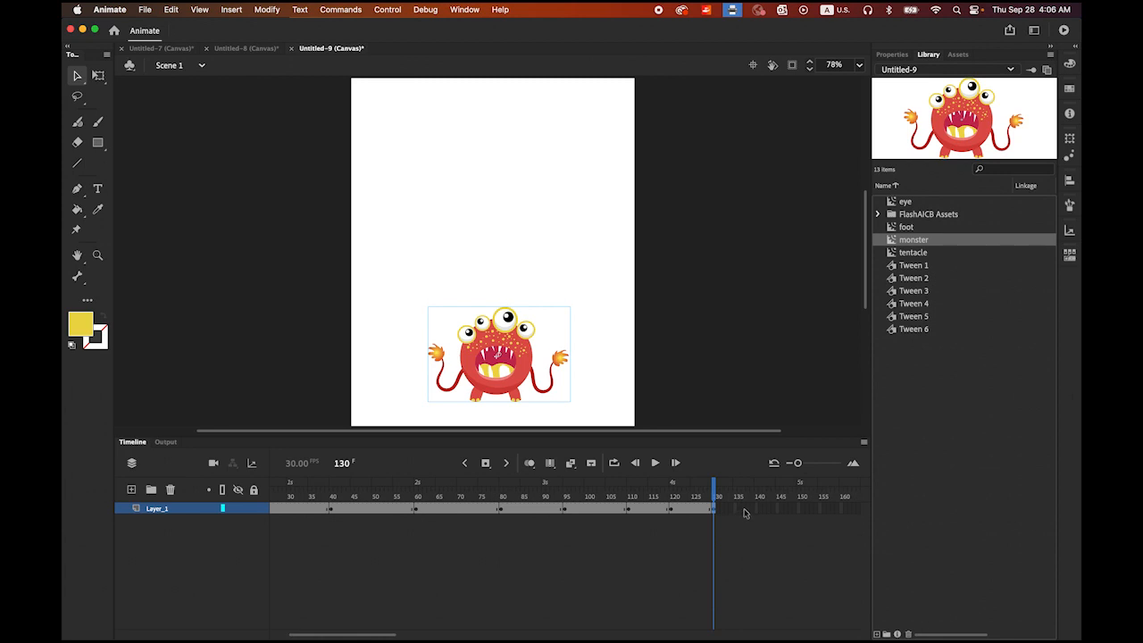
click(484, 463)
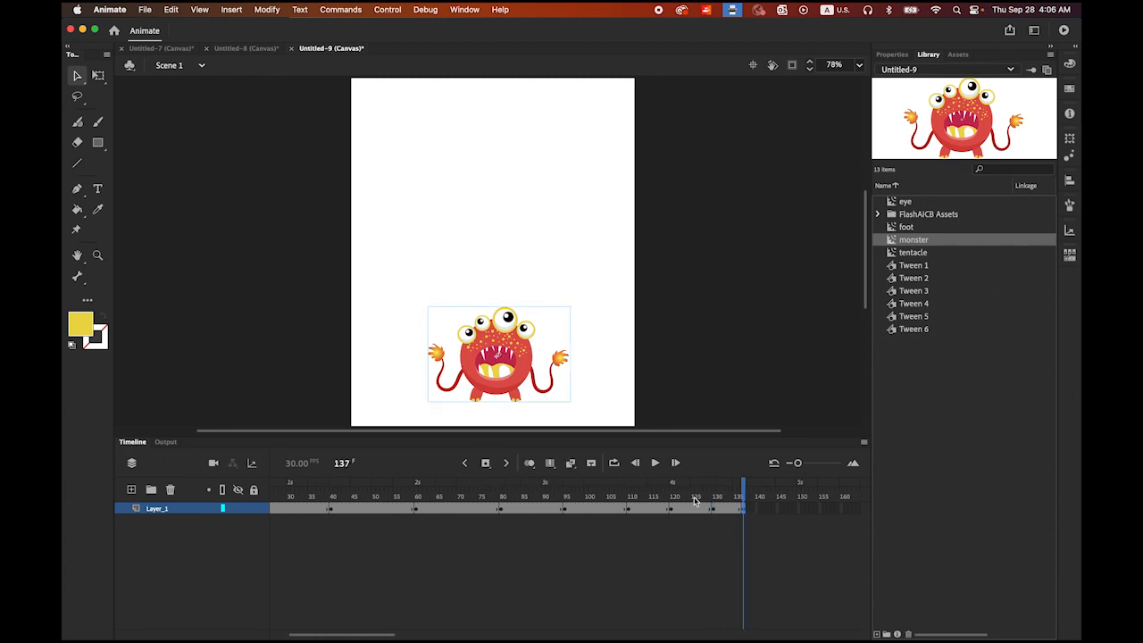
click(766, 514)
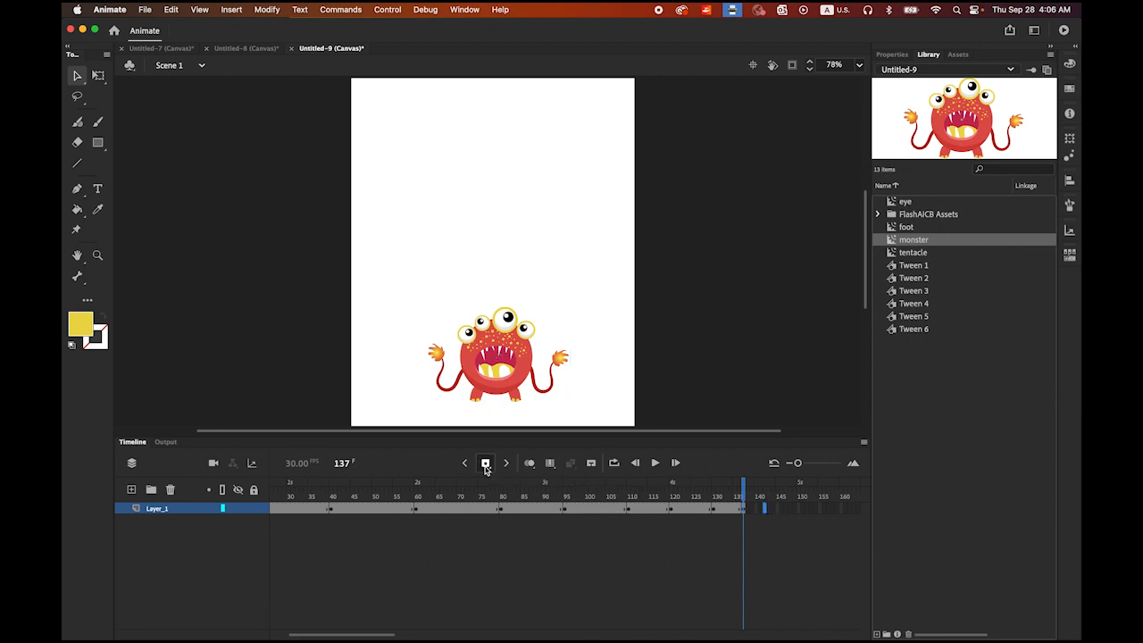
click(485, 464)
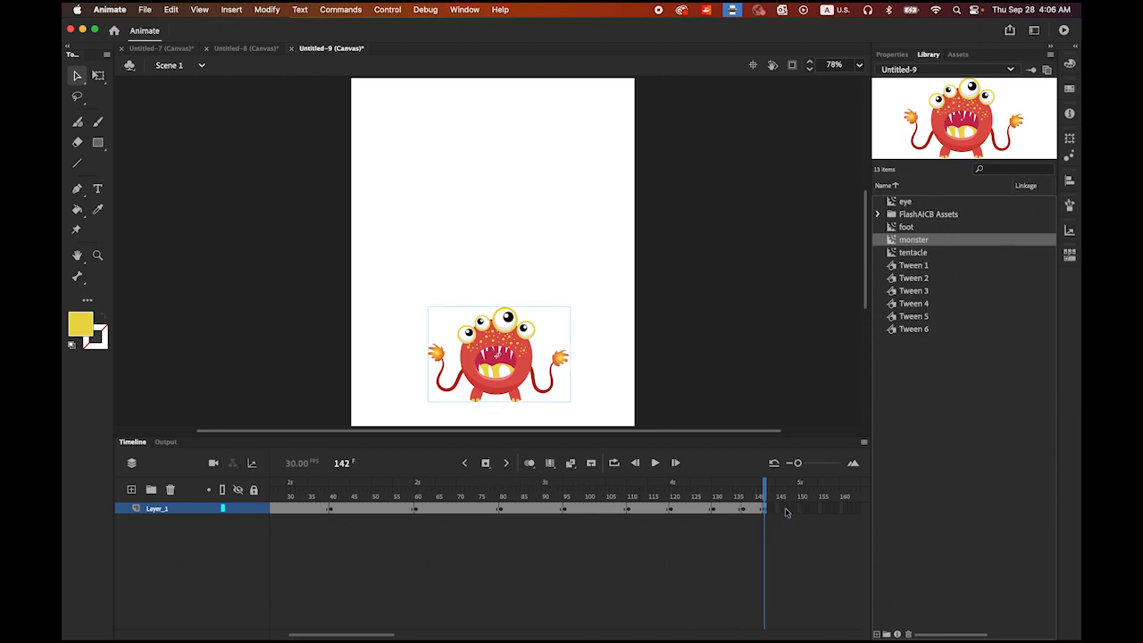
click(786, 512)
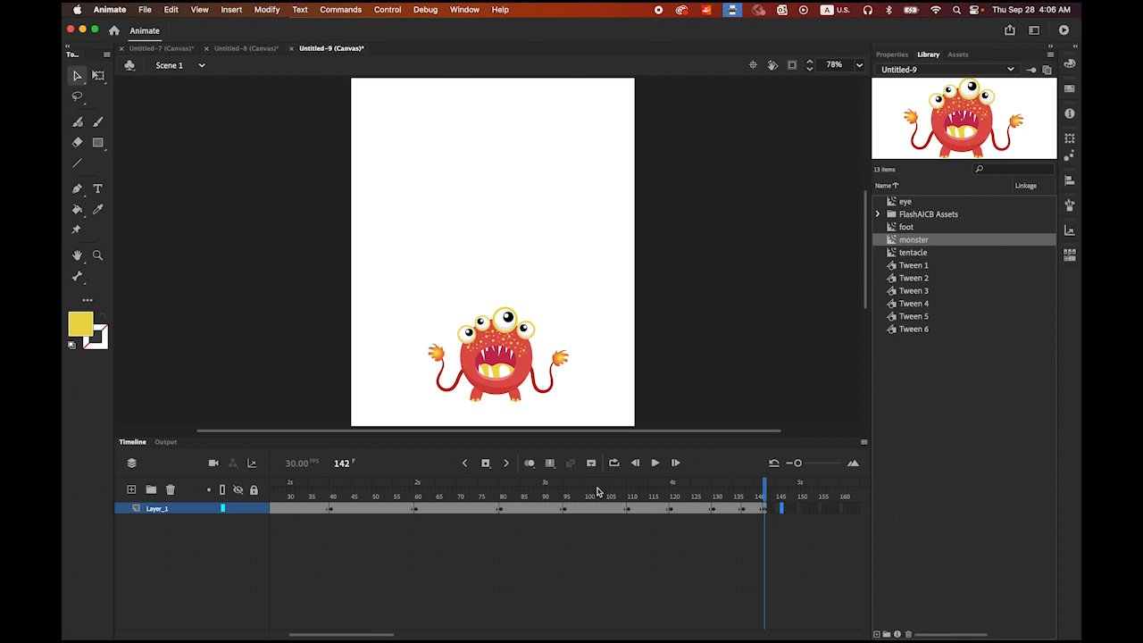
click(485, 463)
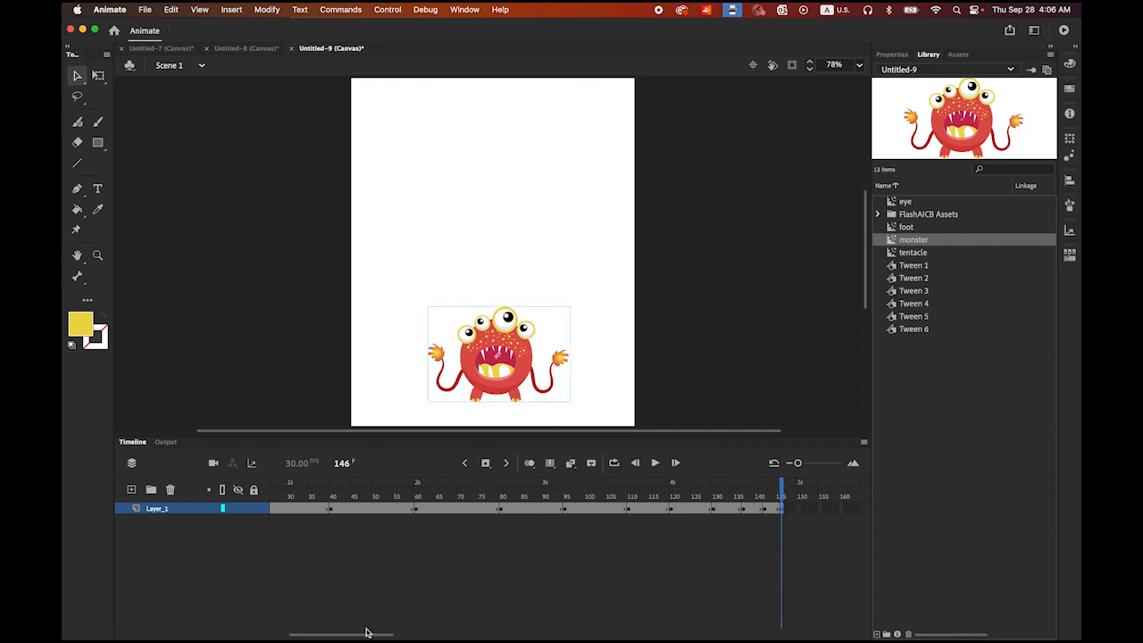
- Create classic tweens on Layer_1 in the four keyframe spans between frames 1 and 80
drag(360, 637, 331, 635)
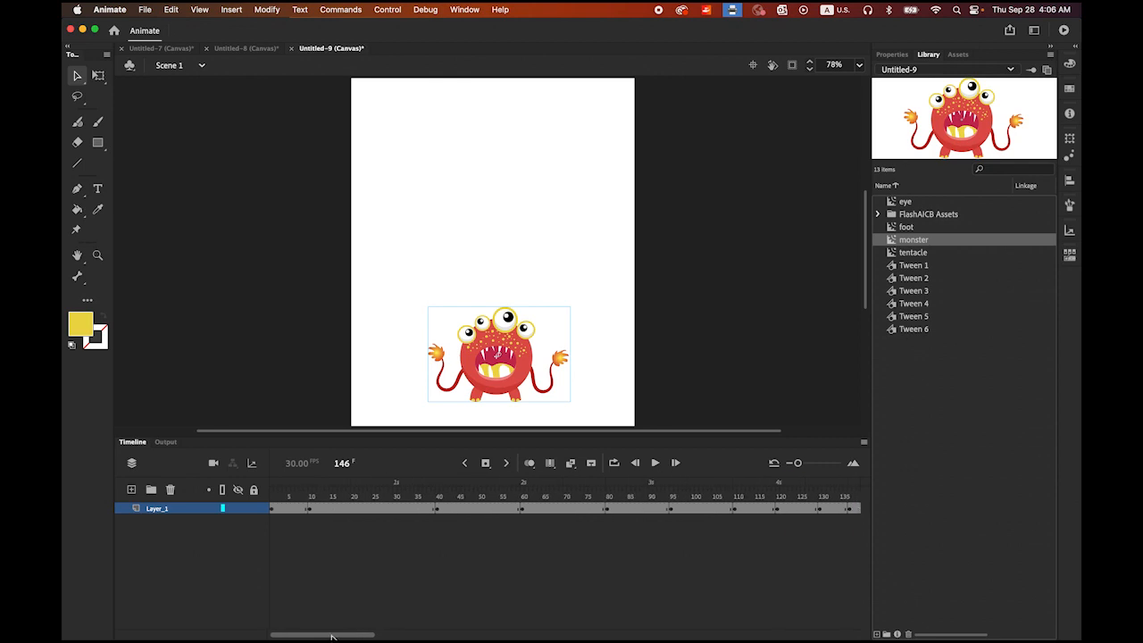
click(288, 510)
right_click(289, 511)
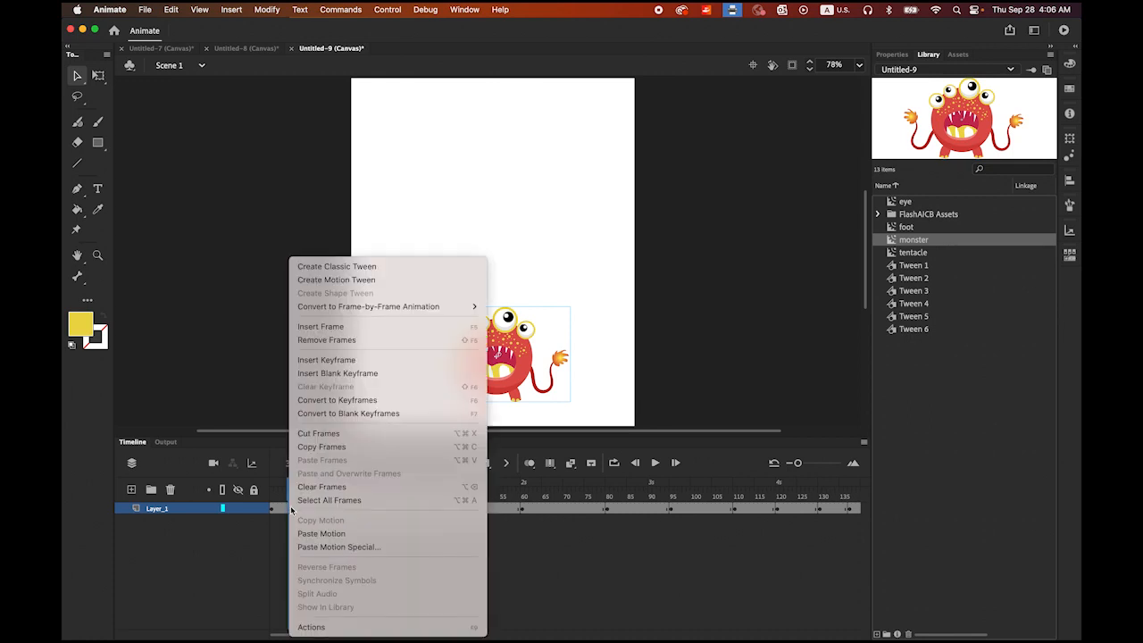
click(376, 266)
right_click(365, 510)
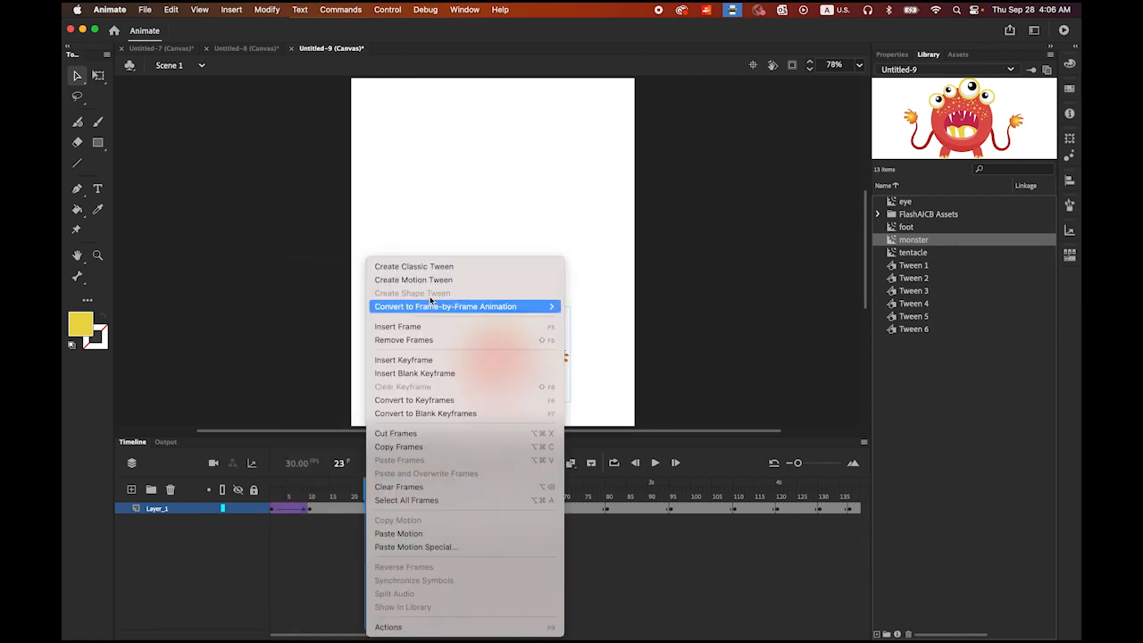
click(437, 265)
right_click(480, 510)
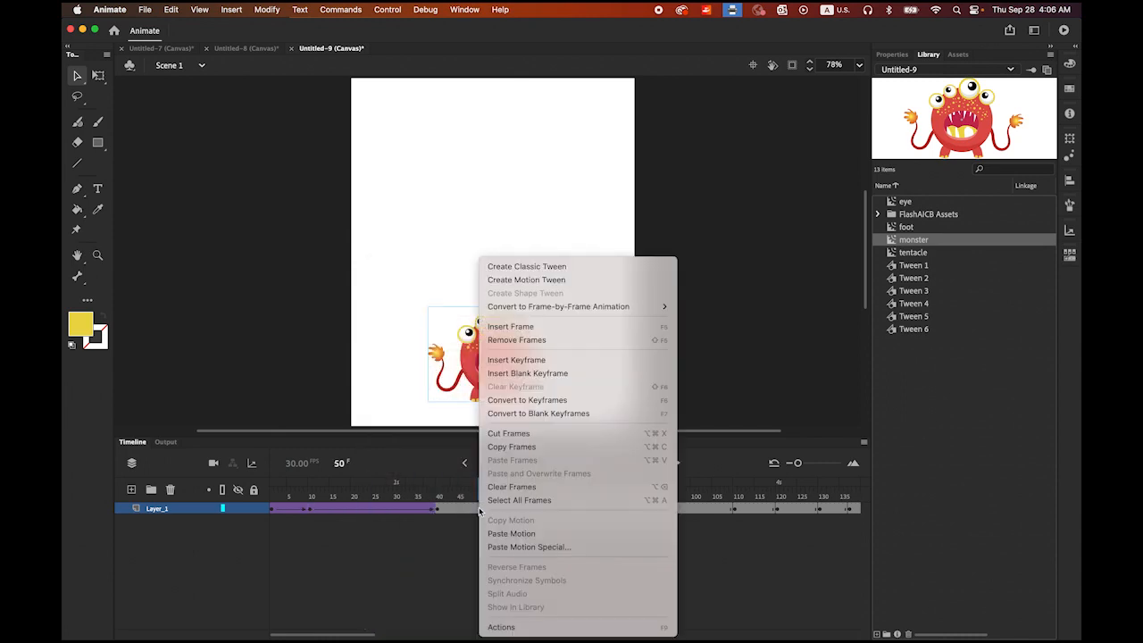
click(554, 265)
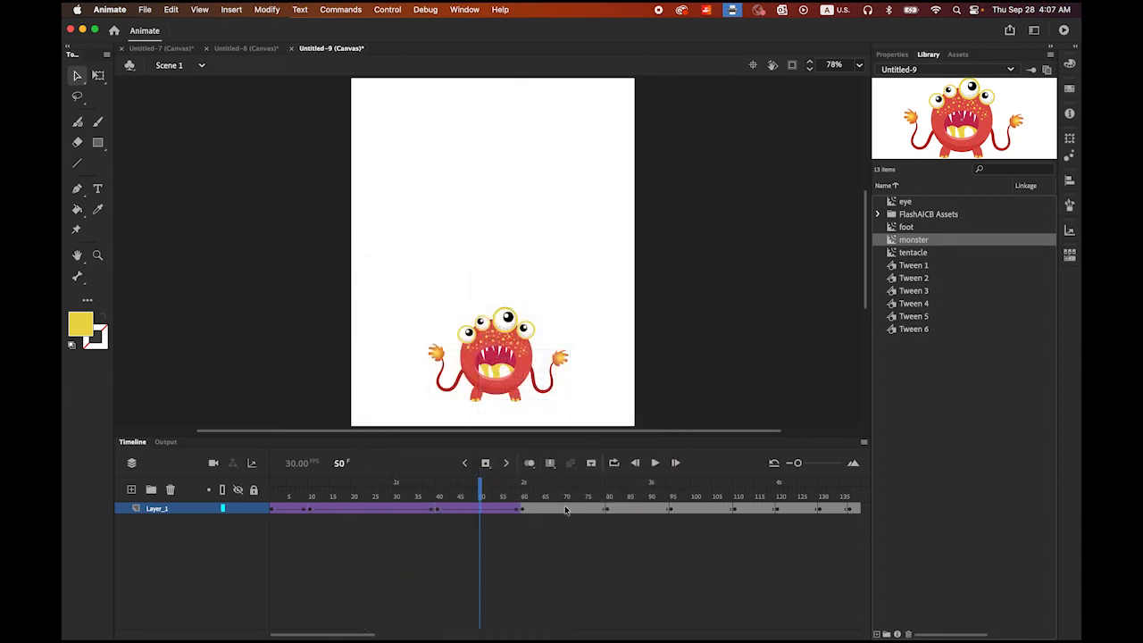
right_click(566, 509)
click(634, 268)
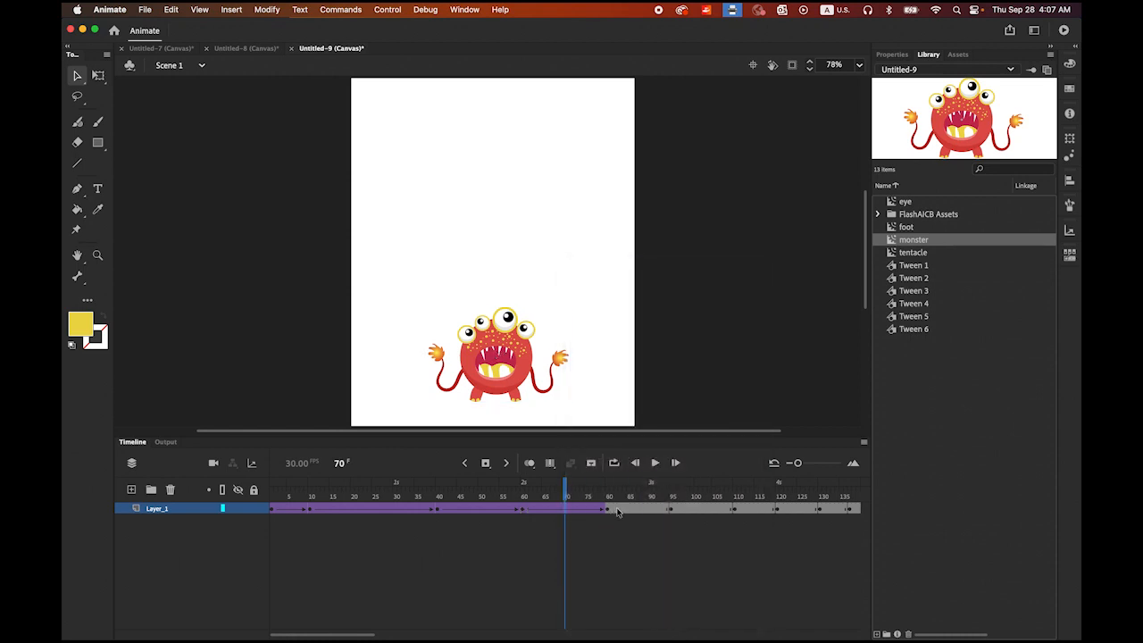
- Create classic tweens on Layer_1 in the four keyframe spans between frames 80 and 130
right_click(639, 510)
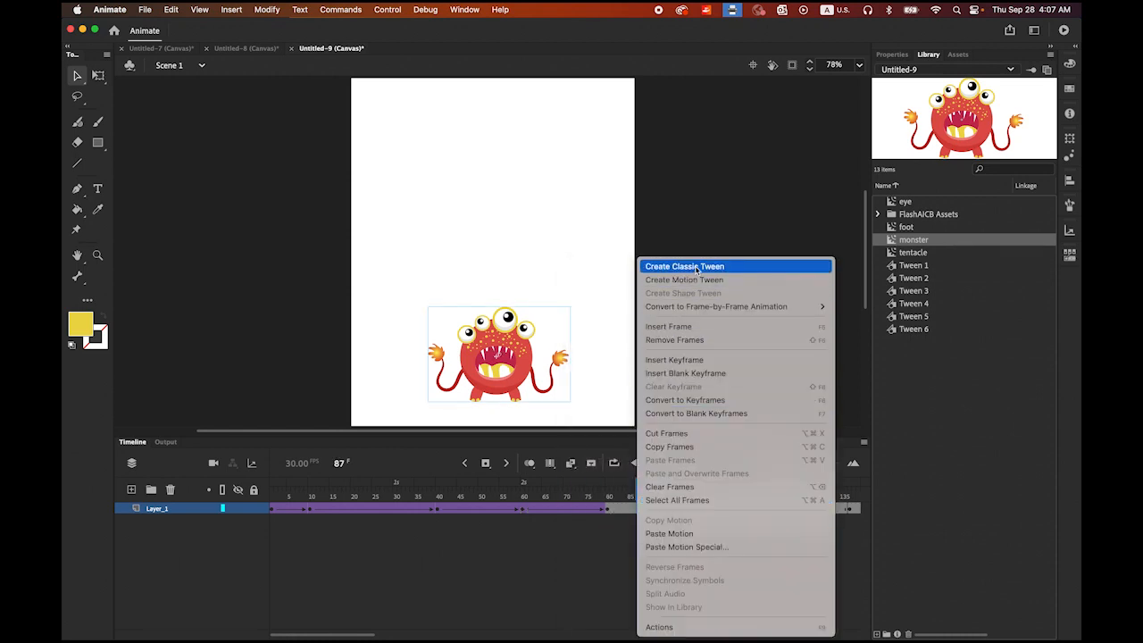
click(679, 263)
right_click(710, 509)
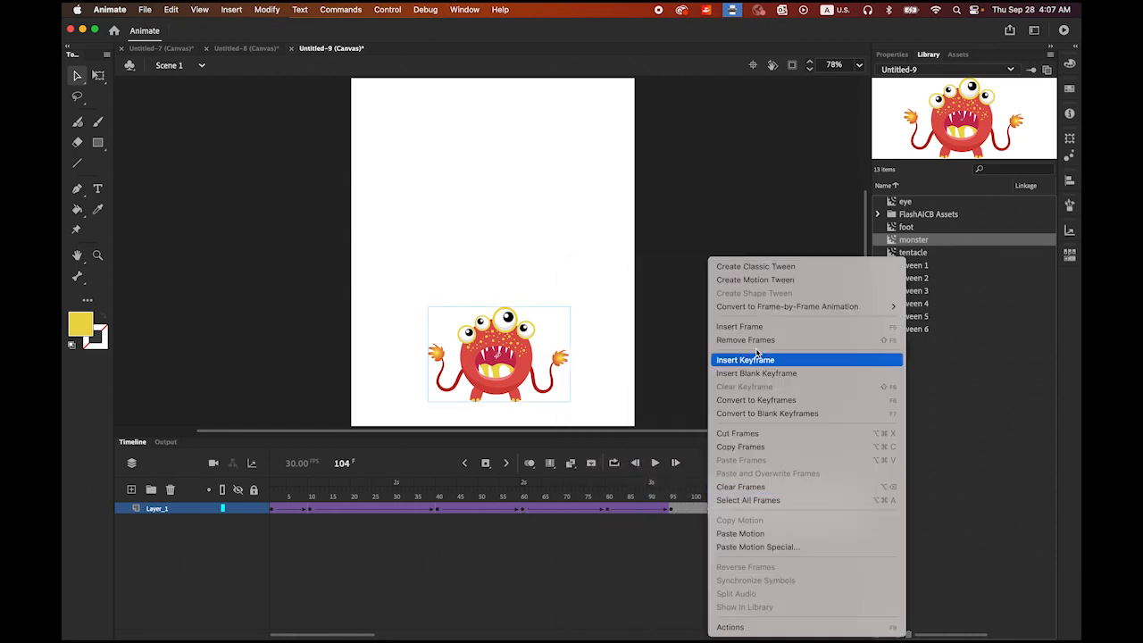
click(768, 263)
right_click(751, 509)
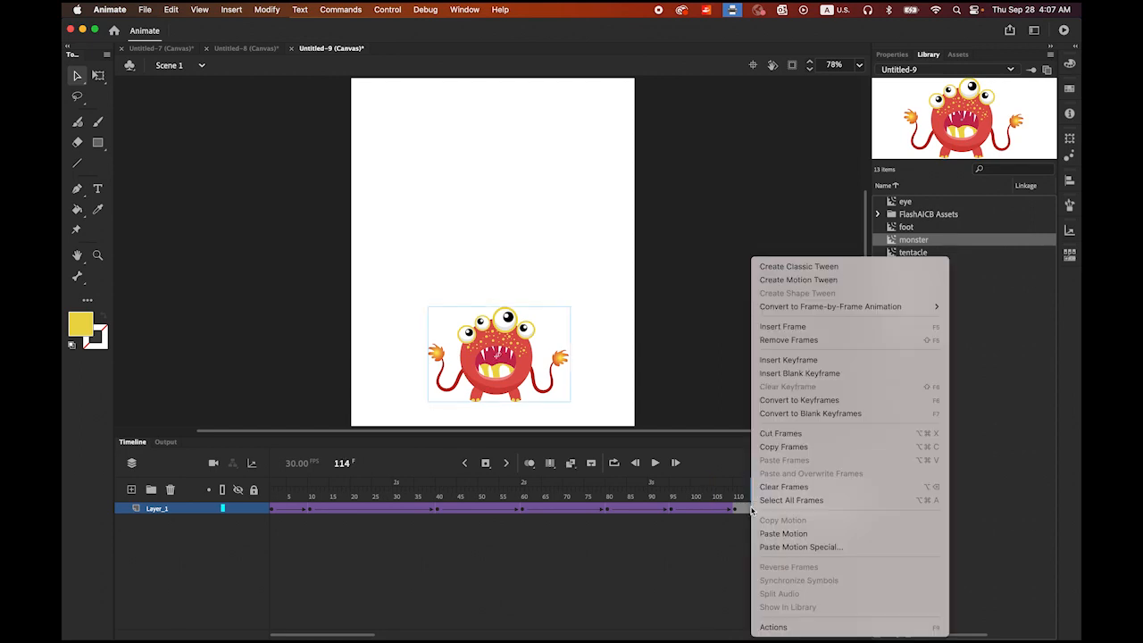
click(830, 265)
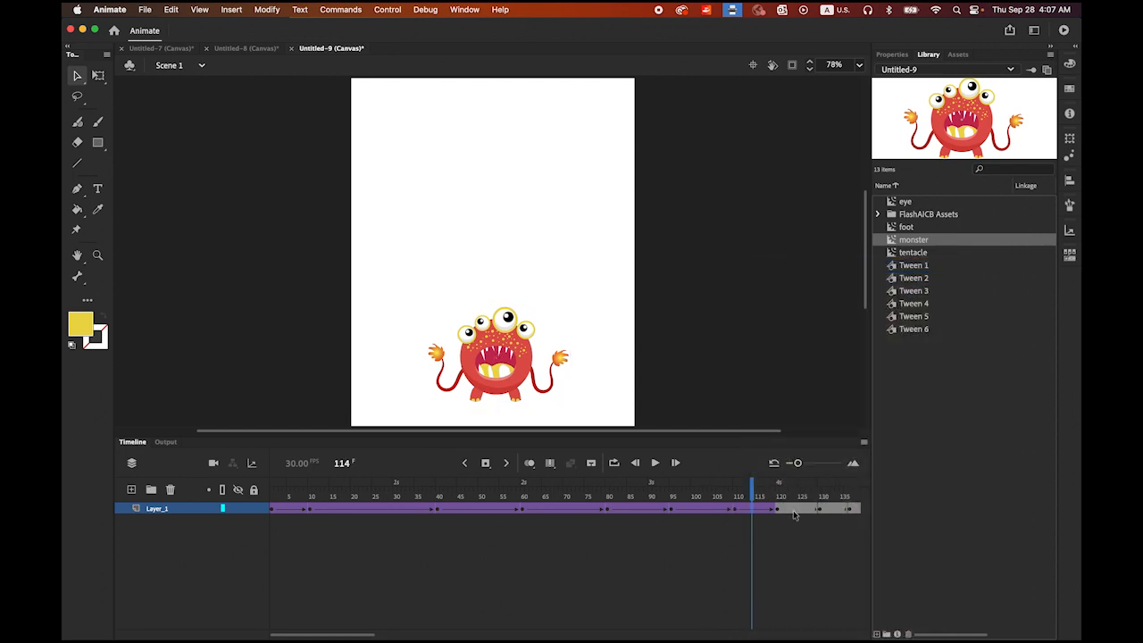
right_click(793, 509)
click(855, 263)
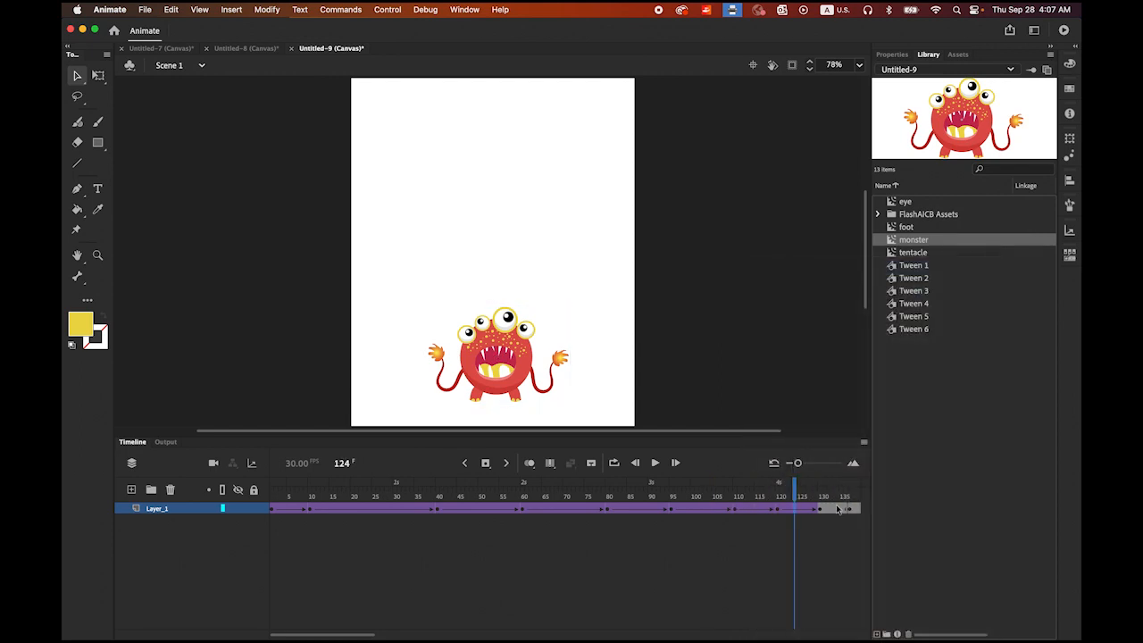
- Create classic tweens on Layer_1 in the remaining keyframe spans between frames 130 and 146
right_click(833, 510)
click(891, 264)
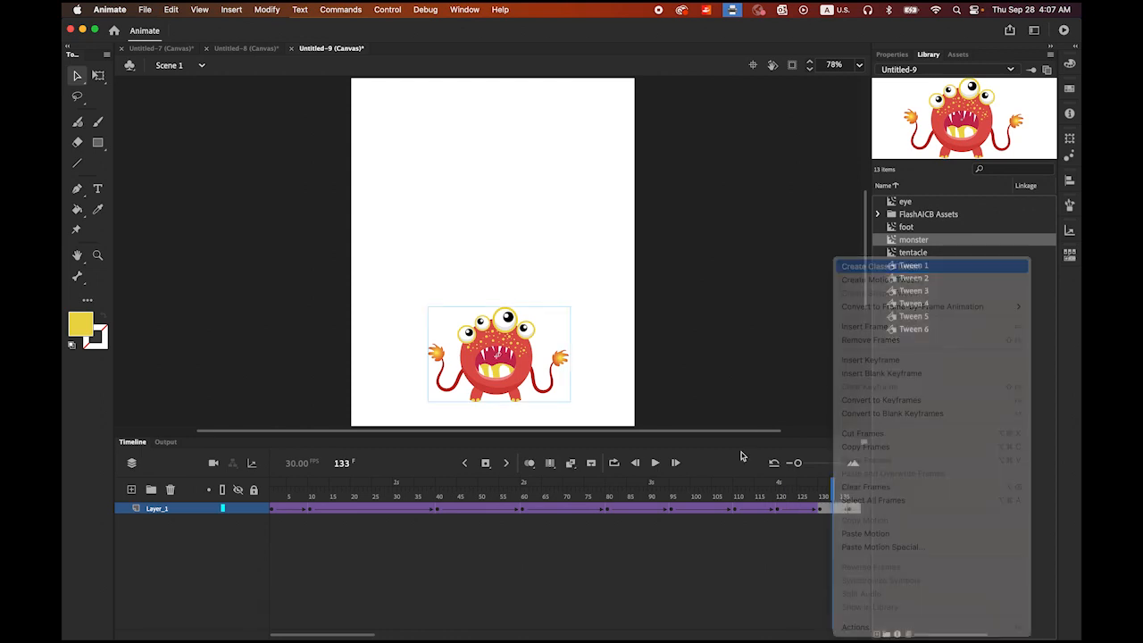
scroll(370, 634, right, 5)
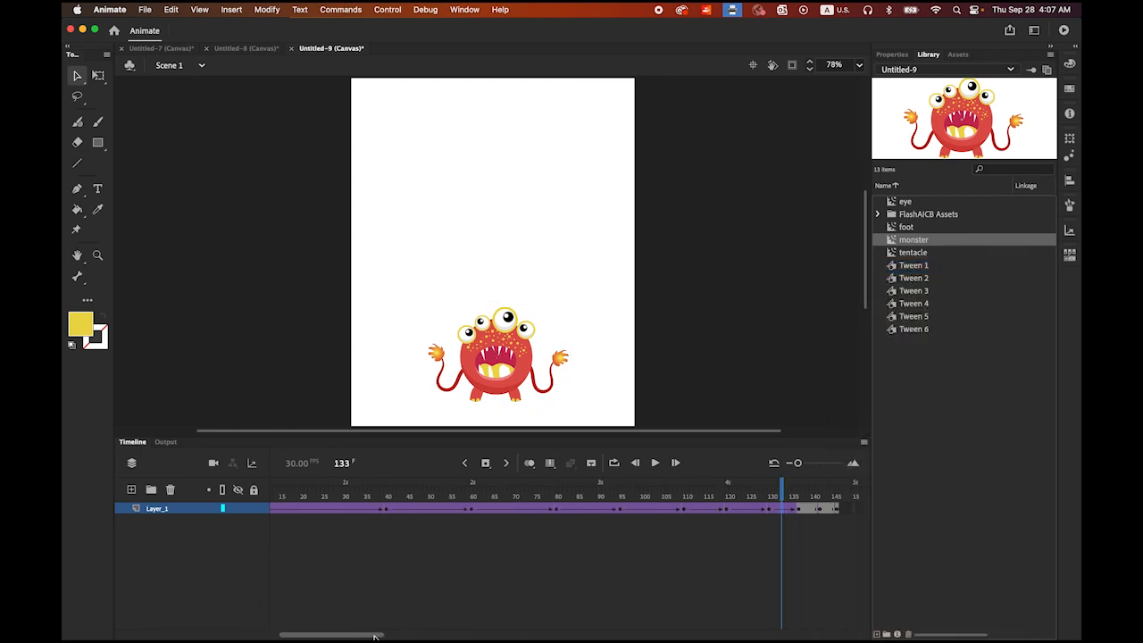
right_click(772, 510)
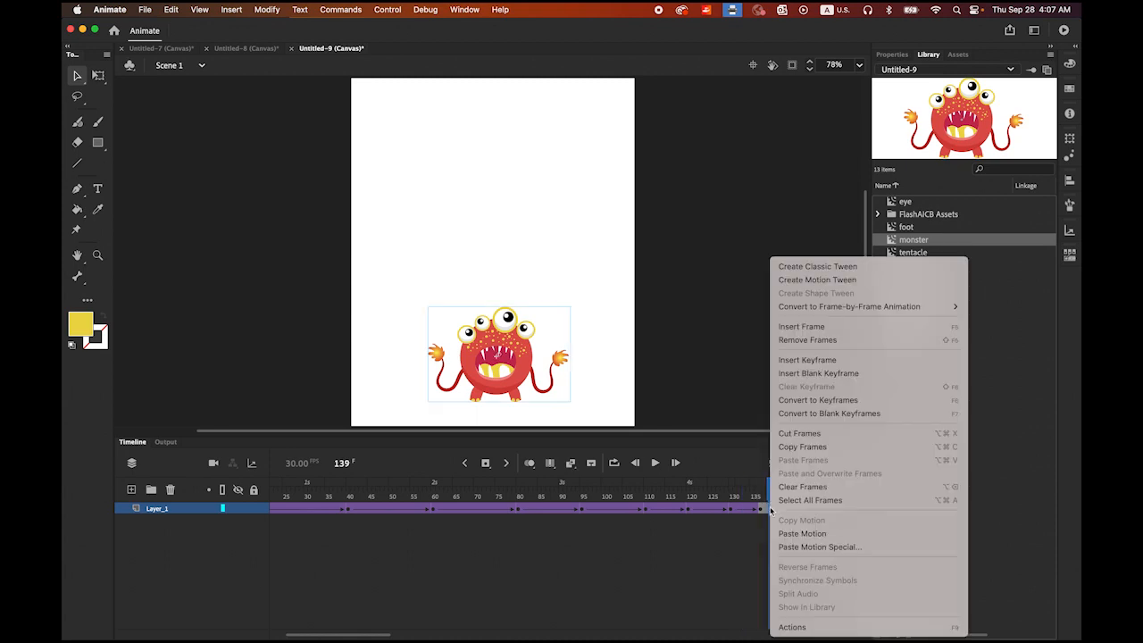
click(835, 265)
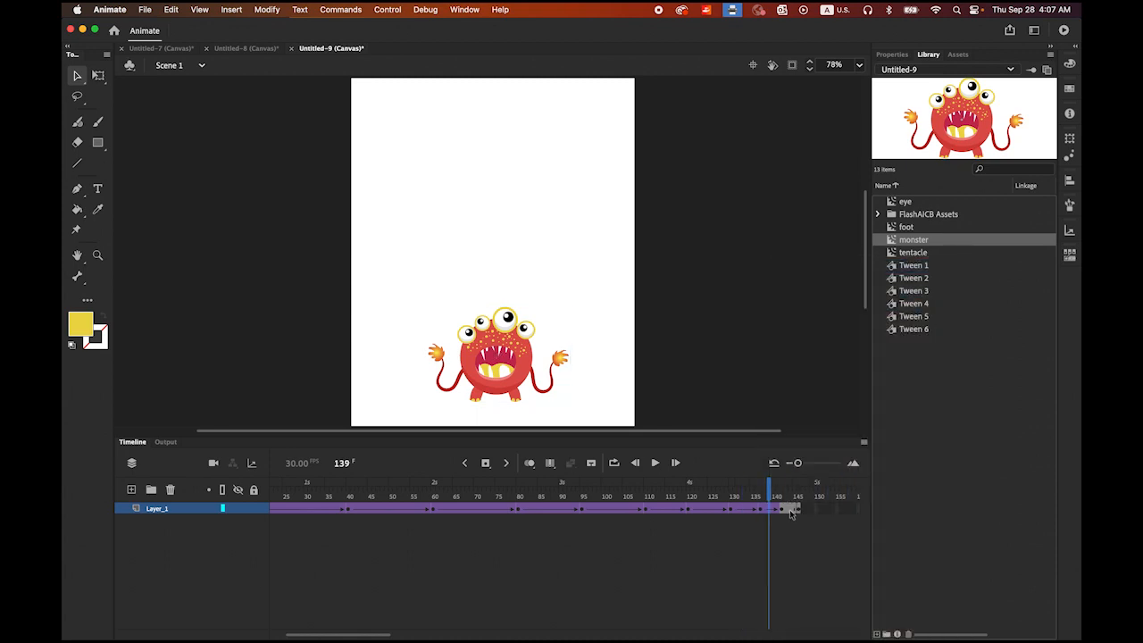
right_click(790, 510)
click(875, 267)
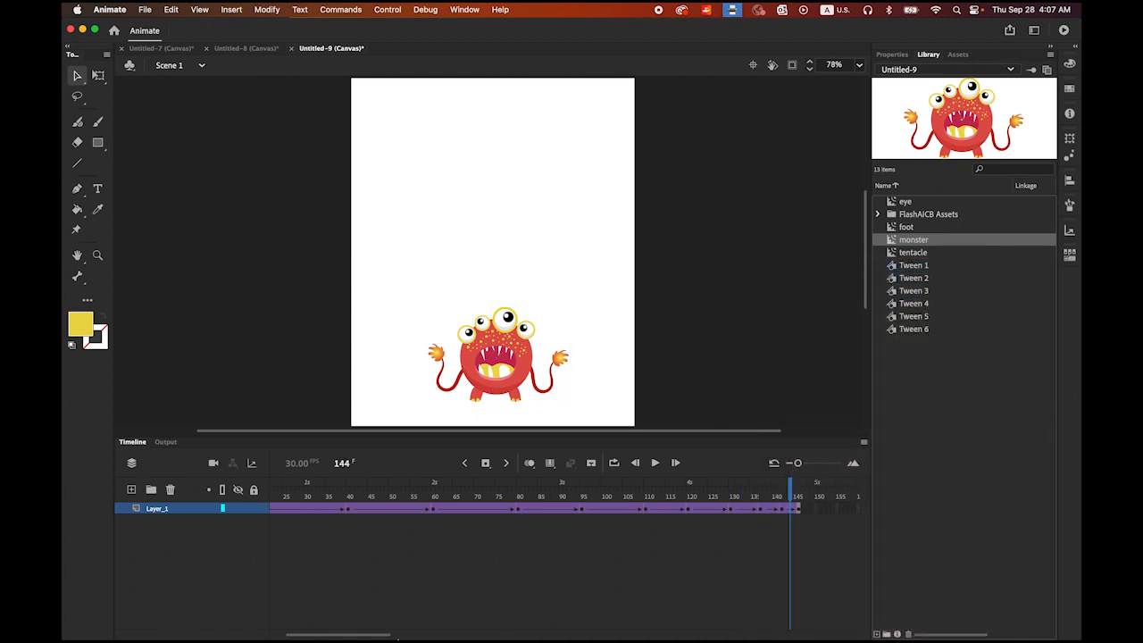
- At frame 1, move the monster straight up to just above the stage's upper edge, and play the timeline to preview its drop
drag(337, 635, 275, 633)
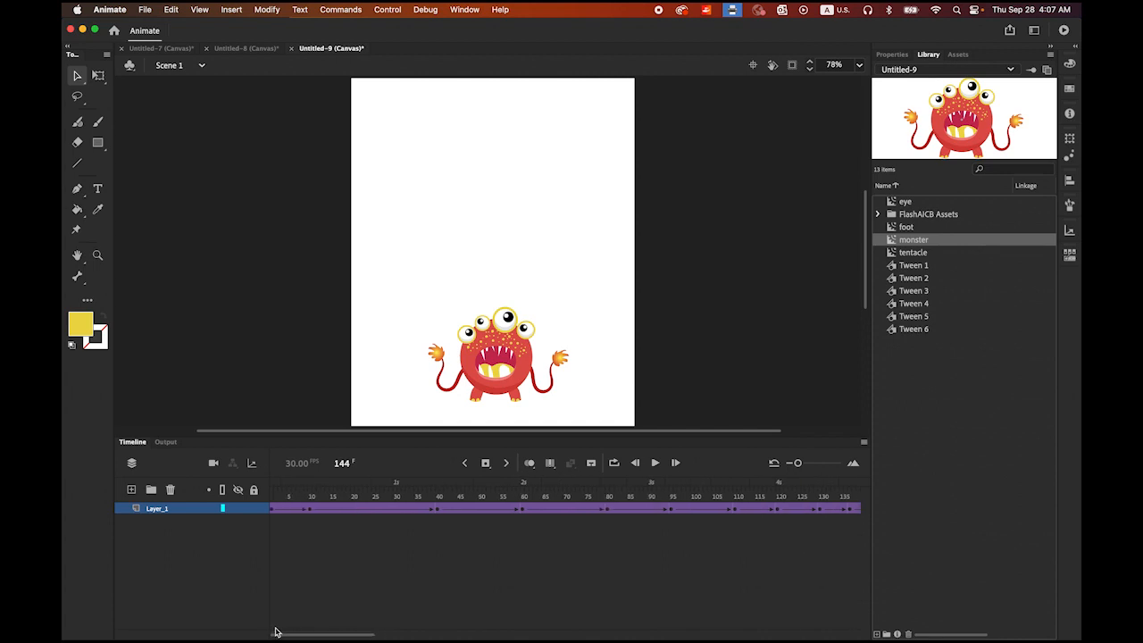
drag(304, 497, 130, 500)
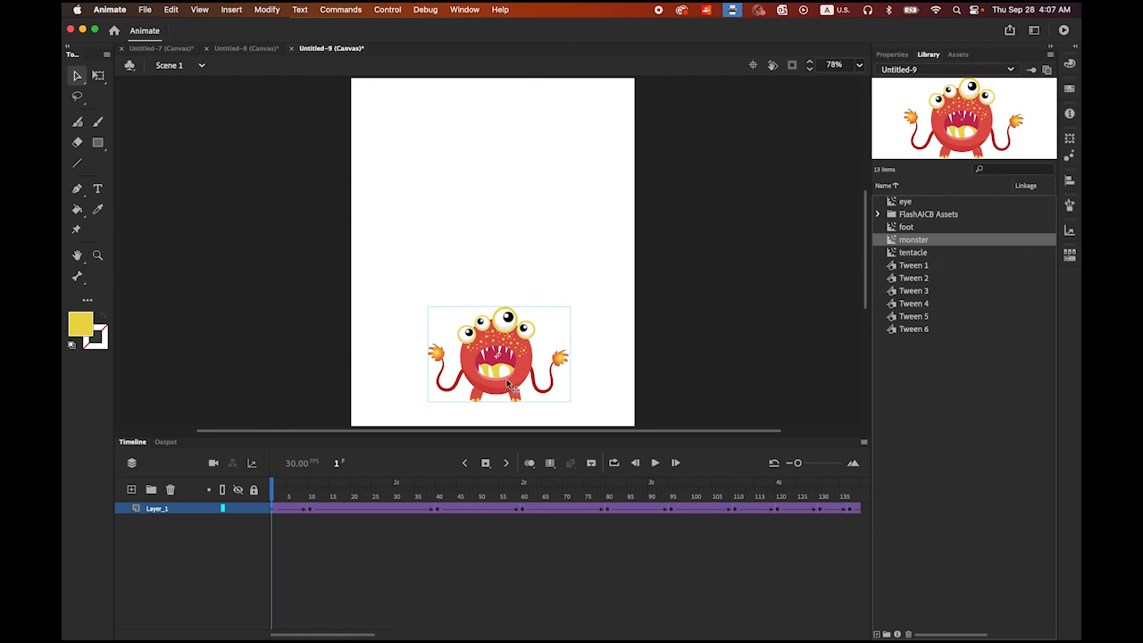
drag(510, 390, 505, 62)
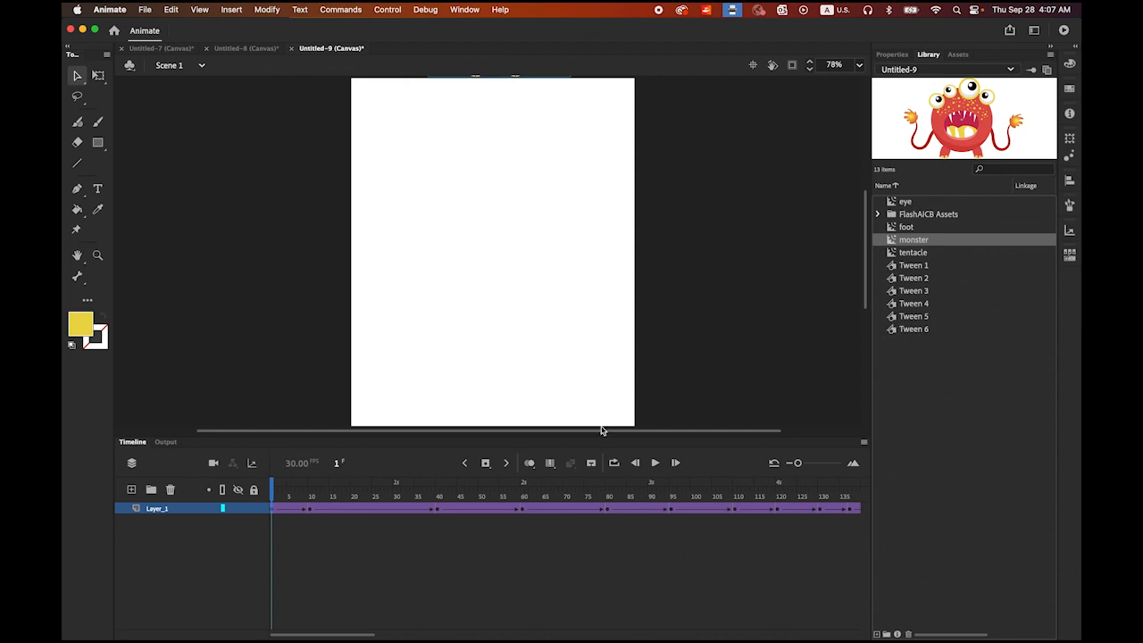
click(656, 462)
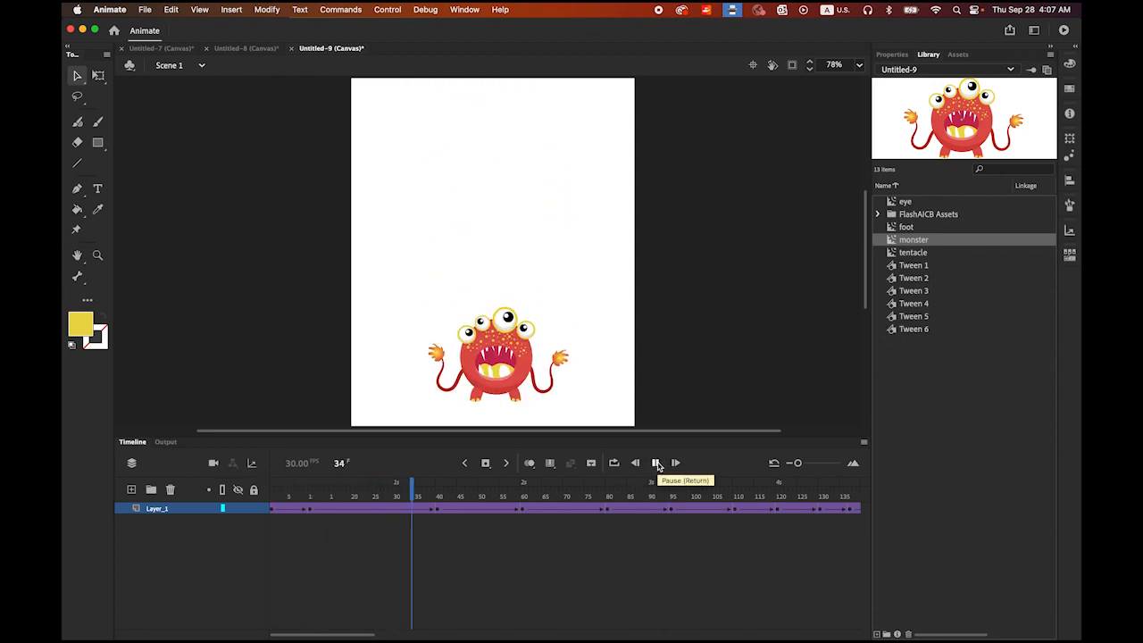
click(656, 463)
- At the frame 40 keyframe, move the monster straight up to just inside the stage's upper edge
drag(435, 496, 437, 527)
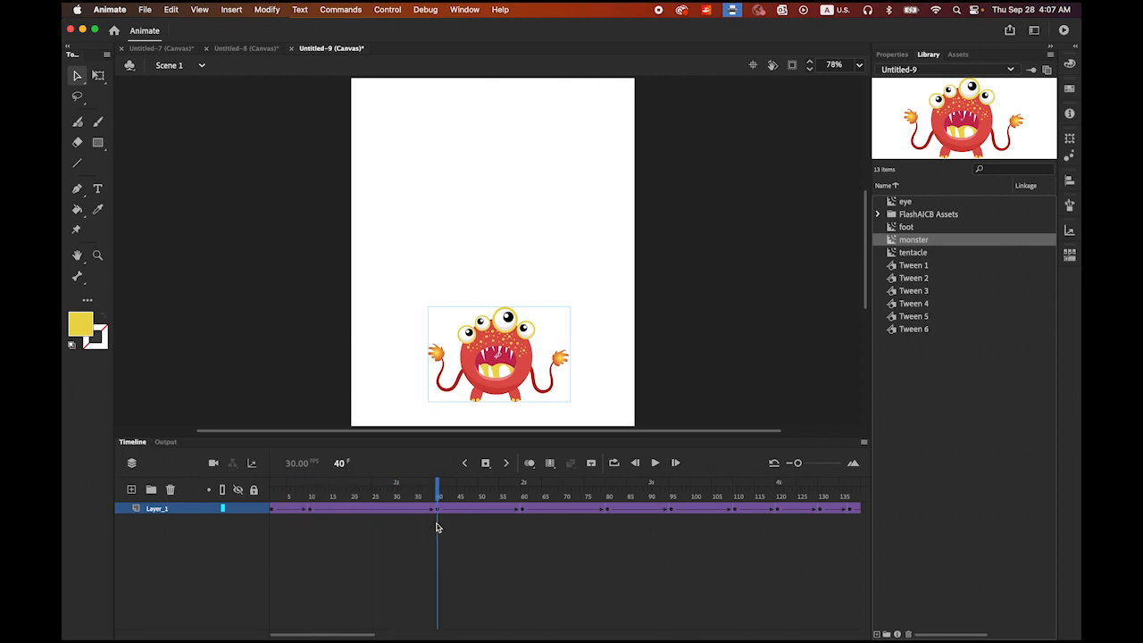
drag(509, 357, 507, 167)
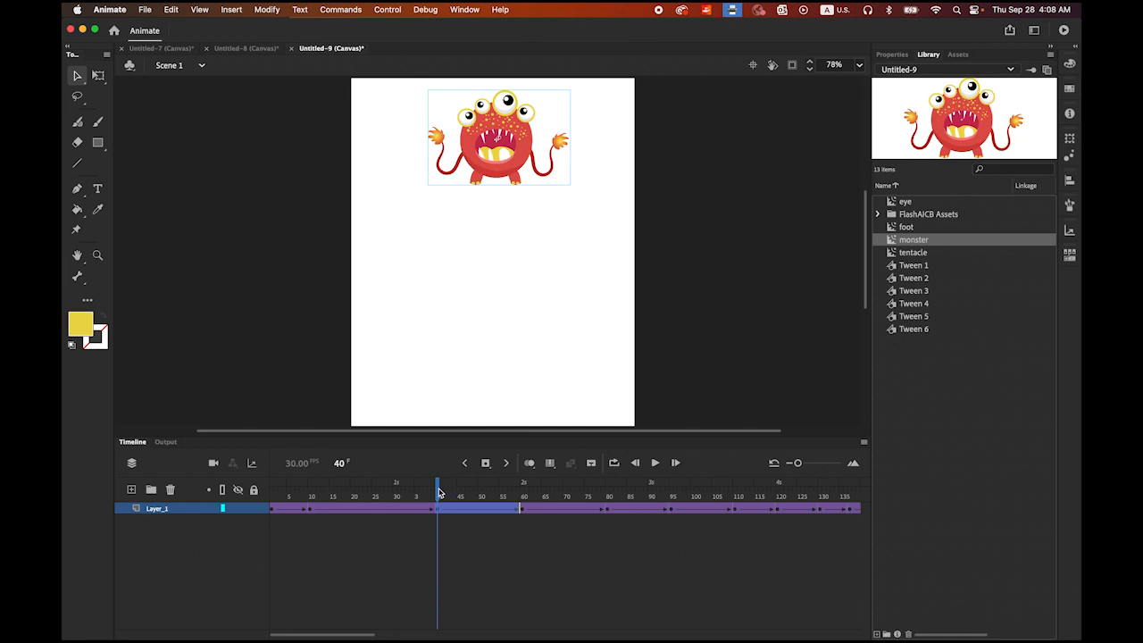
- Move the monster straight up to the stage's upper half at the frame 80 keyframe and to mid-stage at frame 110
drag(438, 492, 608, 515)
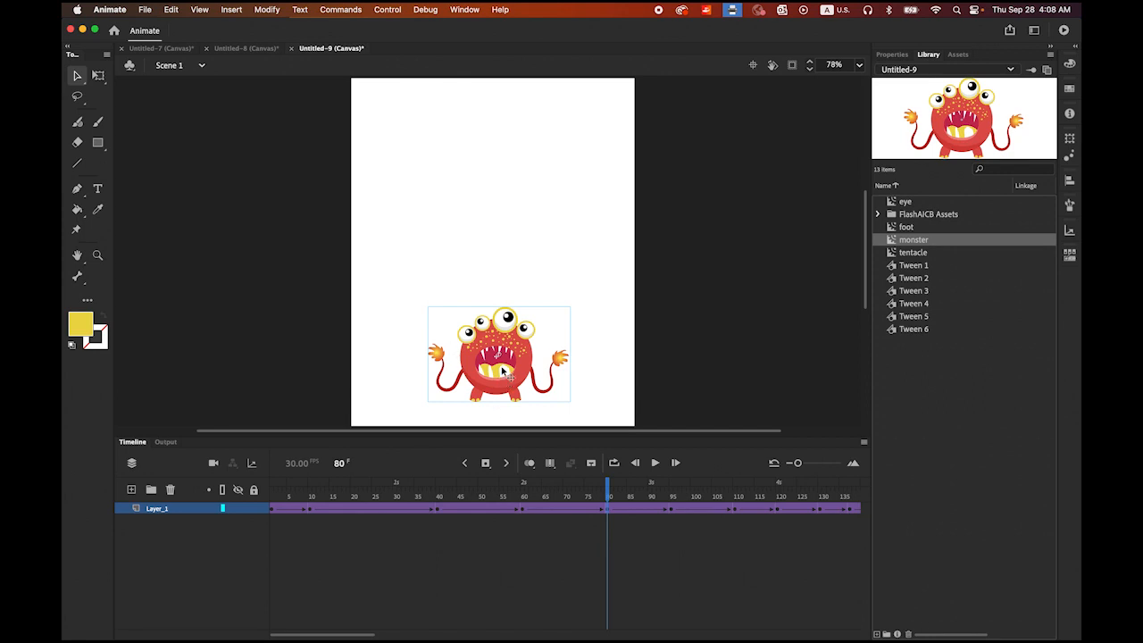
drag(501, 372, 501, 223)
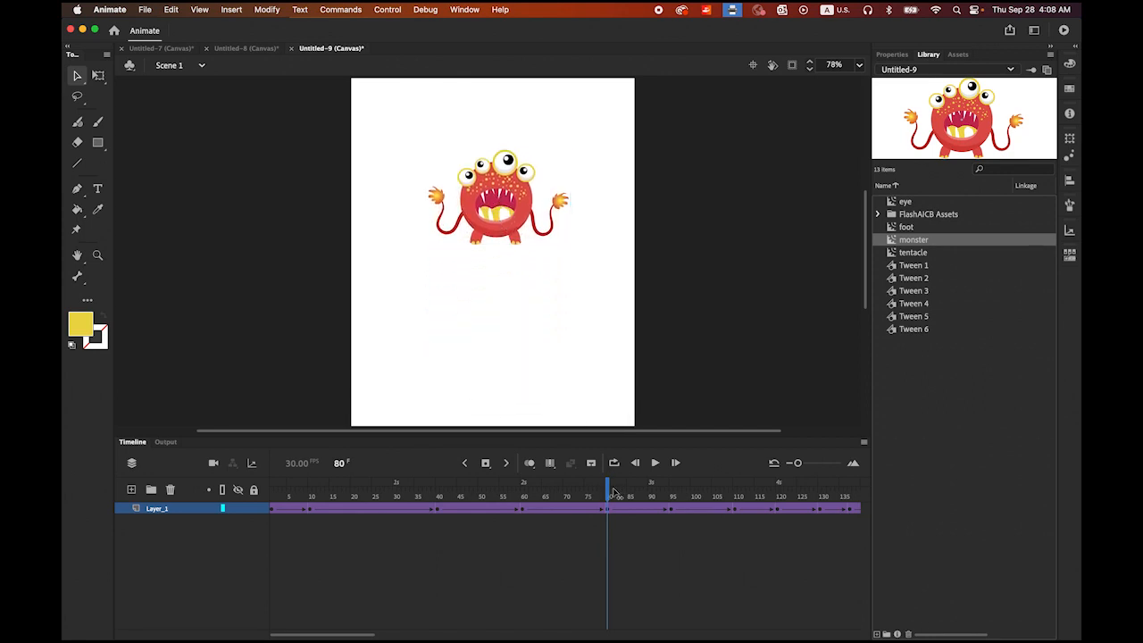
drag(608, 497, 735, 507)
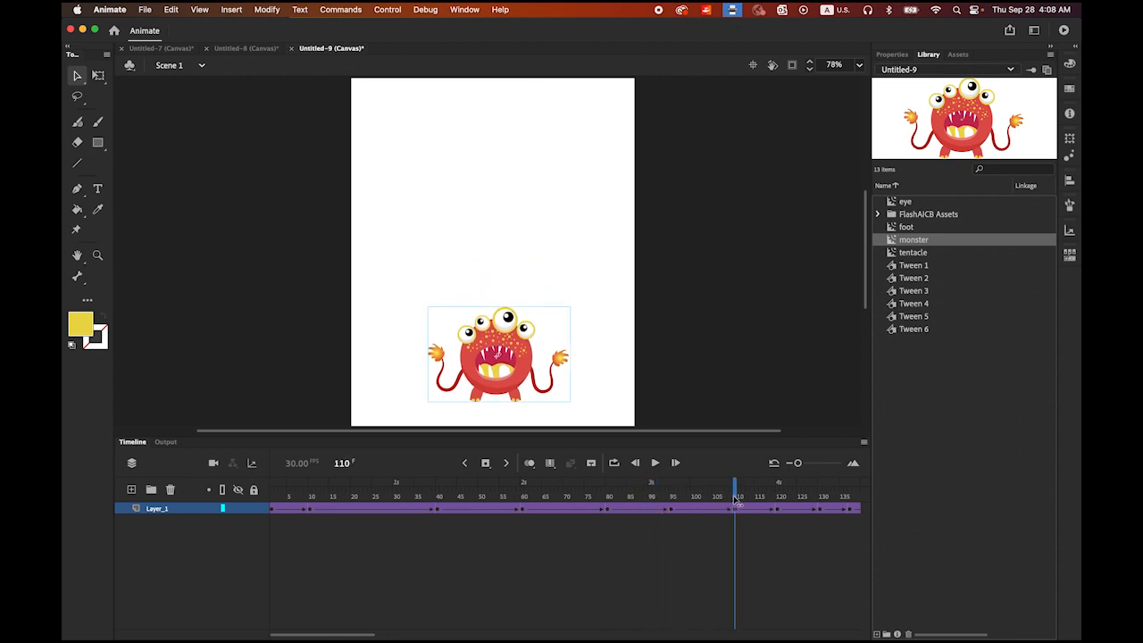
drag(507, 381, 515, 282)
- Raise the monster moderately above its landing position at the frame 130 keyframe and only slightly at frame 142
drag(340, 635, 359, 636)
drag(636, 497, 719, 511)
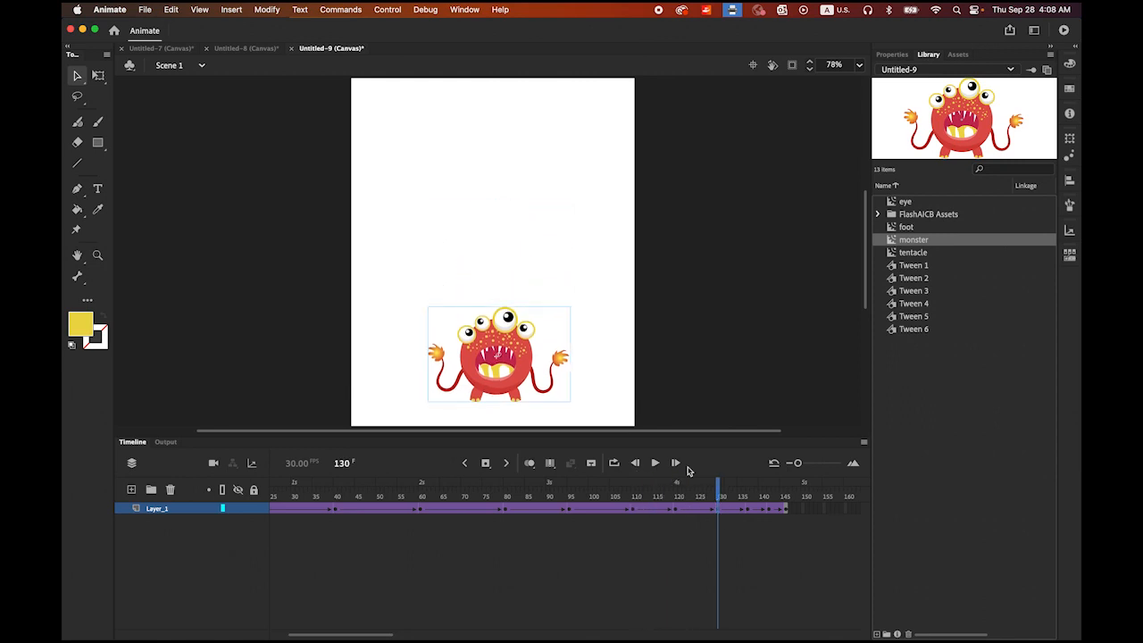
drag(511, 375, 527, 339)
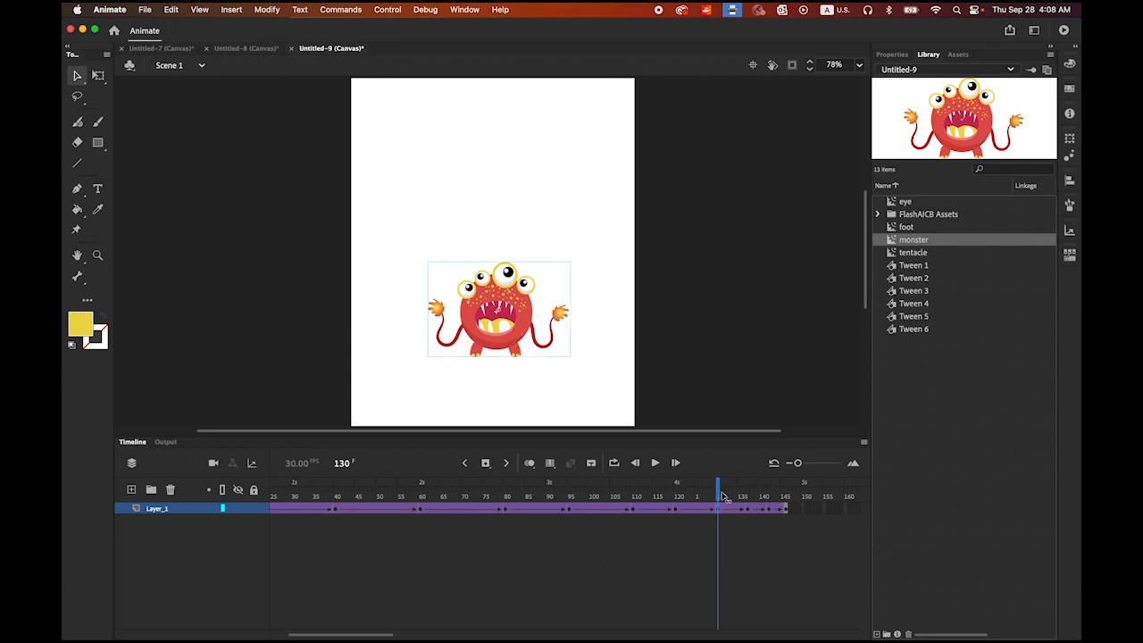
drag(724, 497, 768, 497)
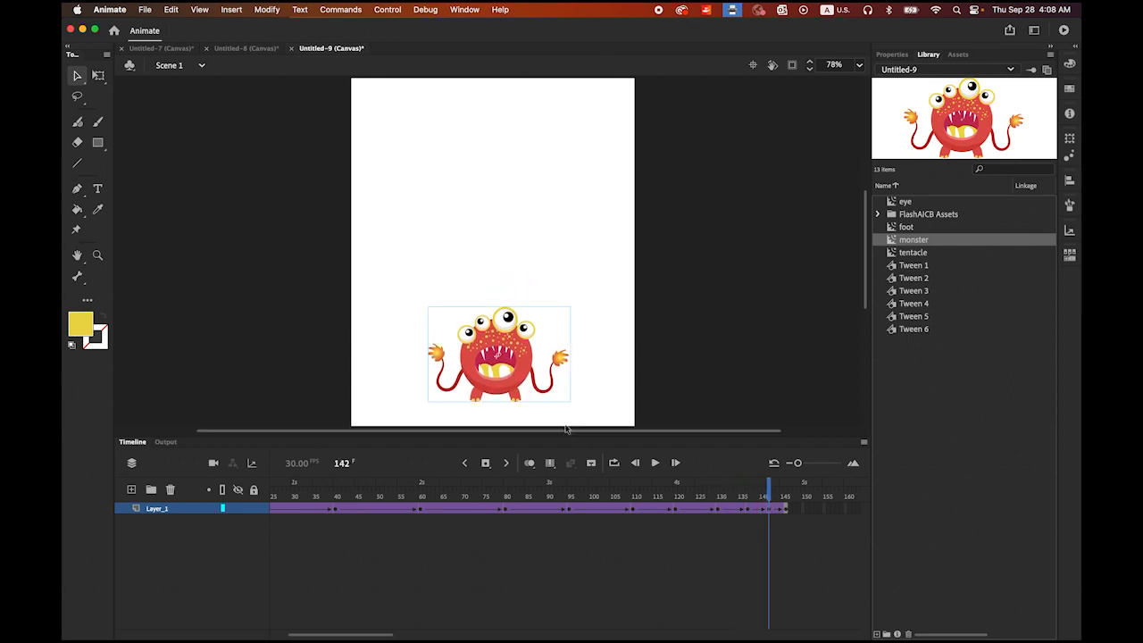
drag(517, 384, 519, 359)
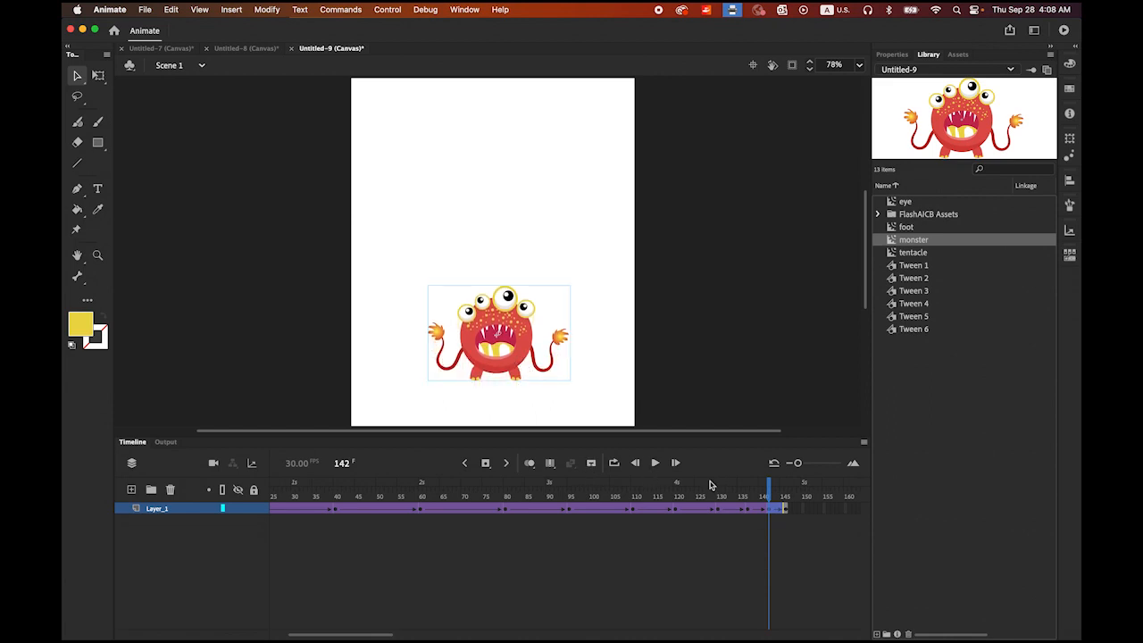
- Play the whole timeline from frame 1 to preview the bounces, and return the playhead to frame 1
drag(768, 495, 167, 473)
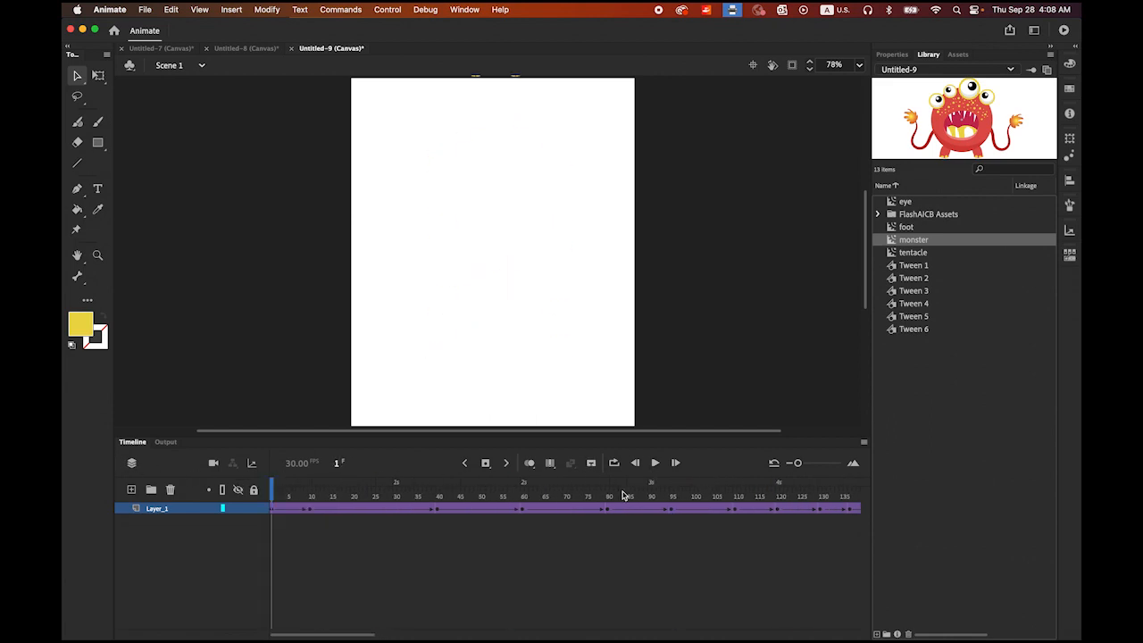
drag(799, 464, 795, 464)
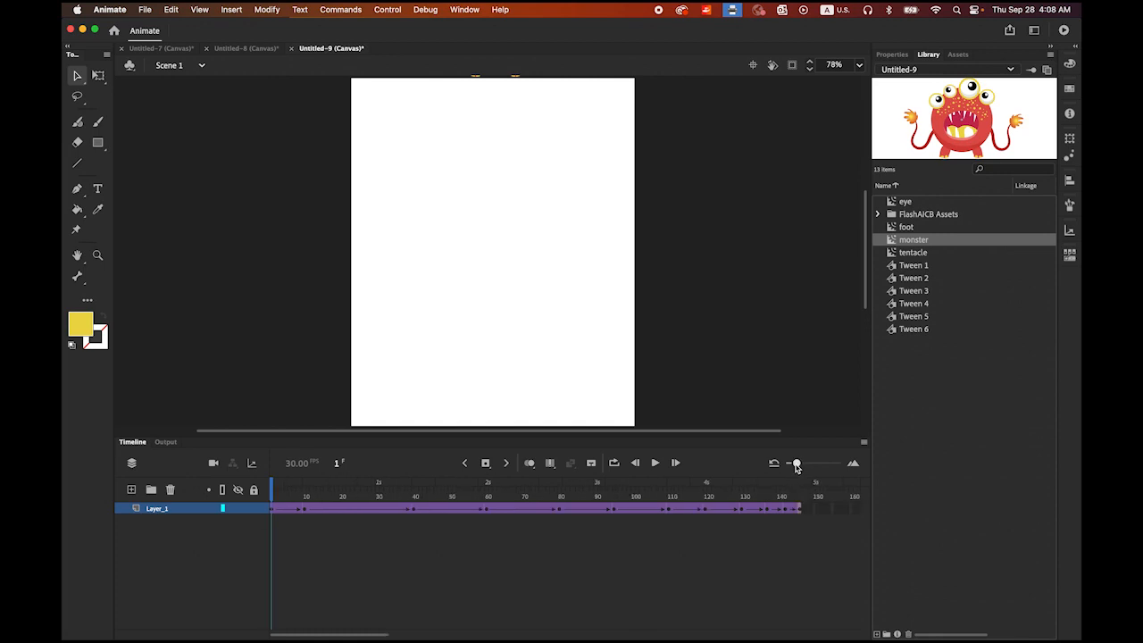
click(655, 463)
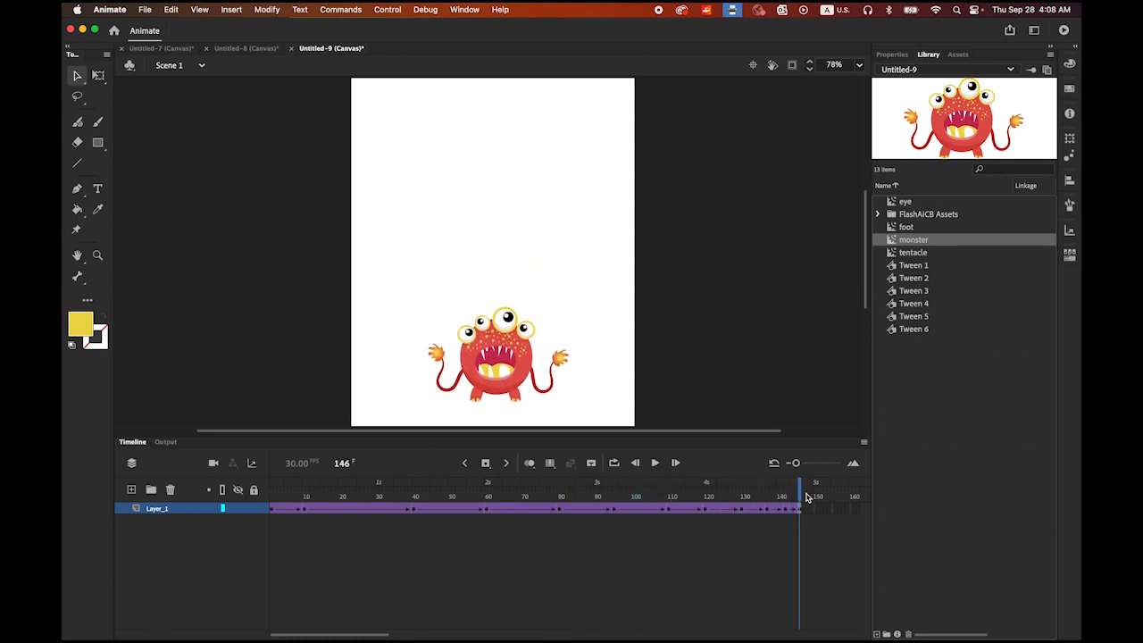
drag(799, 496, 271, 497)
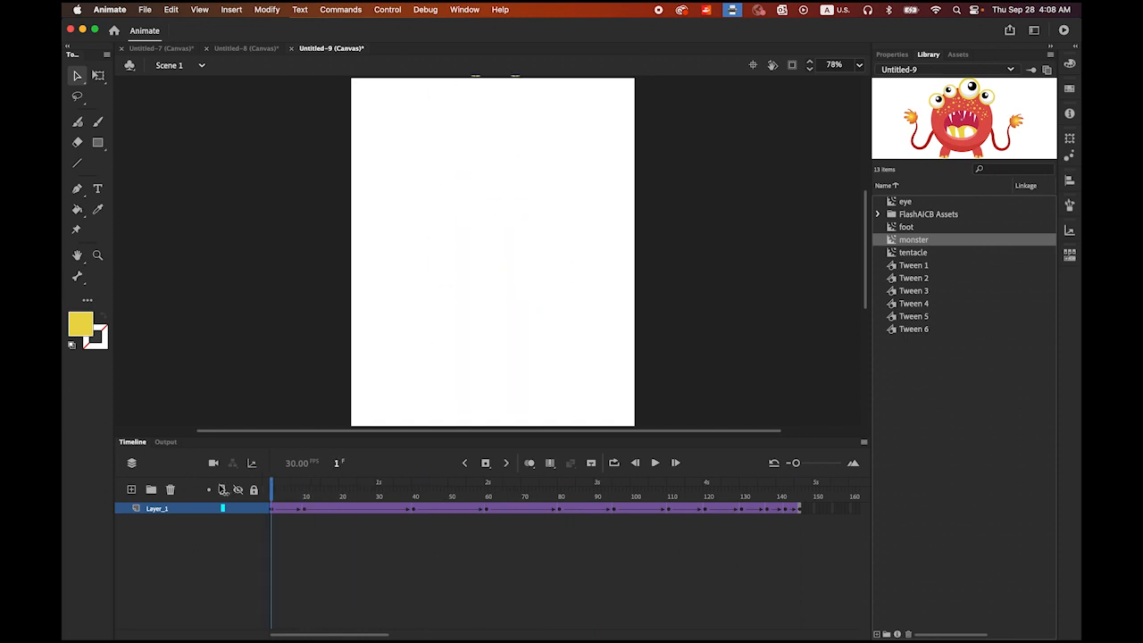
- Set the ease of the classic tween starting at frame 1 to -100
drag(273, 497, 275, 498)
mouse_move(273, 498)
mouse_down()
mouse_move(416, 527)
mouse_move(271, 518)
mouse_up()
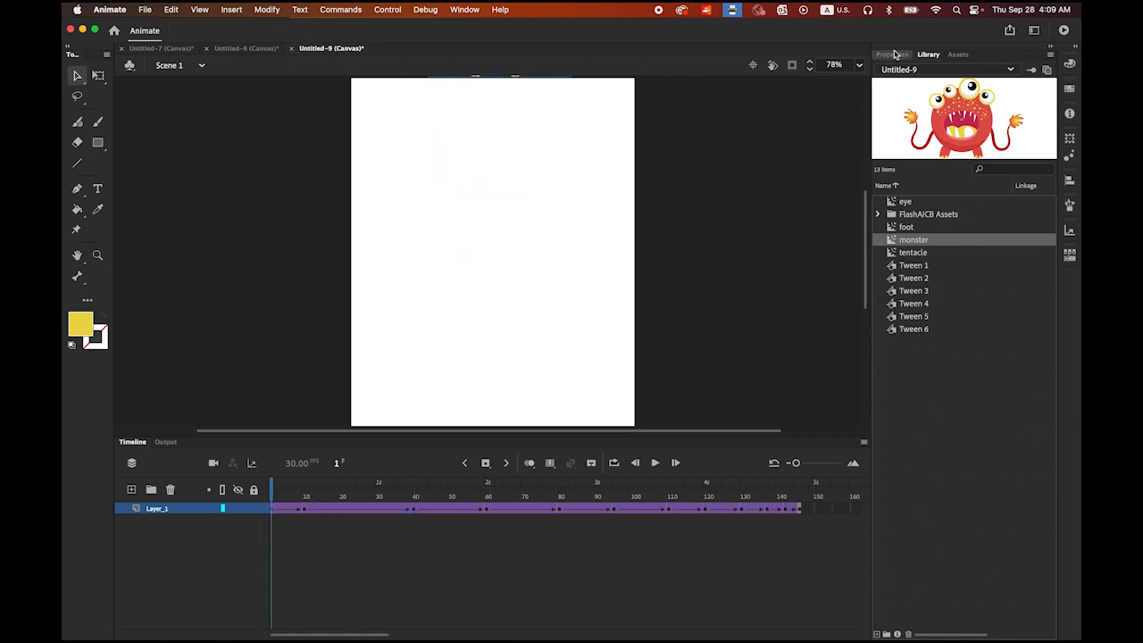
click(892, 54)
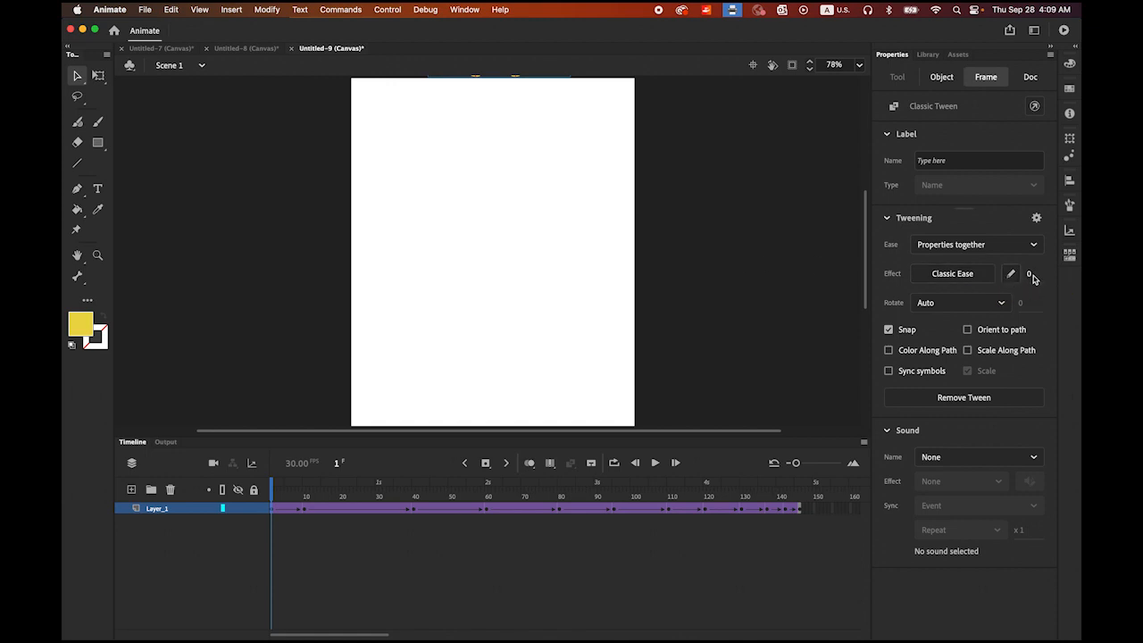
drag(1032, 273, 811, 266)
- Set the classic tween ease to 100 for the span starting at frame 10 and -100 for the span starting at frame 40
click(304, 510)
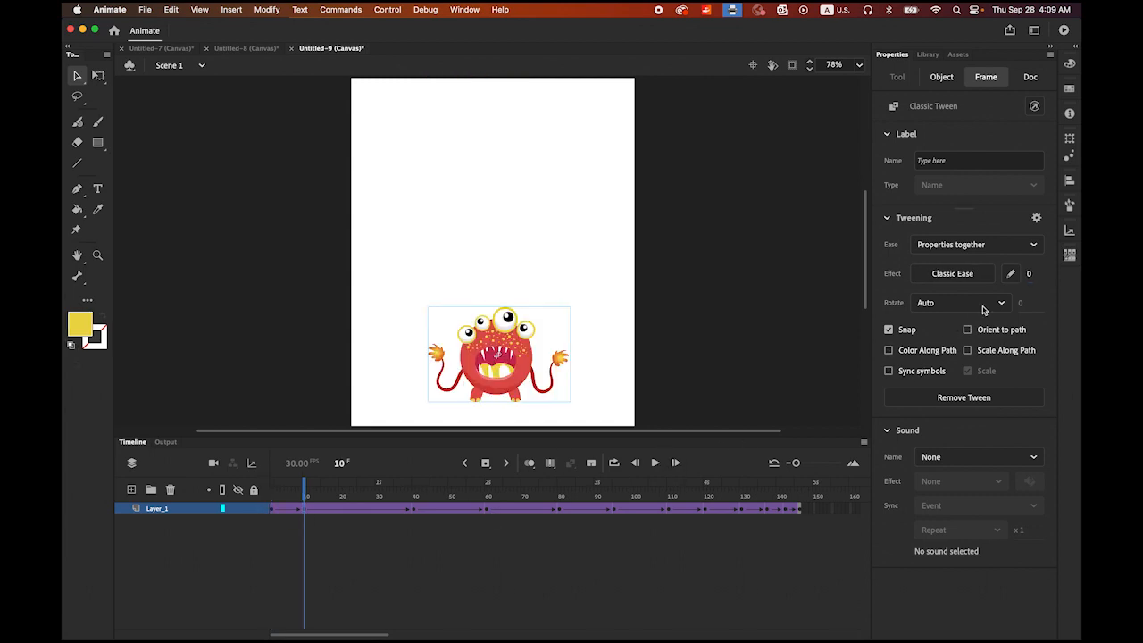
click(1030, 274)
text(100)
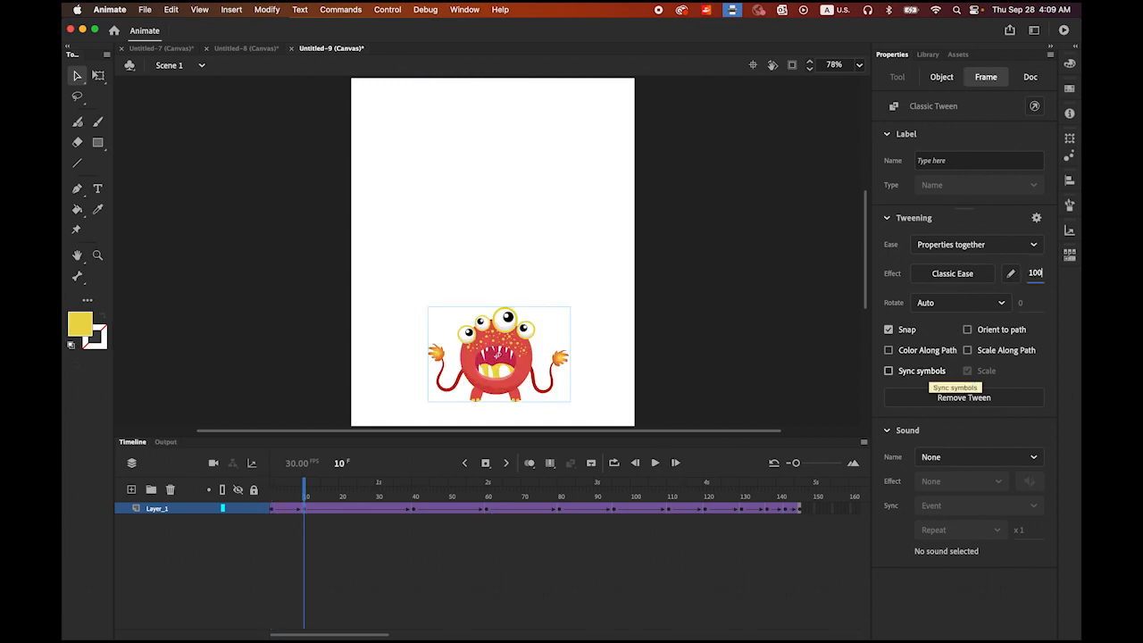
key(Return)
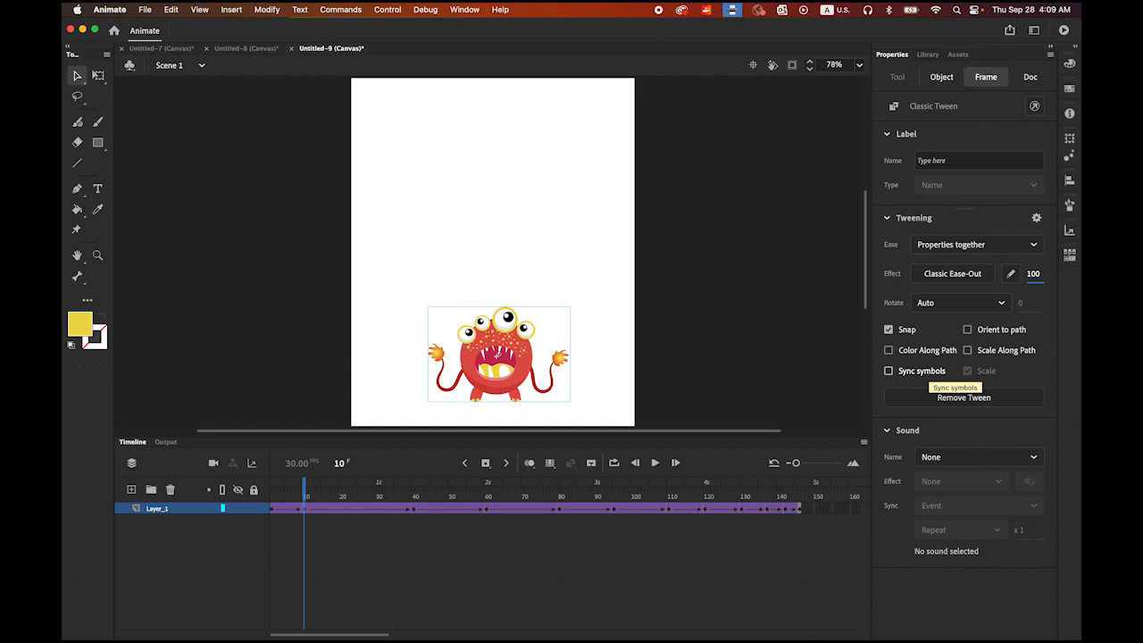
click(413, 510)
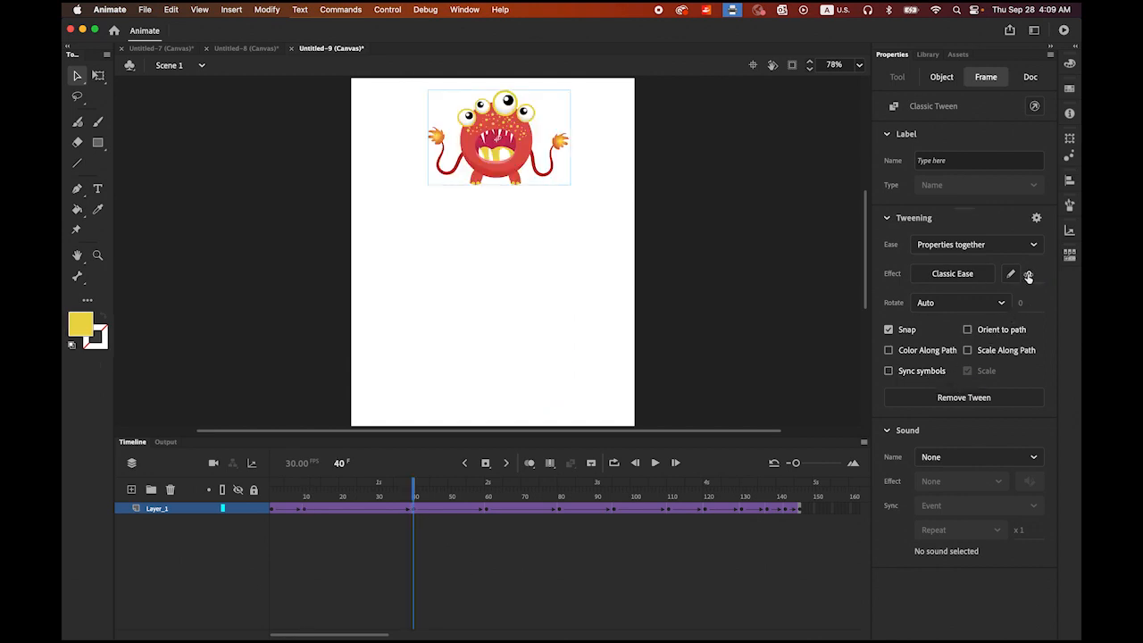
drag(1029, 275, 771, 283)
- Try an ease of 100 on the tween from within its span at frame 61, and undo it
click(489, 509)
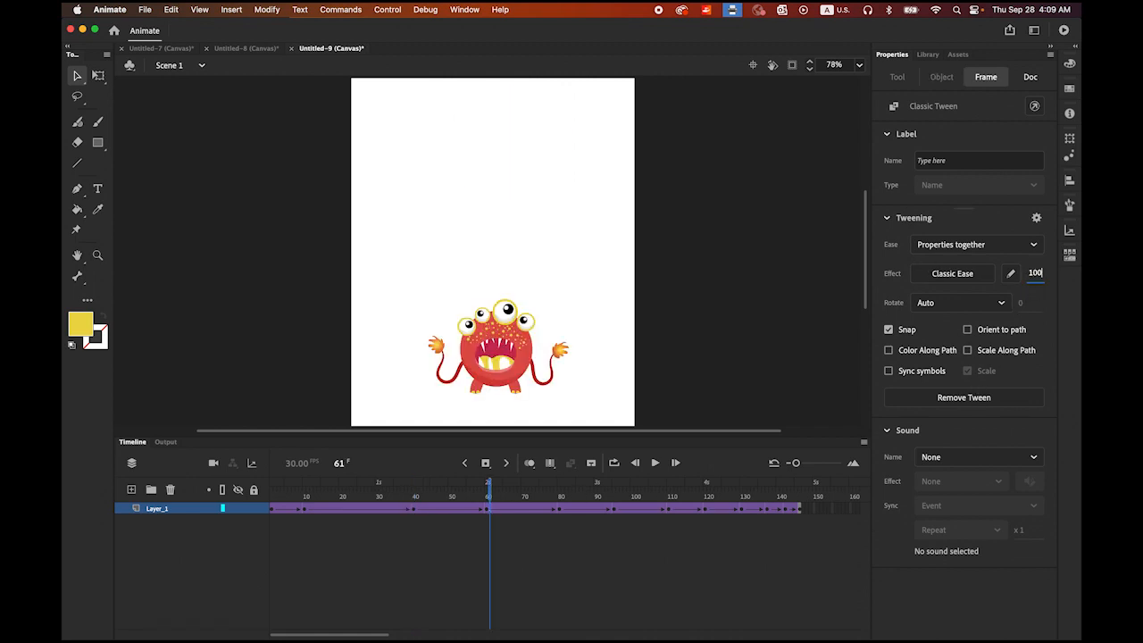
key(Return)
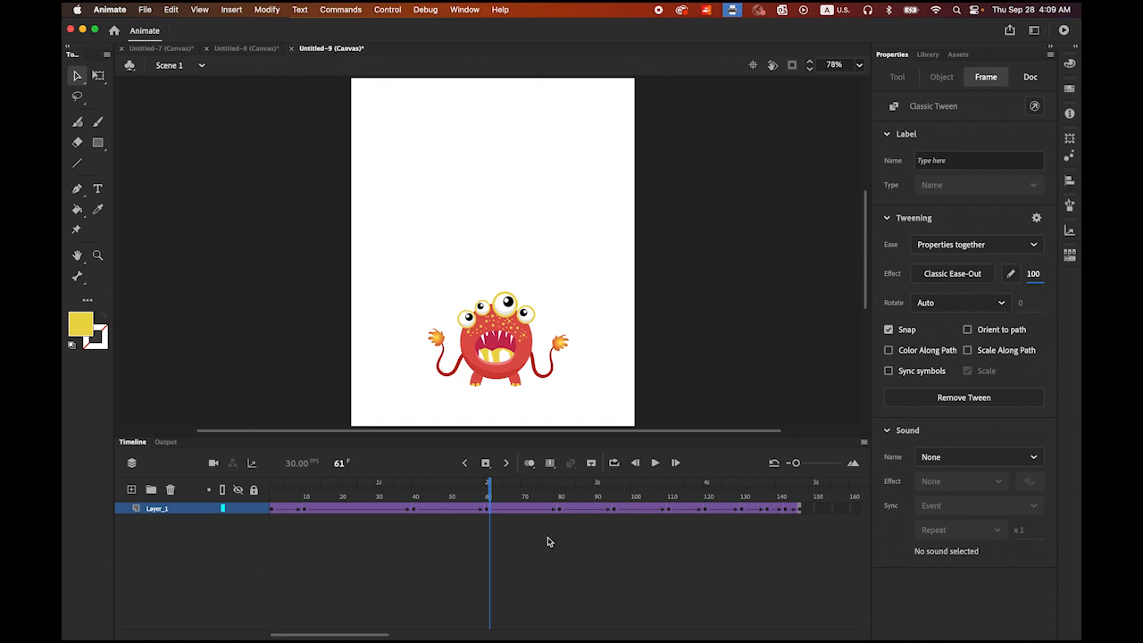
key(super+z)
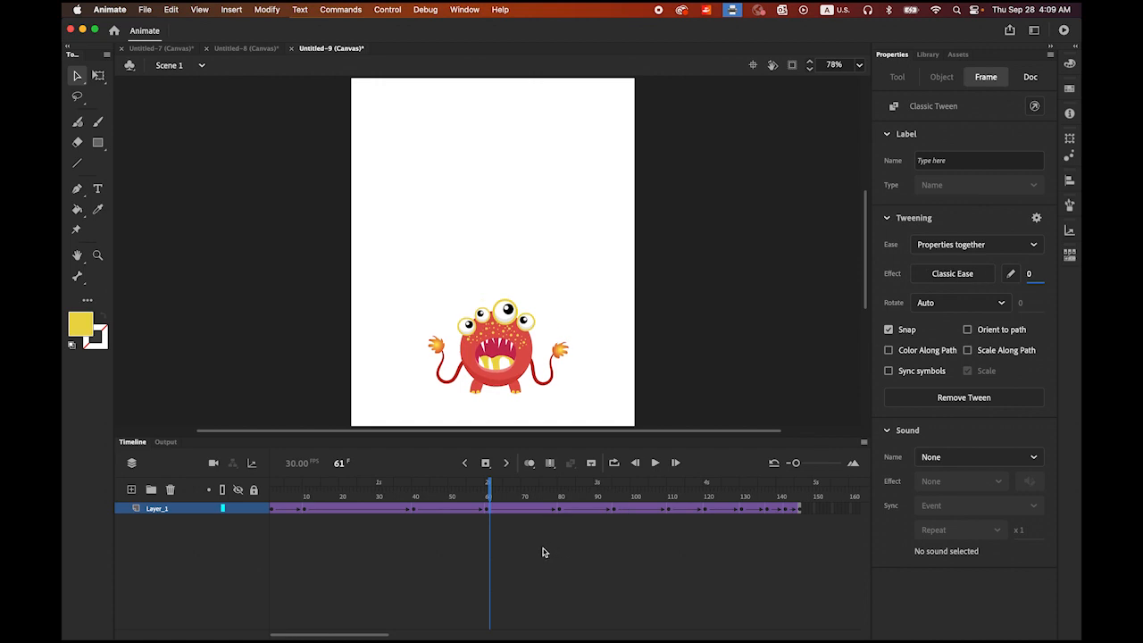
- Compare the eases at frames 10, 40 and 60, try an ease of 100 on the frame 60 tween, and reset it to 0
click(486, 510)
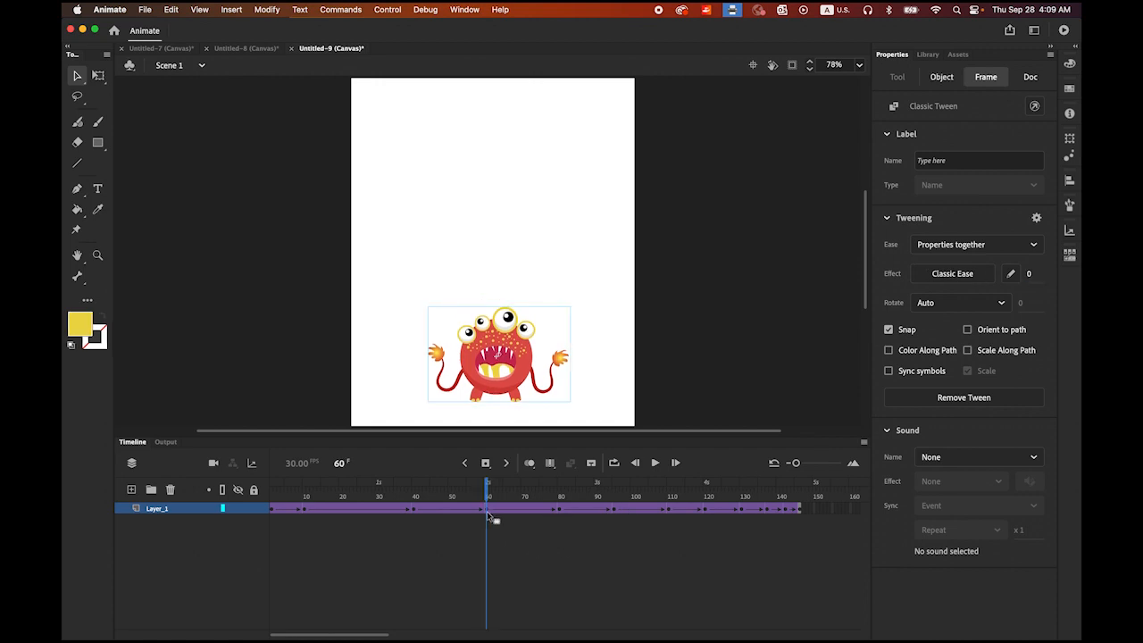
click(304, 510)
click(414, 510)
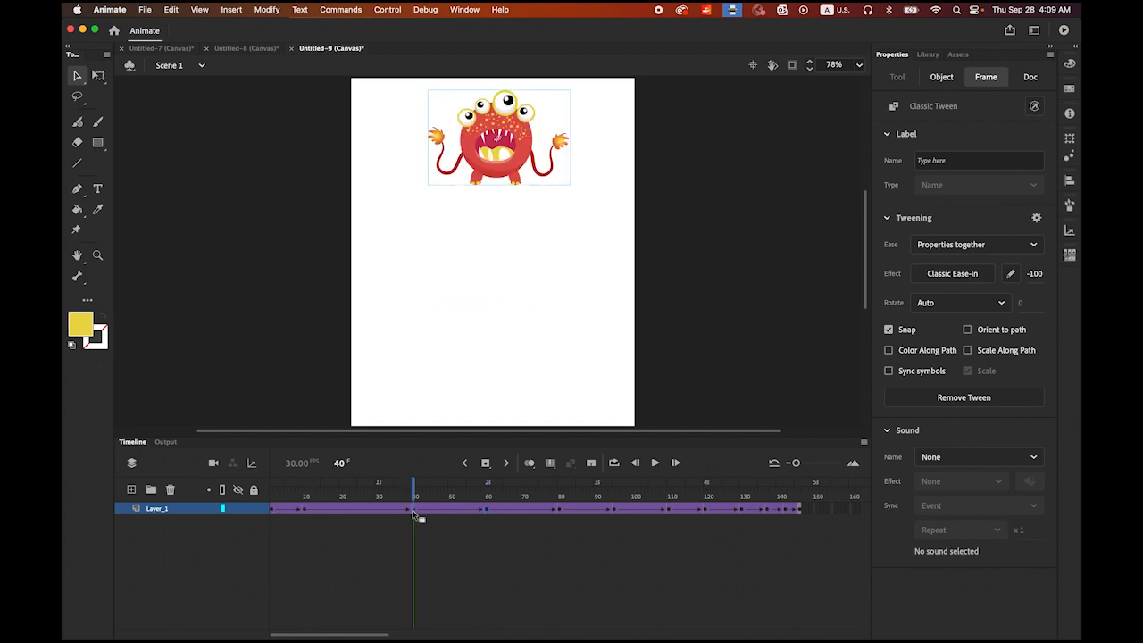
click(488, 510)
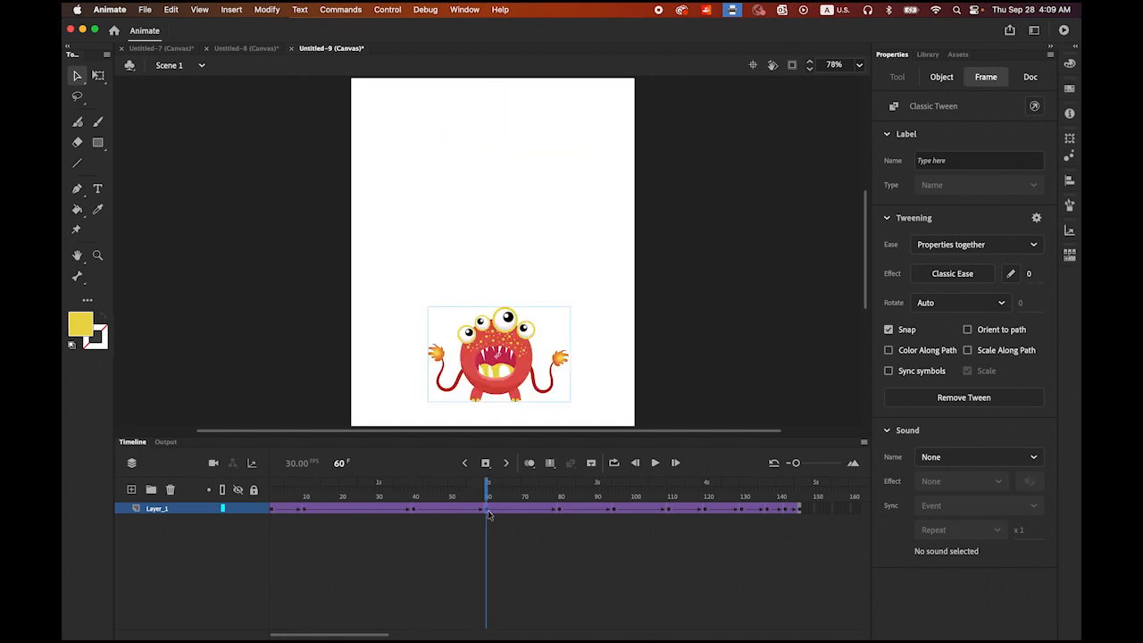
click(1031, 274)
key(Return)
click(490, 509)
click(490, 509)
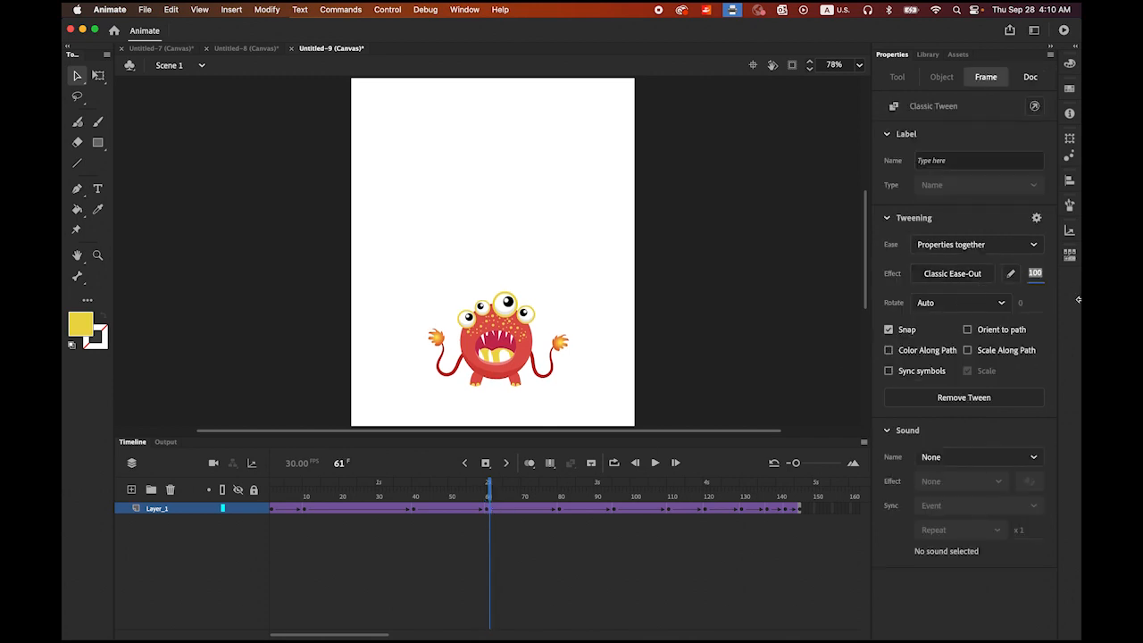
text(0)
key(Return)
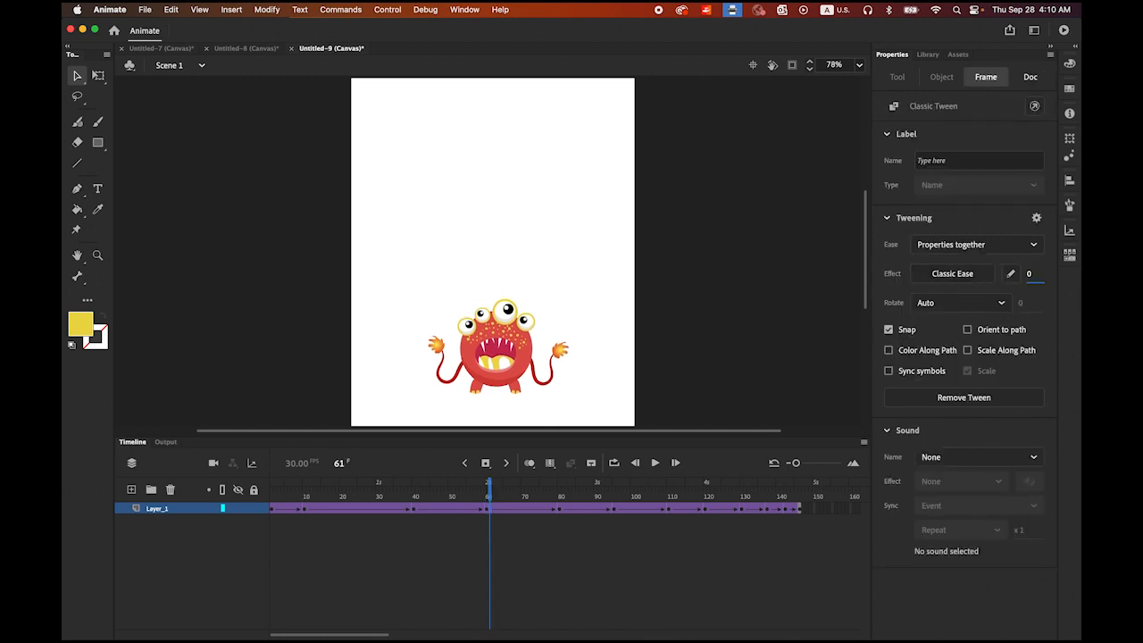
- Ease in the tween starting at frame 80, and set the ease of the tween starting at frame 95 to 100
click(561, 511)
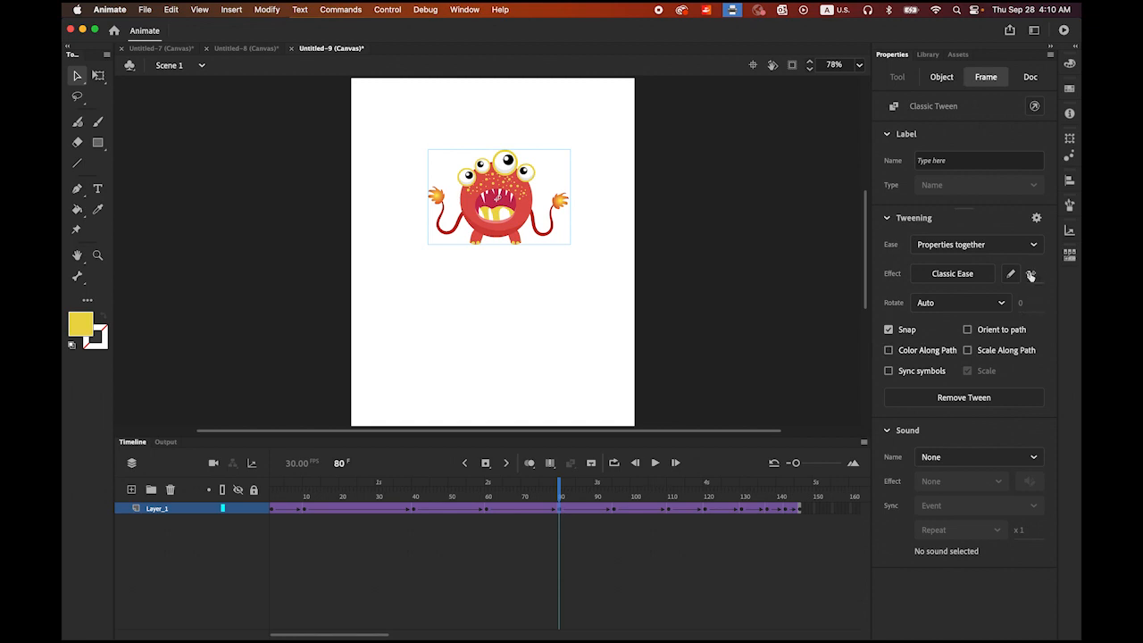
drag(1032, 276, 647, 545)
click(614, 516)
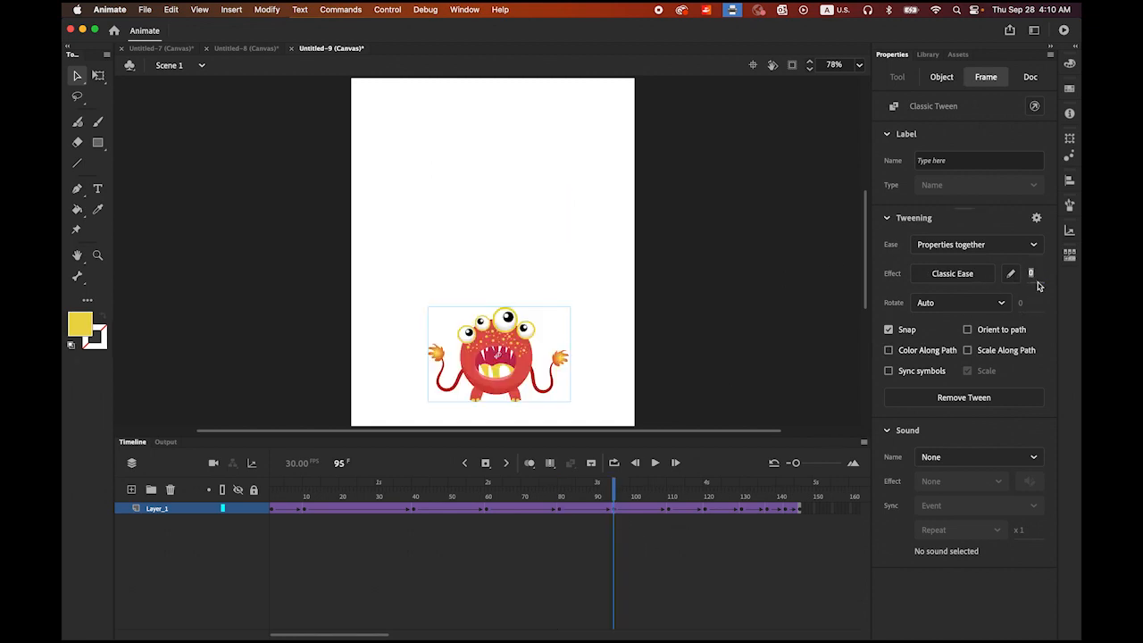
text(100)
key(Return)
- Set the tween ease to -100 for the span starting at frame 110 and 100 for the span starting at frame 120
click(670, 513)
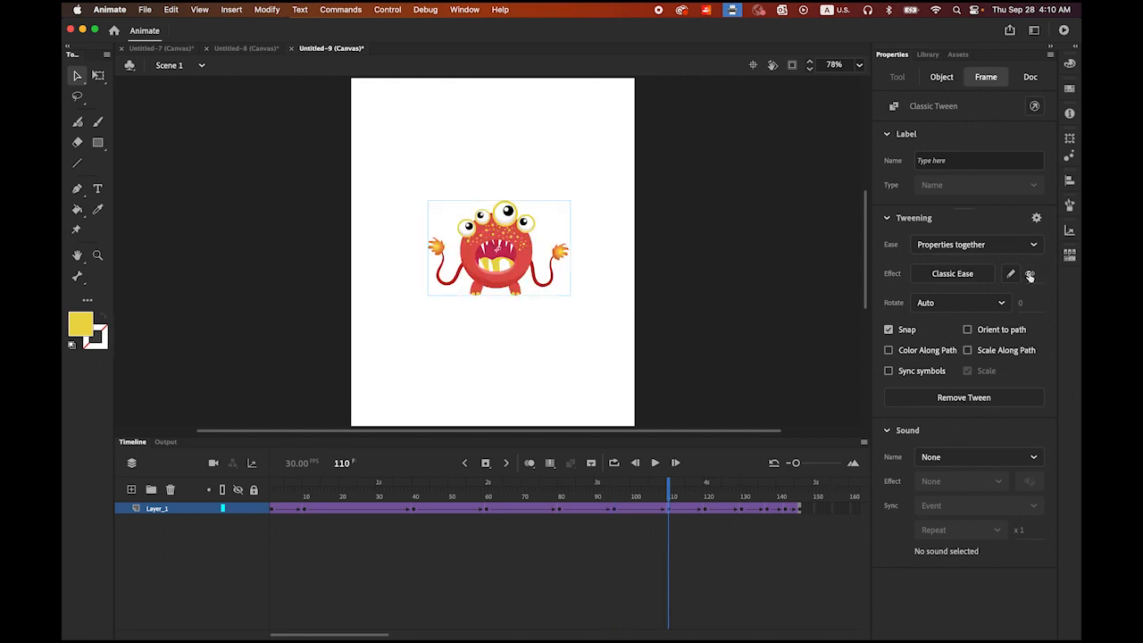
drag(1030, 275, 702, 562)
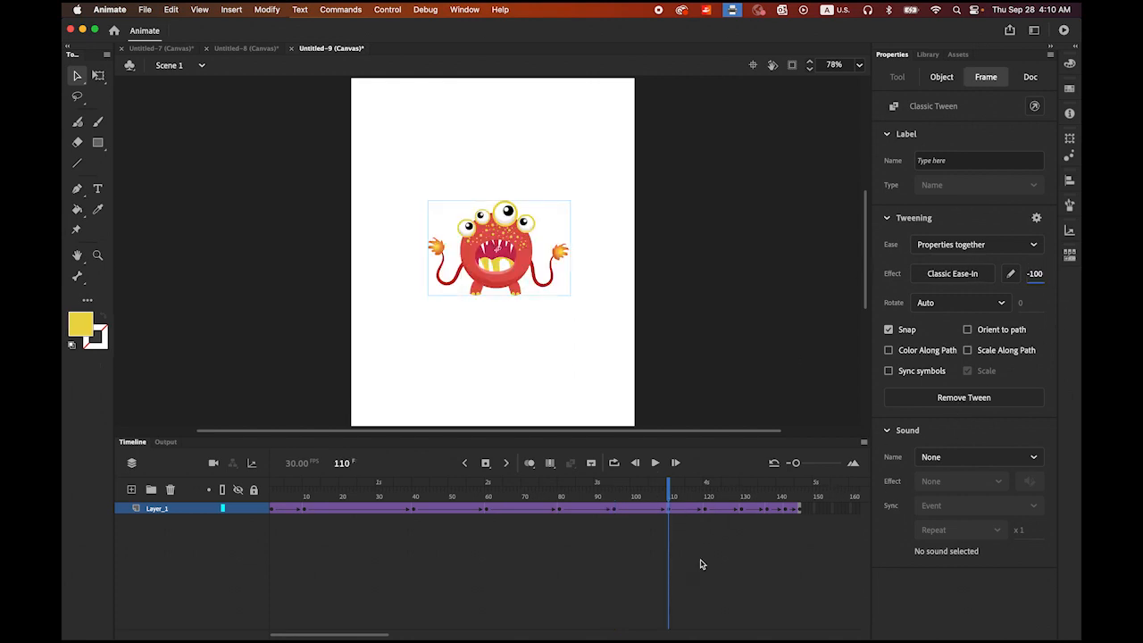
click(705, 512)
click(1032, 275)
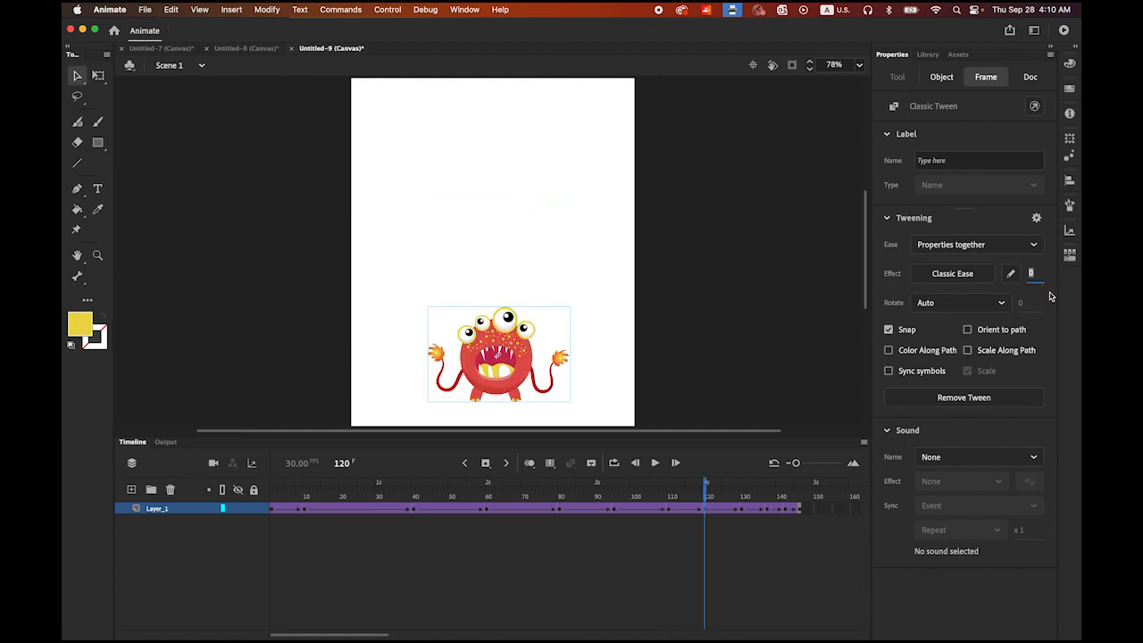
text(100)
key(Return)
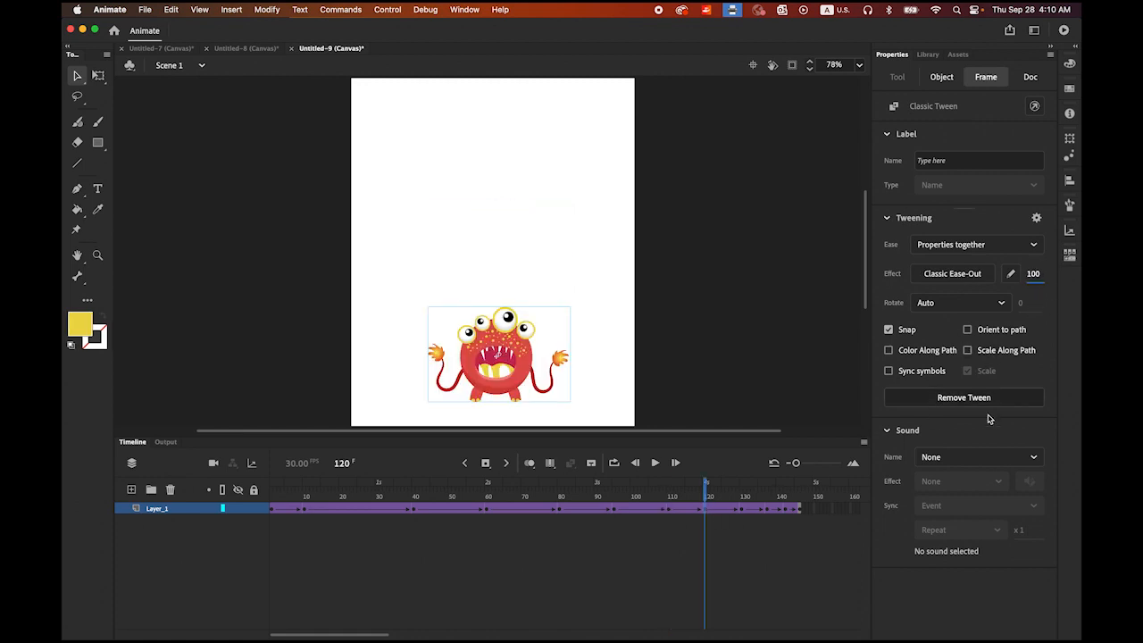
- Ease in the tween at frame 130, set the ease to 100 at frame 137 and -100 at frame 142, and return to frame 1
click(741, 511)
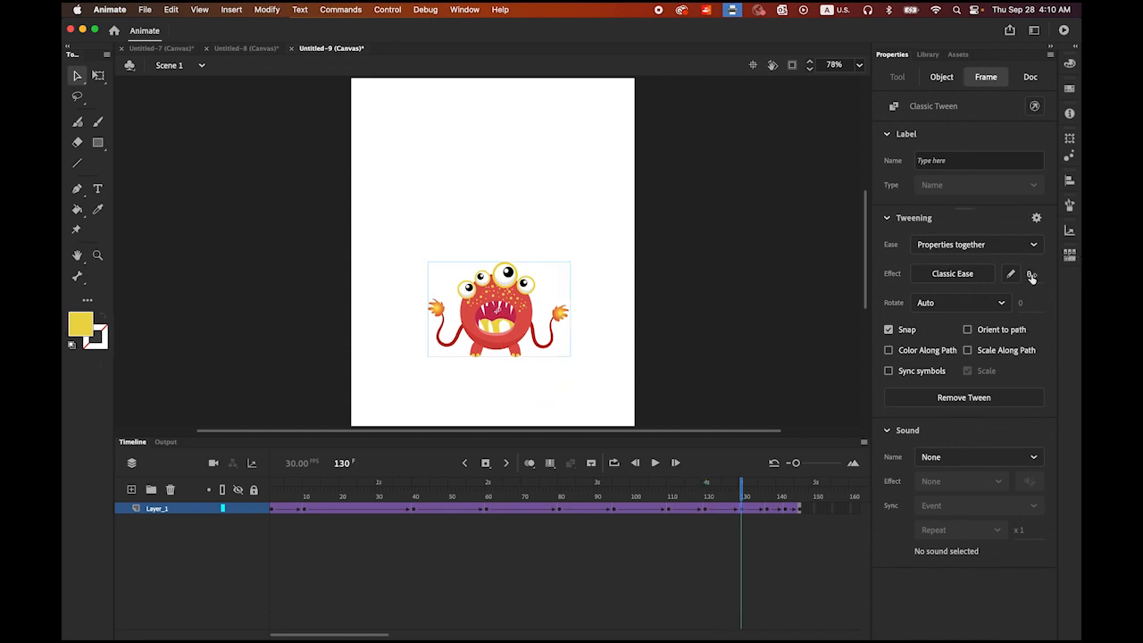
drag(1027, 276, 830, 477)
click(768, 510)
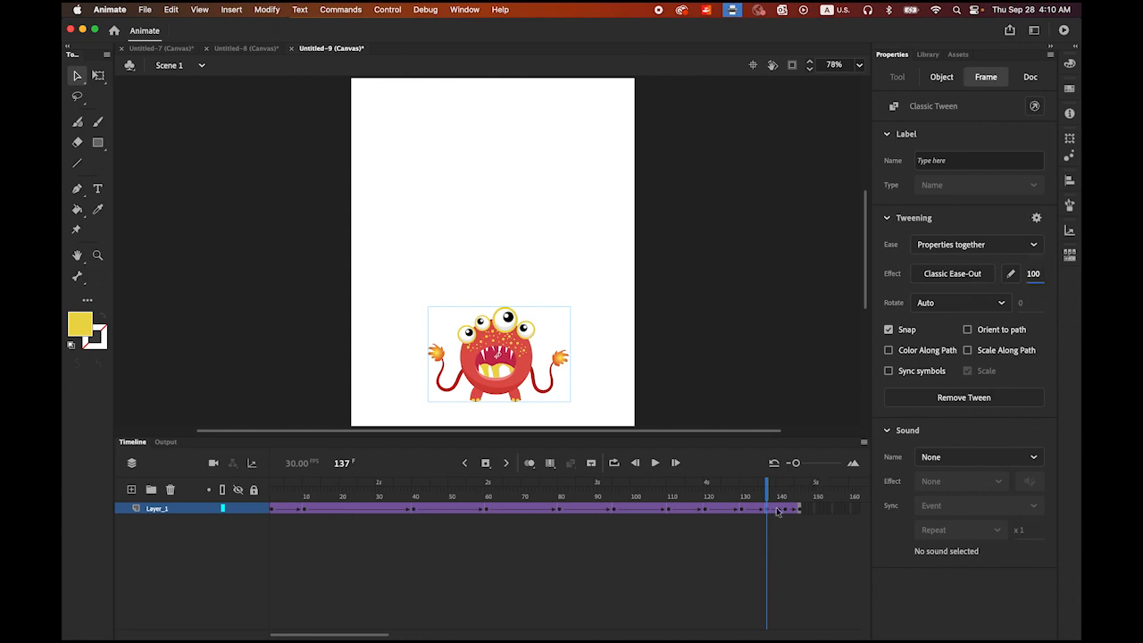
click(786, 512)
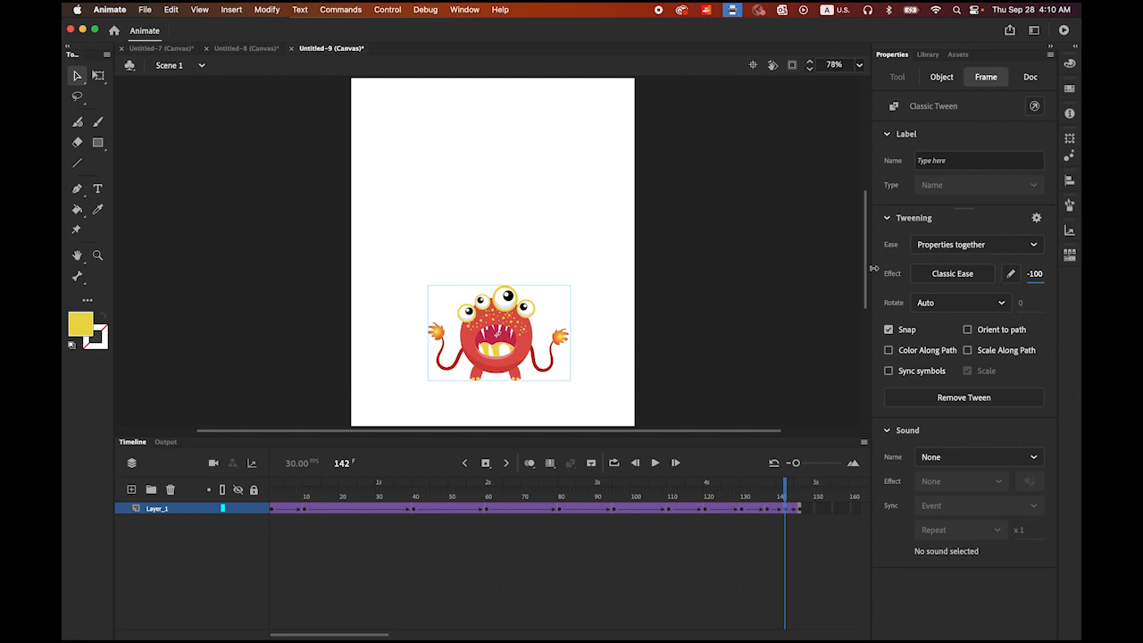
drag(787, 488, 64, 454)
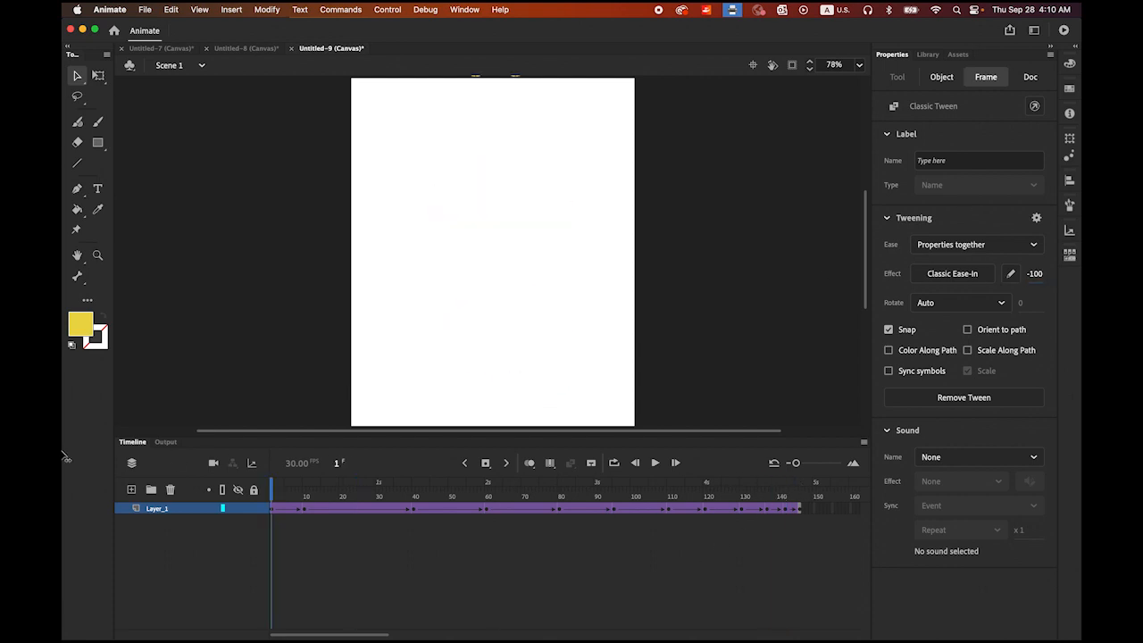
- Preview the bounce, and use Free Transform to tilt the monster slightly counterclockwise on the frame 40 keyframe
click(656, 463)
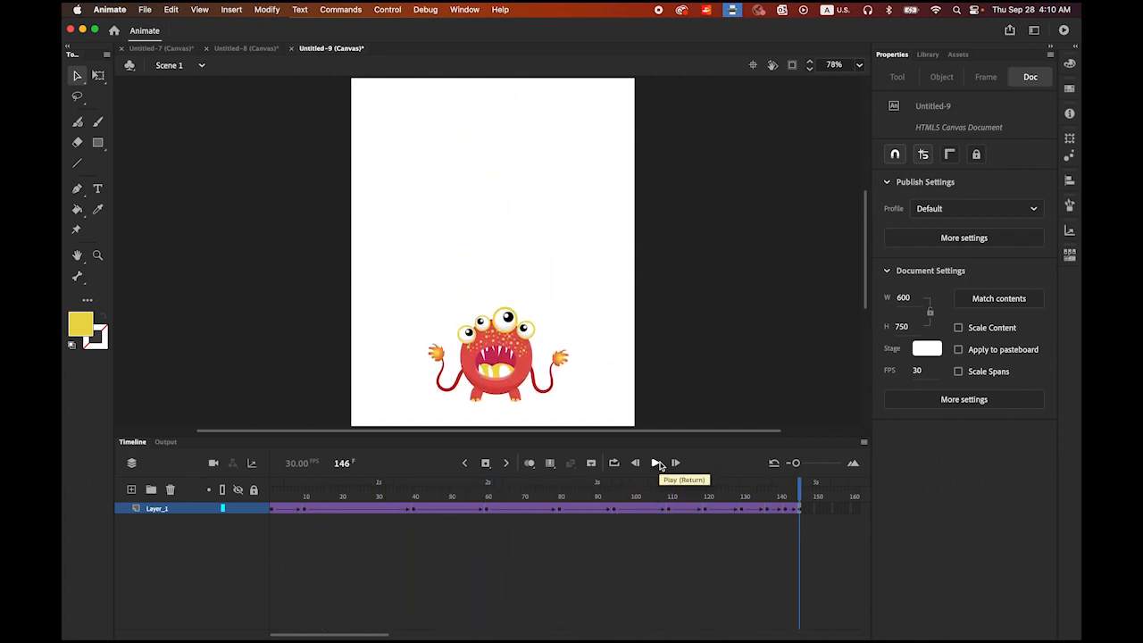
click(657, 463)
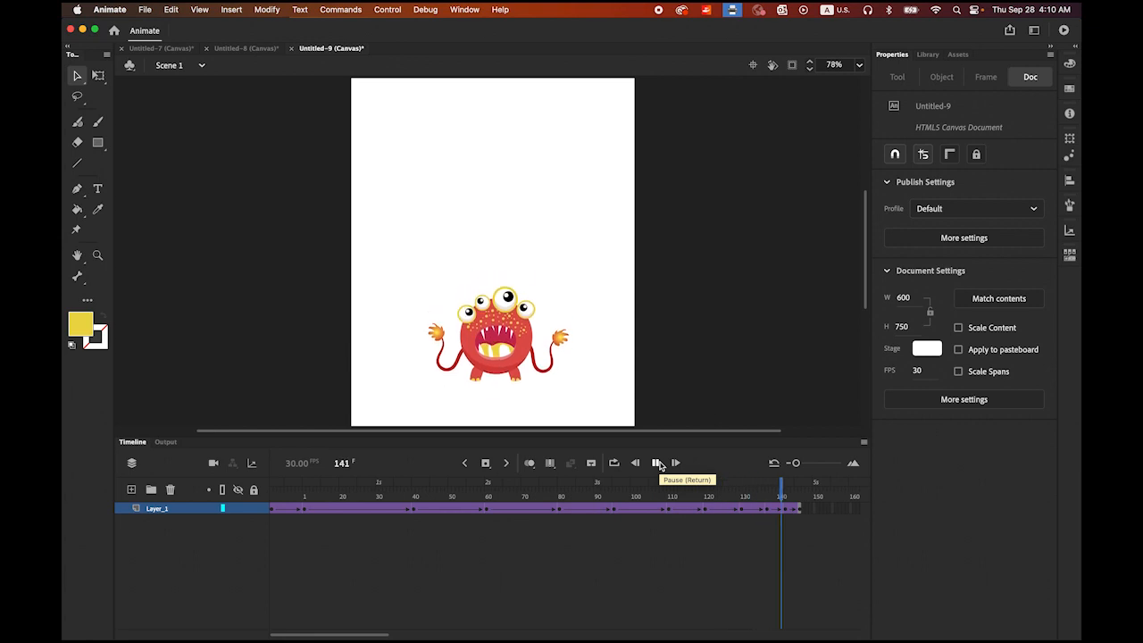
drag(797, 492, 415, 525)
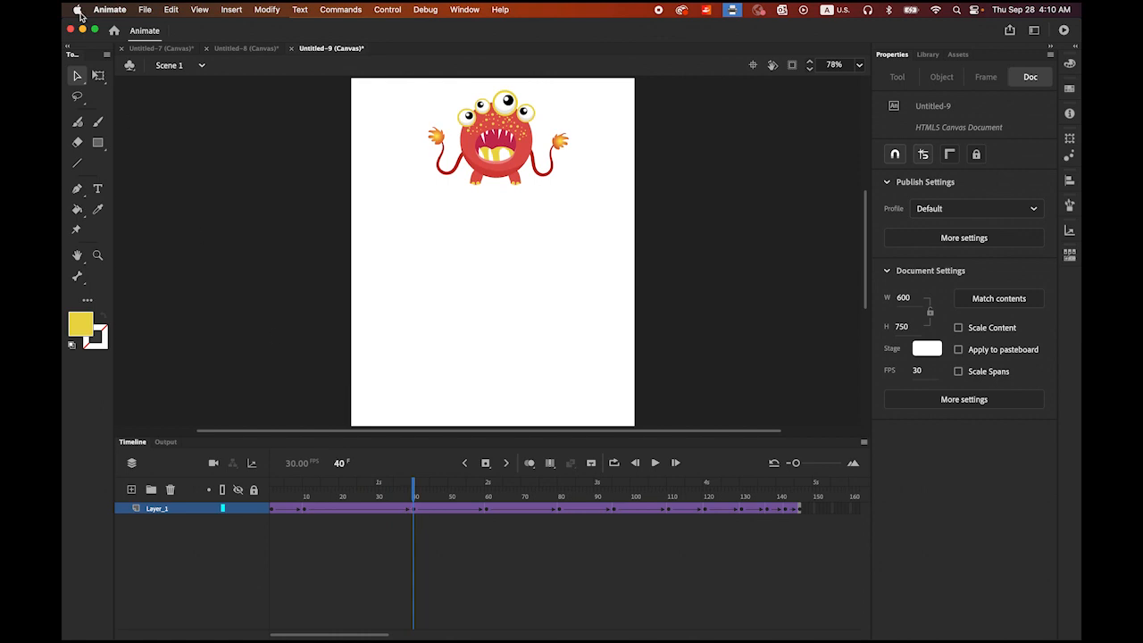
click(415, 514)
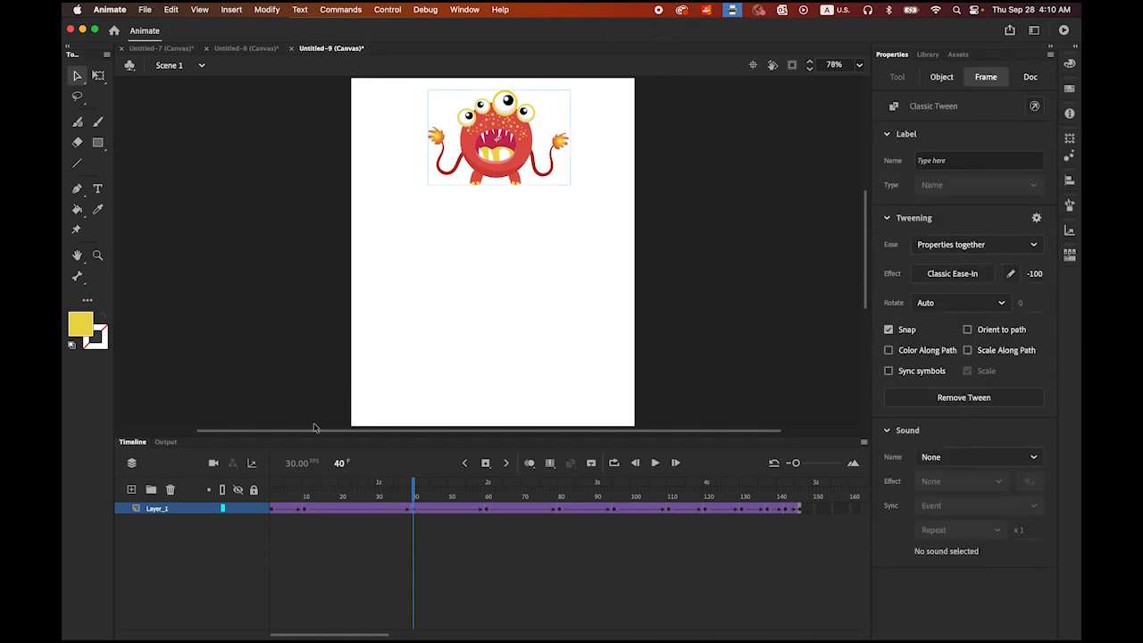
click(98, 76)
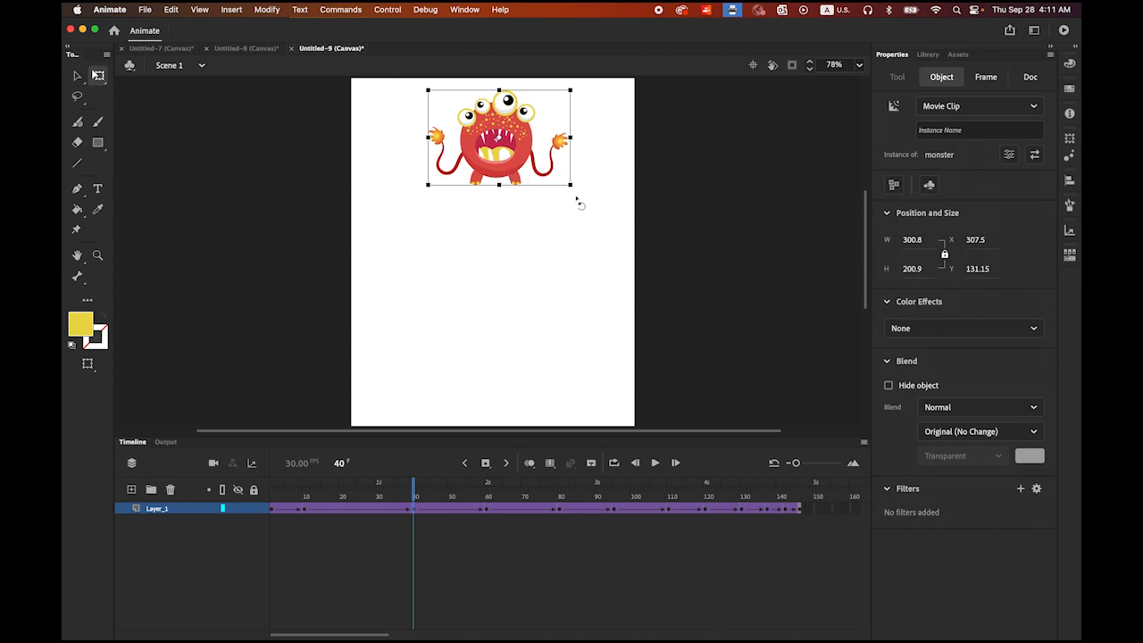
drag(579, 189, 581, 186)
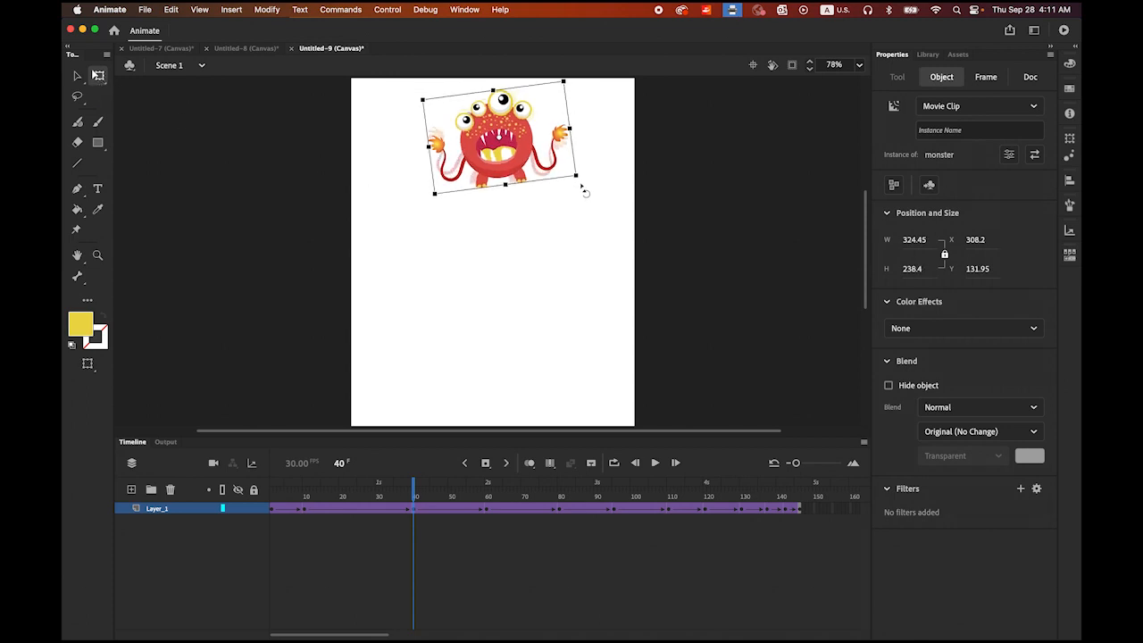
- Play the animation from frame 1 to review the tilt during the first bounce
drag(414, 489, 272, 471)
click(655, 462)
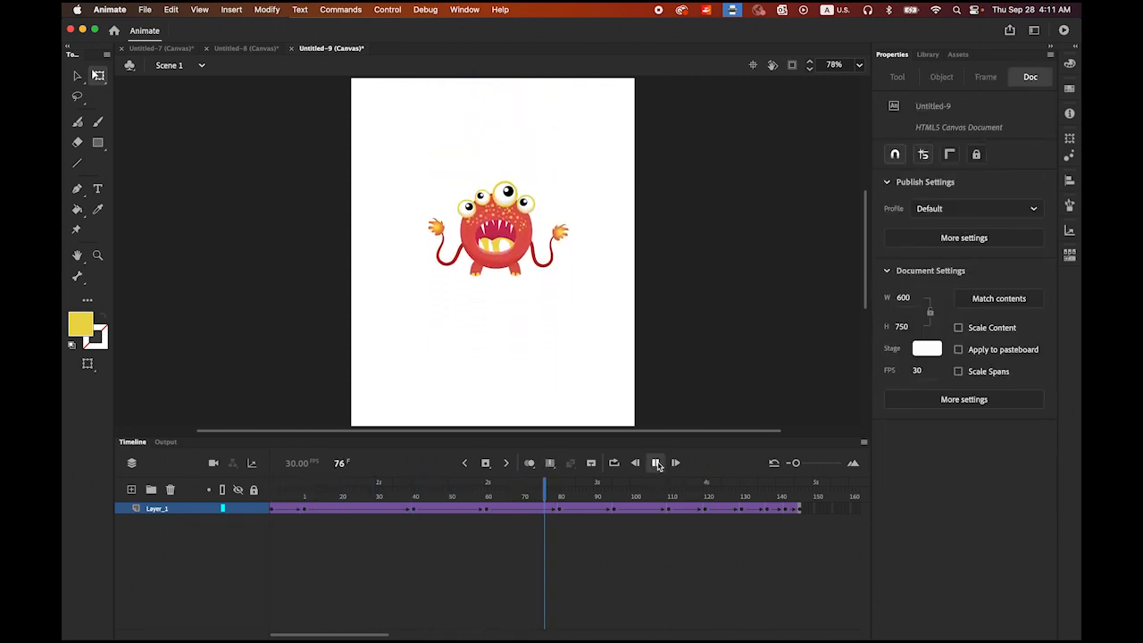
click(656, 463)
- Set the tween starting at frame 60 to rotate clockwise once, and preview the animation from frame 1
drag(545, 496, 487, 504)
click(487, 510)
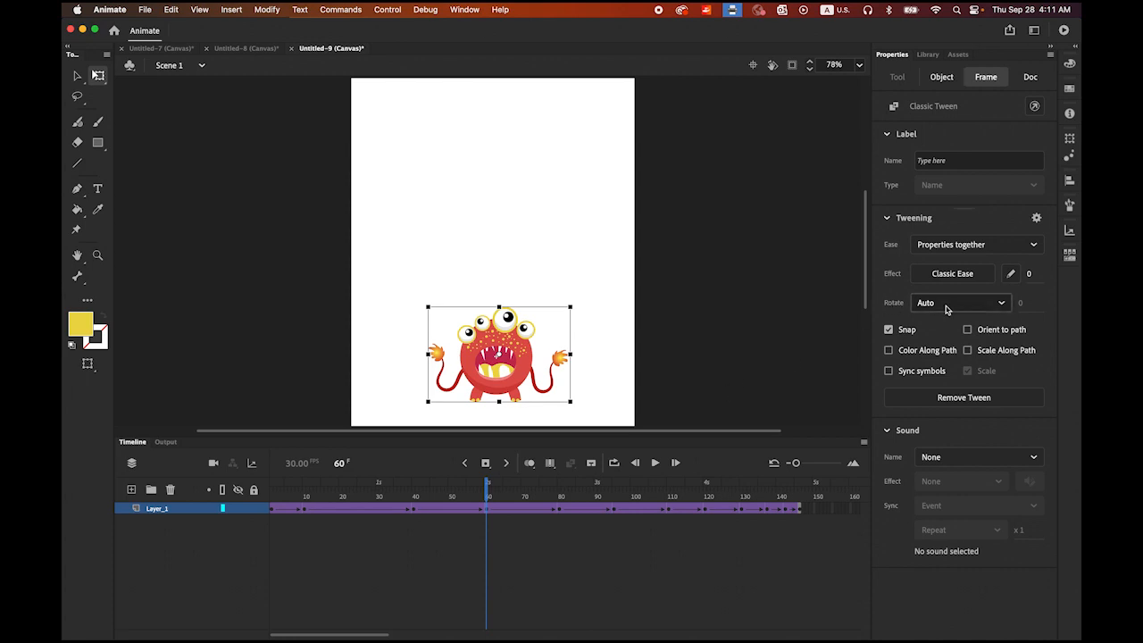
click(961, 308)
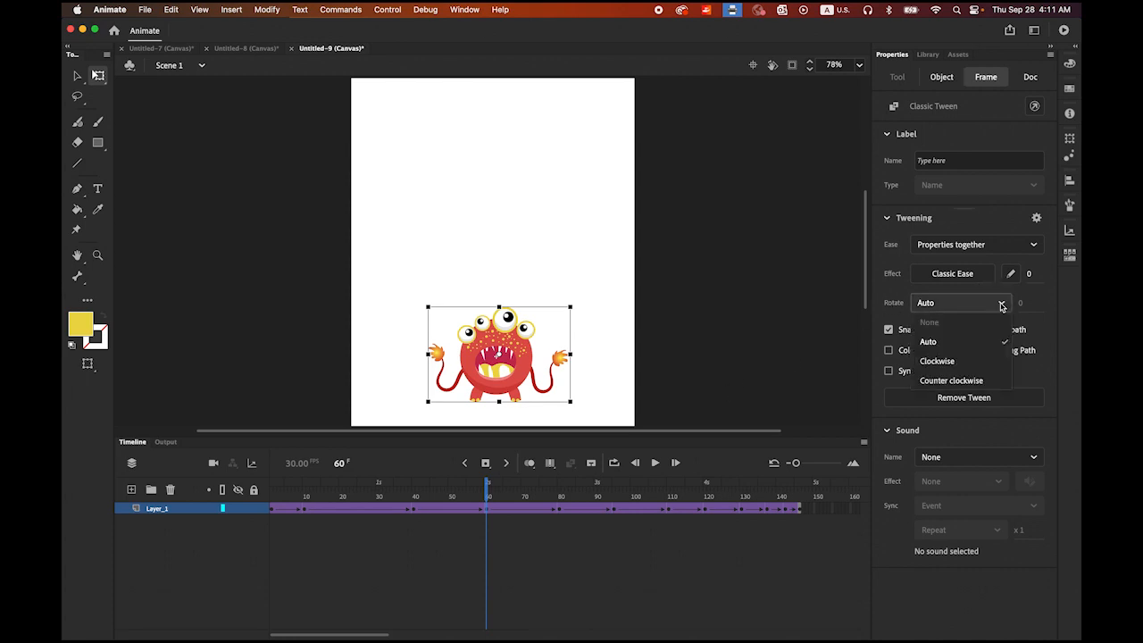
click(938, 361)
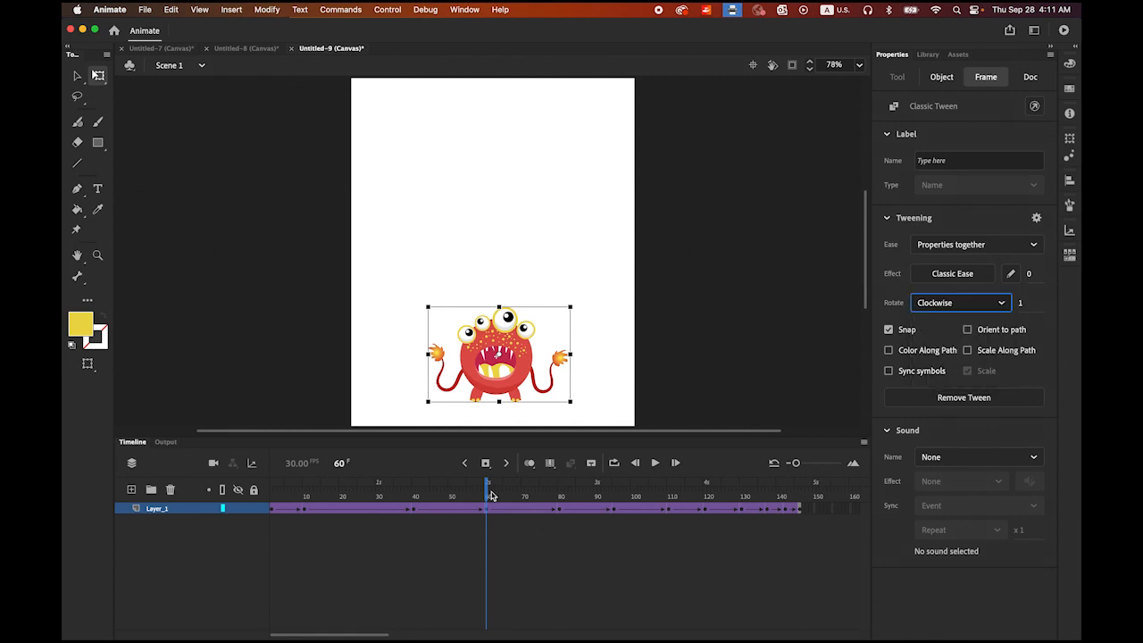
drag(491, 496, 270, 497)
click(657, 464)
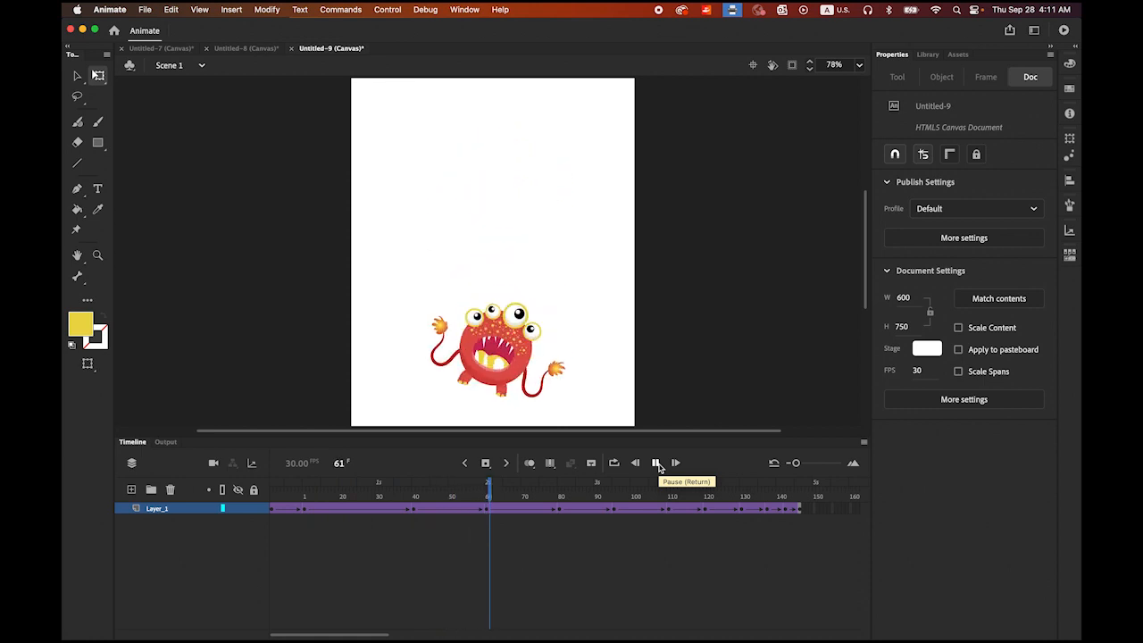
click(657, 464)
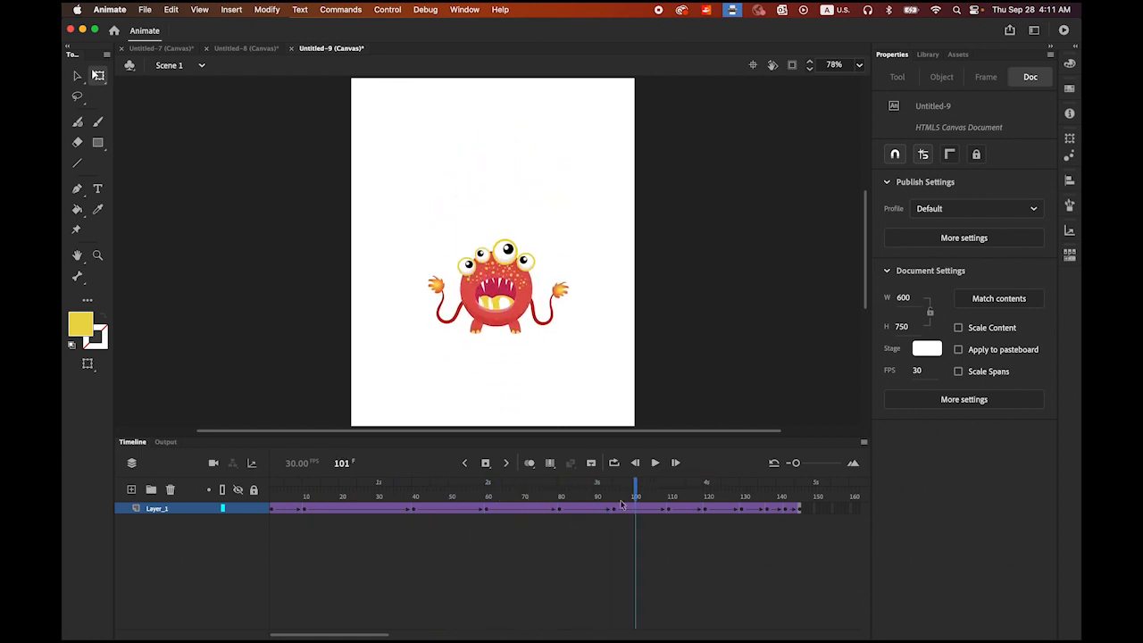
- Tilt the monster slightly counterclockwise on the frame 110 keyframe
drag(635, 493, 672, 501)
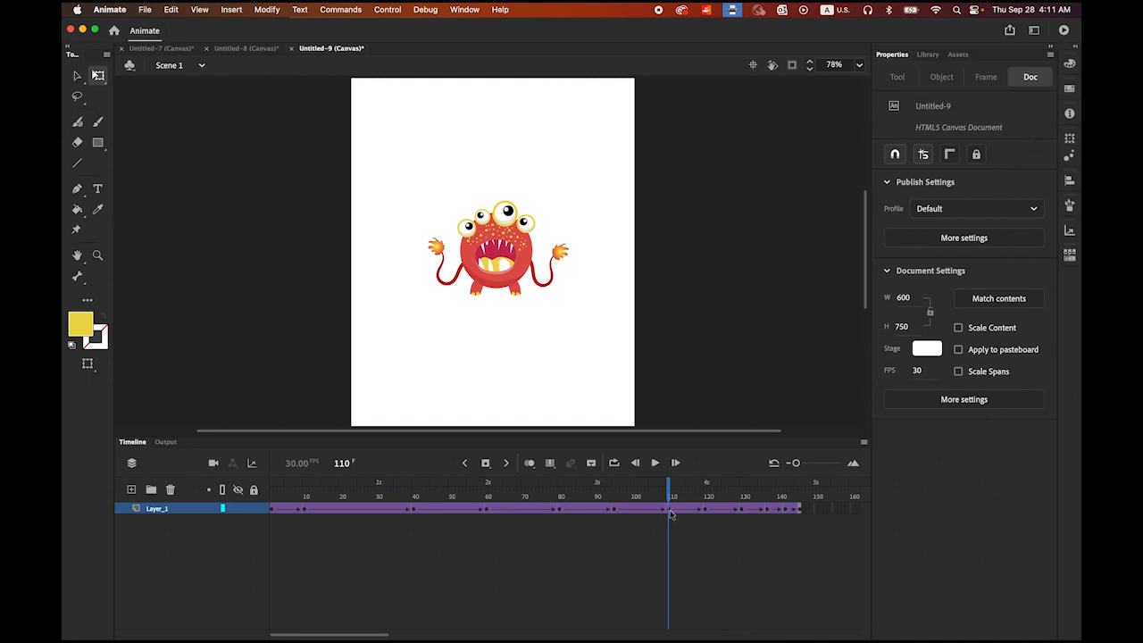
click(523, 278)
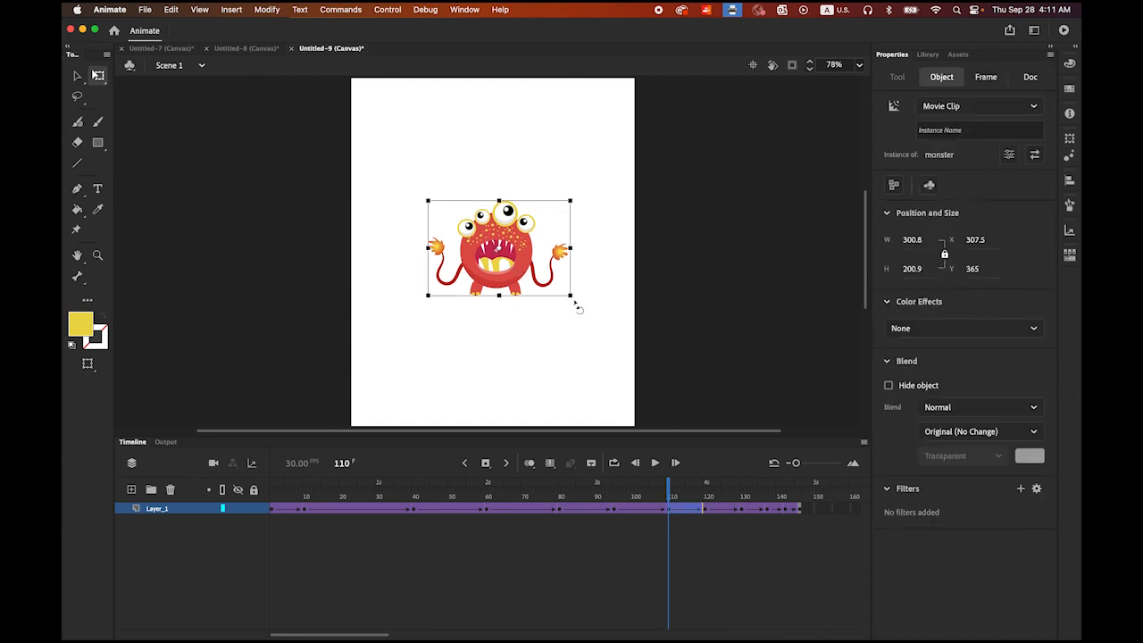
drag(575, 302, 581, 299)
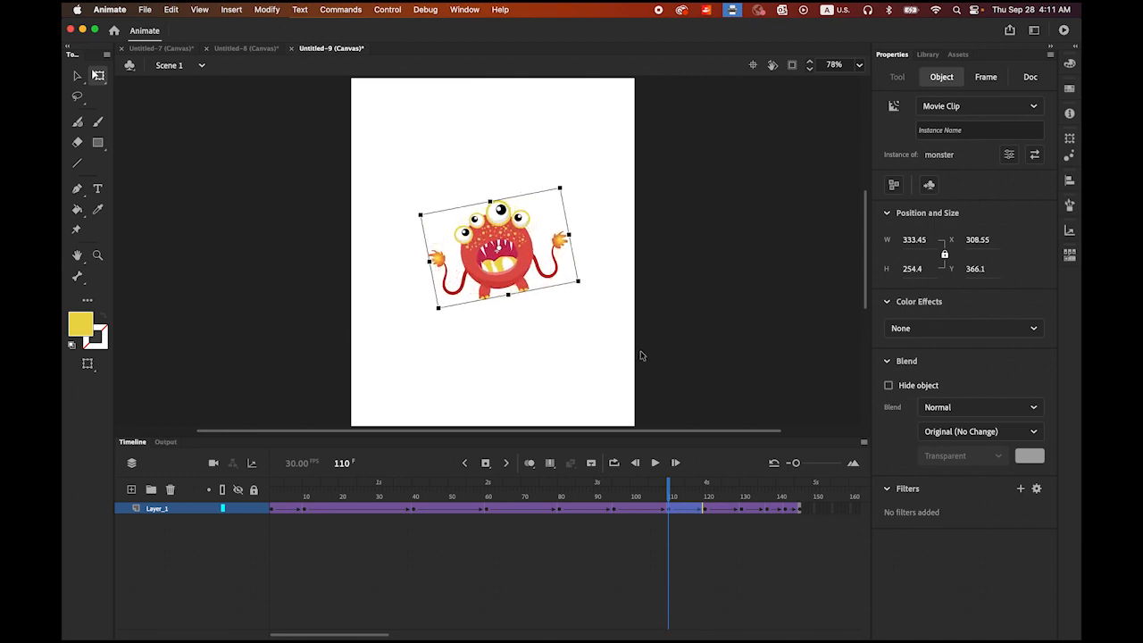
- Tilt the monster slightly clockwise on the frame 80 keyframe
drag(667, 492, 559, 507)
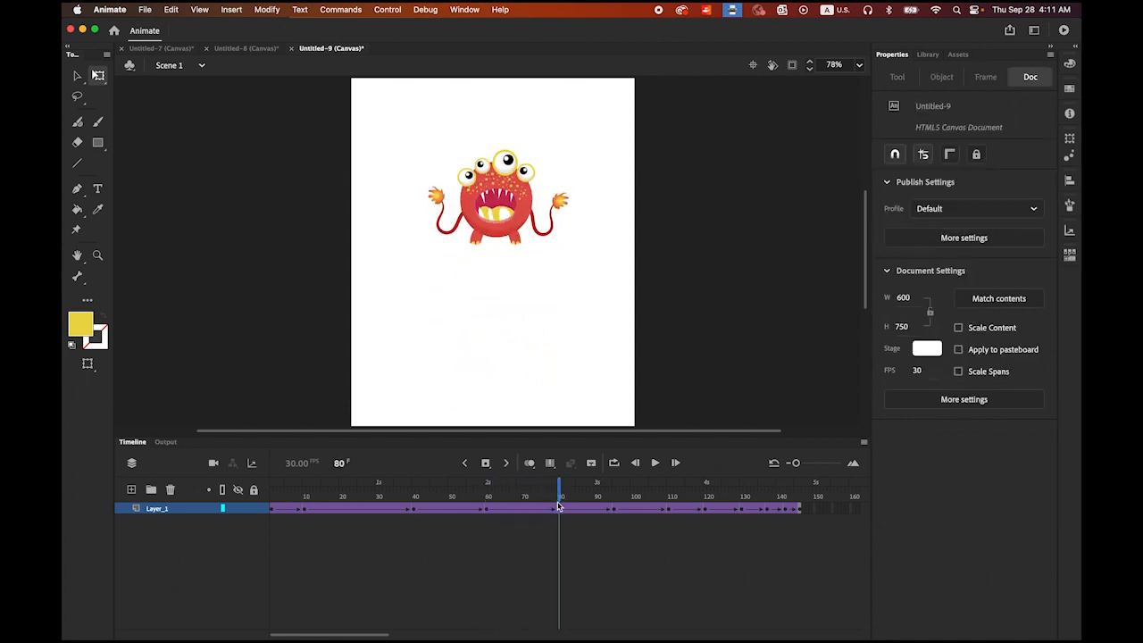
click(561, 510)
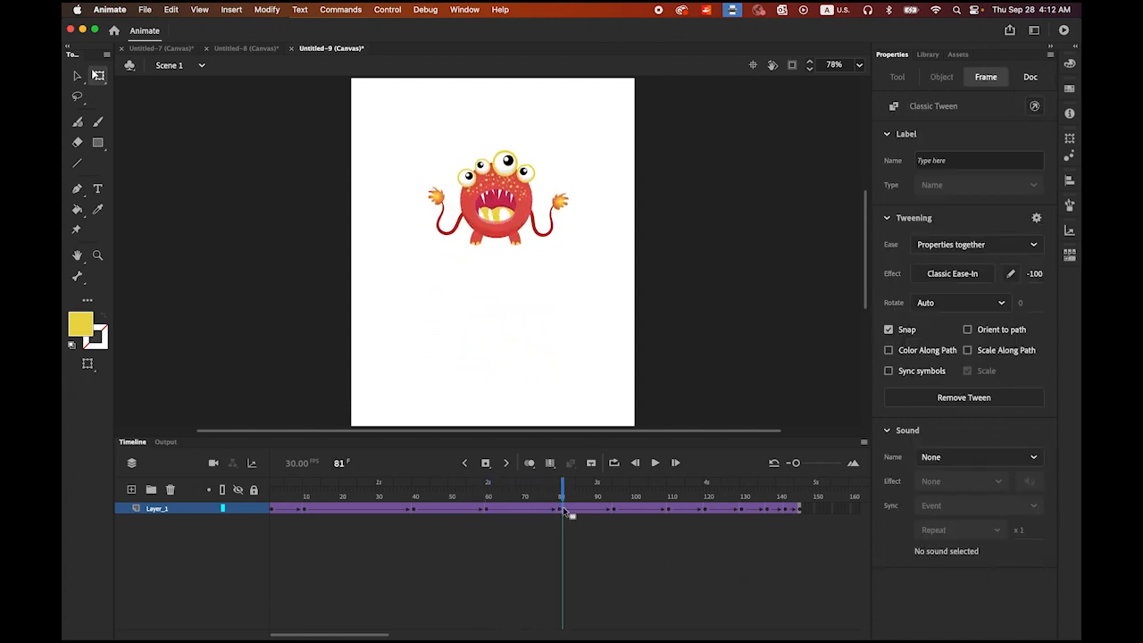
click(559, 510)
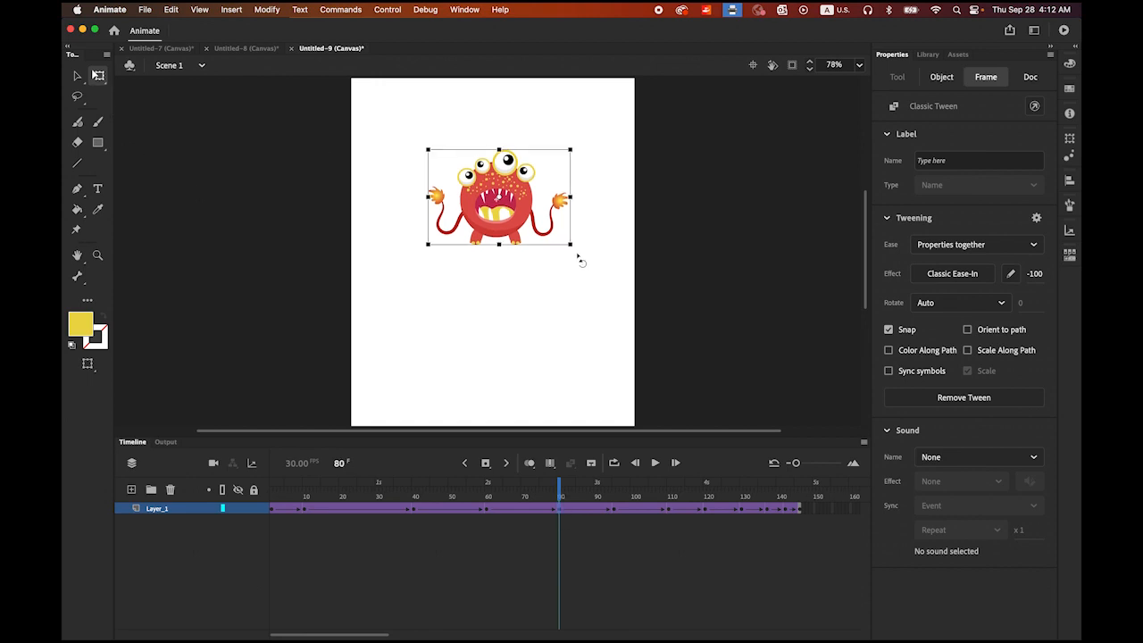
drag(578, 259, 572, 264)
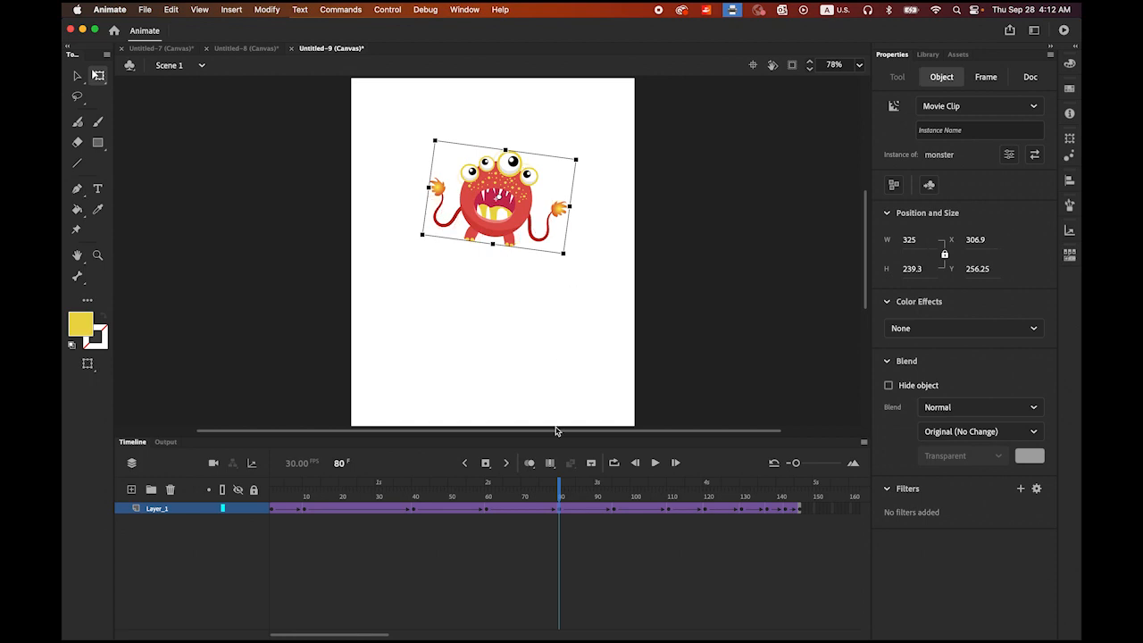
- Tilt the monster slightly on the frame 130 keyframe and slightly counterclockwise on the frame 142 keyframe
drag(557, 487, 742, 486)
click(551, 320)
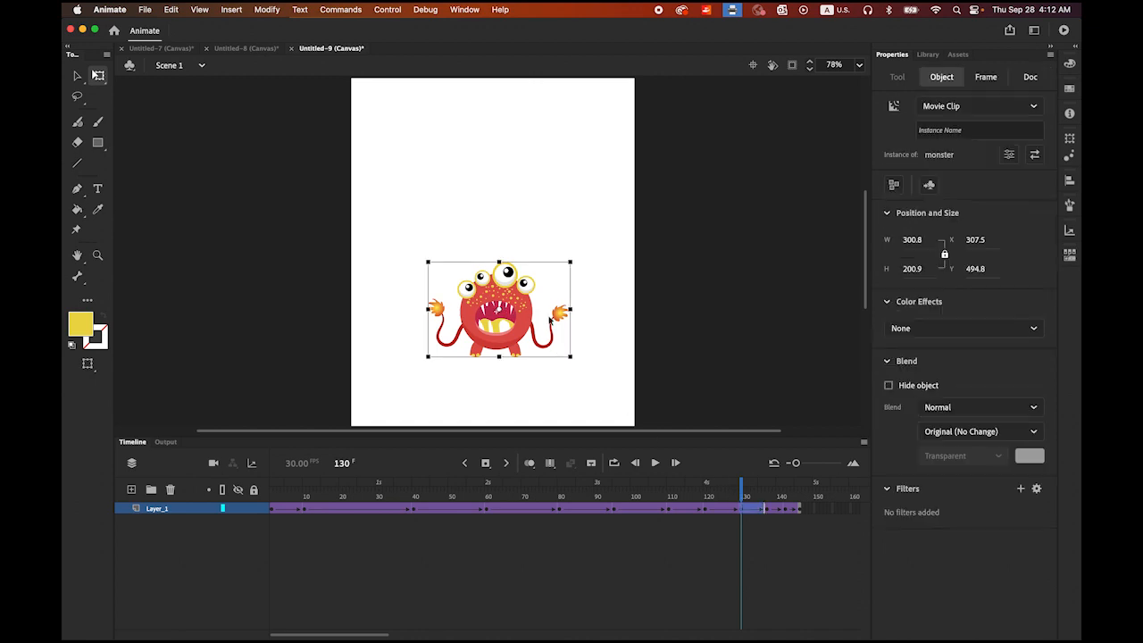
drag(580, 266, 584, 264)
drag(746, 495, 785, 498)
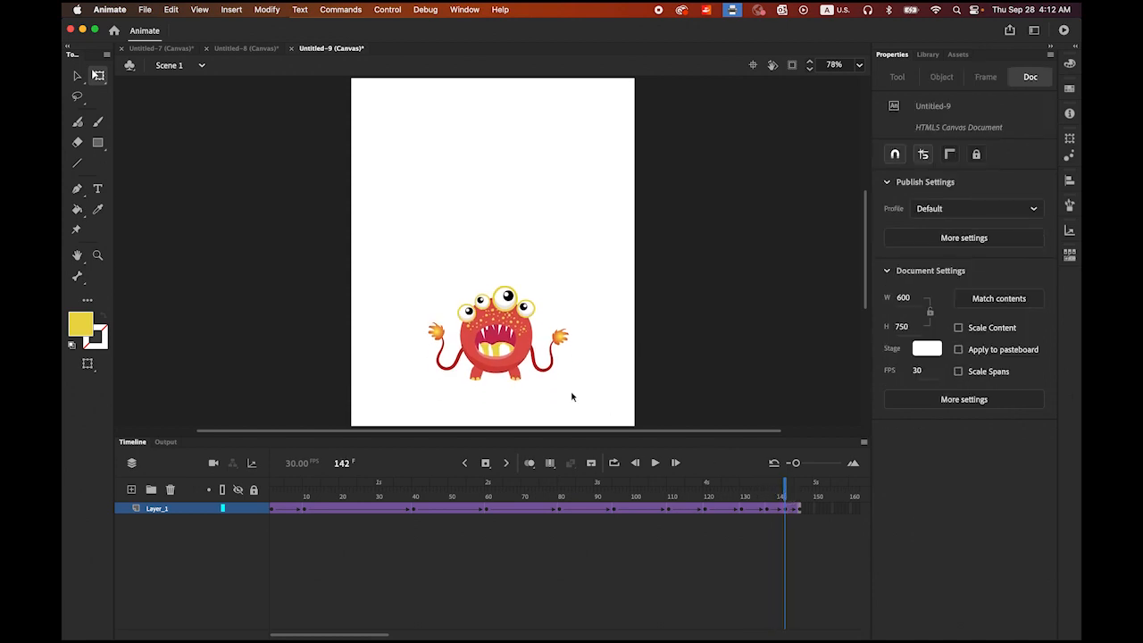
click(527, 364)
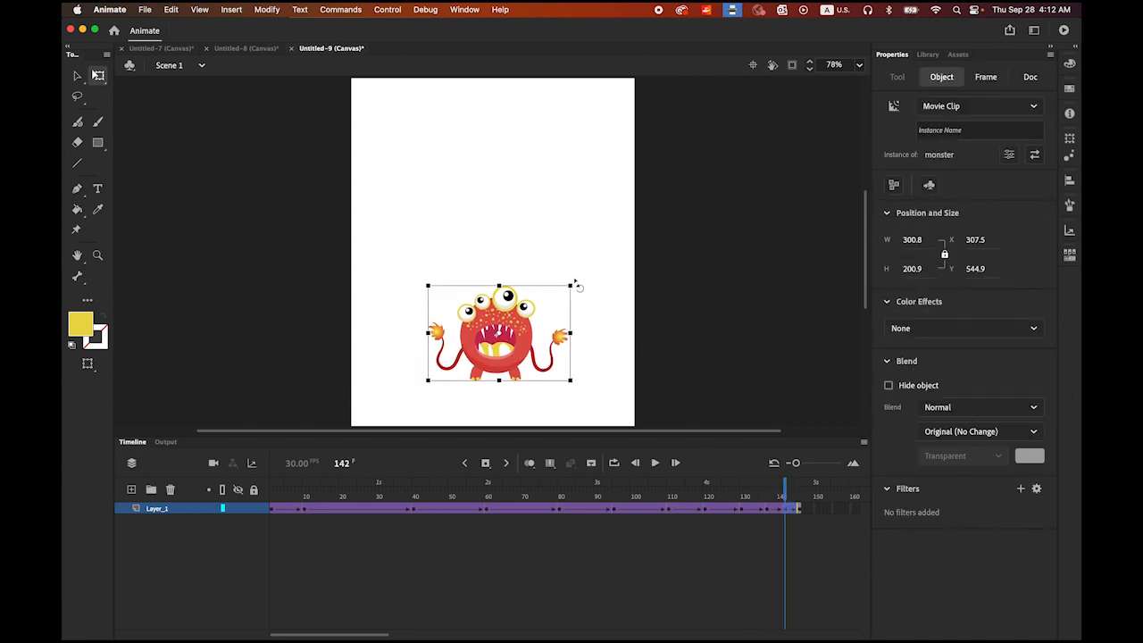
drag(572, 280, 566, 276)
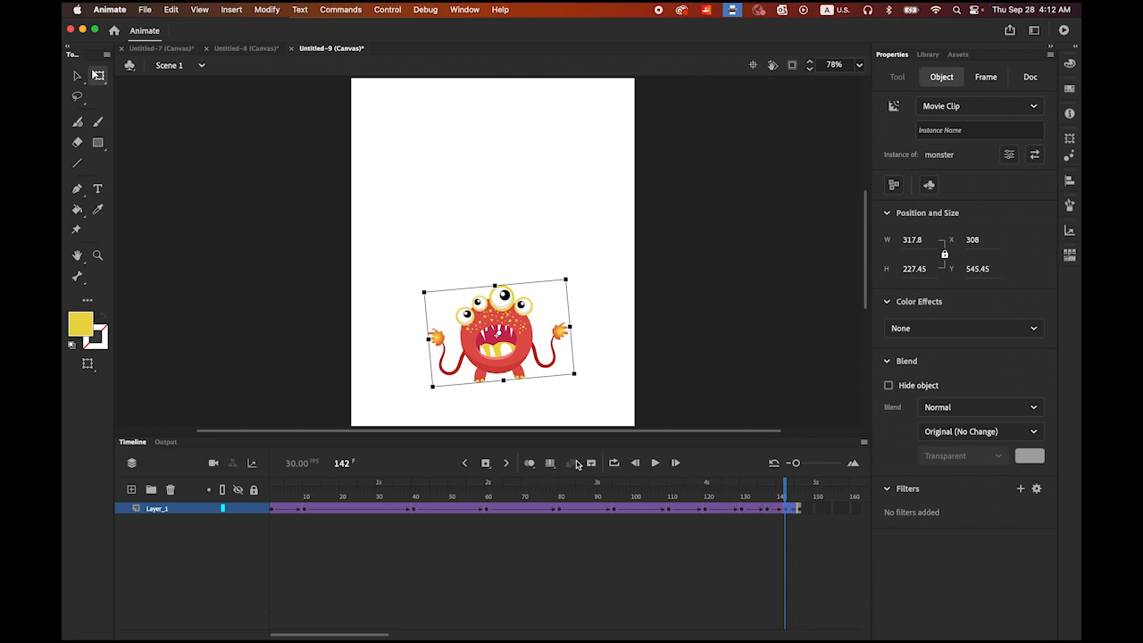
- Play the whole animation from frame 1 to check the tilted bounces
drag(785, 490, 140, 500)
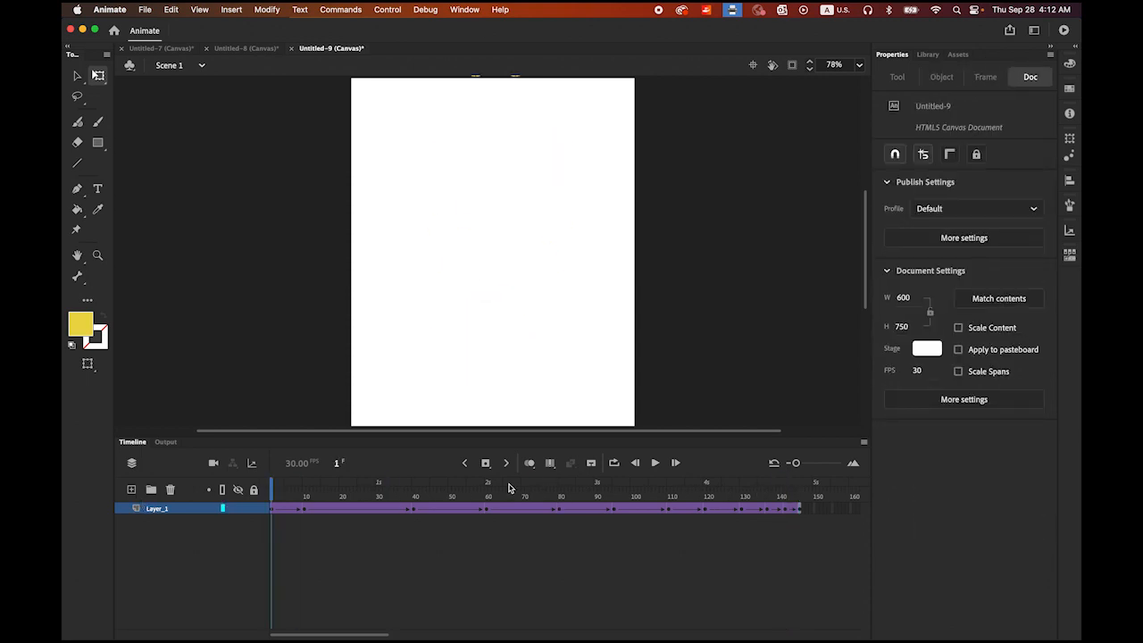
click(655, 462)
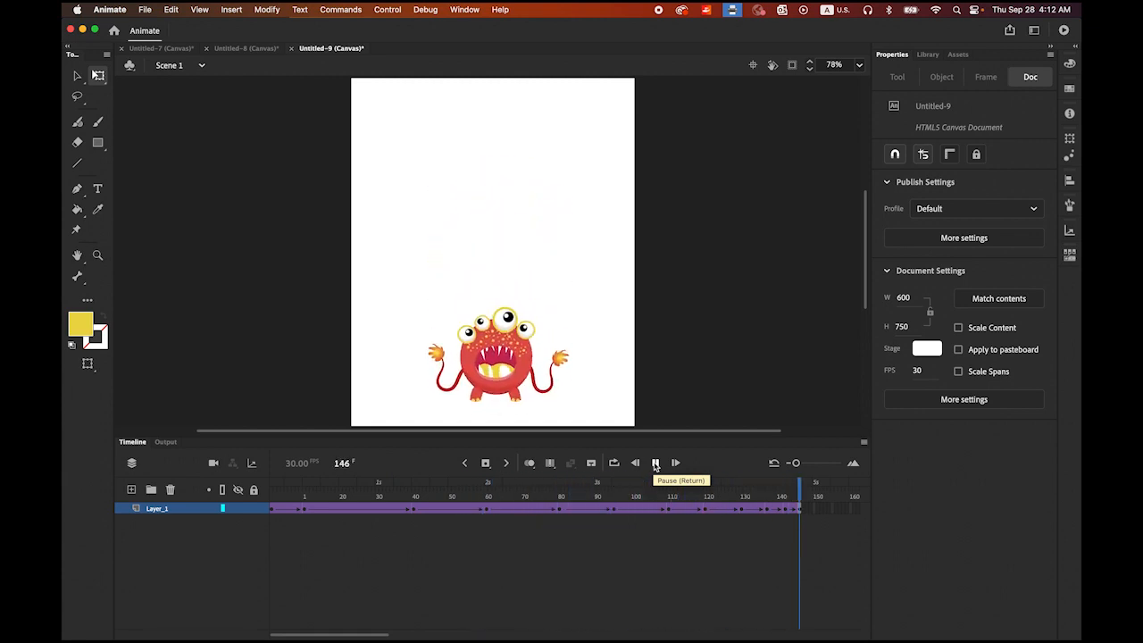
click(655, 463)
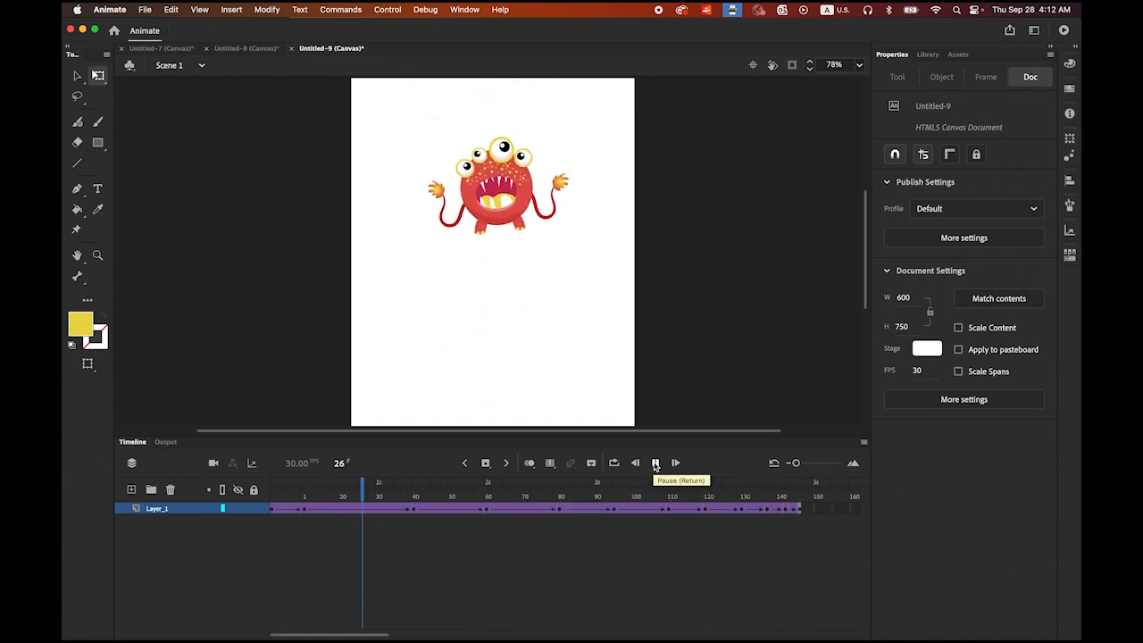
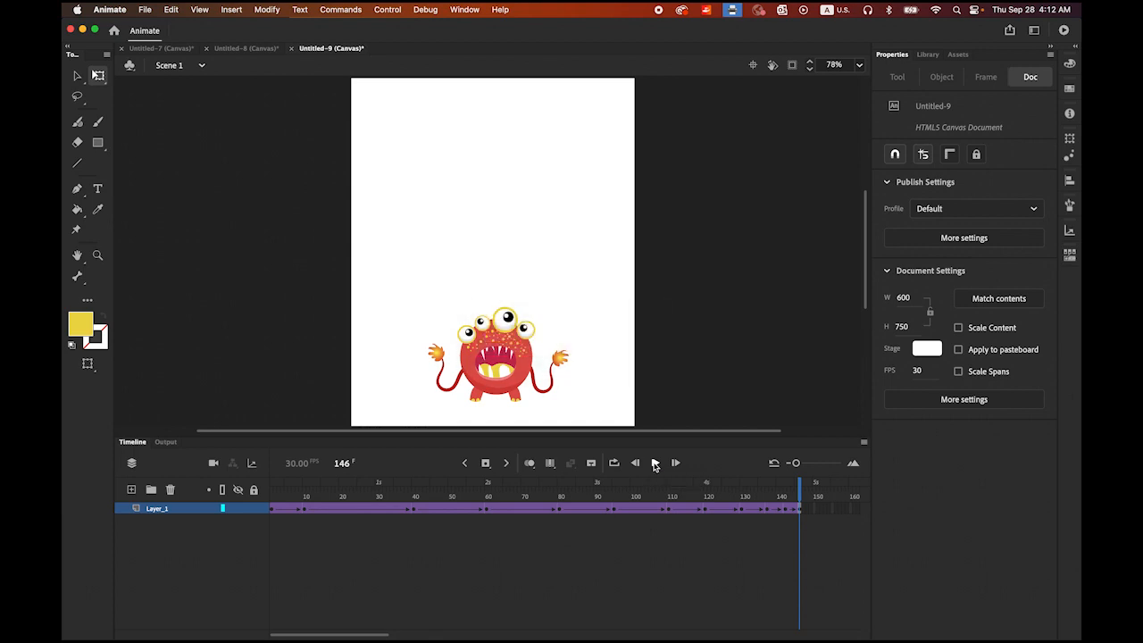
- Switch to Photoshop and delete the blurred dark ellipse from Layer 1 of the Untitled-6 document
mouse_move(465, 636)
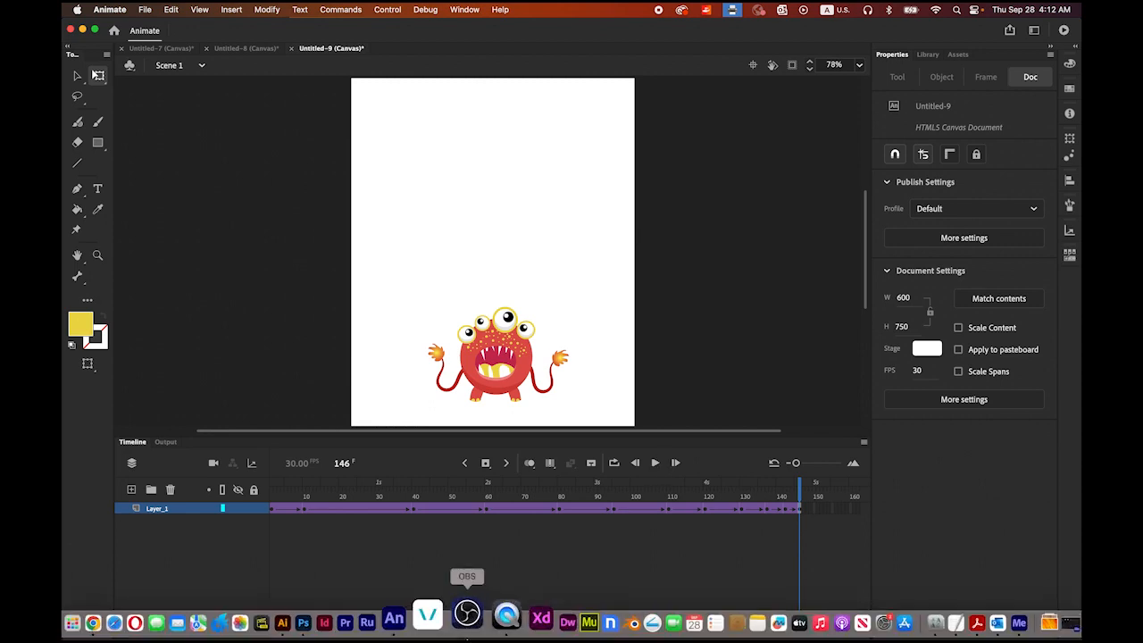
click(342, 635)
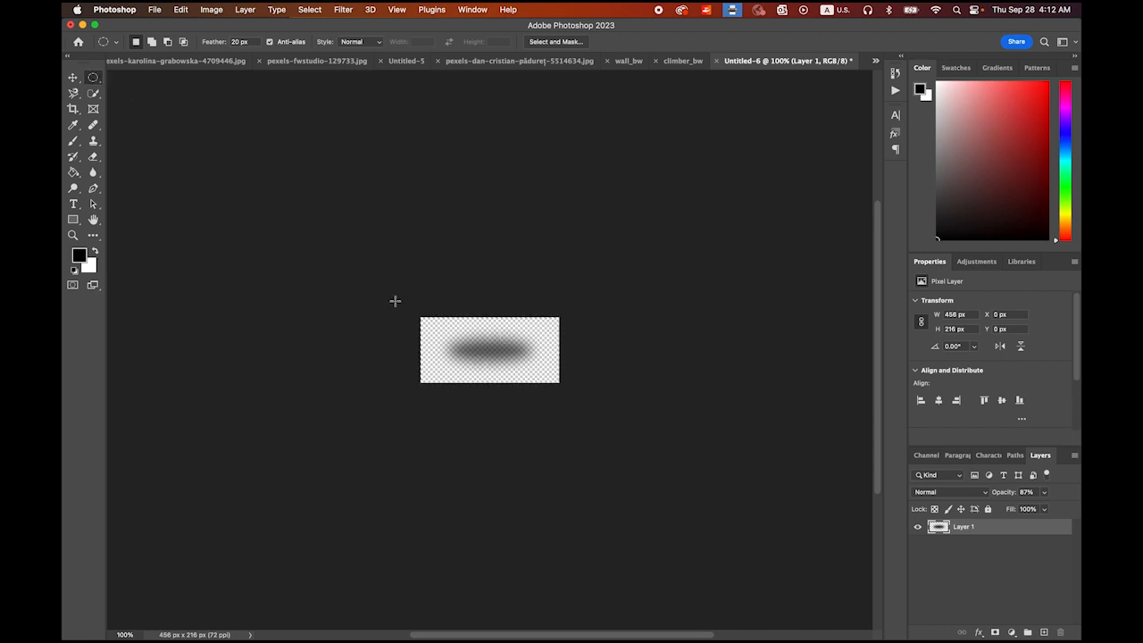
drag(396, 301, 665, 427)
key(Delete)
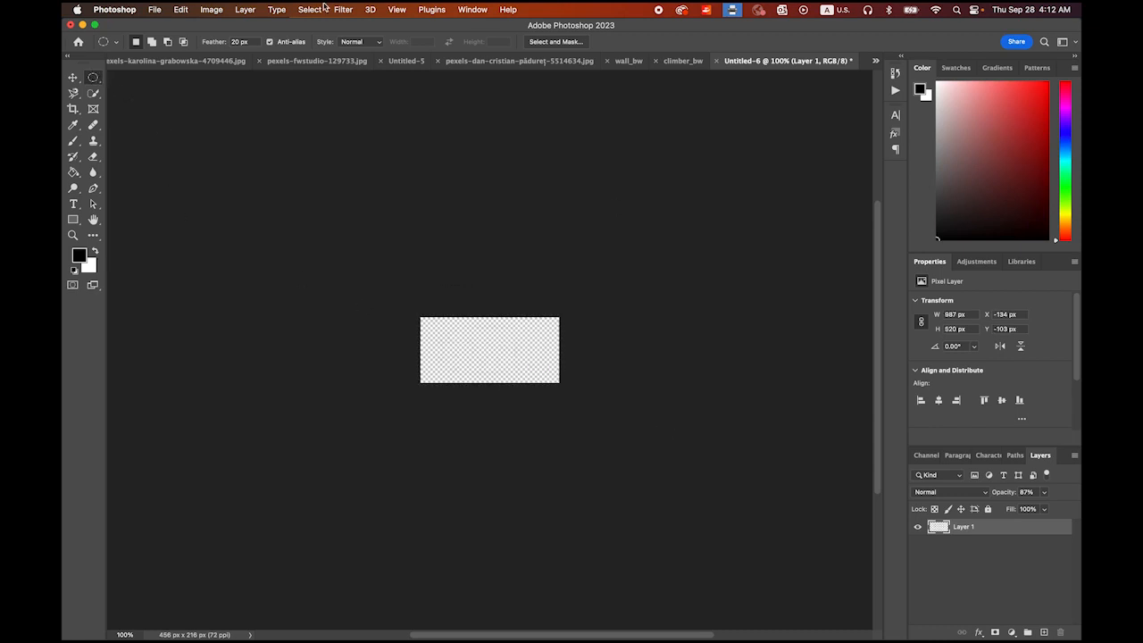
- Resize the Untitled-6 image to 500 px wide and 250 px high
click(212, 9)
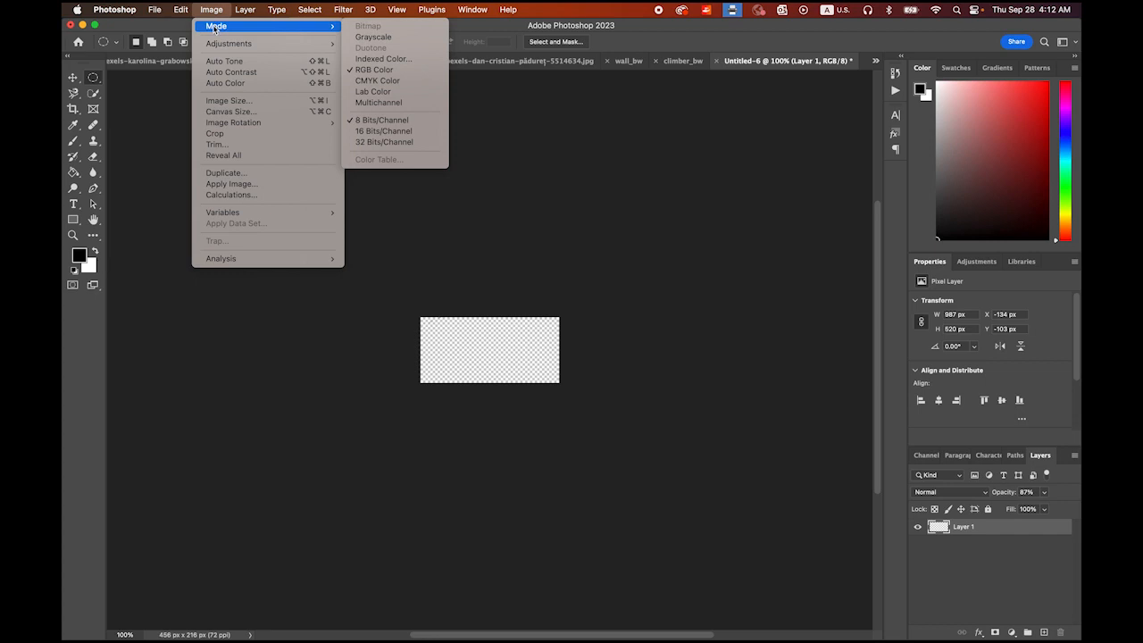
click(232, 102)
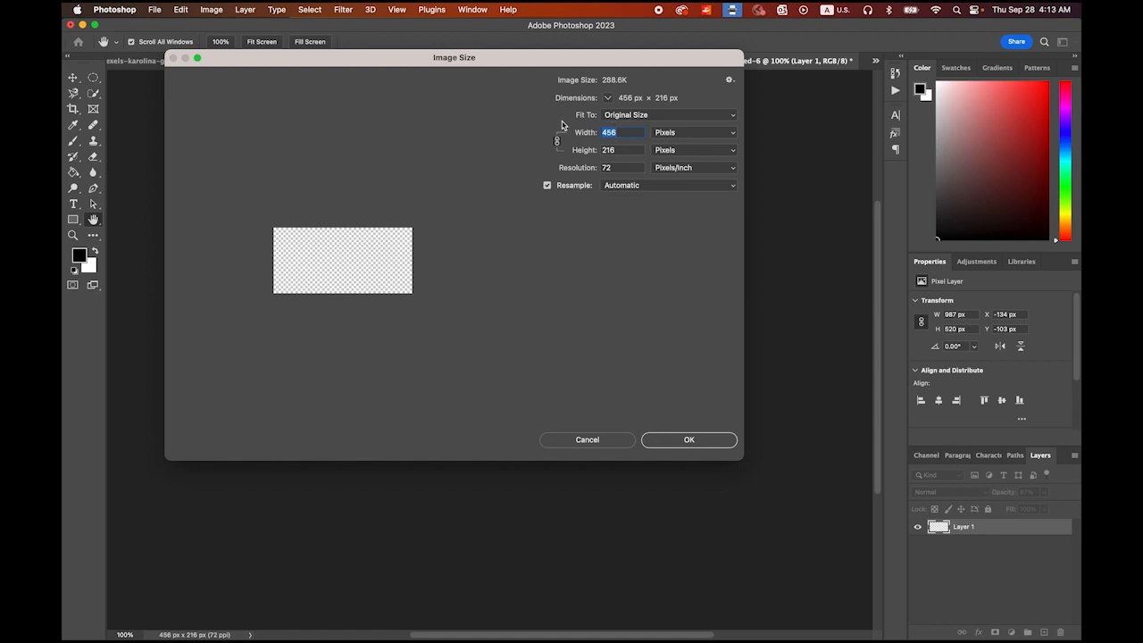
text(500)
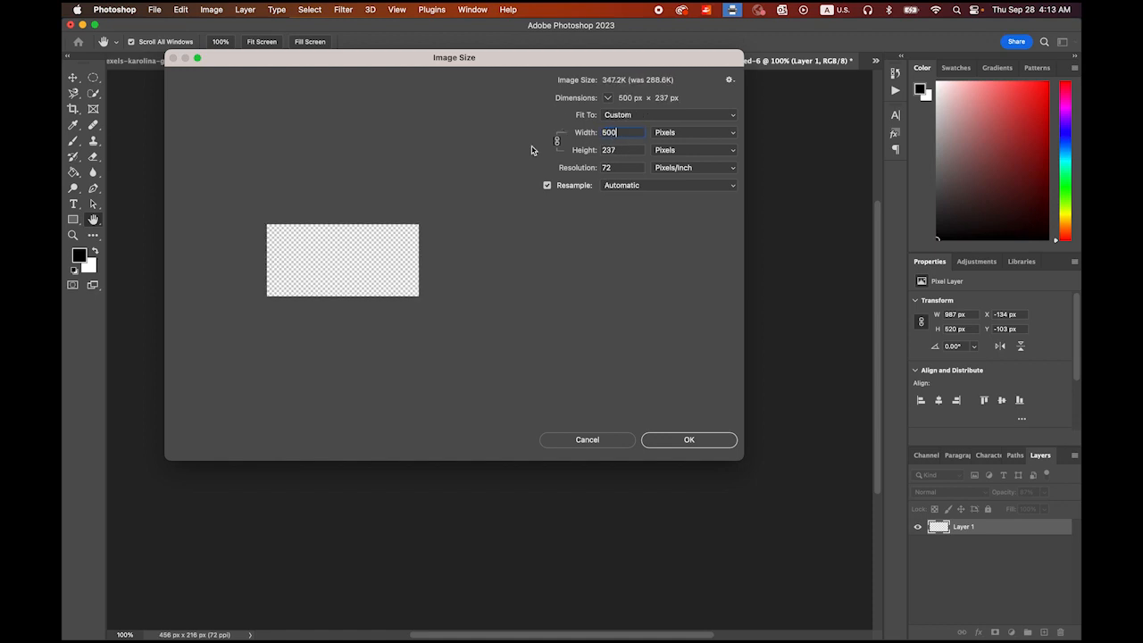
key(Tab)
text(240)
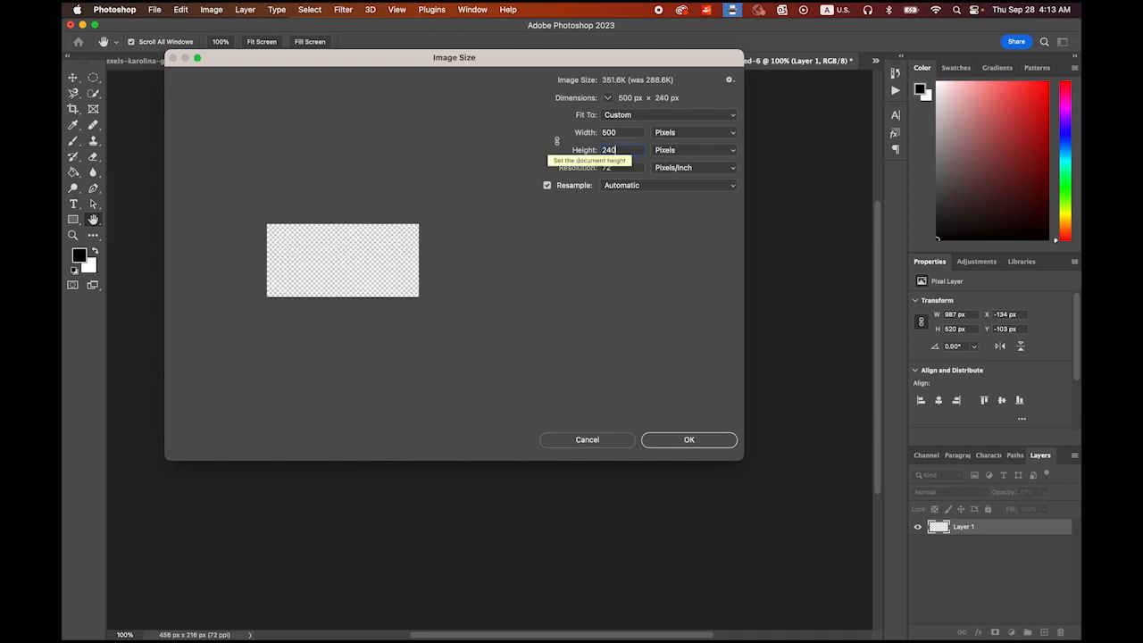
key(BackSpace)
key(BackSpace)
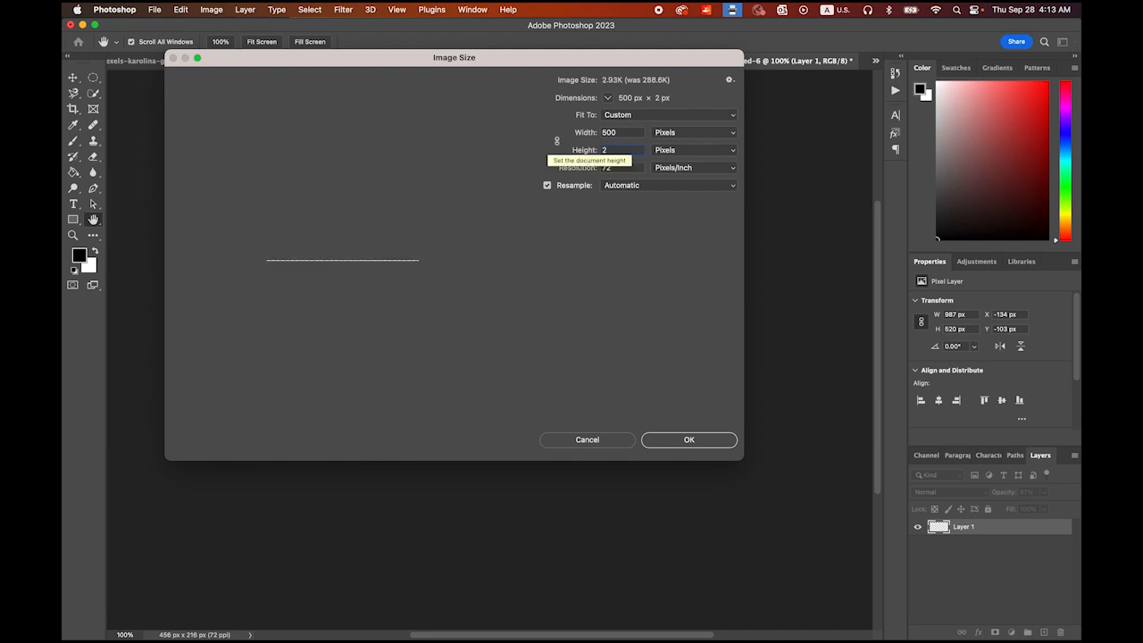
text(50)
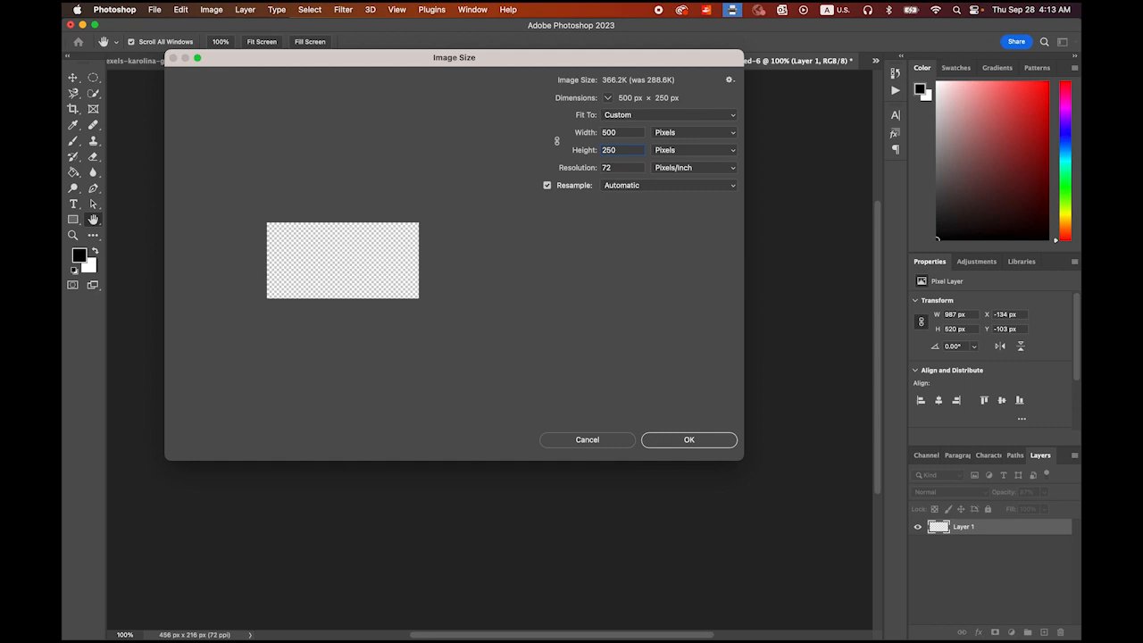
click(706, 442)
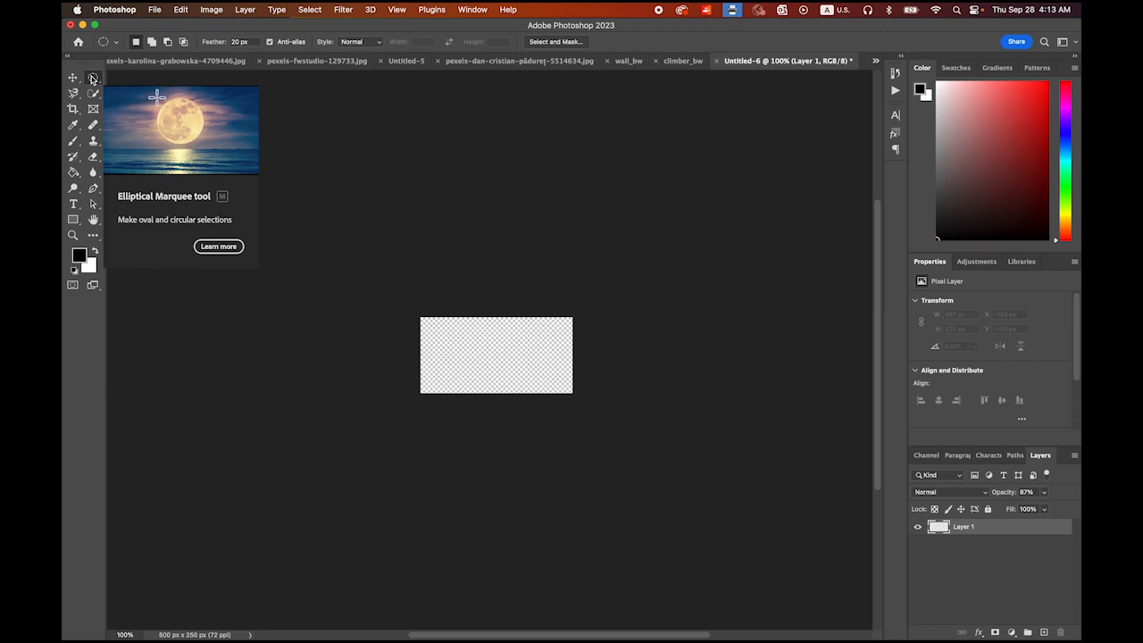
- Select a wide flat ellipse with a 20 px feather in the middle of the canvas and fill it with black at 100% opacity
click(239, 42)
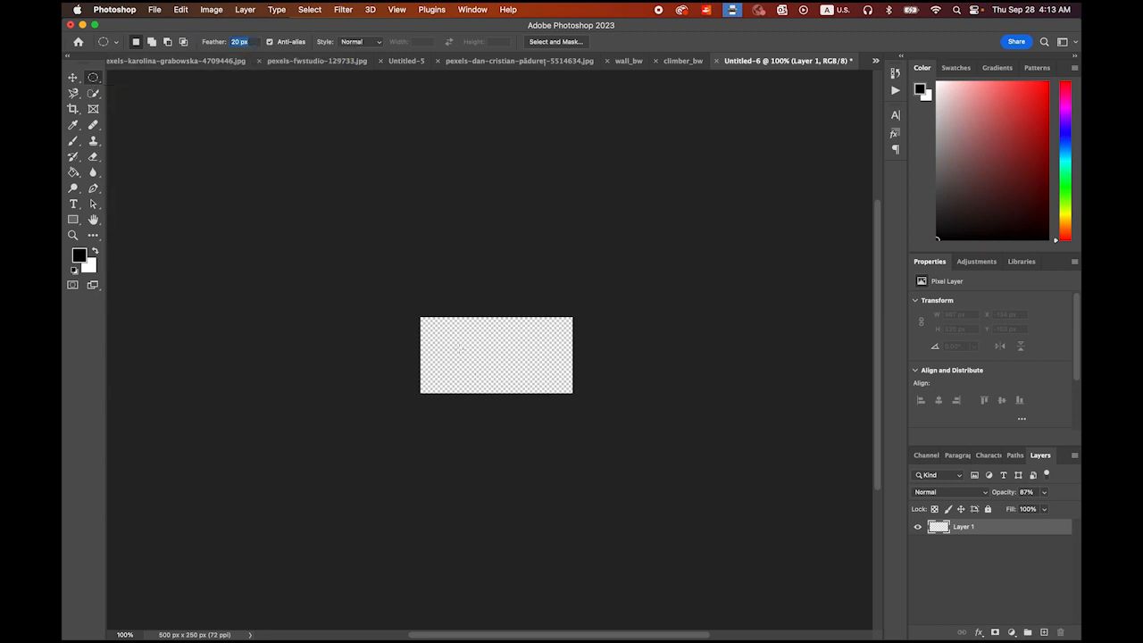
drag(447, 344, 555, 370)
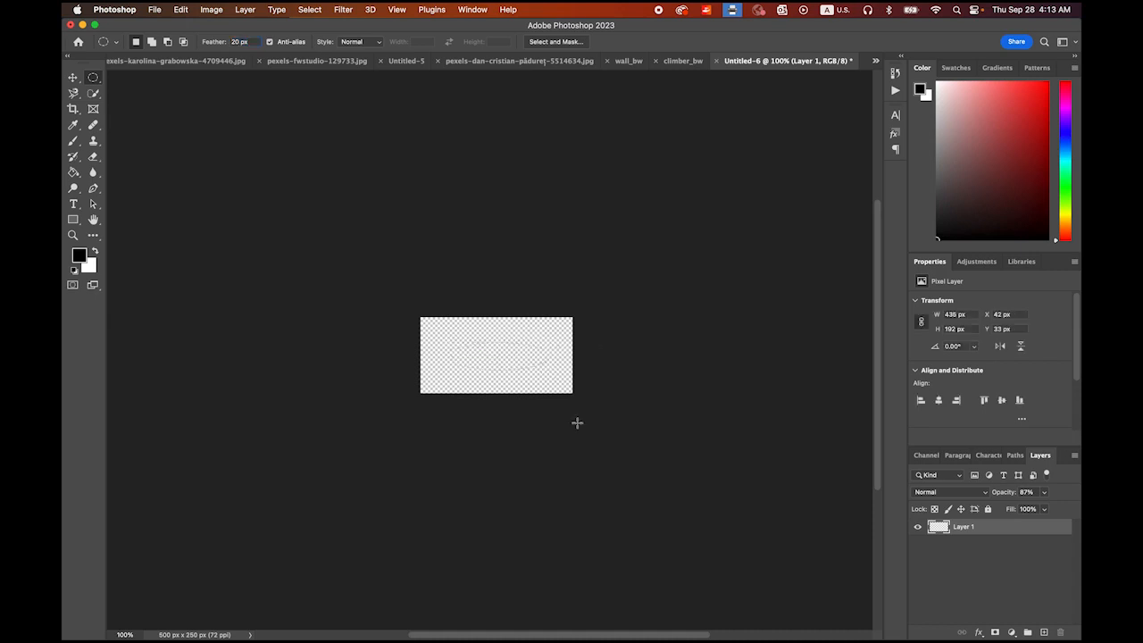
click(188, 9)
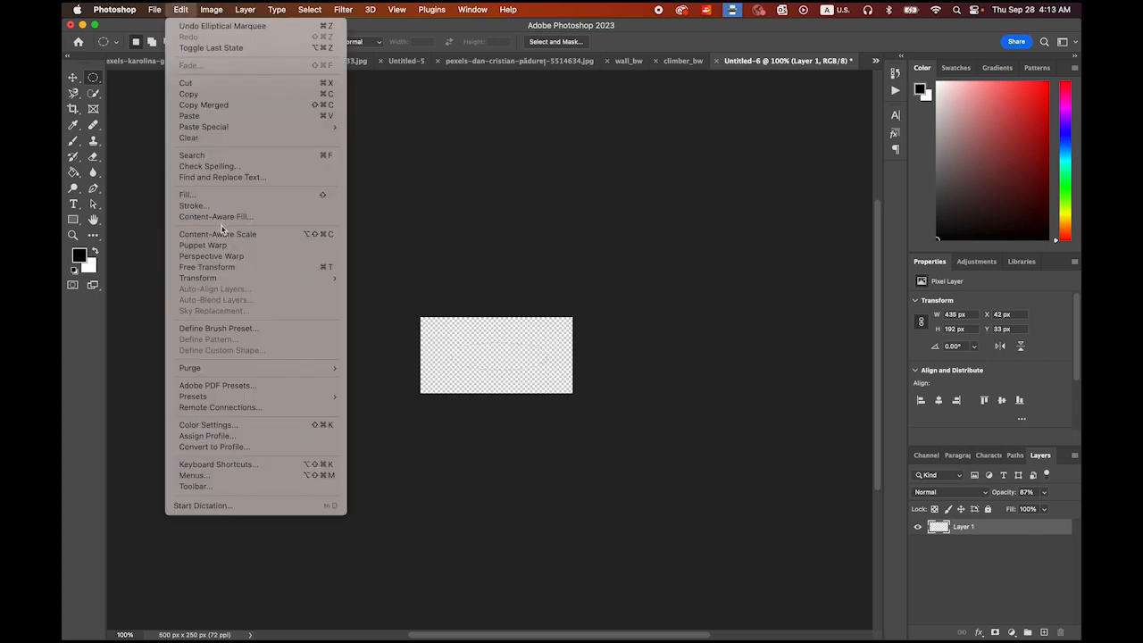
click(224, 194)
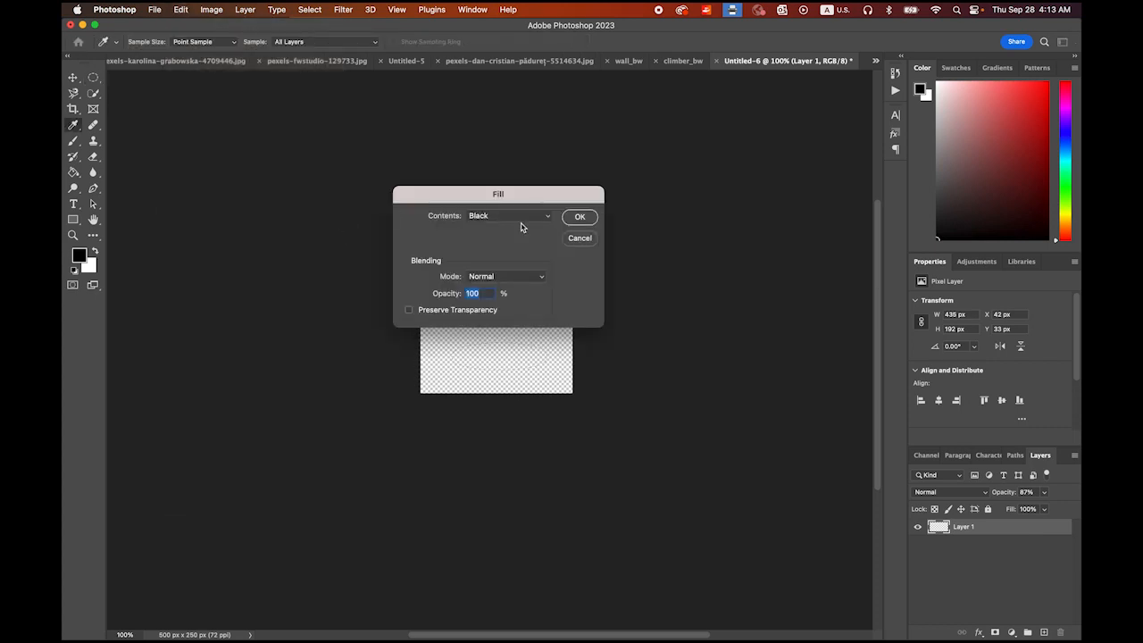
click(579, 218)
key(m)
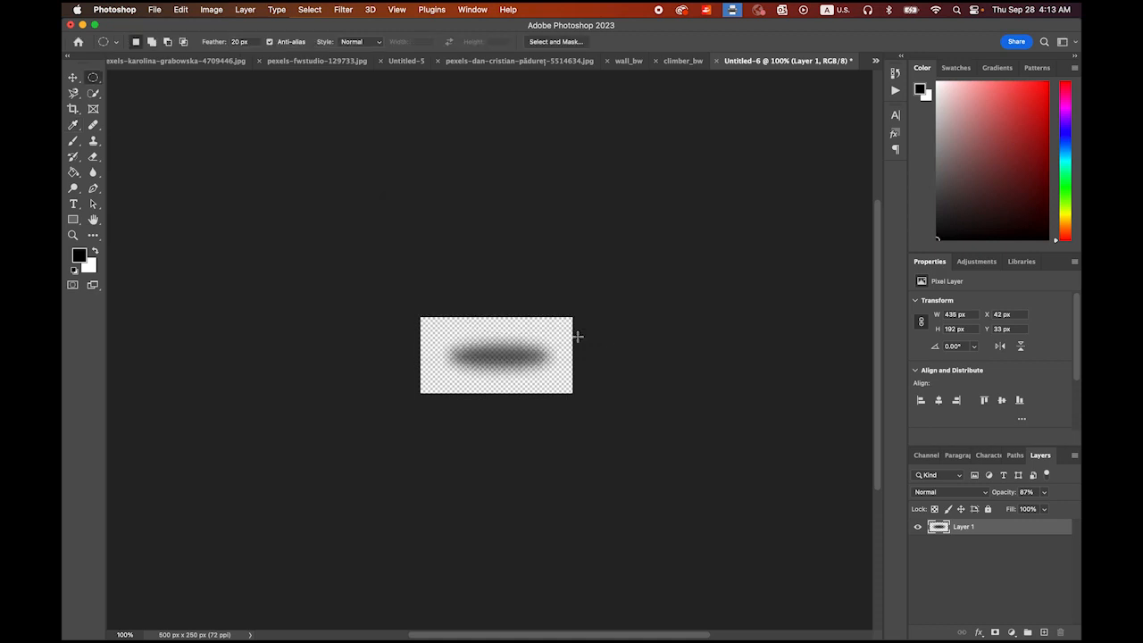
- Move the blurred black ellipse slightly up and to the left so it sits centred on the canvas
click(75, 79)
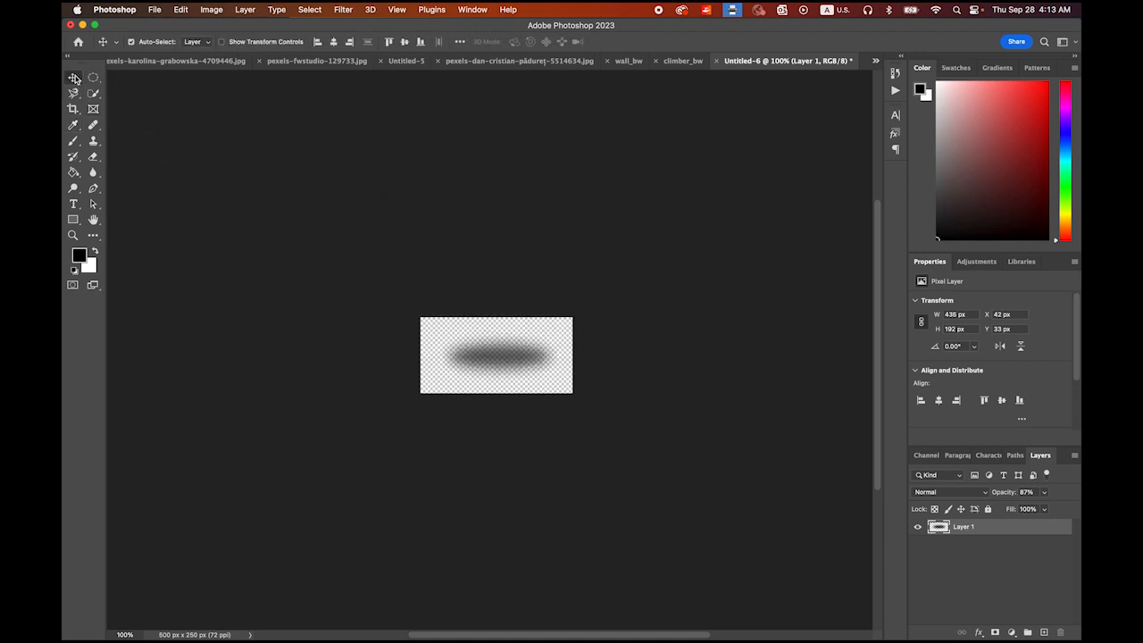
drag(506, 363, 496, 357)
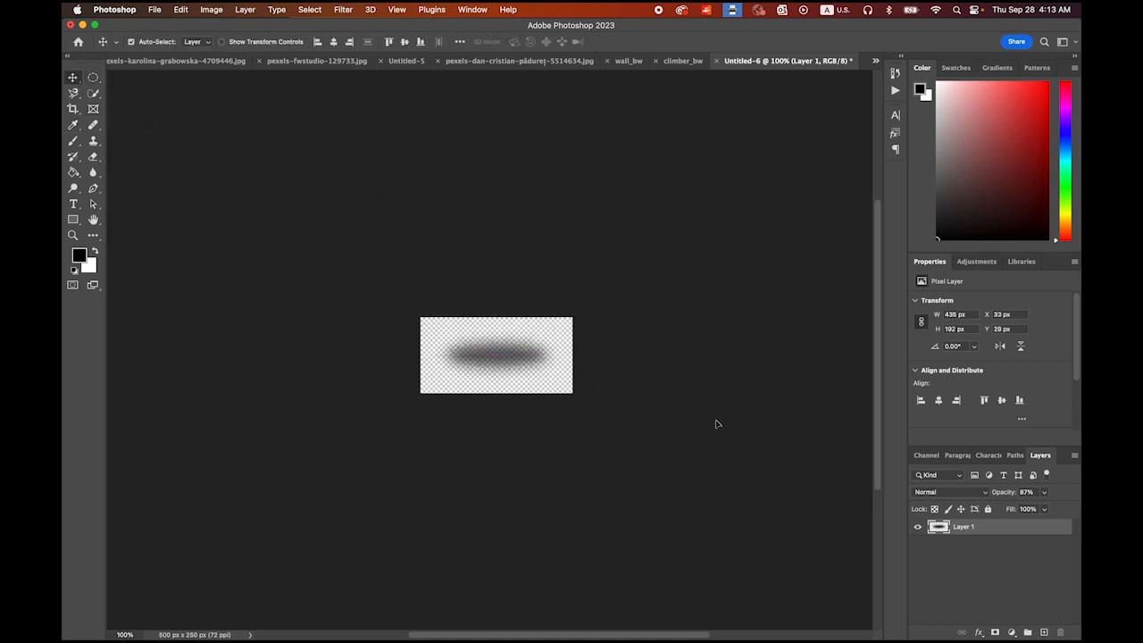
click(697, 464)
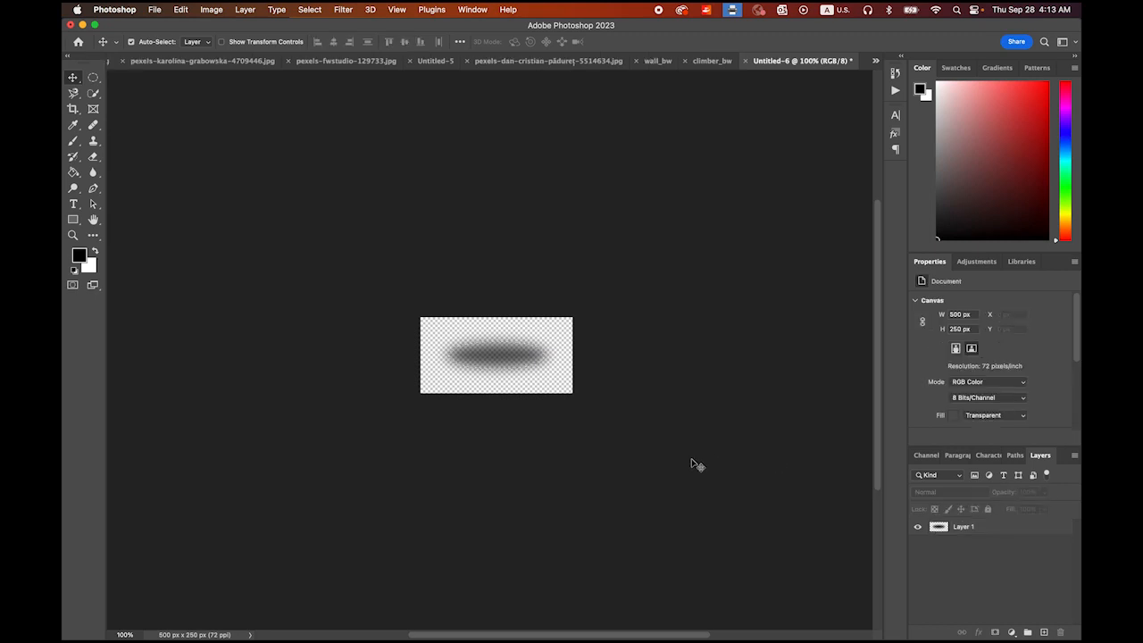
- Lower the opacity of Layer 1 to about 72%
click(95, 80)
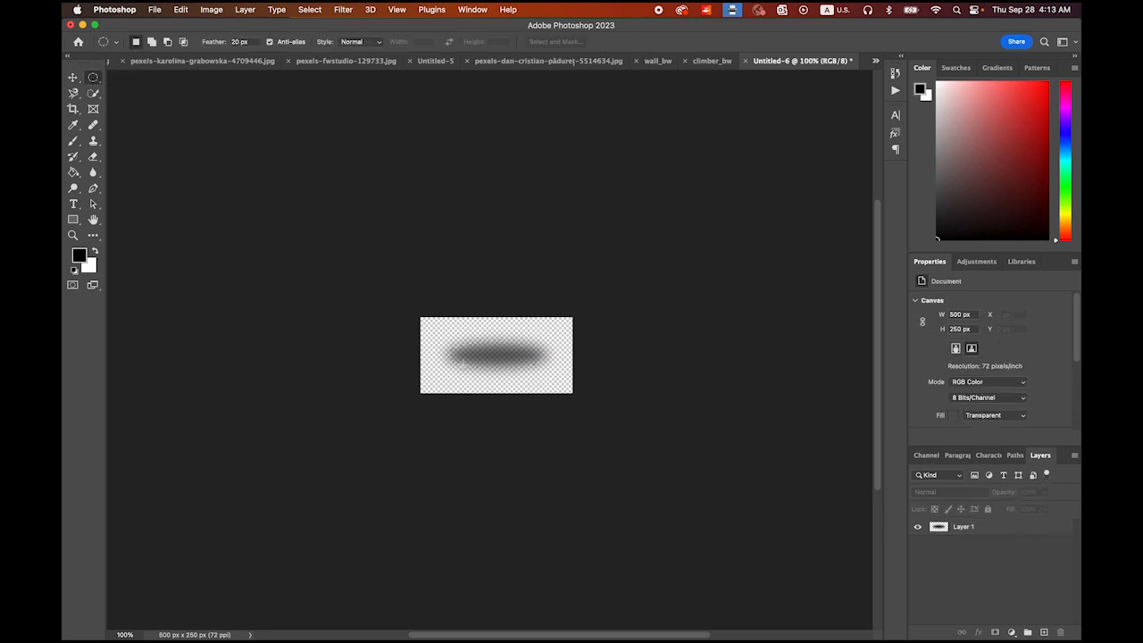
click(1023, 525)
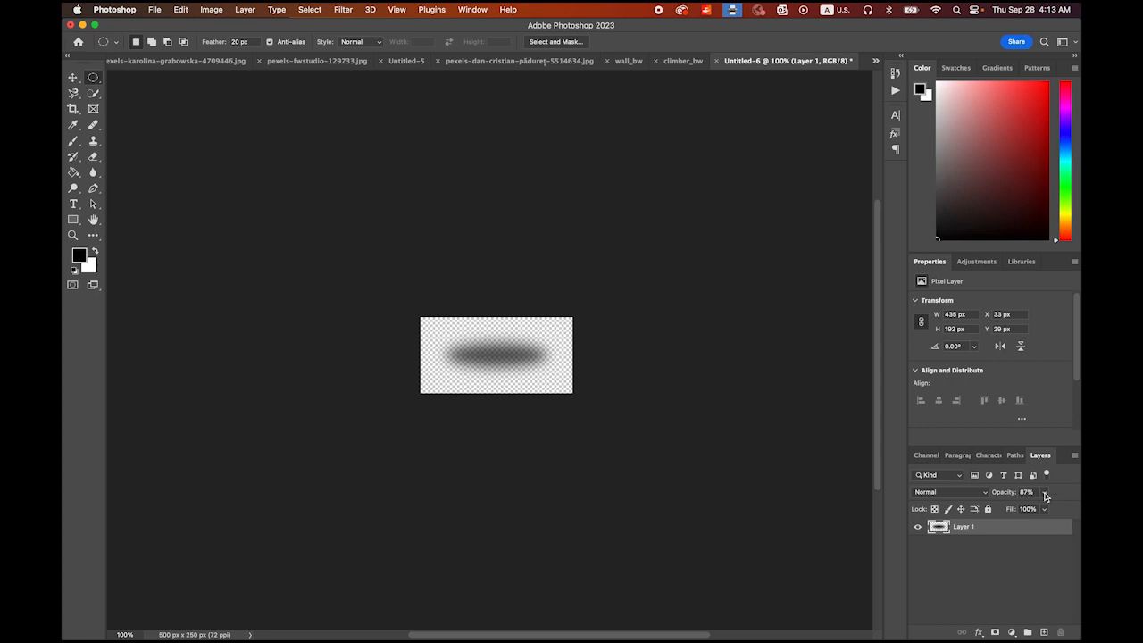
click(1045, 494)
drag(1042, 508, 1038, 510)
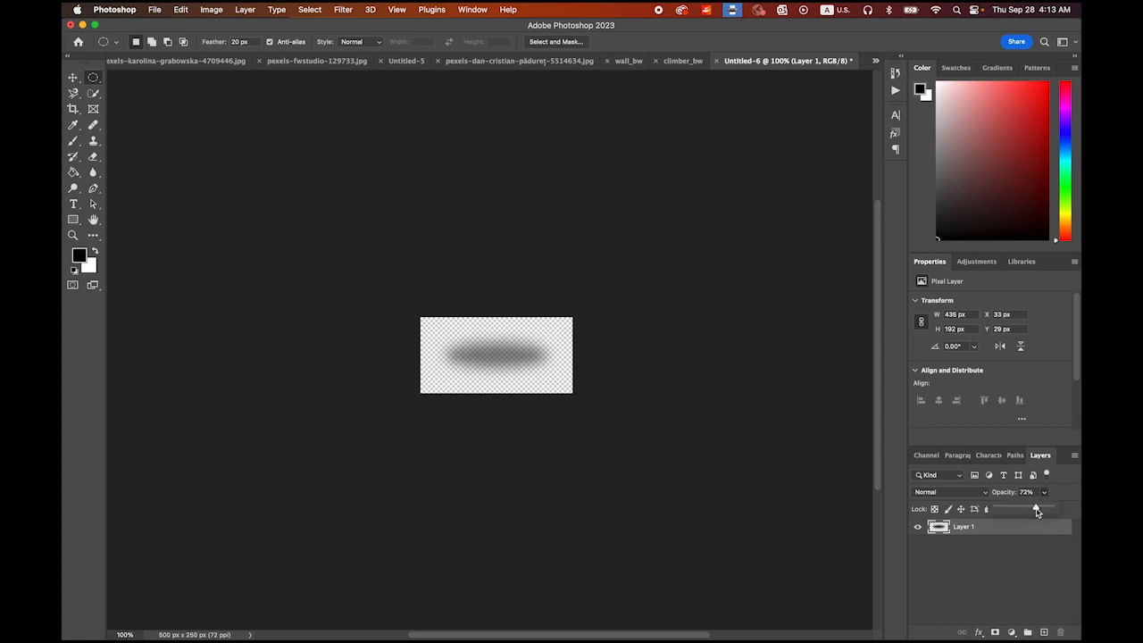
drag(1036, 510, 1036, 511)
click(74, 78)
click(406, 230)
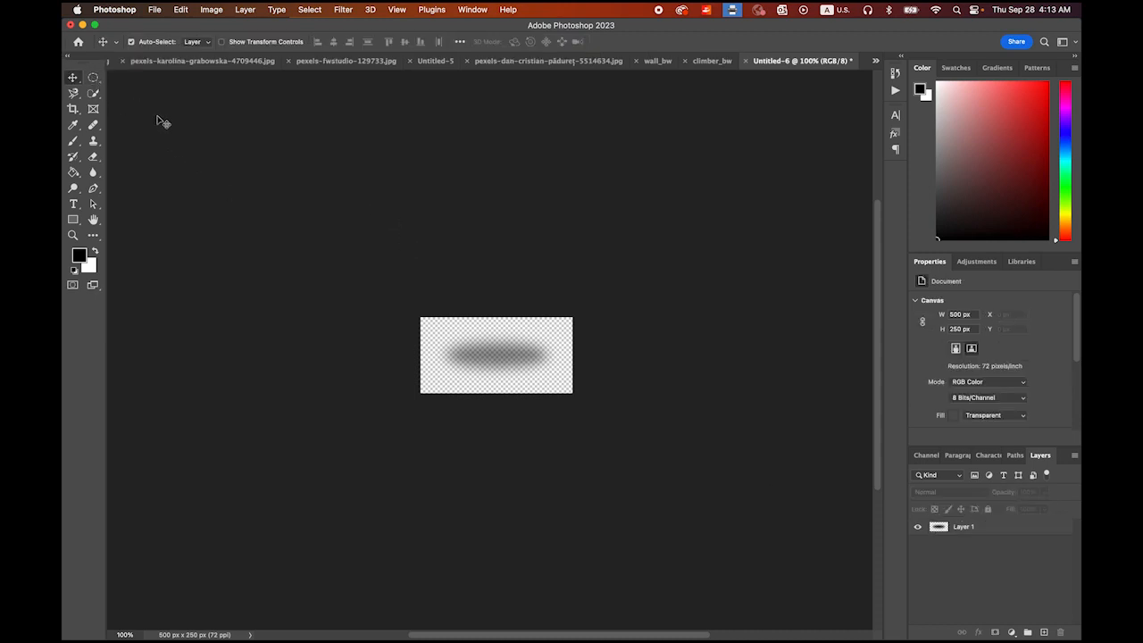
- Select the whole canvas with an unfeathered rectangular selection and copy the shadow
drag(94, 80, 142, 78)
drag(420, 306, 673, 428)
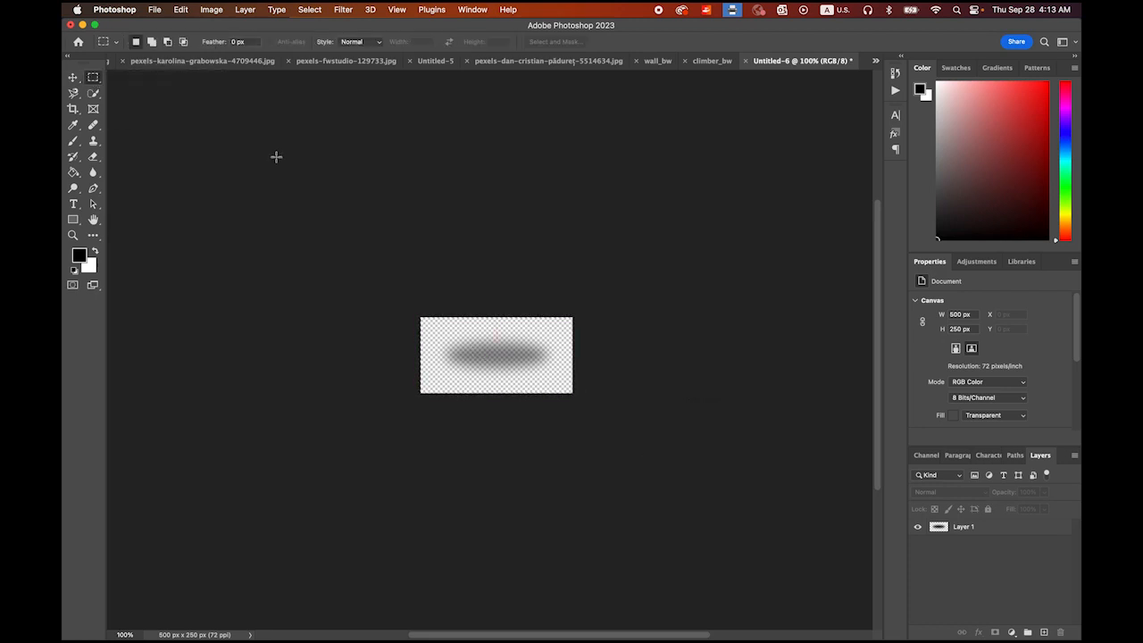
click(182, 10)
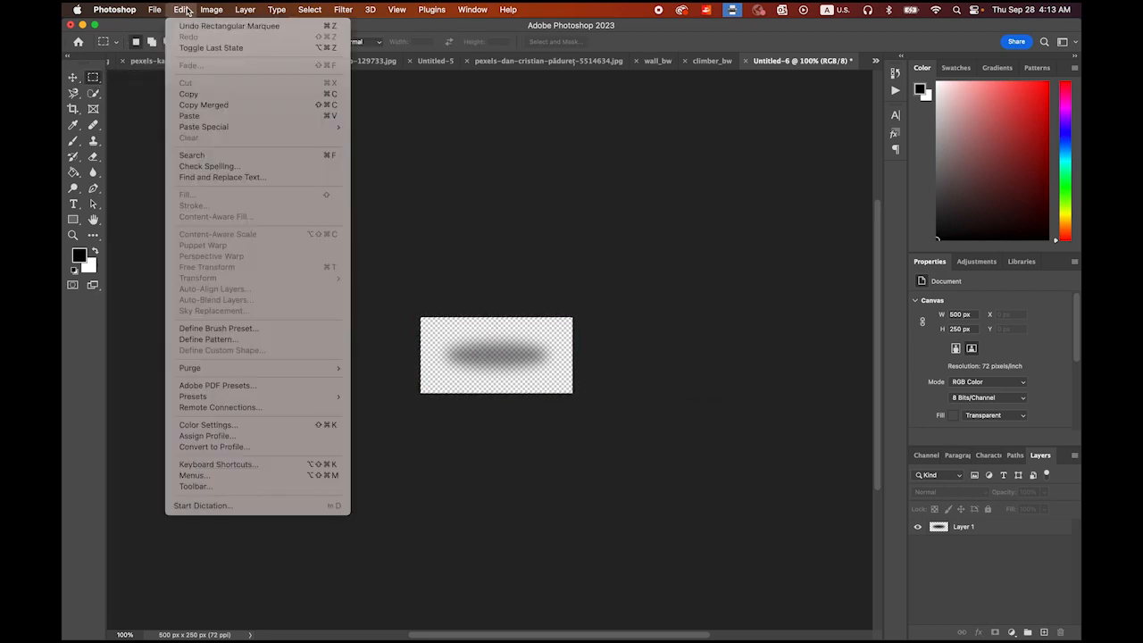
click(188, 94)
- Switch to Adobe Animate and add a new layer beneath the monster's layer in the Untitled-9 document
mouse_move(451, 636)
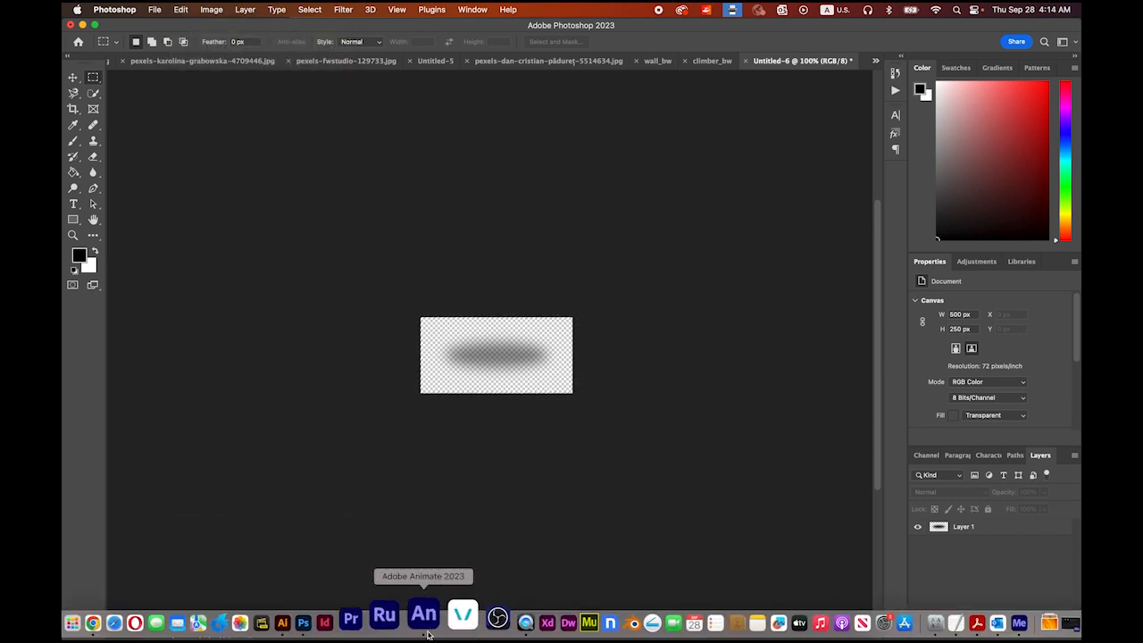
click(401, 616)
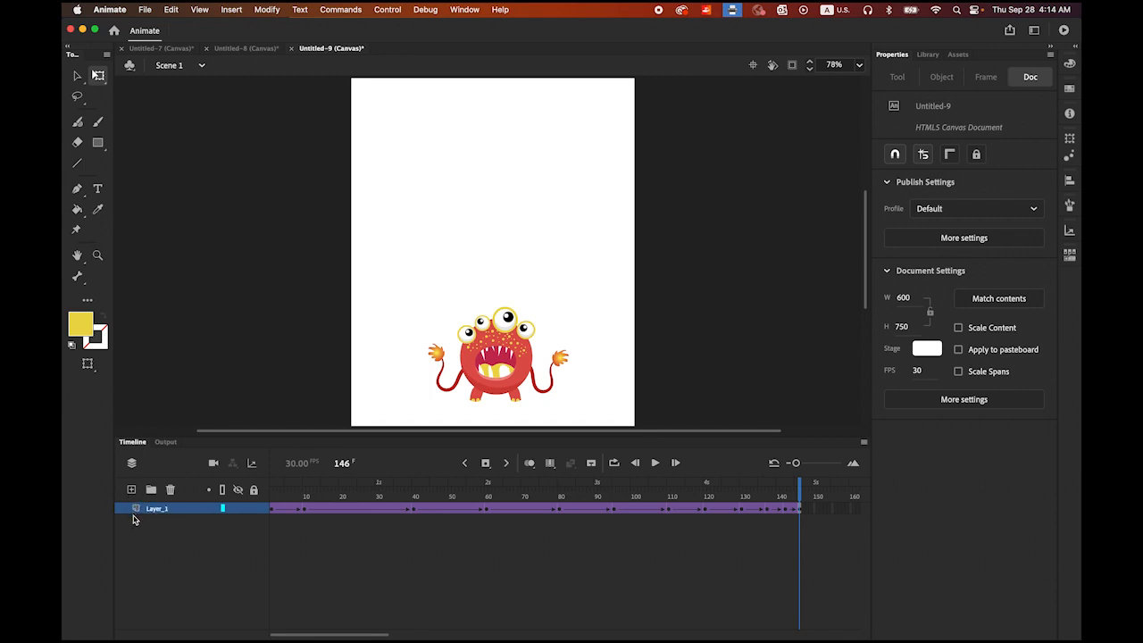
click(131, 490)
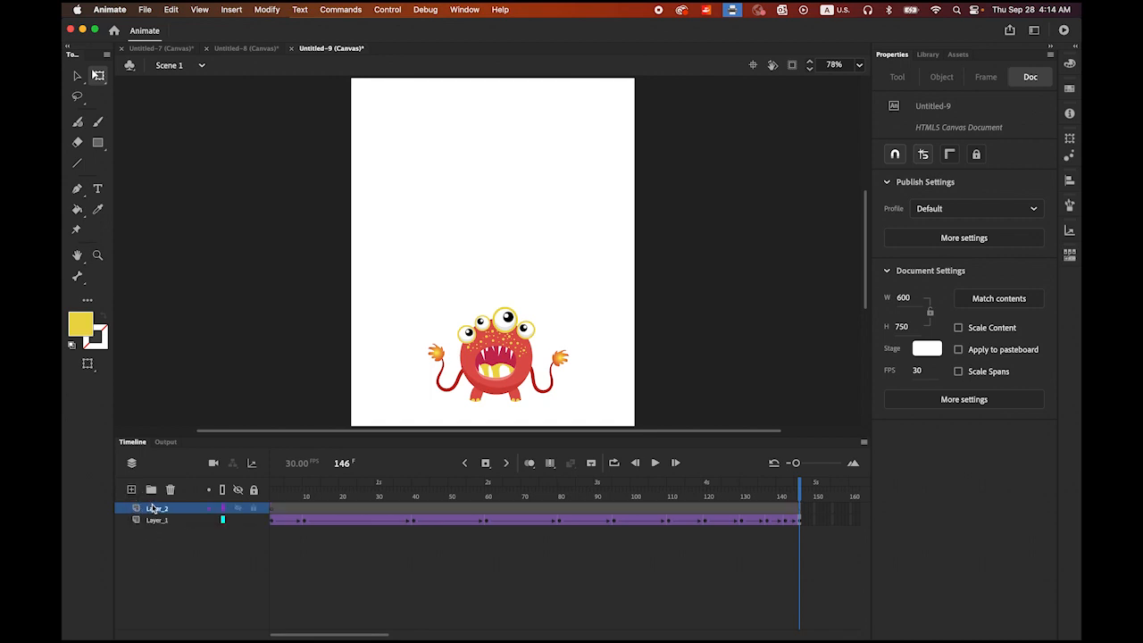
click(153, 508)
drag(156, 535, 157, 536)
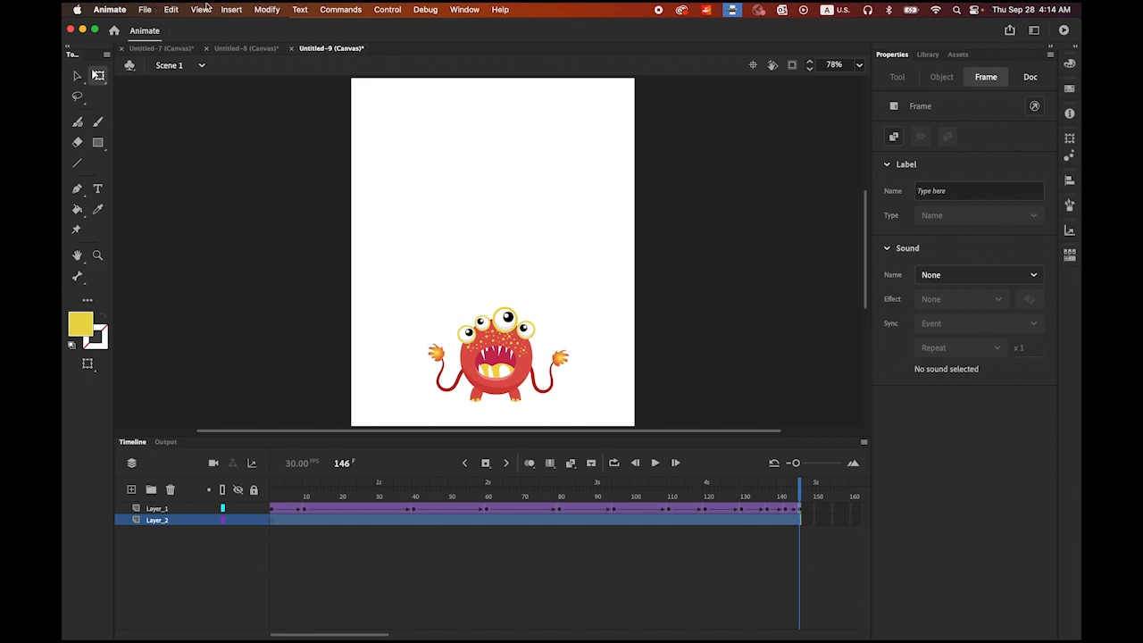
- Paste the copied shadow into the centre of the stage on Layer_2 and scale it down to about 260 × 115 px
click(168, 9)
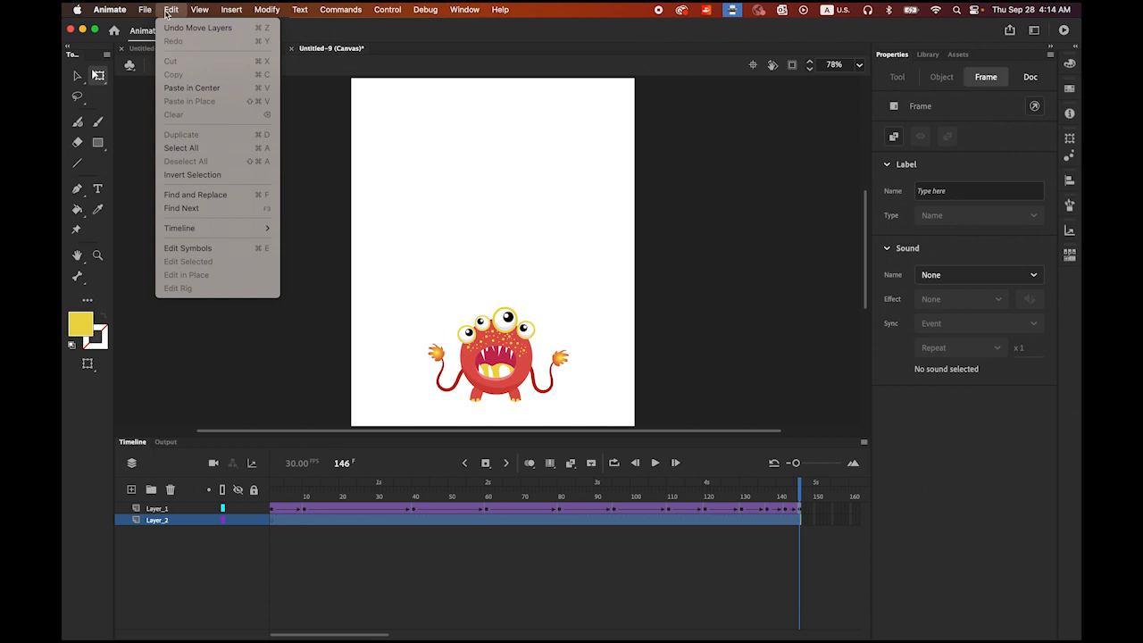
click(205, 88)
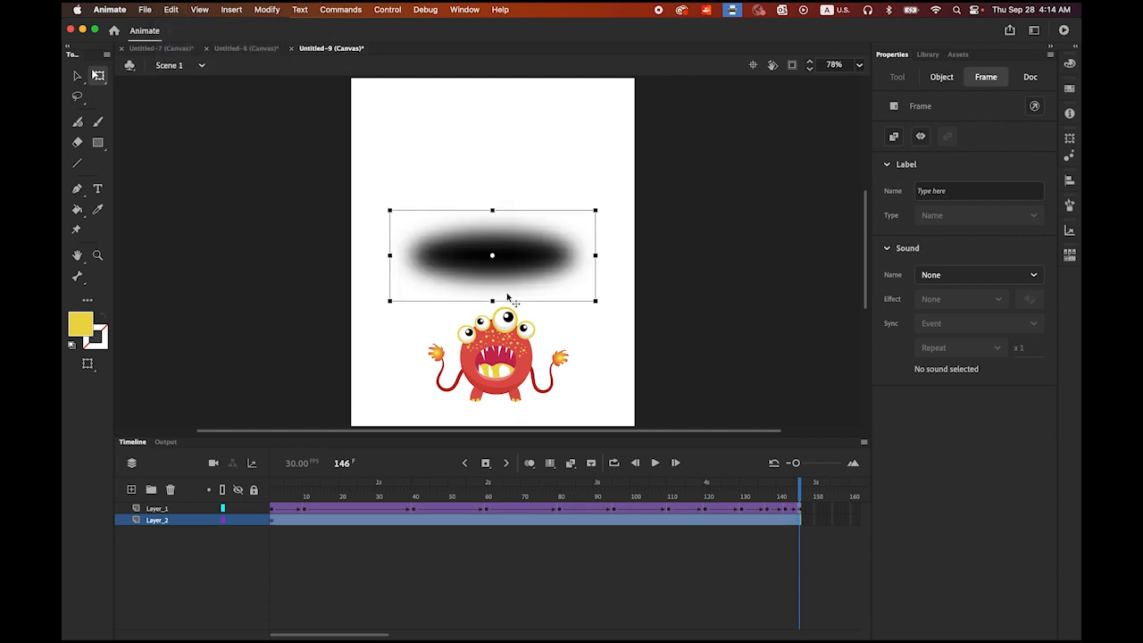
click(79, 77)
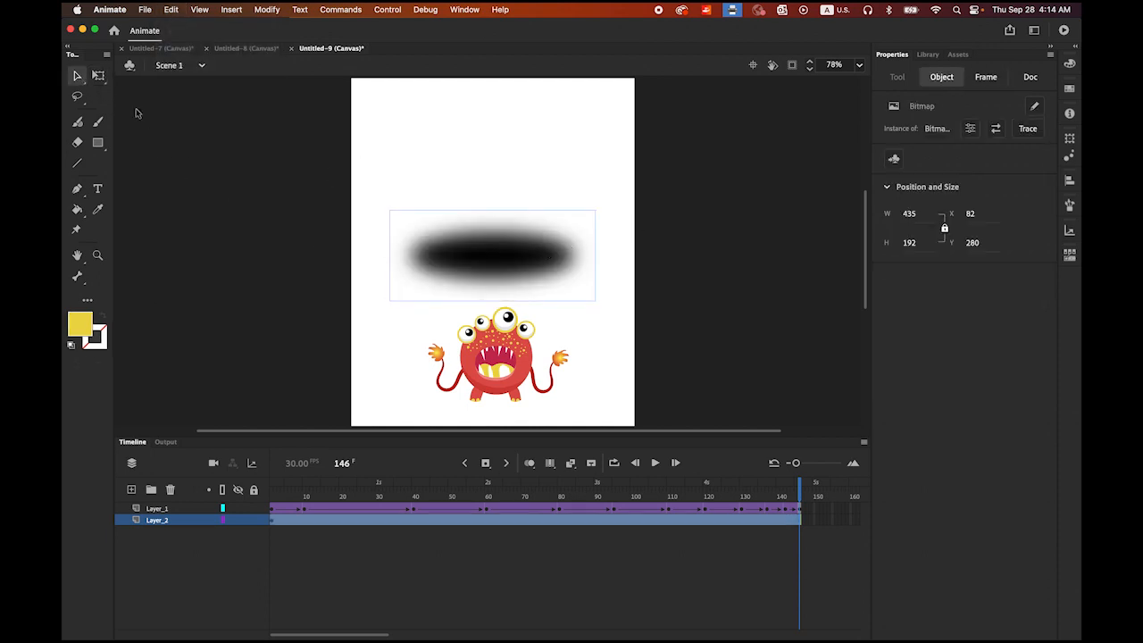
click(98, 75)
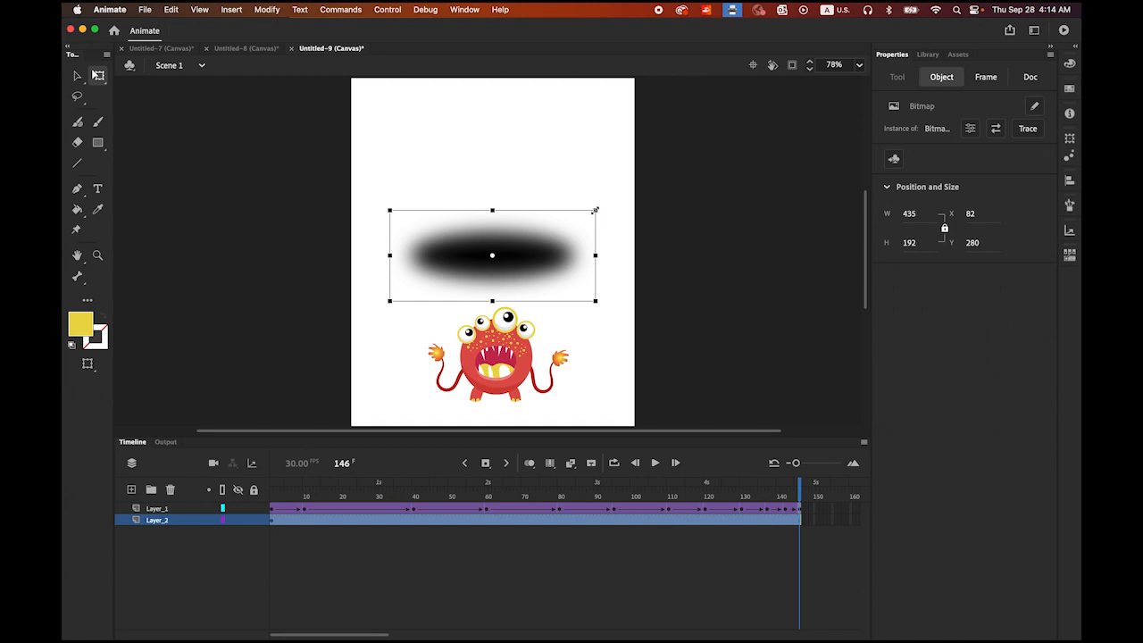
drag(596, 209, 560, 230)
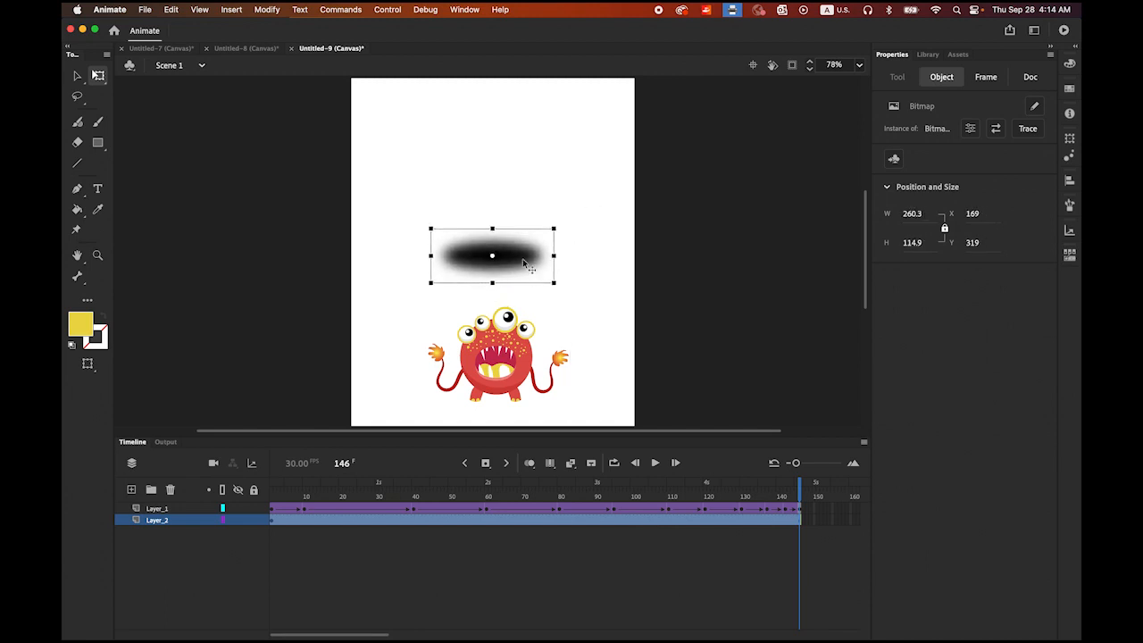
- Position the shadow bitmap beneath the monster's feet at about X 172, Y 623
drag(523, 264, 529, 410)
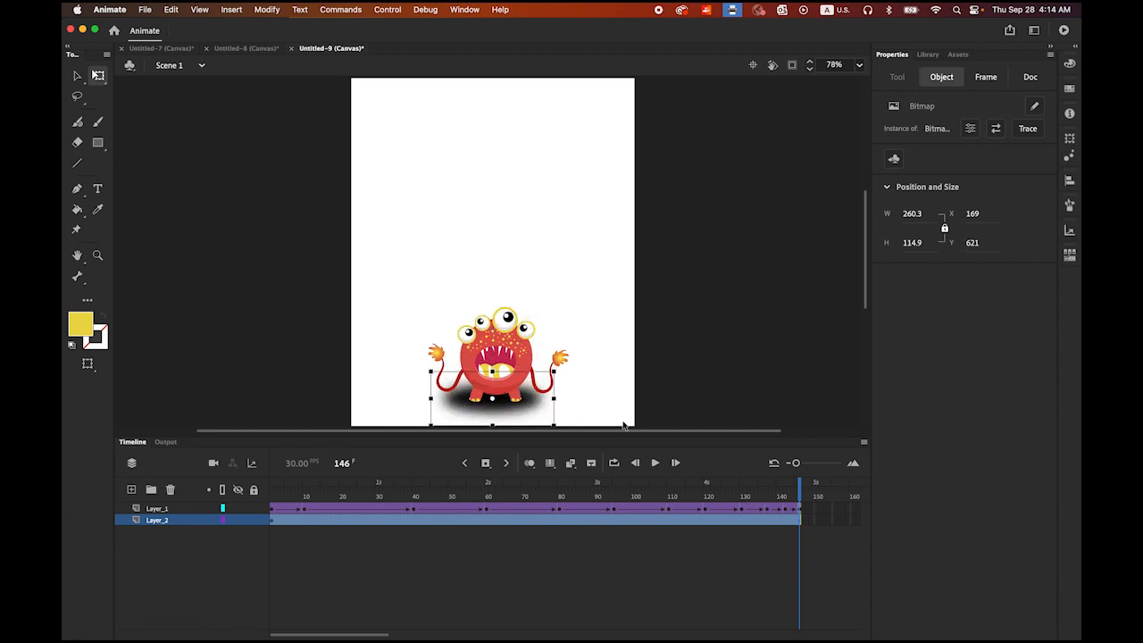
click(78, 75)
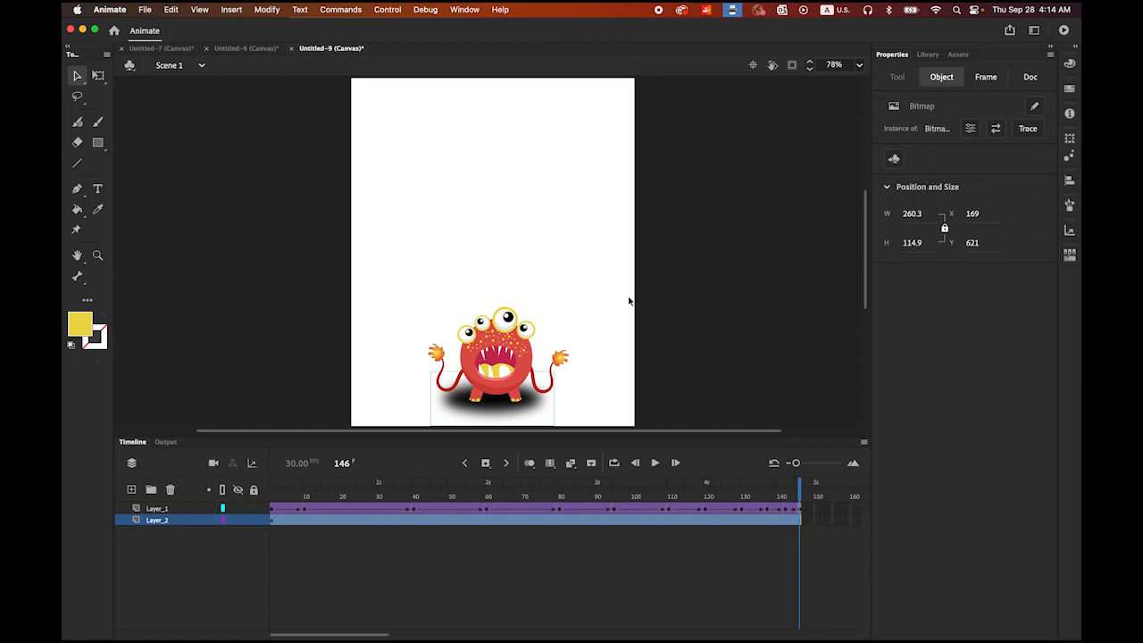
click(629, 301)
click(545, 403)
key(Right)
key(Right)
key(Right)
key(Down)
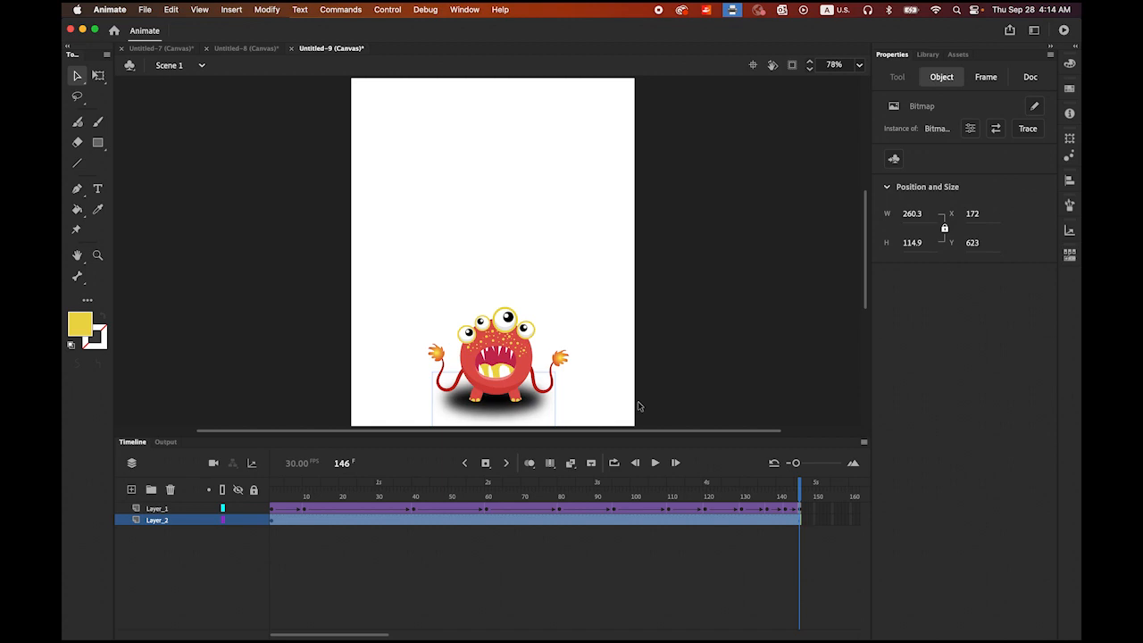
click(715, 339)
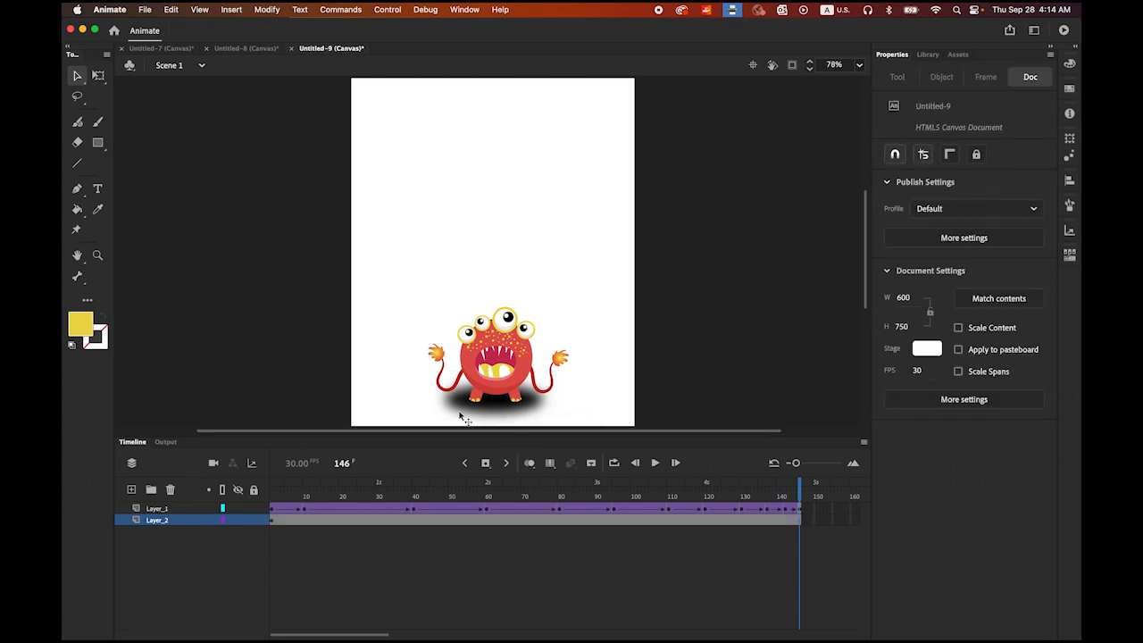
click(492, 410)
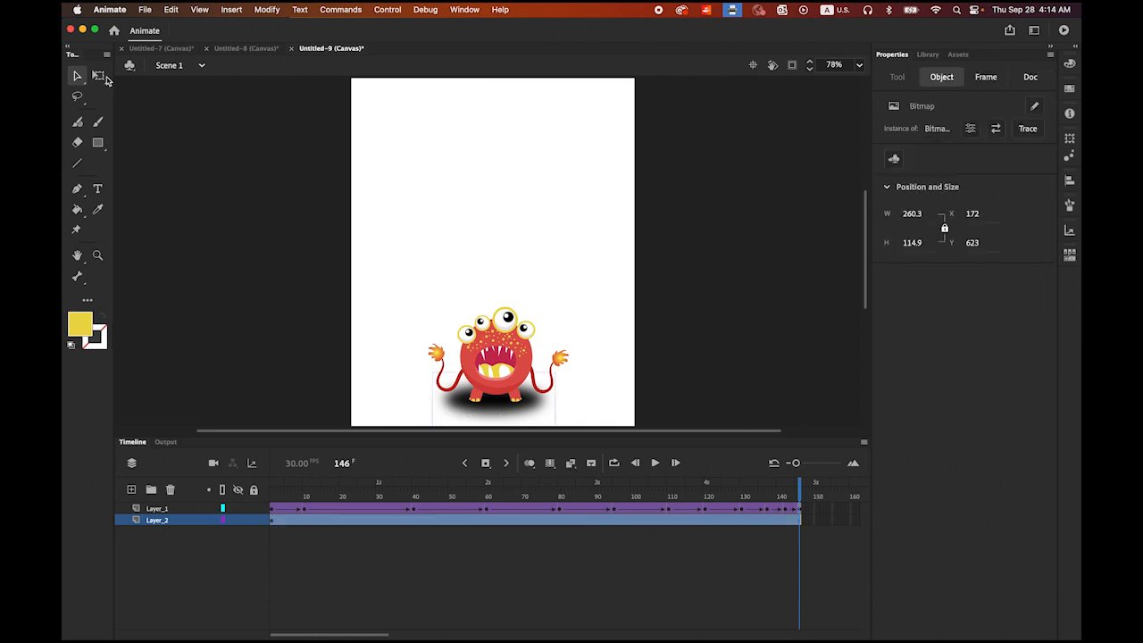
- Scale the shadow bitmap beneath the monster down to about 232 × 102 px around its centre and deselect it
click(98, 75)
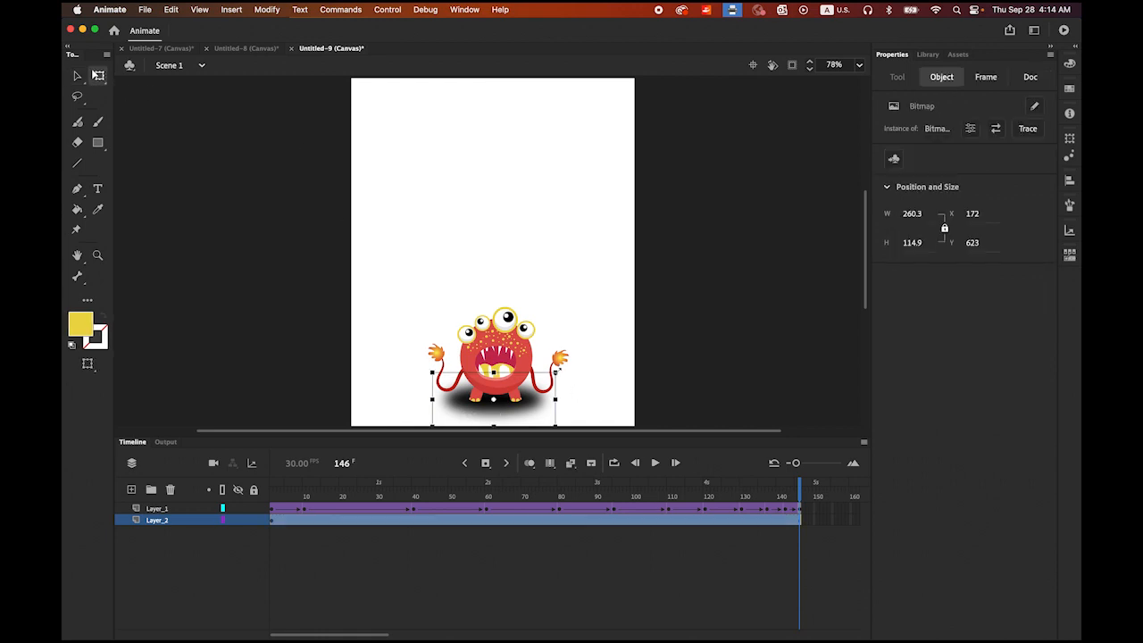
drag(555, 370, 548, 373)
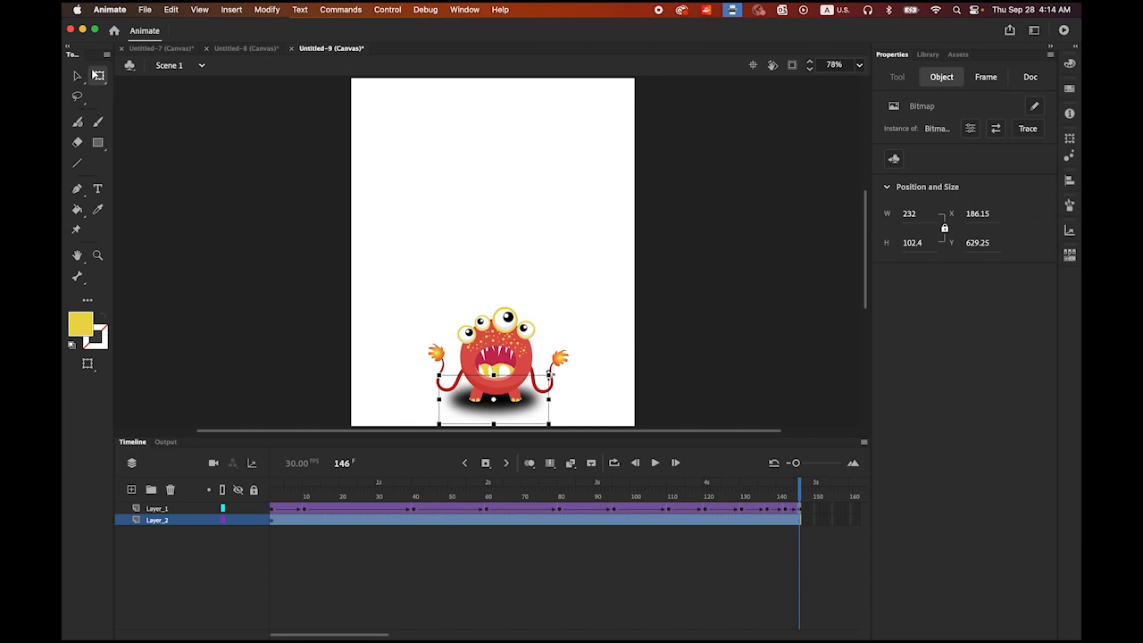
click(77, 75)
click(208, 189)
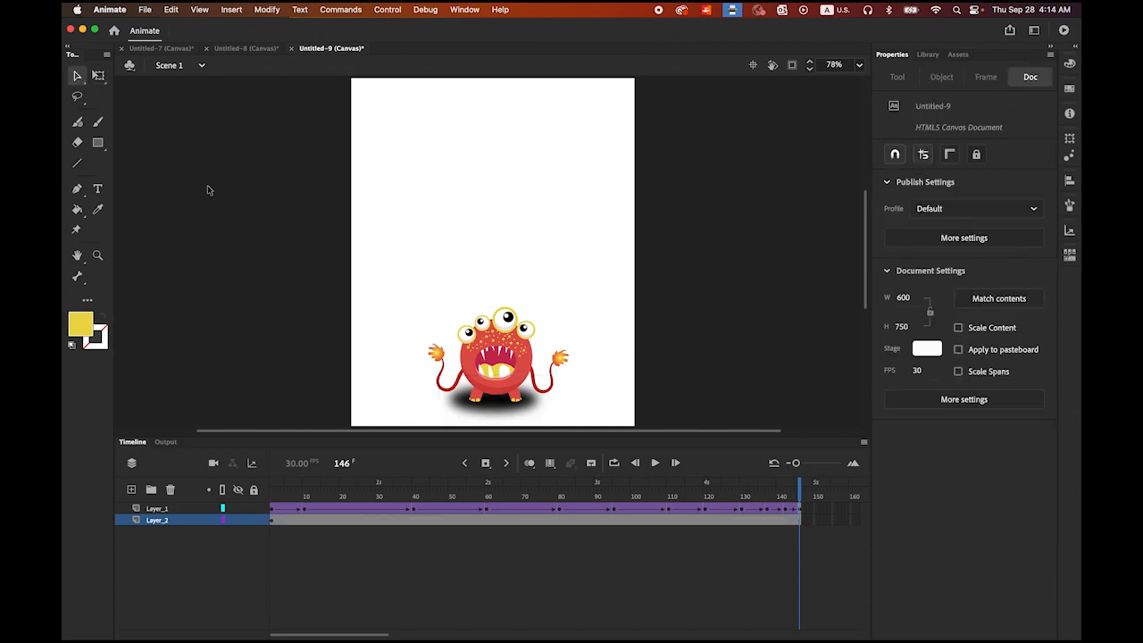
- Insert keyframes for the shadow on Layer_2 at frames 10, 40, 60, 80 and 95, matching the monster's keyframes
drag(800, 496, 270, 496)
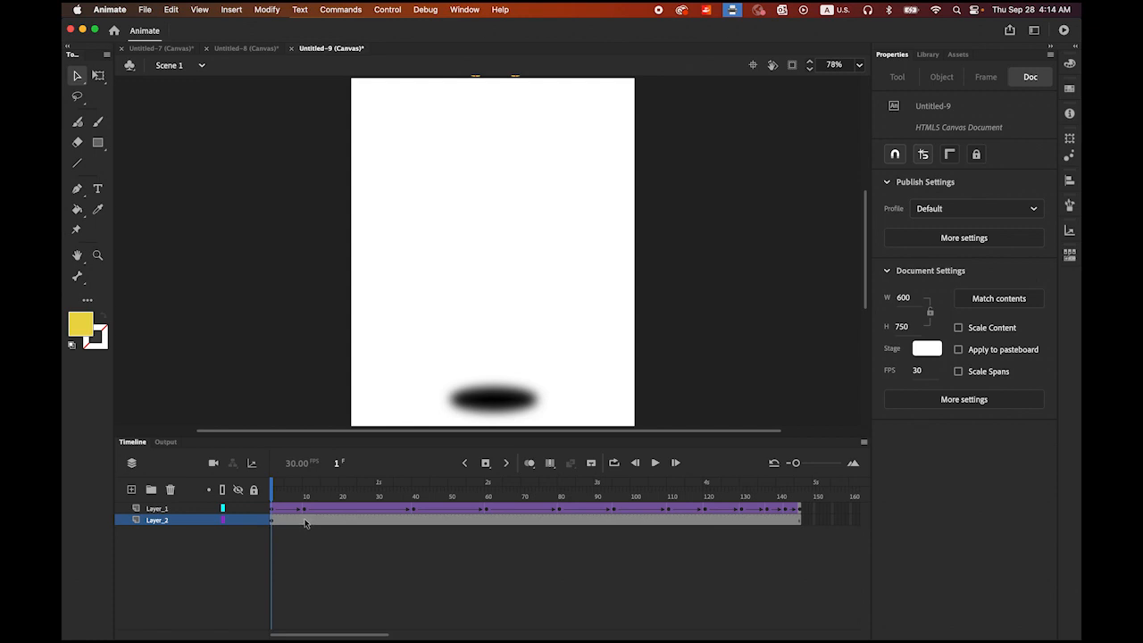
click(304, 521)
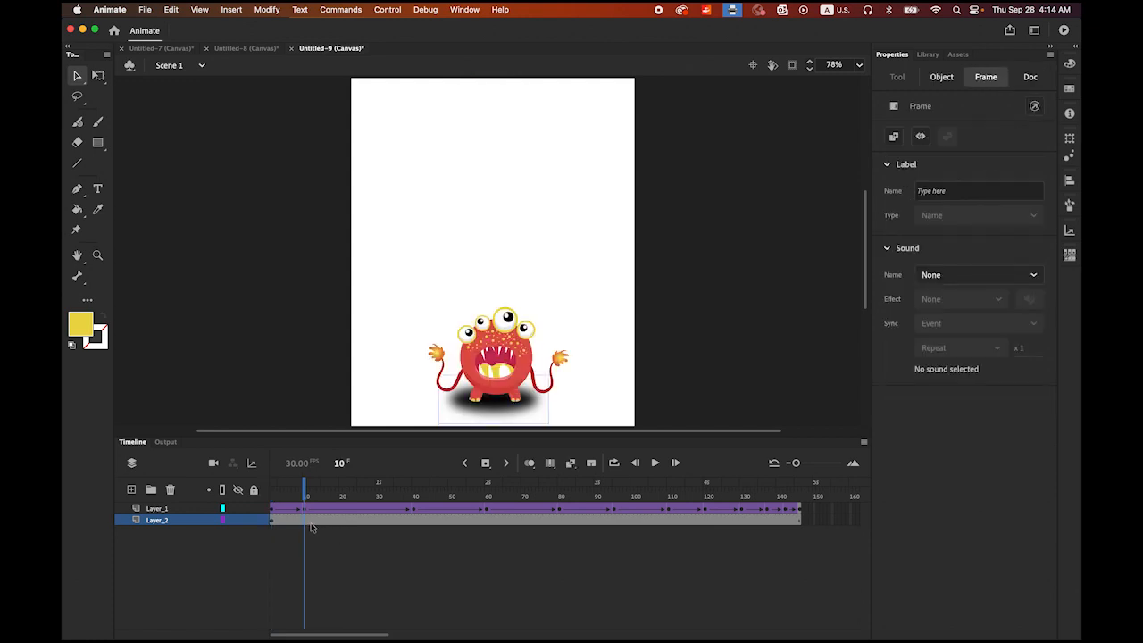
click(414, 523)
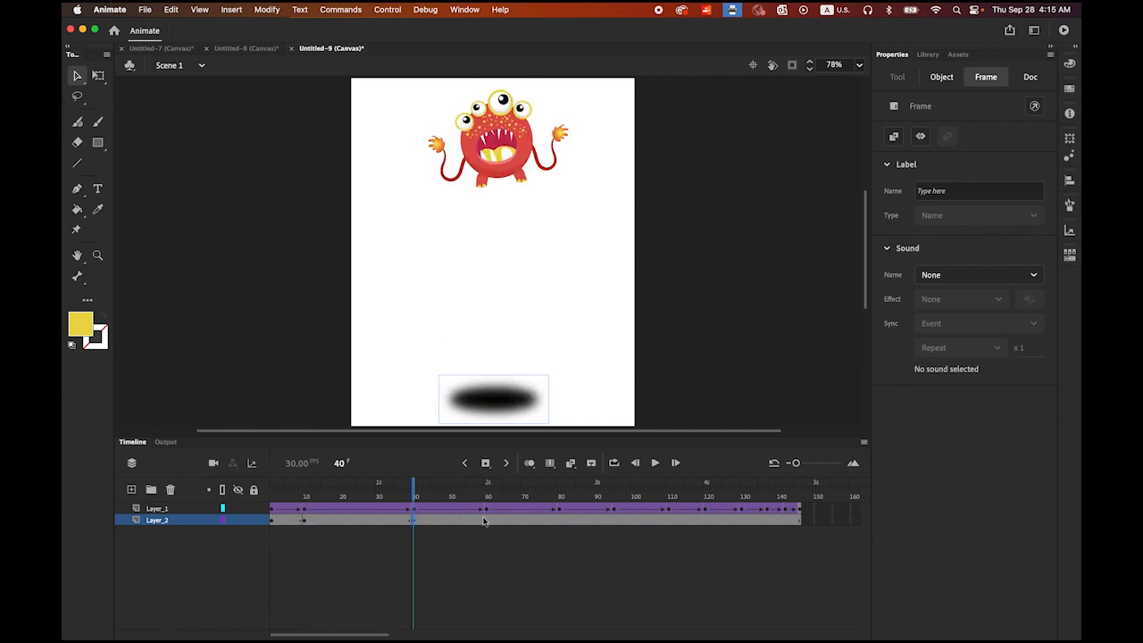
click(485, 522)
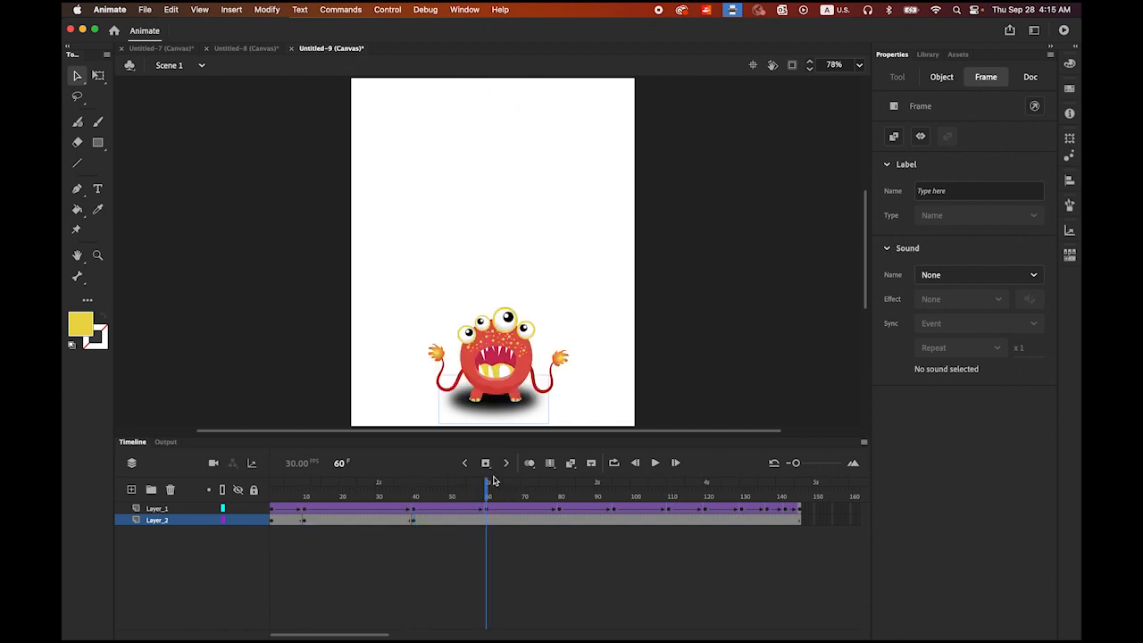
click(560, 523)
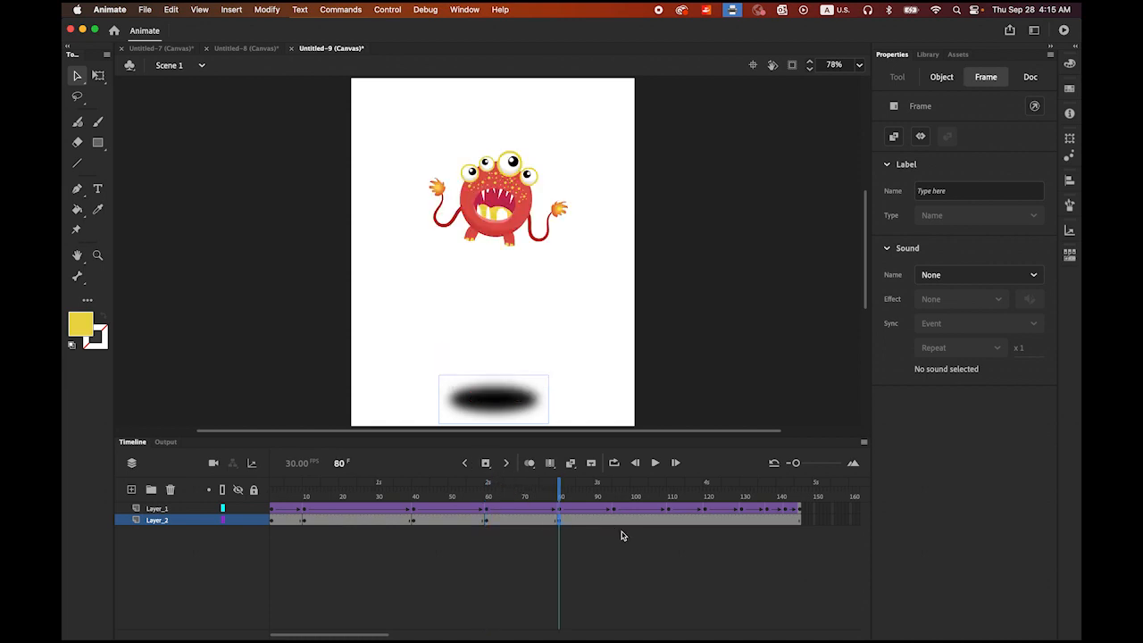
click(613, 520)
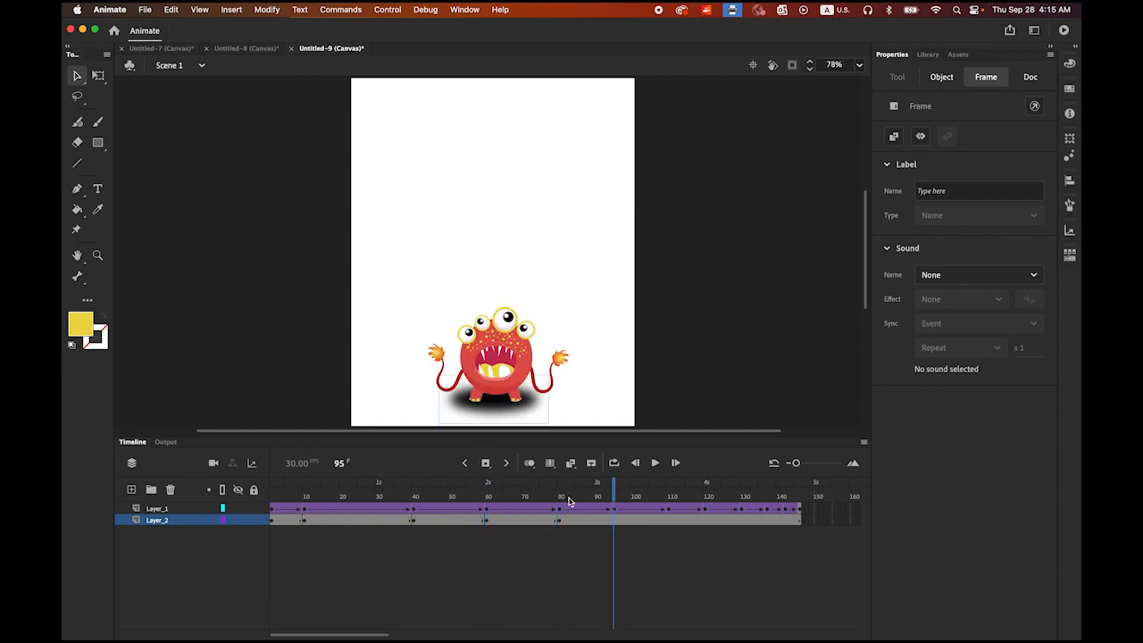
- Insert the remaining shadow keyframes on Layer_2 at frames 110, 120, 130, 137, 142 and 146
click(669, 520)
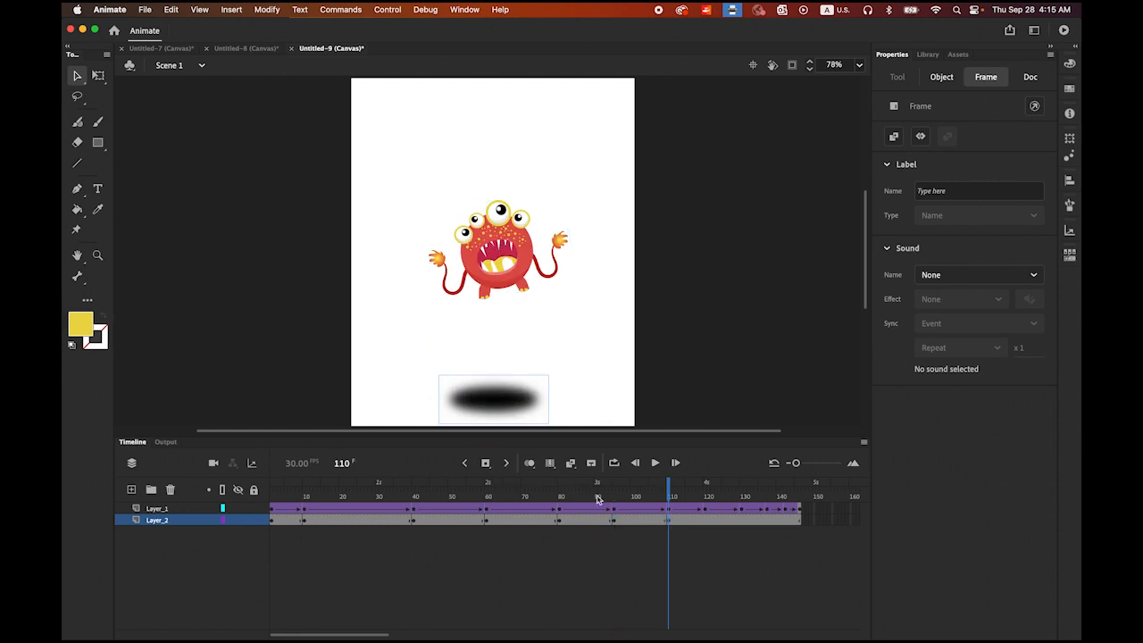
click(705, 521)
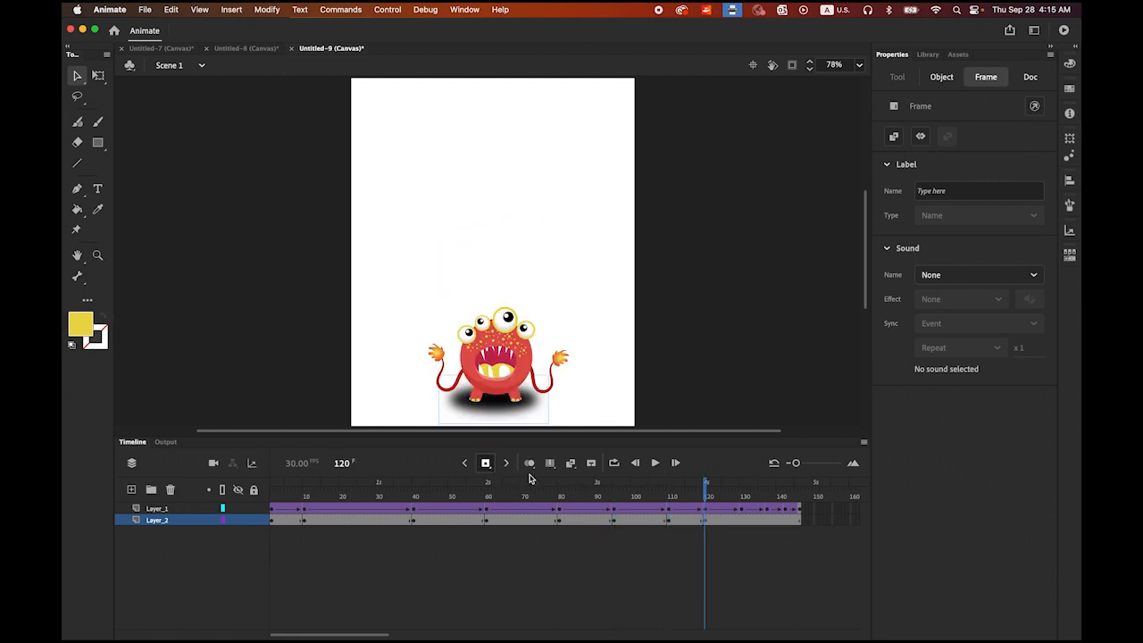
click(742, 525)
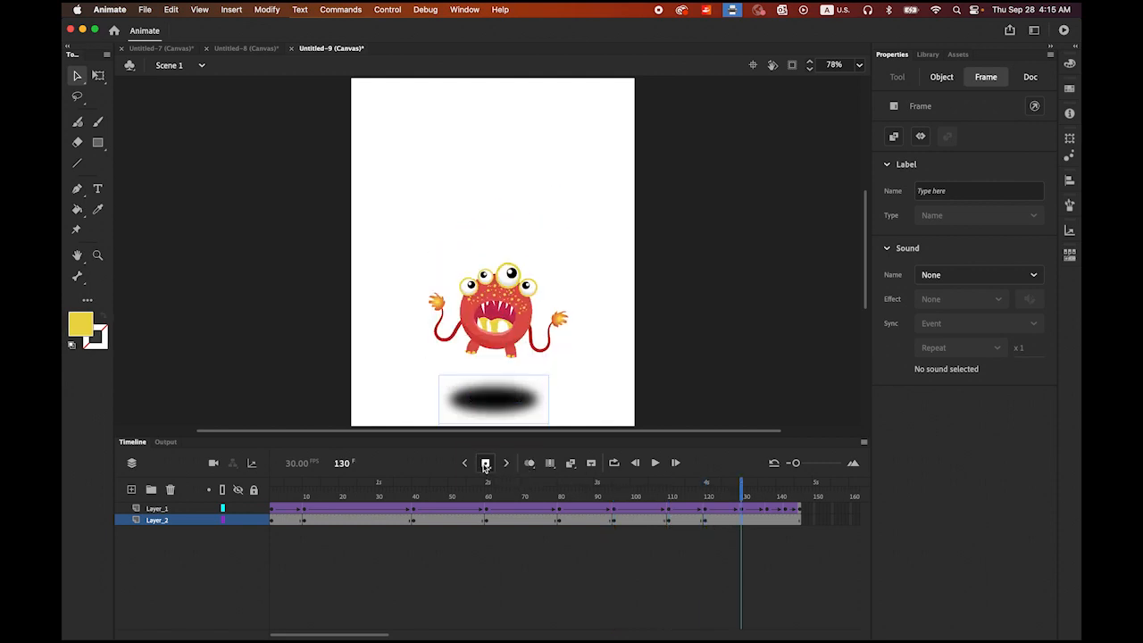
click(767, 524)
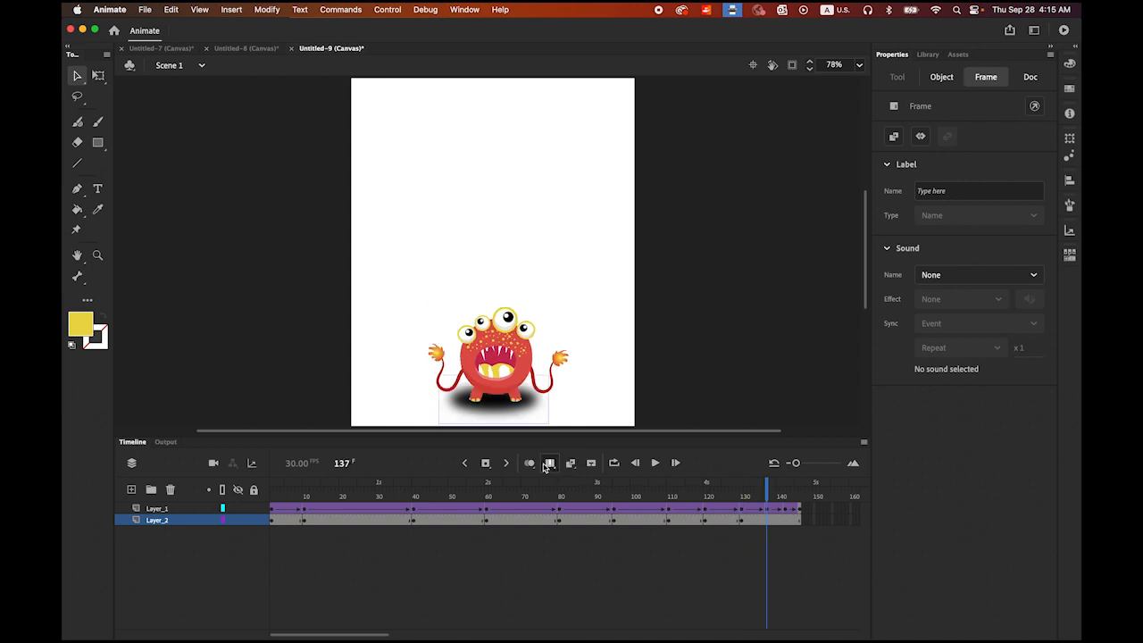
click(487, 462)
click(787, 522)
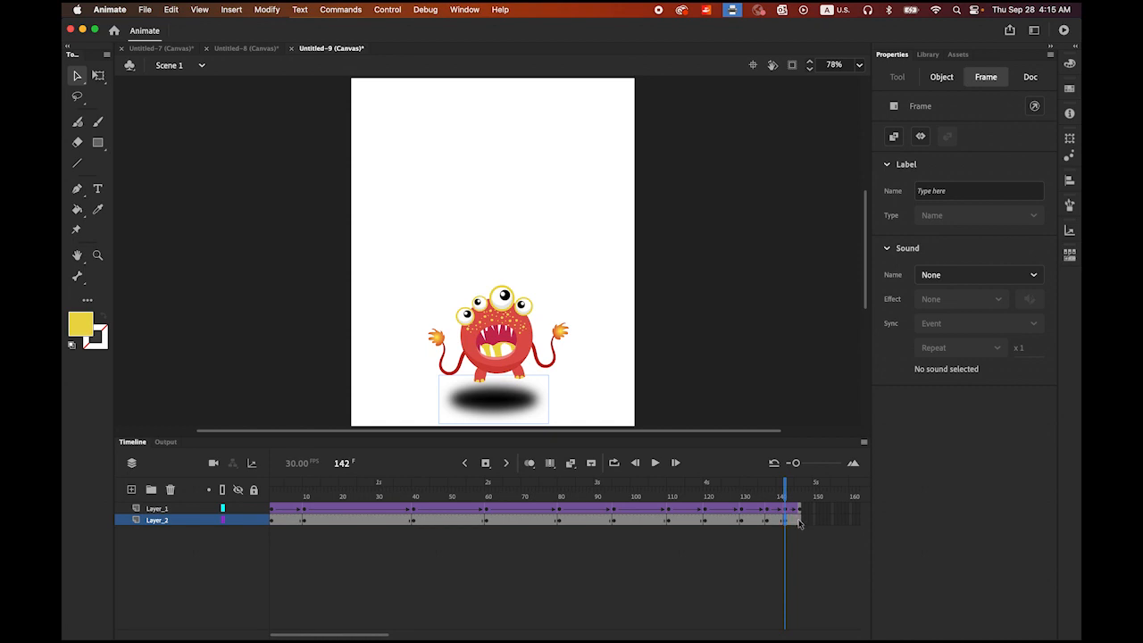
click(800, 521)
click(490, 463)
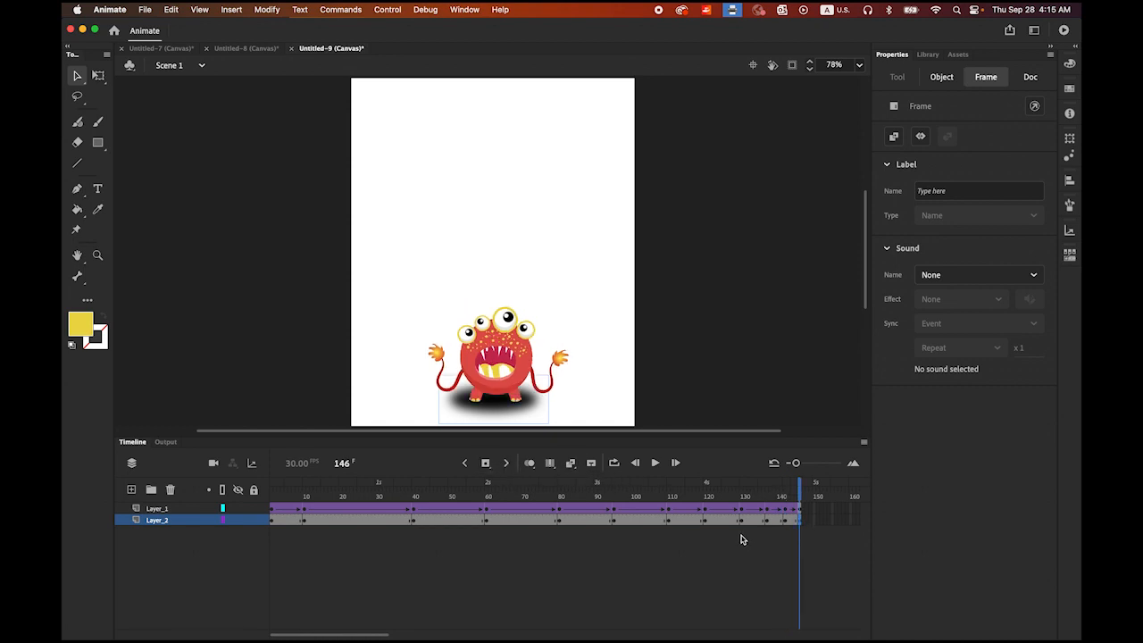
- Create classic tweens on Layer_2 in the three keyframe spans between frames 1 and 60
drag(801, 498, 290, 502)
click(288, 532)
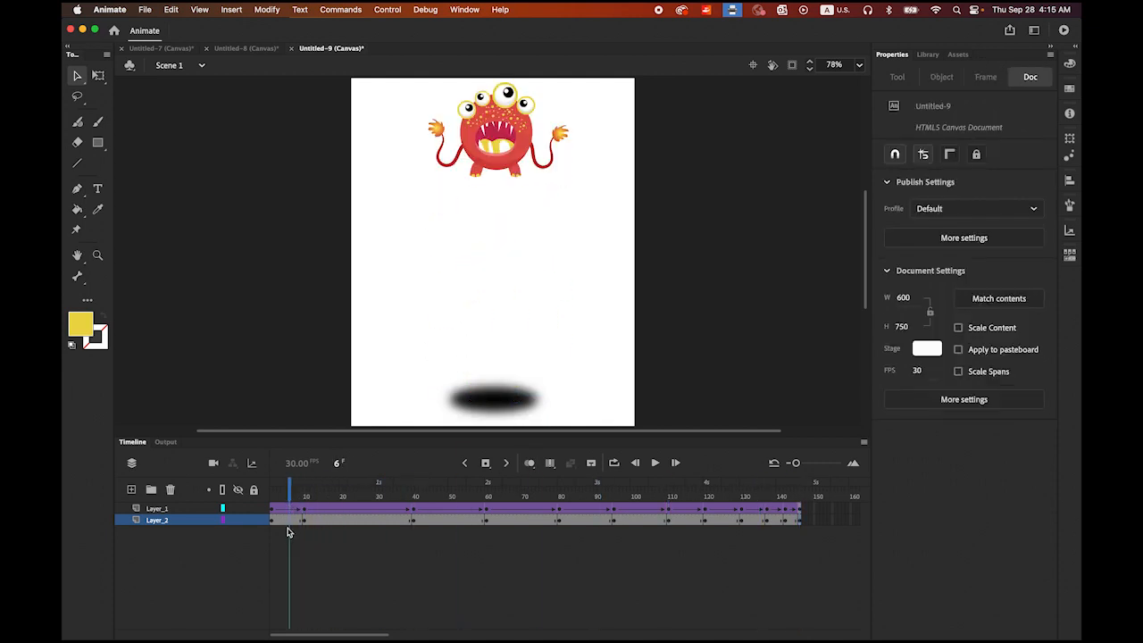
click(285, 523)
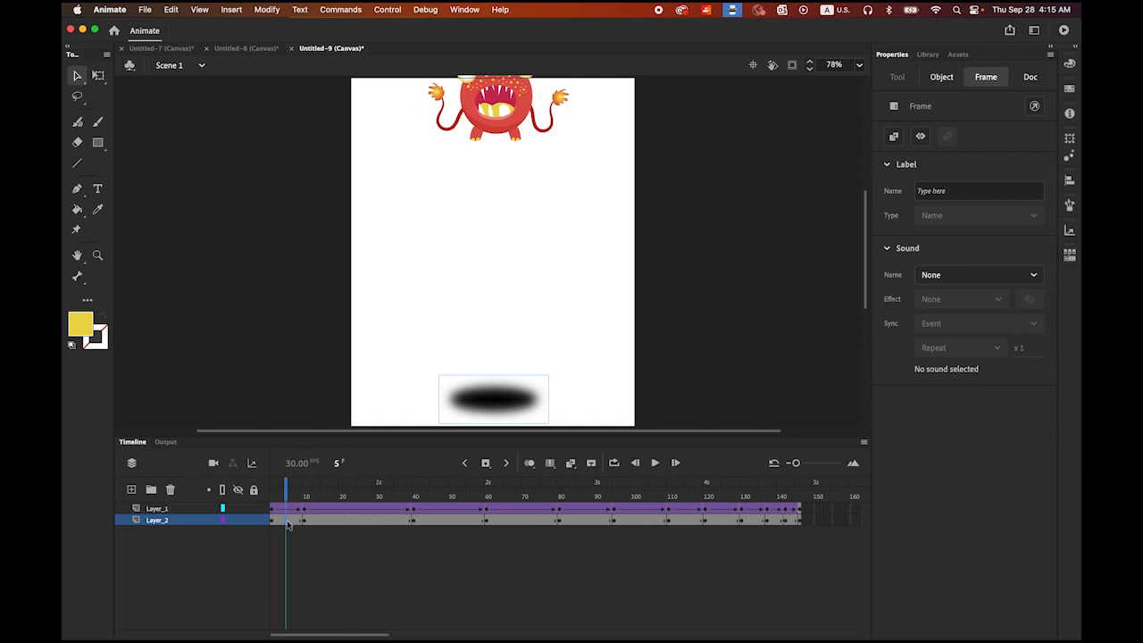
right_click(288, 524)
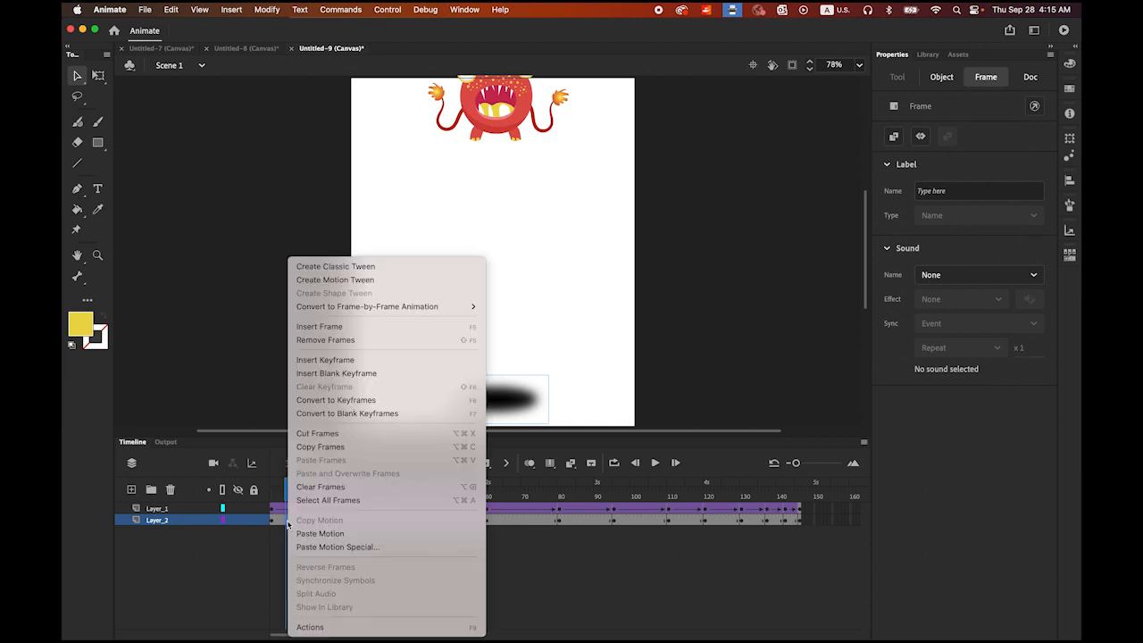
click(387, 266)
right_click(355, 524)
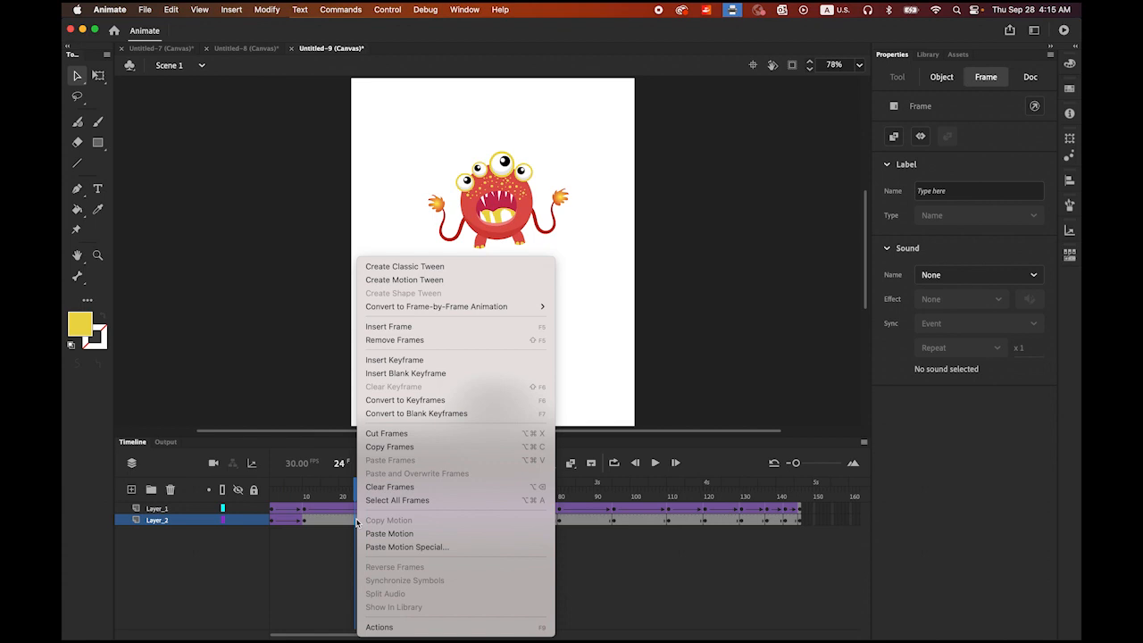
click(469, 267)
click(451, 527)
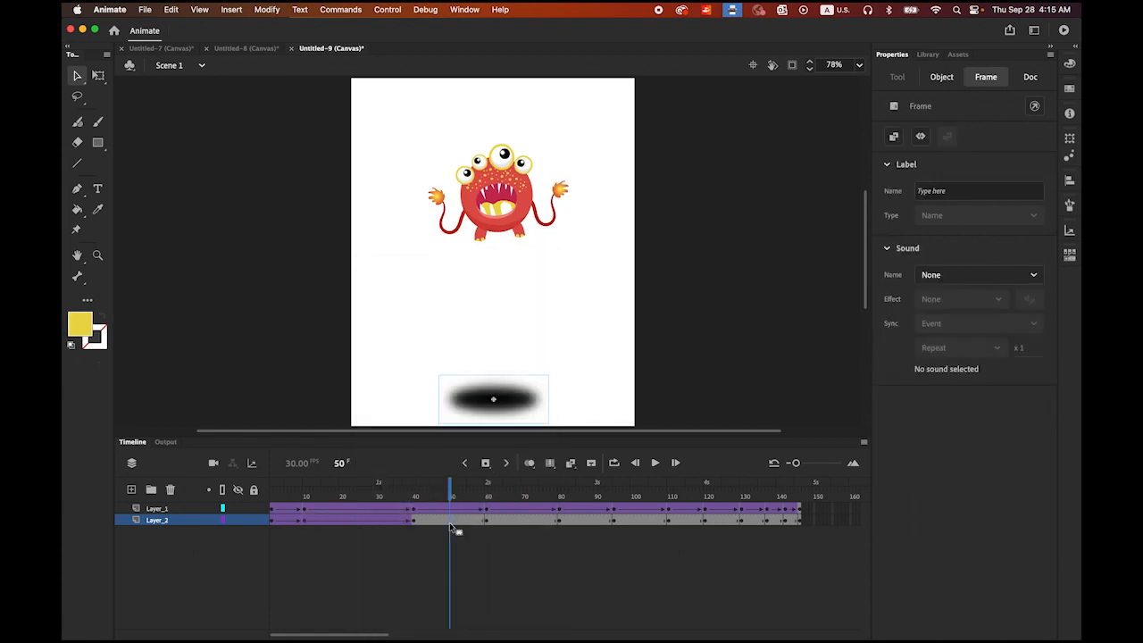
right_click(454, 528)
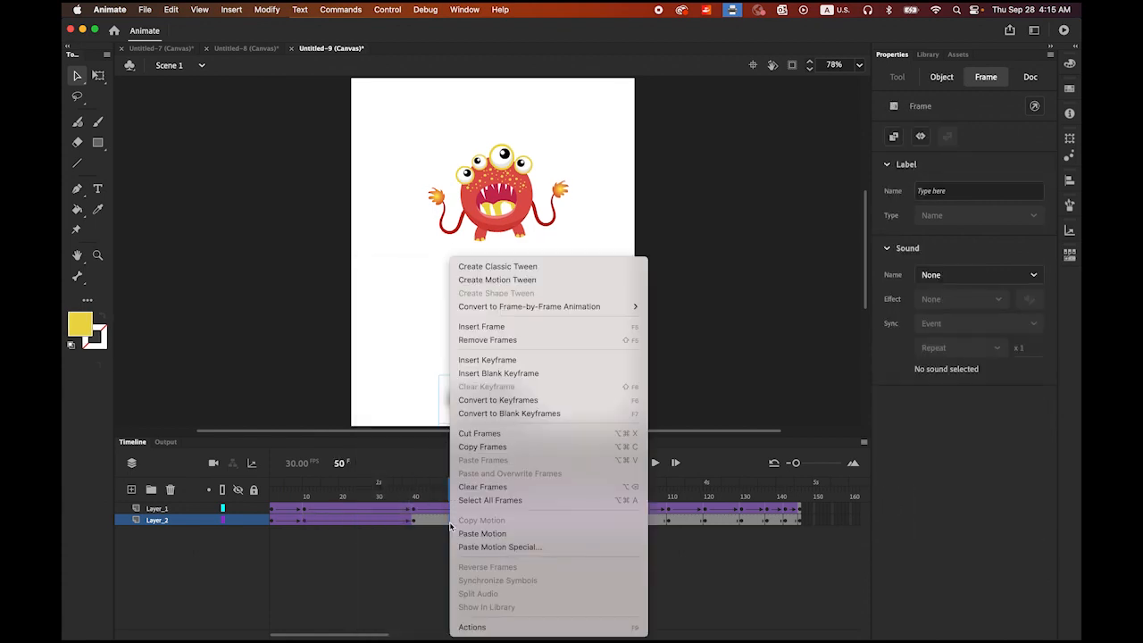
click(554, 267)
- Create classic tweens on Layer_2 in the three keyframe spans between frames 60 and 110
click(513, 521)
right_click(514, 521)
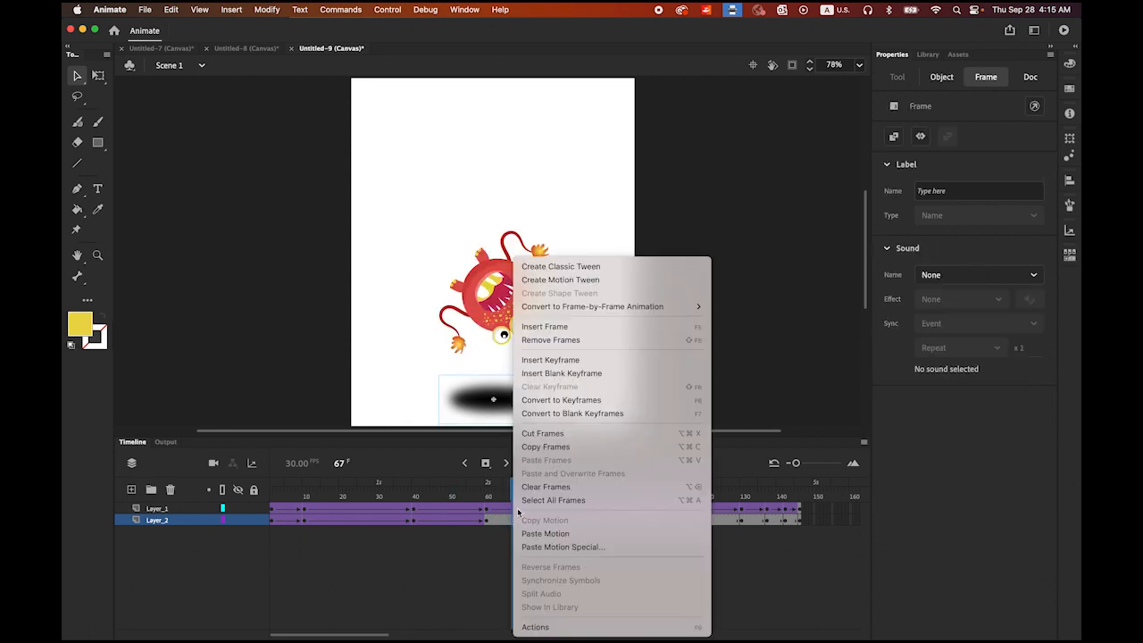
click(554, 266)
right_click(585, 524)
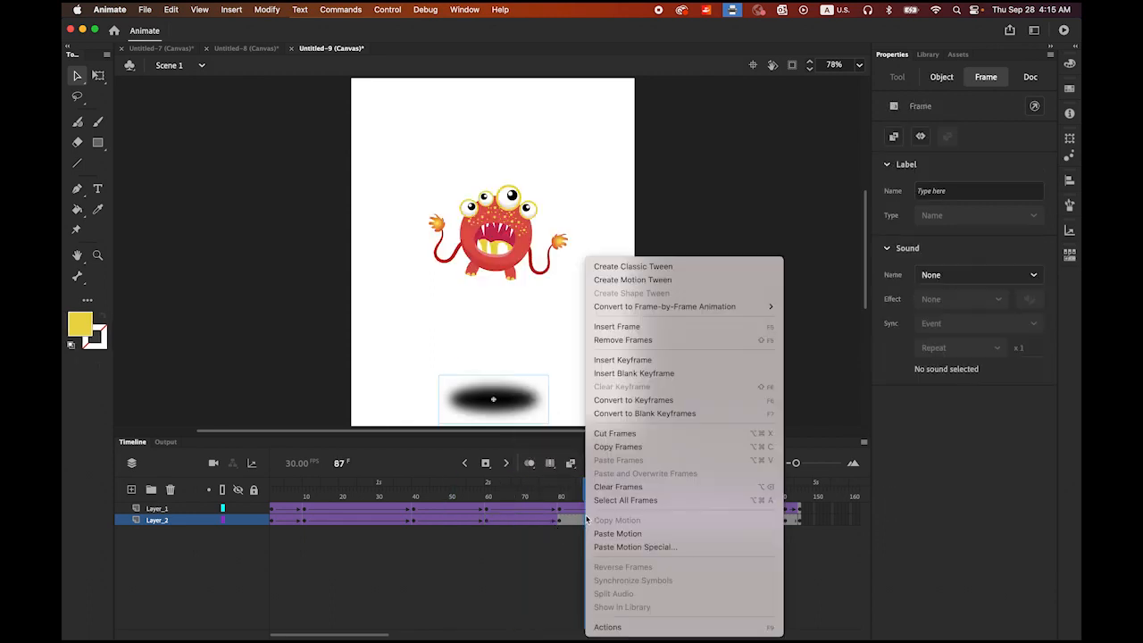
click(630, 262)
click(629, 521)
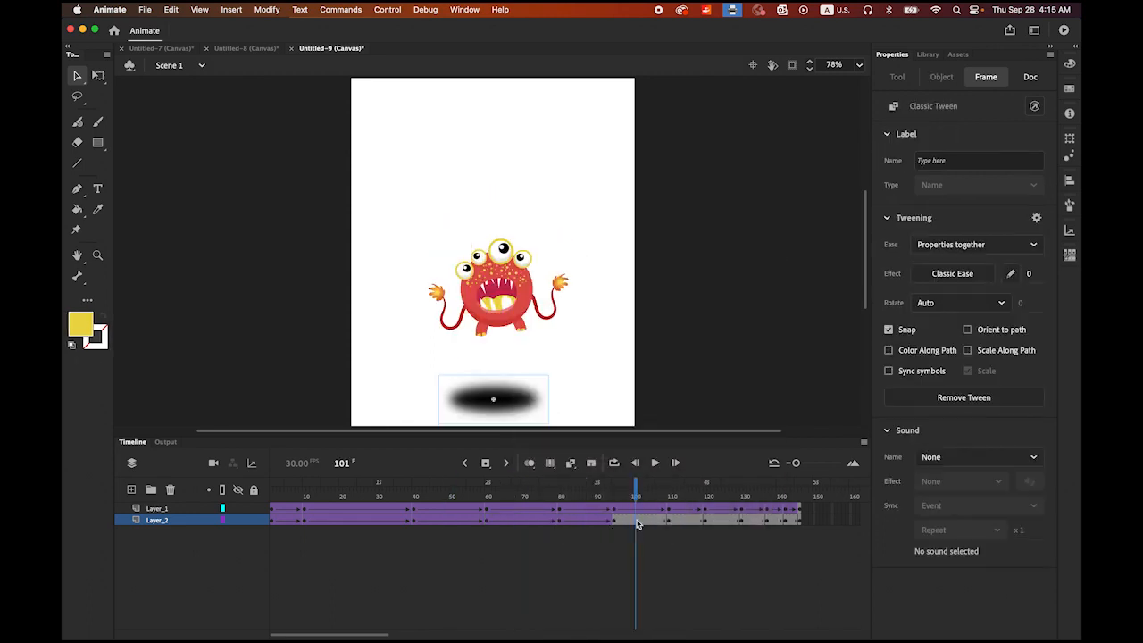
right_click(629, 521)
click(678, 266)
- Create classic tweens on Layer_2 in all remaining keyframe spans from frame 110 to frame 146
click(686, 520)
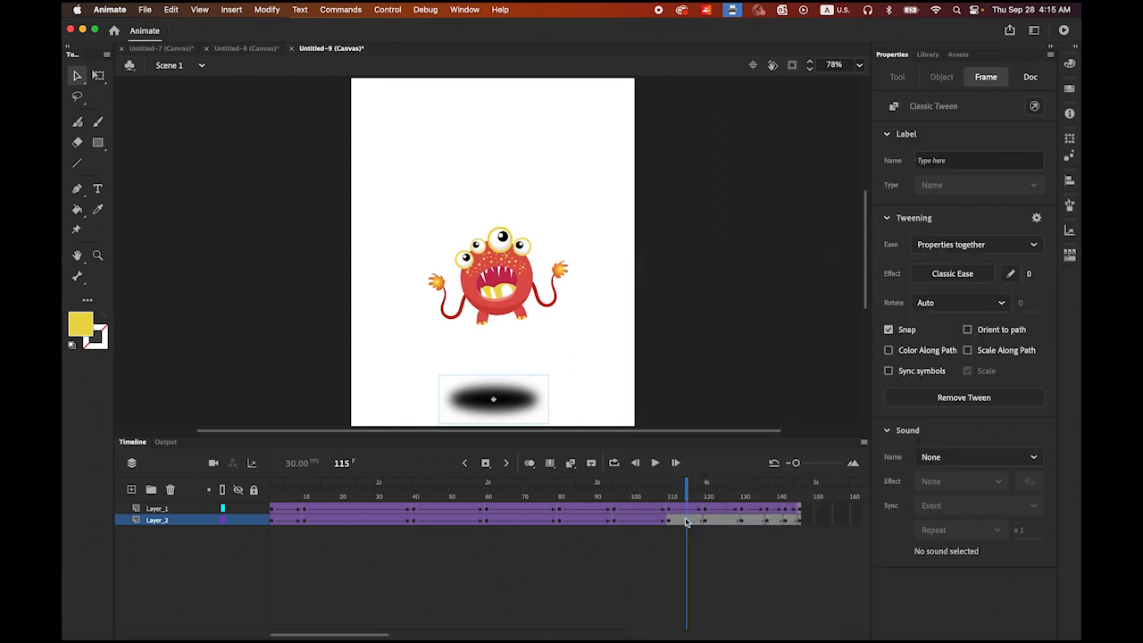
right_click(686, 521)
click(715, 263)
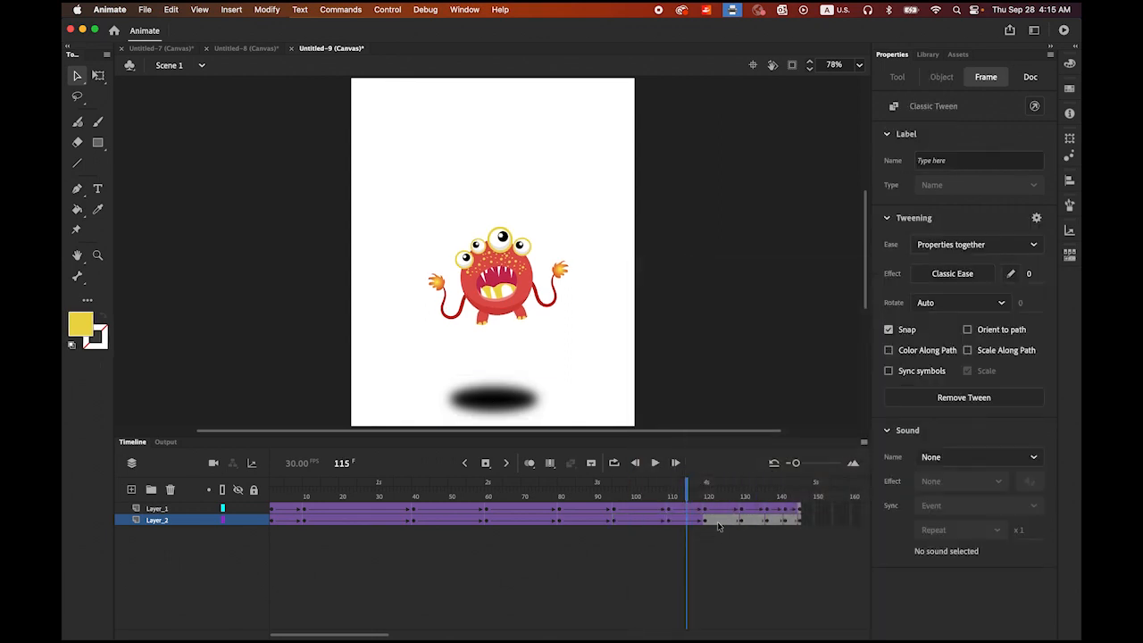
right_click(722, 521)
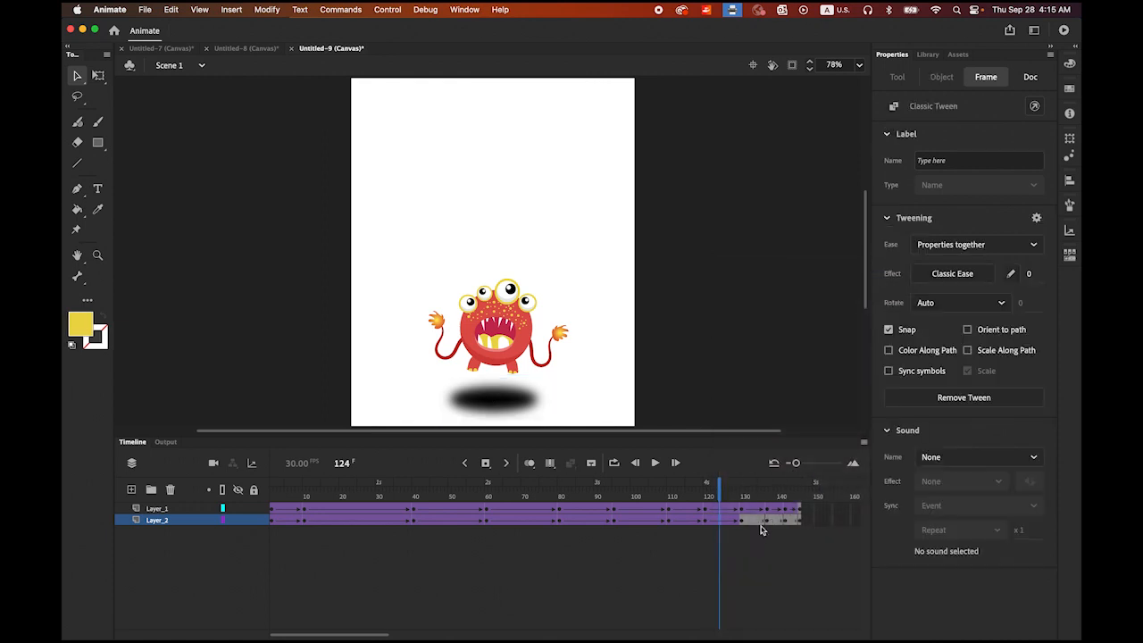
right_click(752, 523)
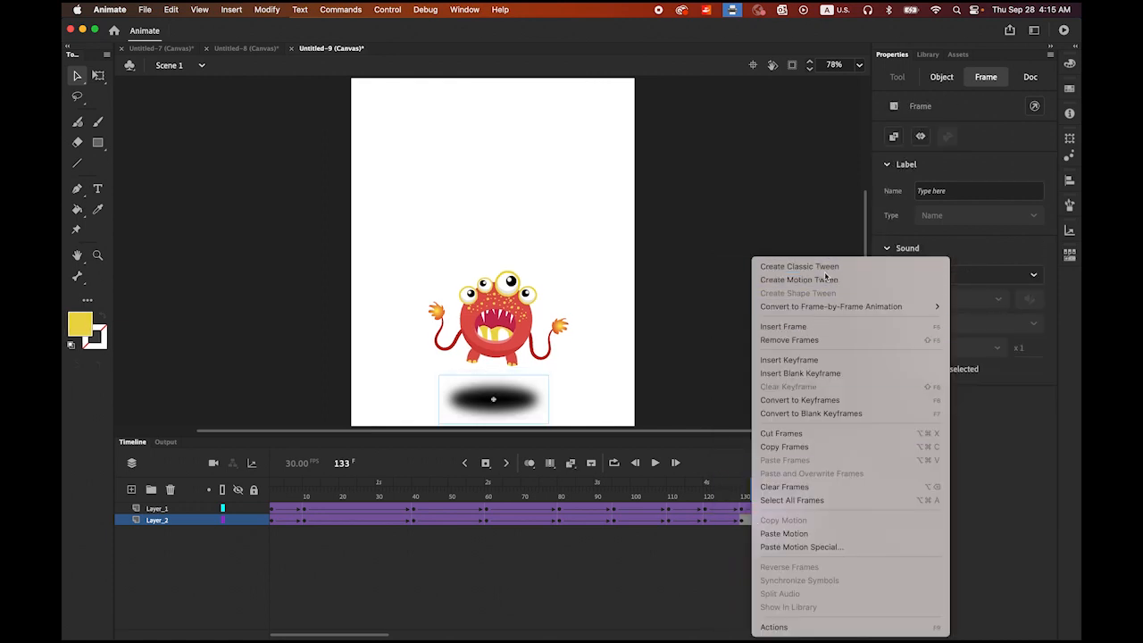
click(751, 520)
right_click(776, 523)
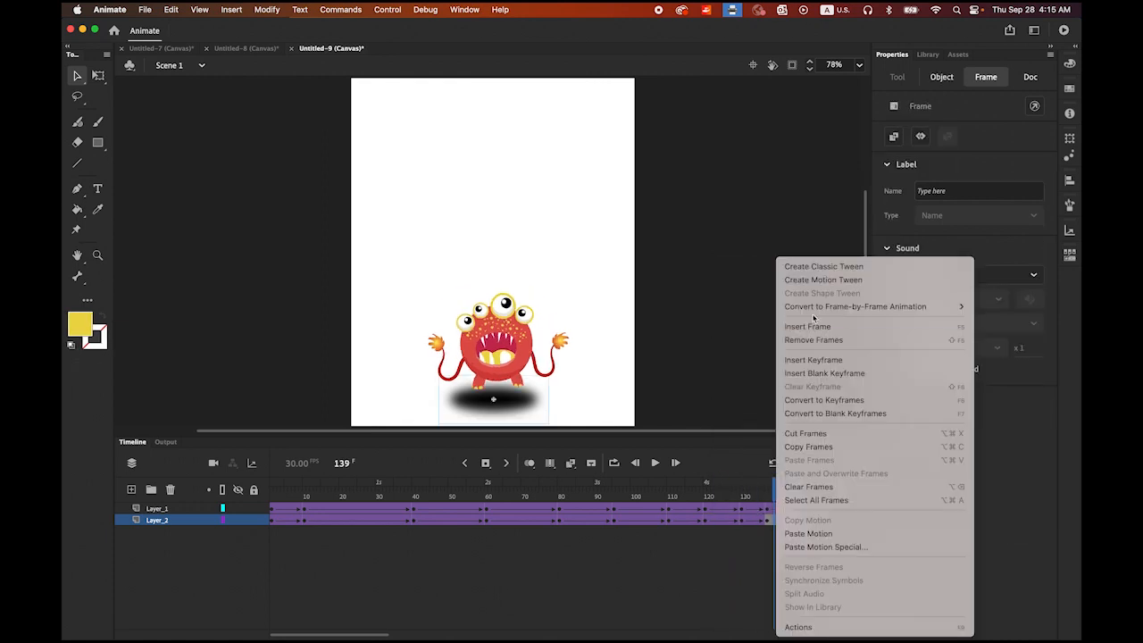
click(822, 262)
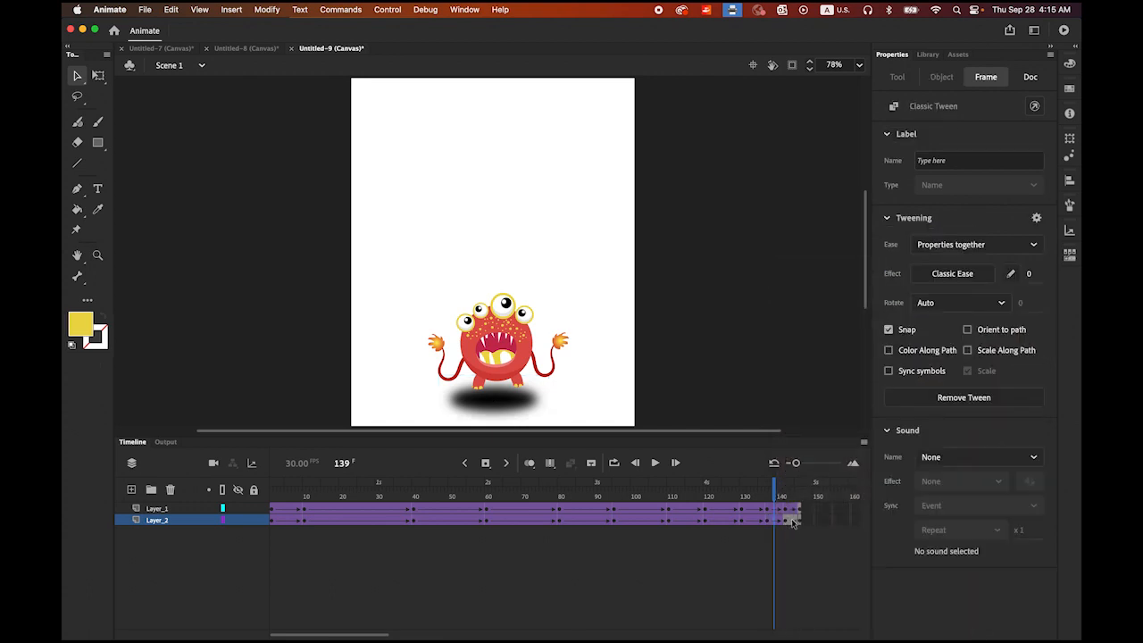
right_click(791, 522)
click(844, 266)
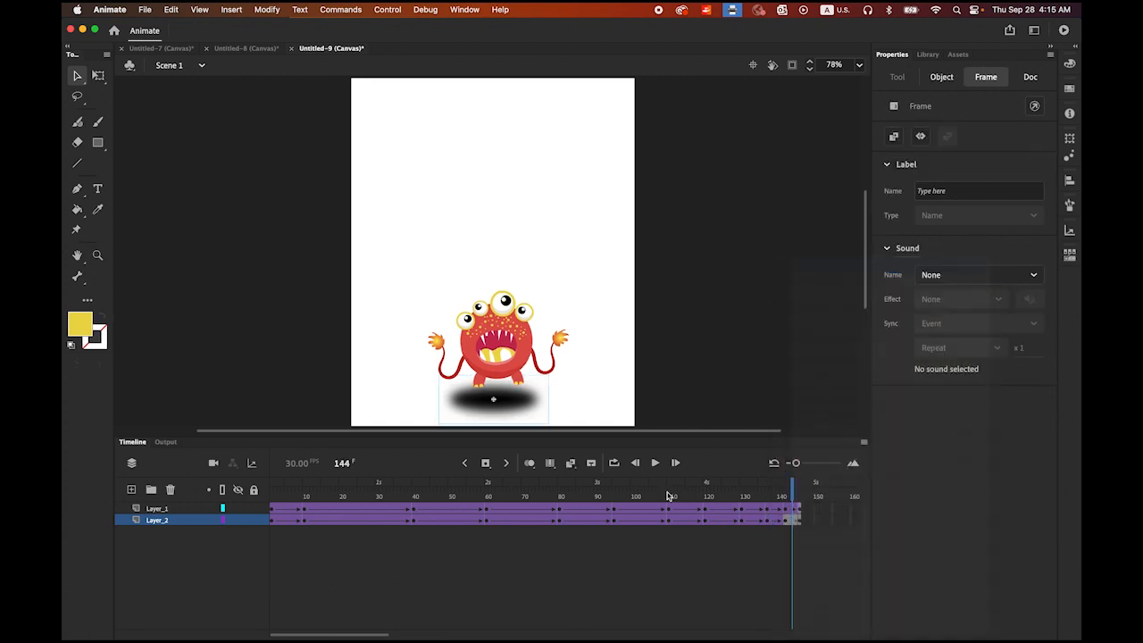
- At frame 1 of Layer_2, scale the shadow down to about 75 × 33 px and set its alpha to 47%
click(273, 521)
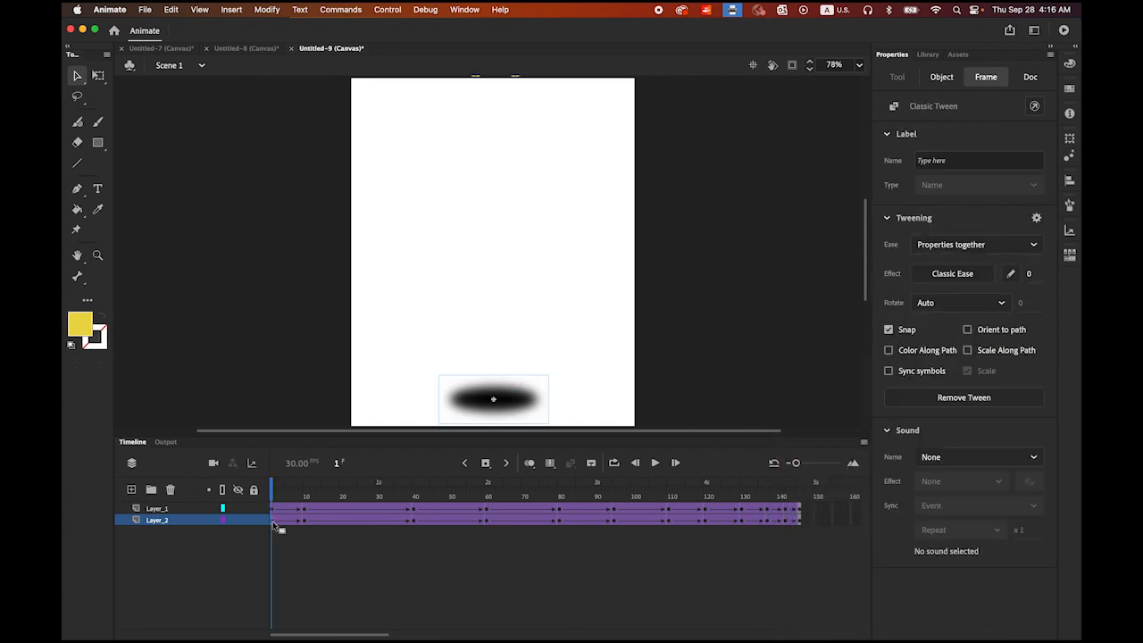
click(98, 75)
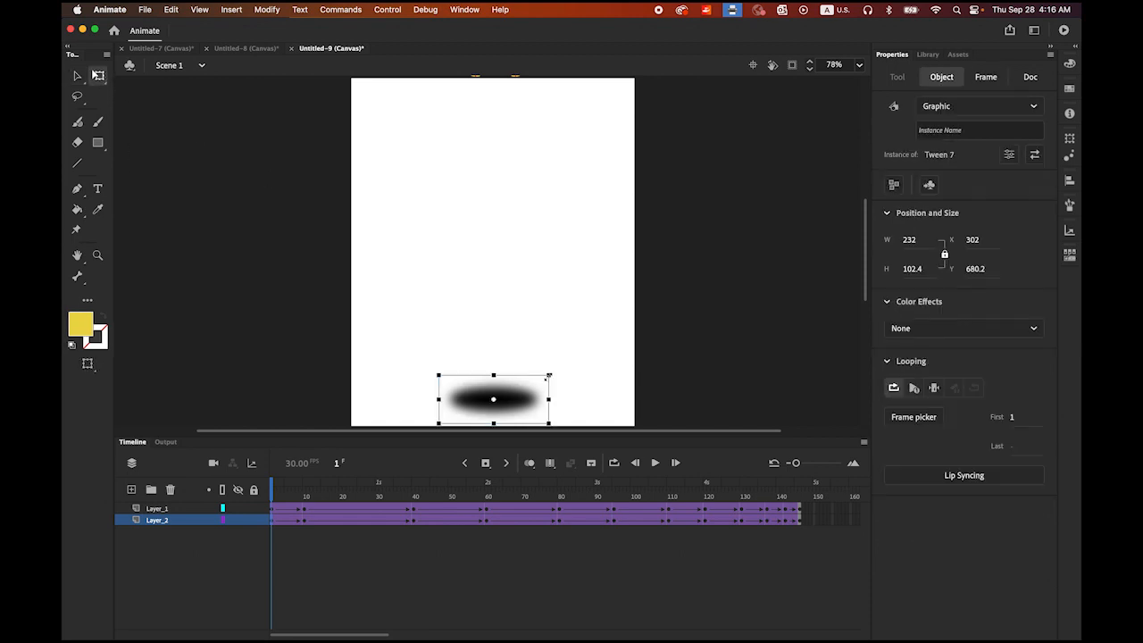
drag(548, 376, 514, 391)
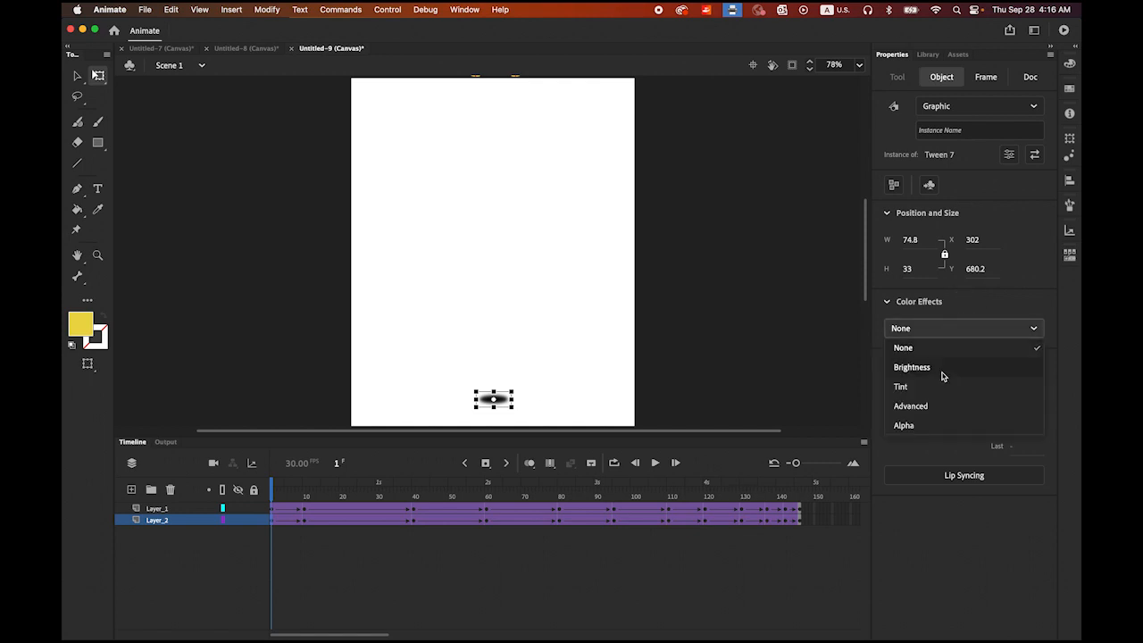
click(935, 425)
drag(994, 366, 959, 375)
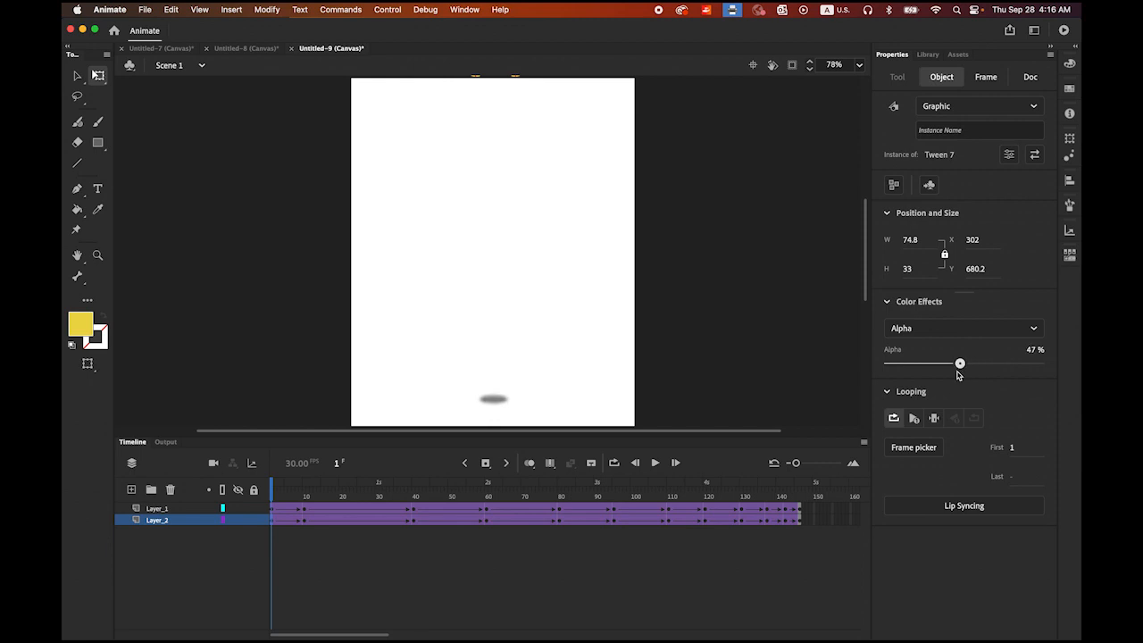
- Set the frame 1 shadow's alpha to 40%, and at frame 40 scale the shadow to about 86 × 38 px with 40% alpha
drag(956, 376, 948, 382)
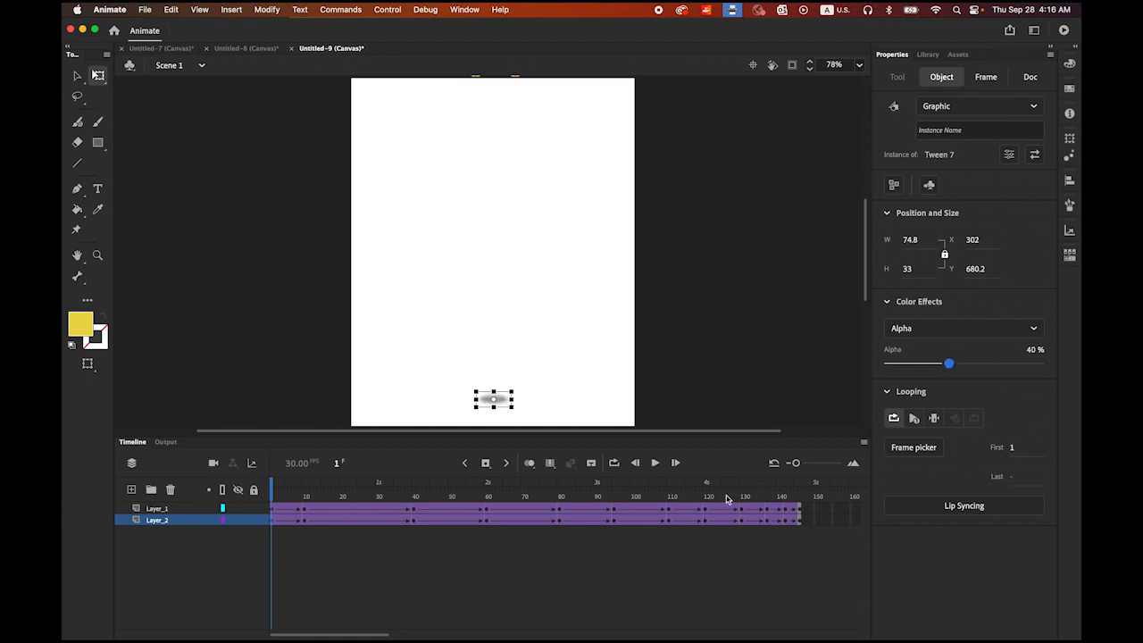
drag(273, 494, 414, 497)
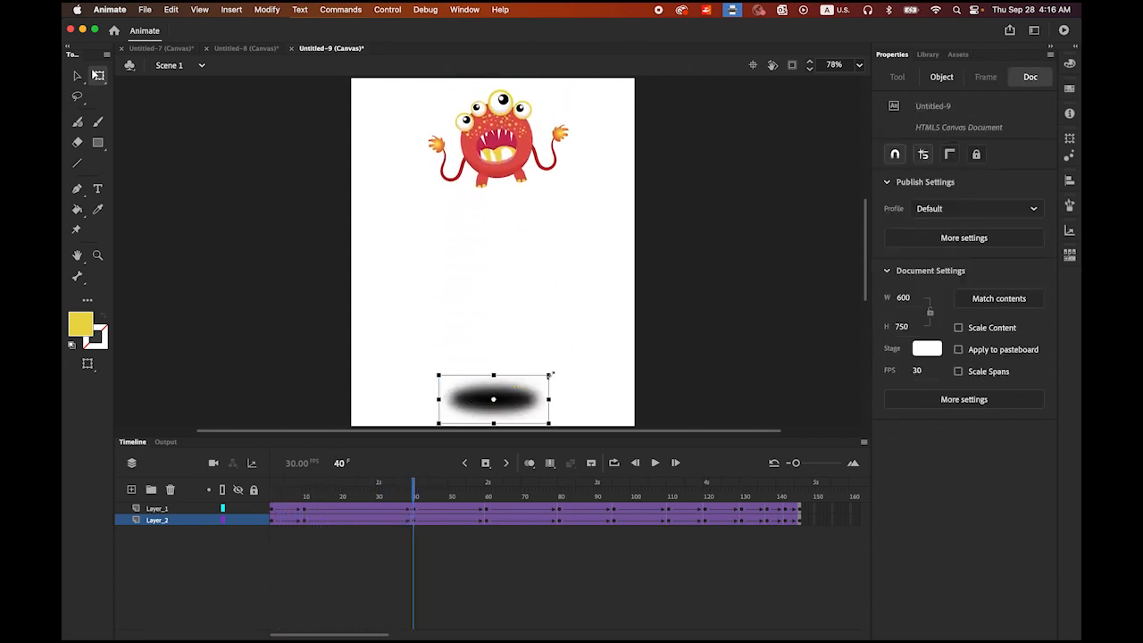
drag(549, 375, 523, 390)
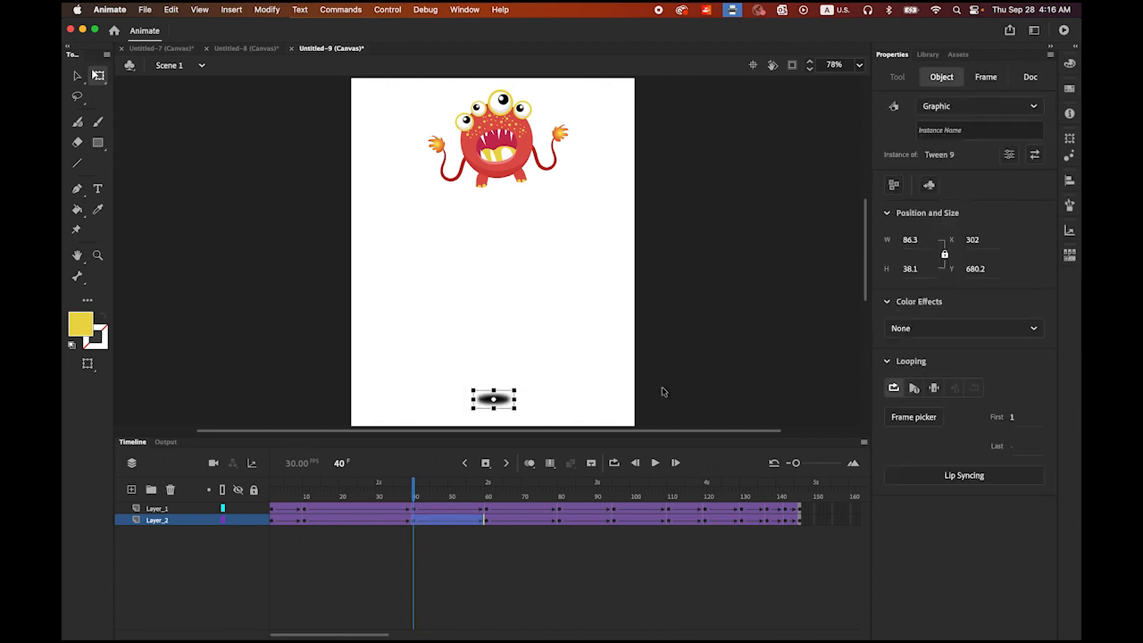
click(893, 329)
click(940, 426)
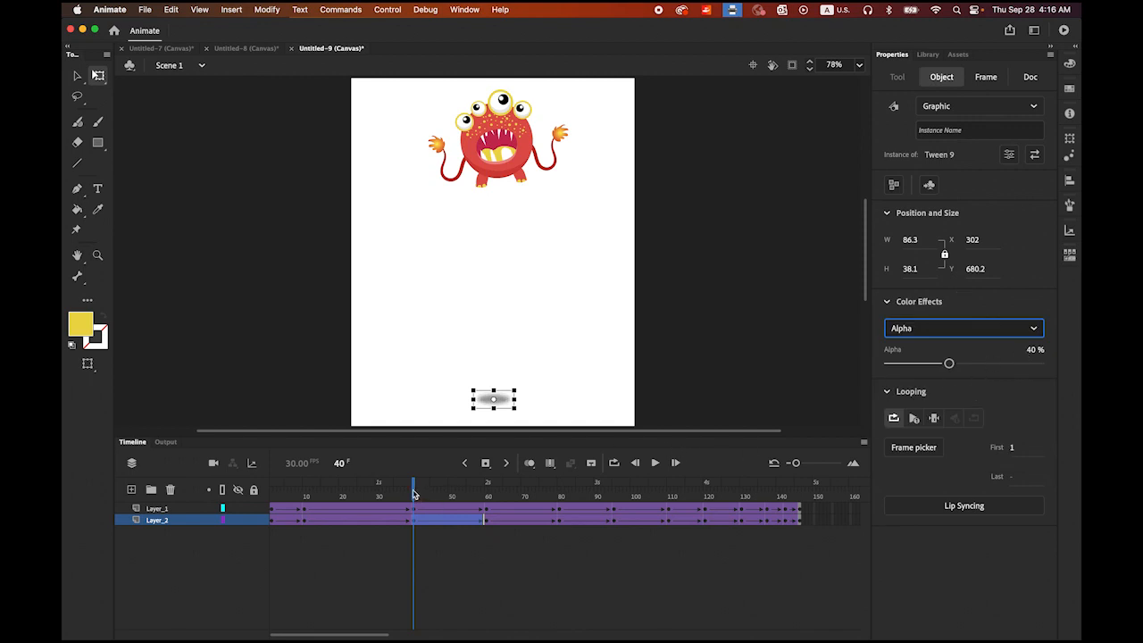
- At frame 80 of Layer_2, scale the shadow down to about 156 × 69 px and set its color effect to 40% alpha
drag(414, 494, 565, 526)
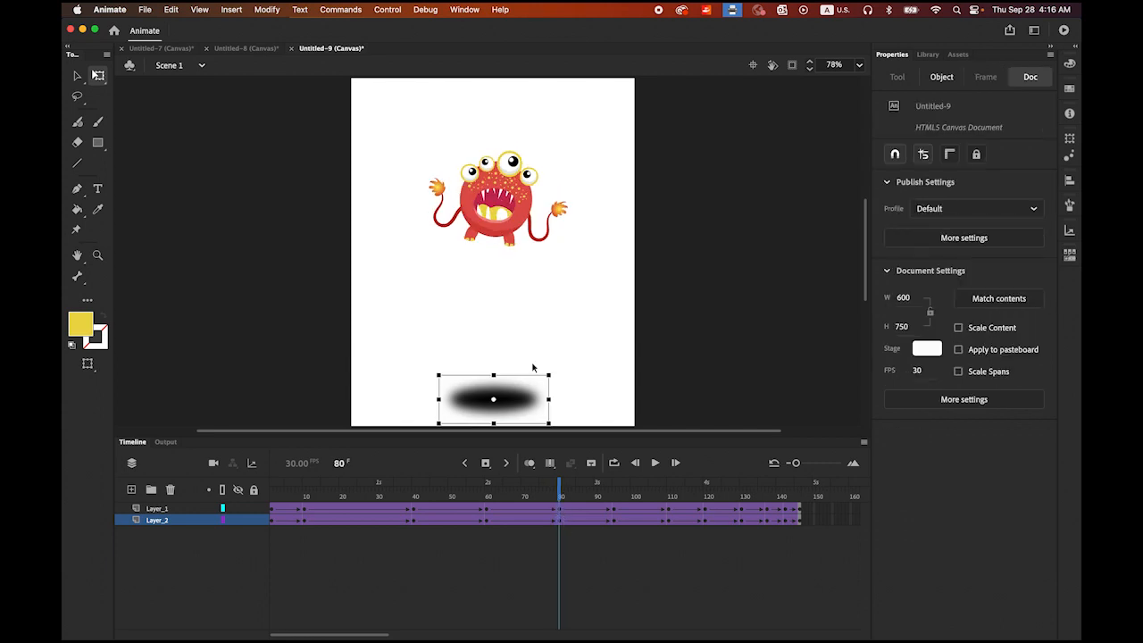
drag(550, 374, 533, 383)
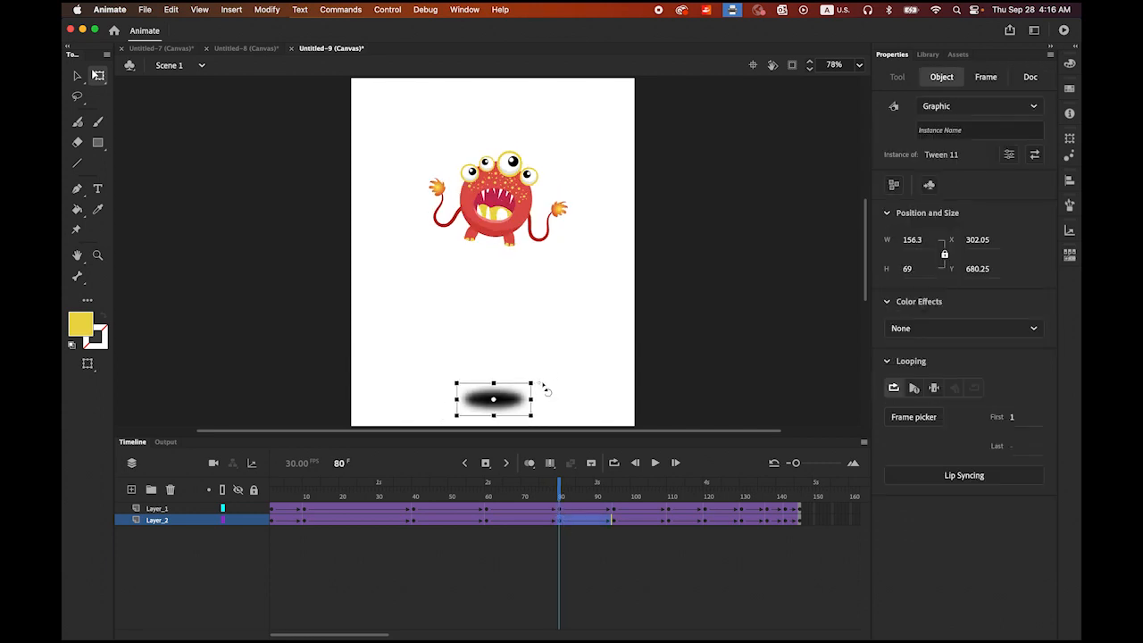
click(955, 330)
click(937, 427)
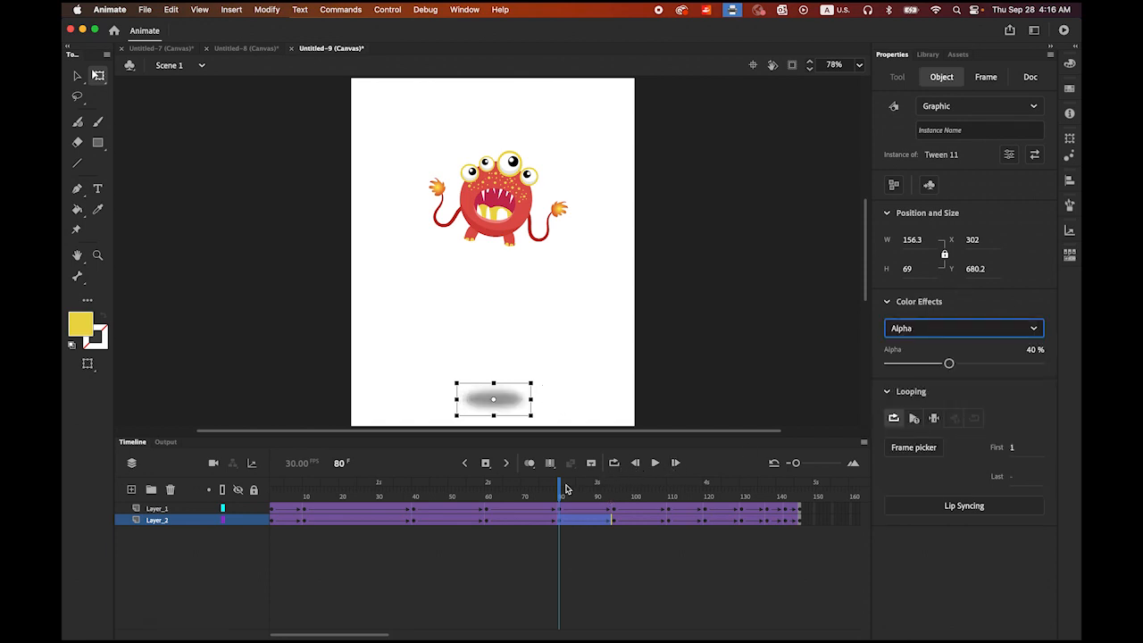
- At frame 110 of Layer_2, scale the shadow down to about 156 × 69 px and give it 40% alpha
drag(561, 494, 668, 509)
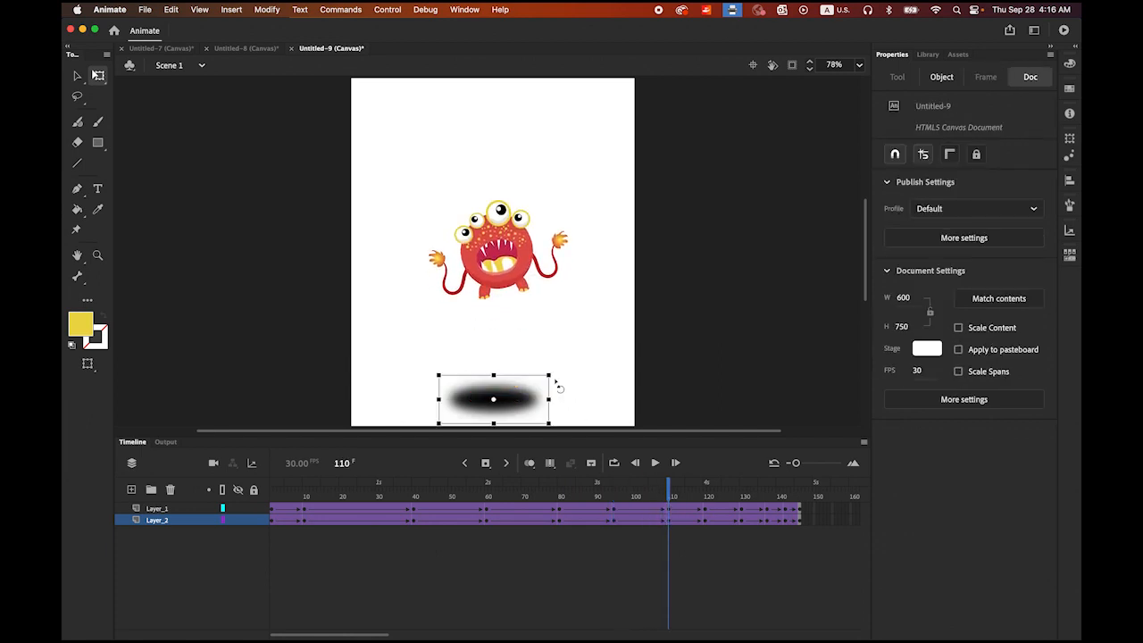
drag(550, 374, 541, 383)
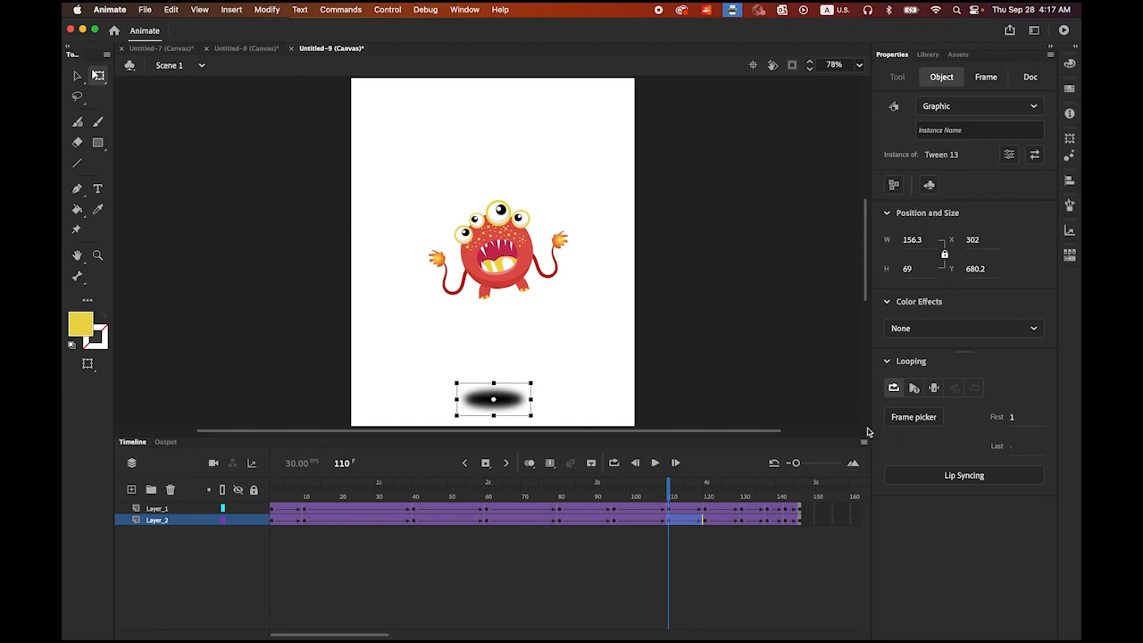
click(931, 330)
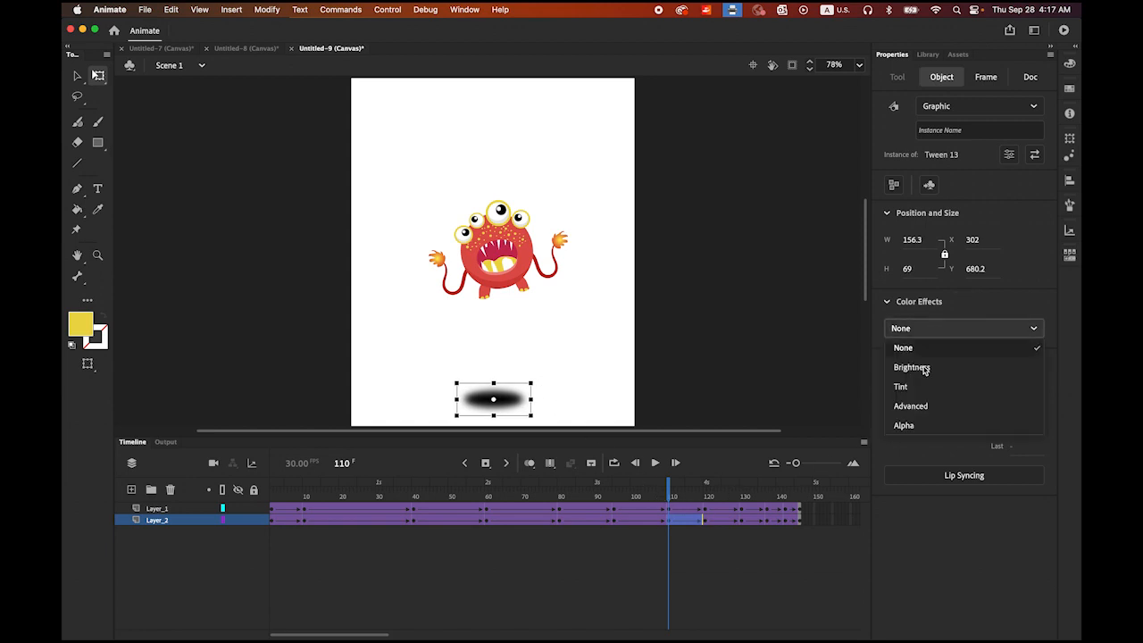
click(918, 426)
- At frame 130 of Layer_2, scale the shadow down to about 156 × 69 px and apply 40% alpha
drag(672, 490, 742, 498)
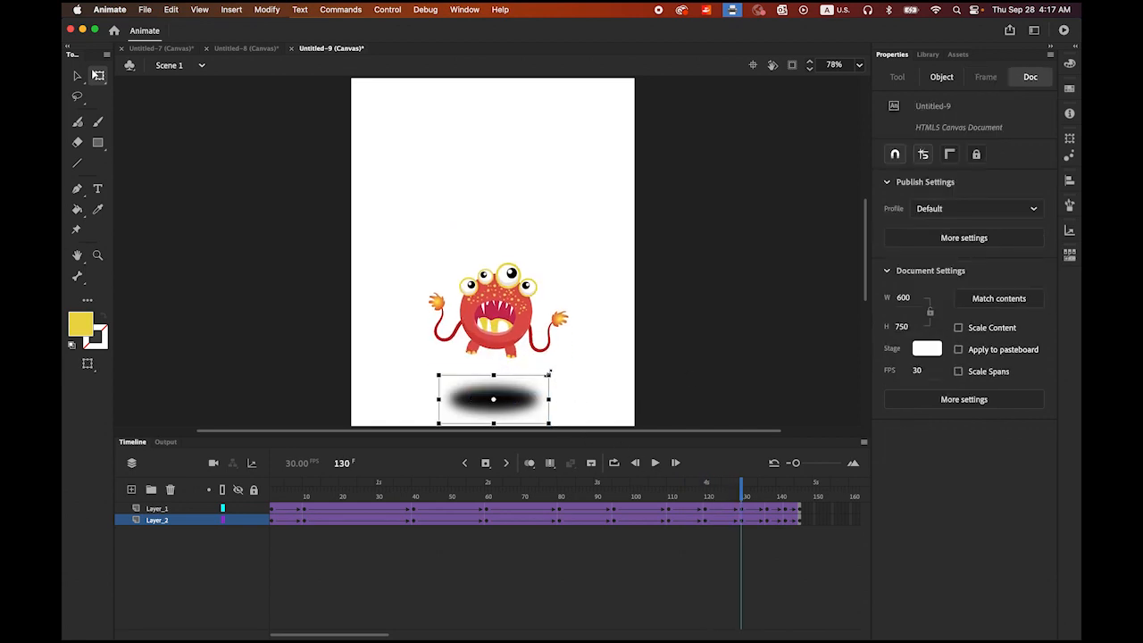
drag(548, 374, 537, 382)
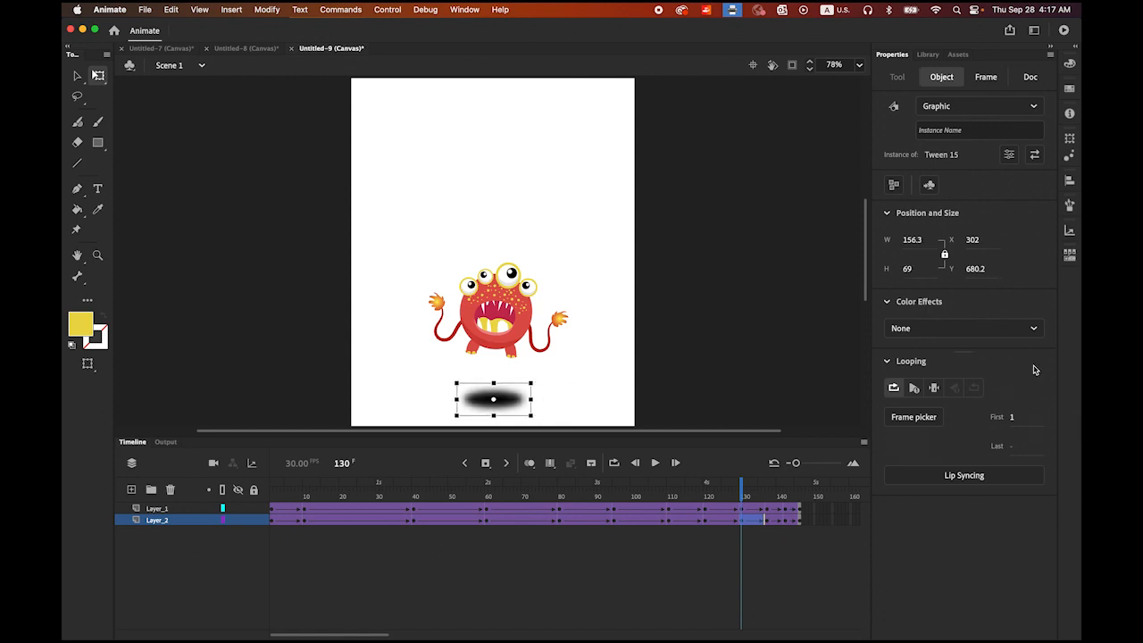
click(1012, 329)
click(953, 427)
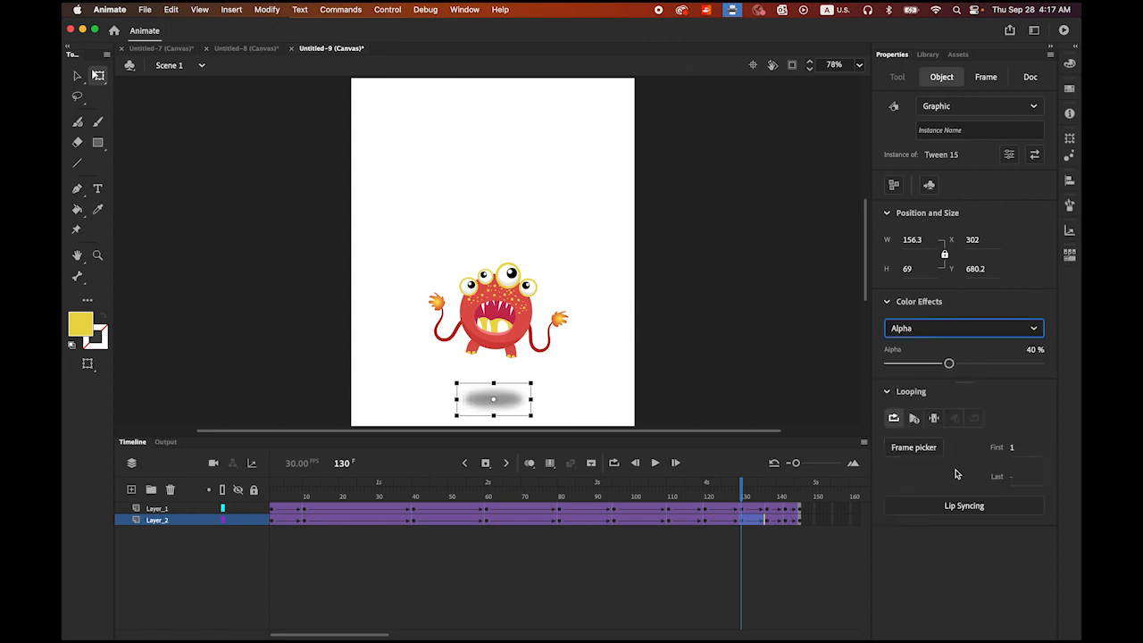
- At frame 142 of Layer_2, scale the shadow down to about 191 × 84 px and apply 40% alpha
drag(744, 492, 786, 494)
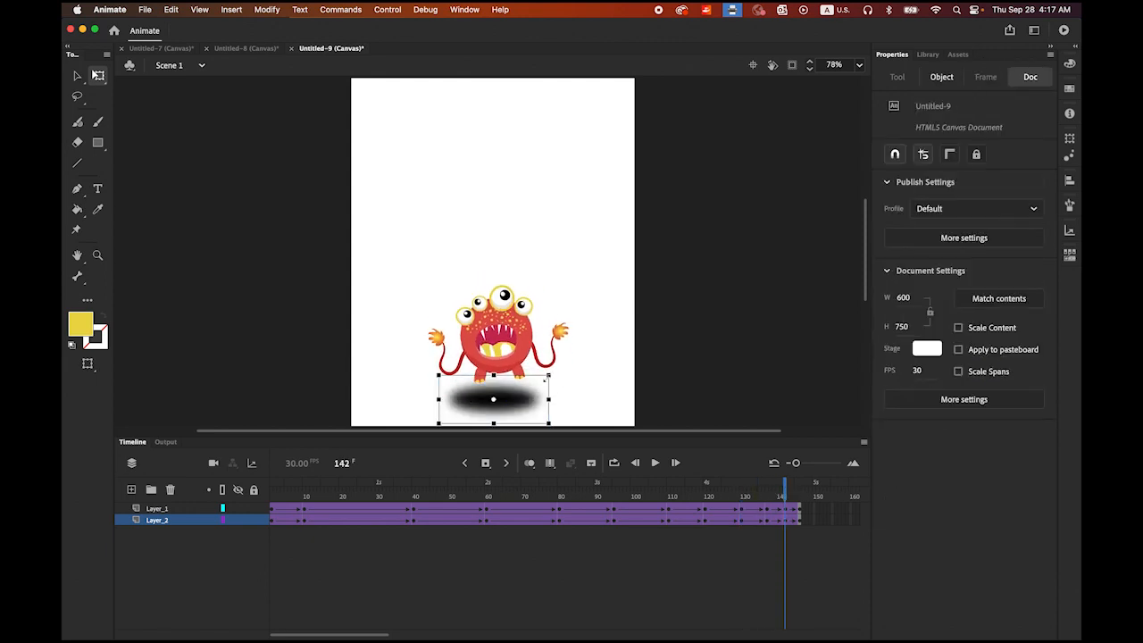
drag(547, 377, 539, 380)
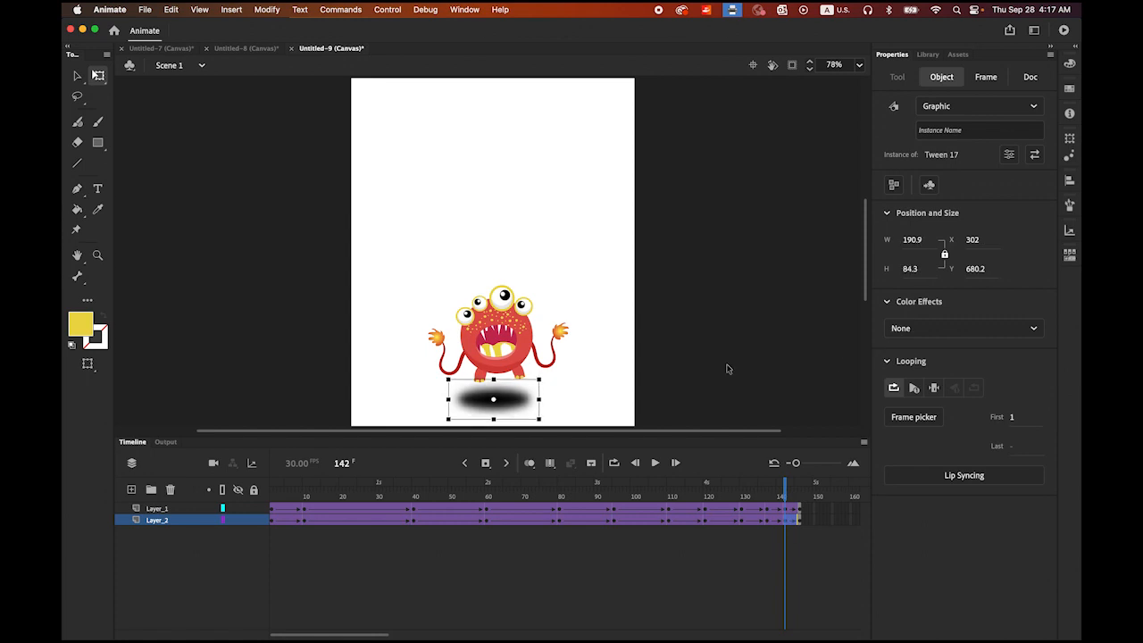
click(940, 329)
click(930, 425)
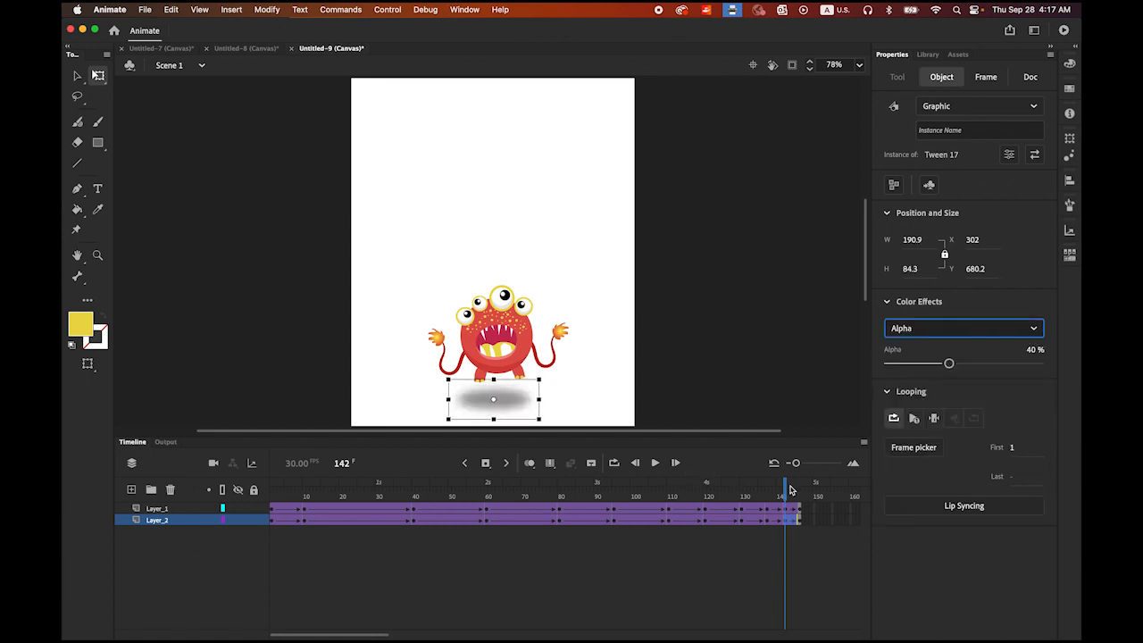
- Set the easing of the Layer_2 tweens to -100 at frame 1 and 100 at frame 10
drag(786, 493, 278, 490)
click(273, 524)
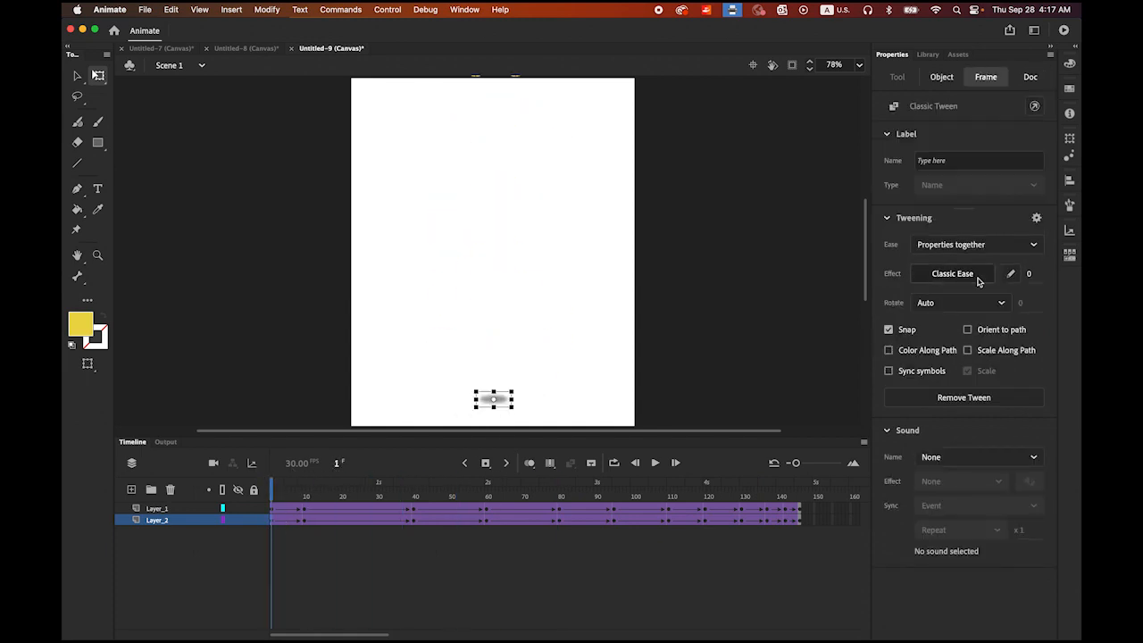
click(1030, 275)
text(-100)
key(Return)
click(303, 522)
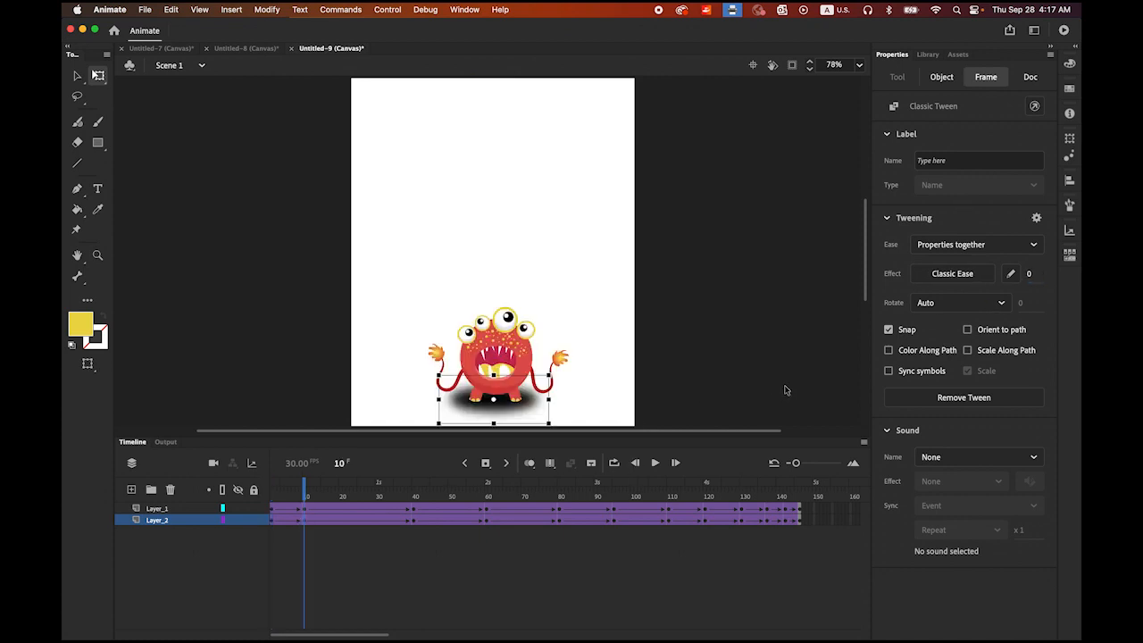
click(1032, 276)
text(100)
key(Return)
- Apply an ease-in to the Layer_2 tween starting at frame 40 and set the easing at frame 60 to 100
click(413, 521)
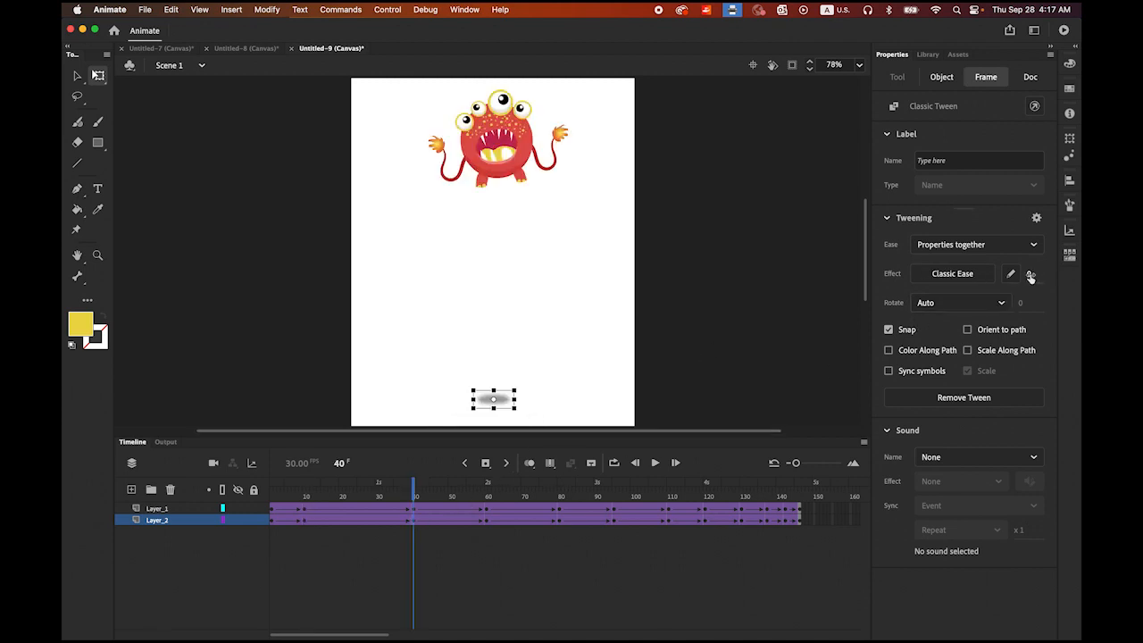
drag(1031, 277, 754, 297)
click(488, 525)
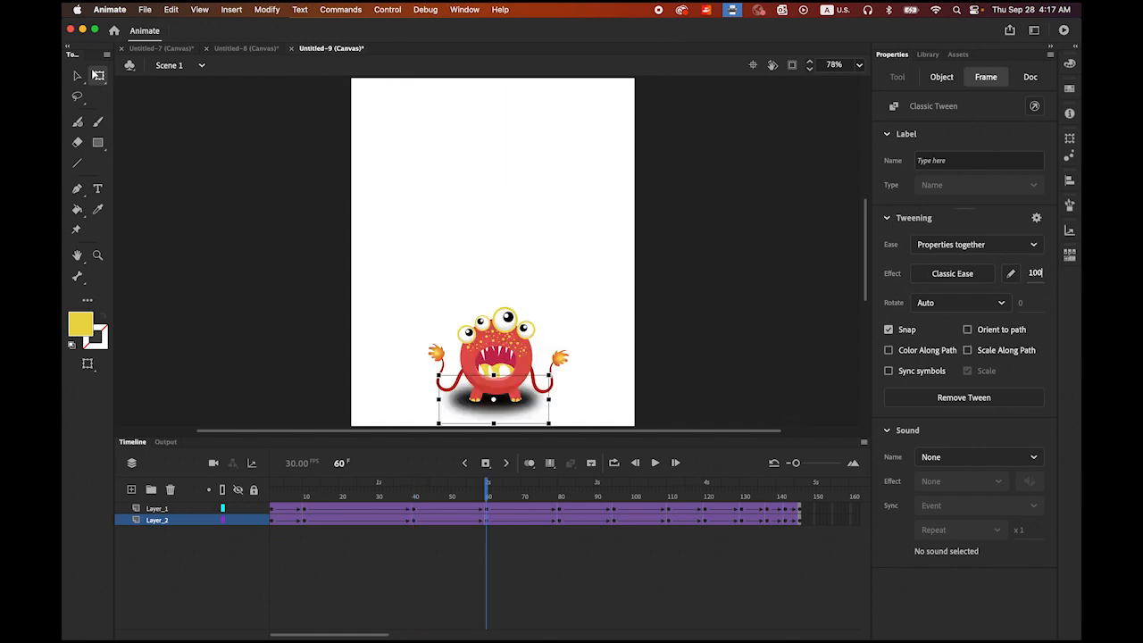
key(Return)
- Set the easing of the Layer_2 tweens to -100 at frame 80 and 100 at frame 95
click(560, 520)
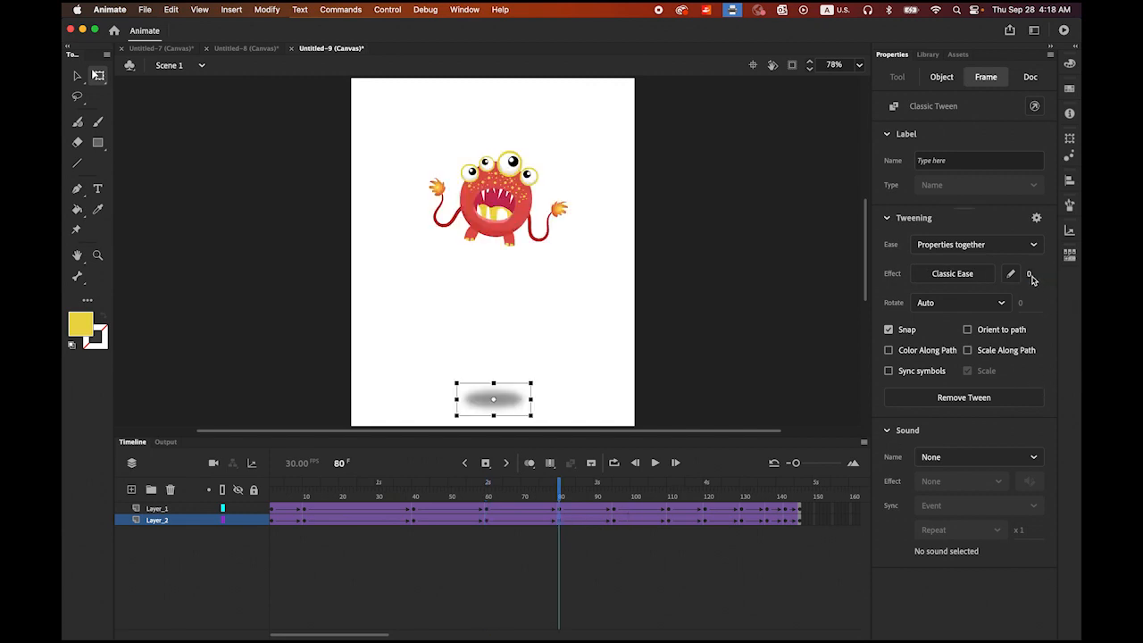
drag(1031, 279, 655, 396)
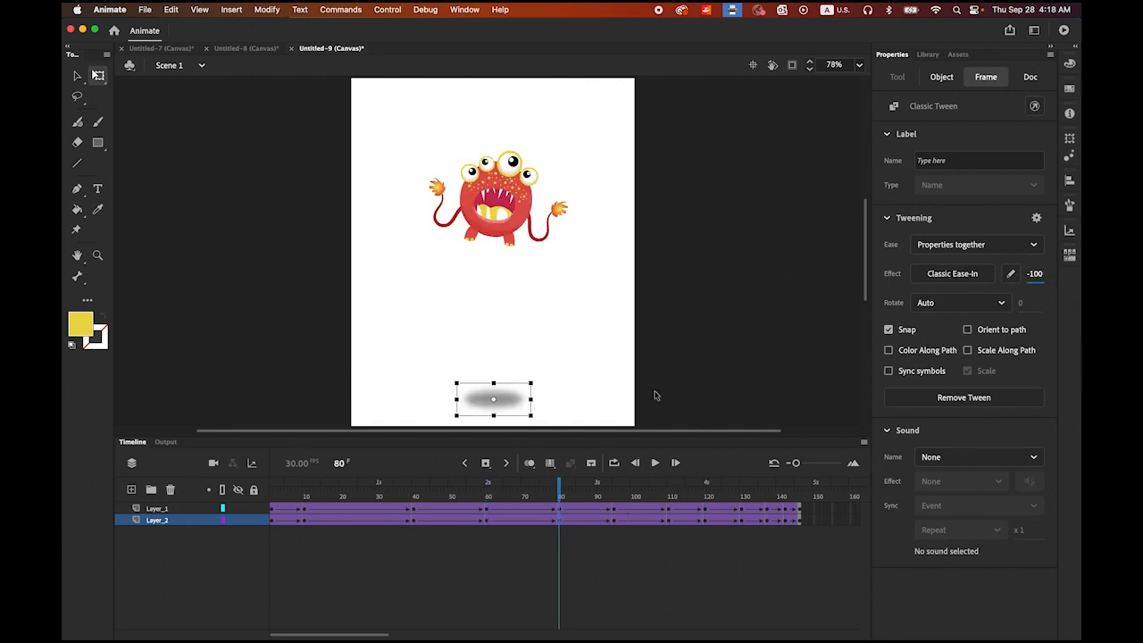
click(616, 521)
click(613, 521)
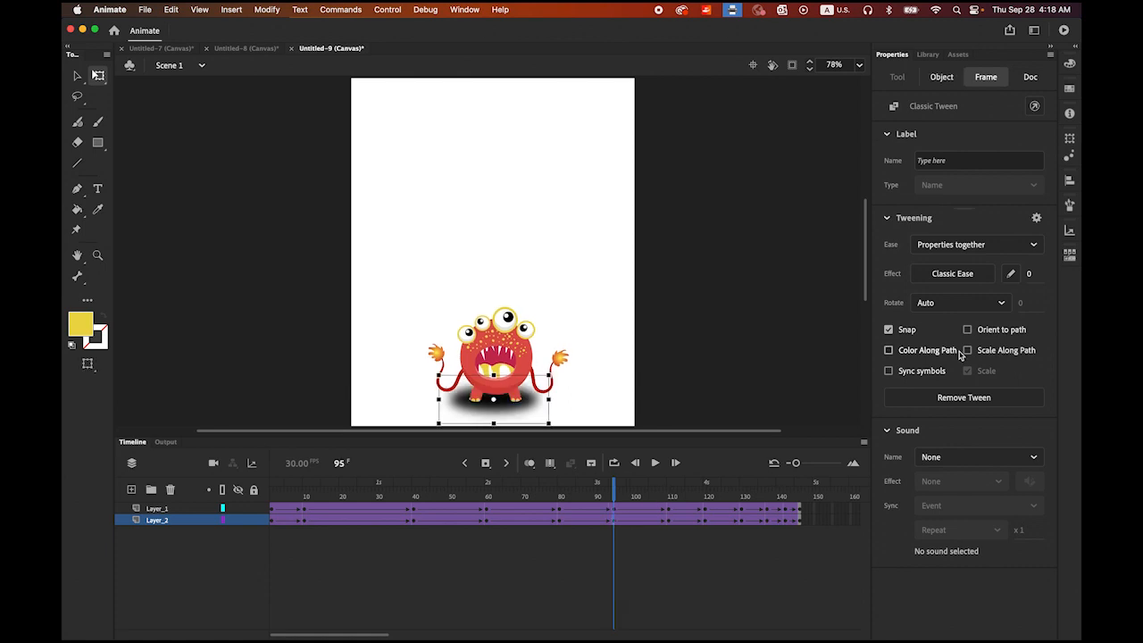
text(100)
key(Return)
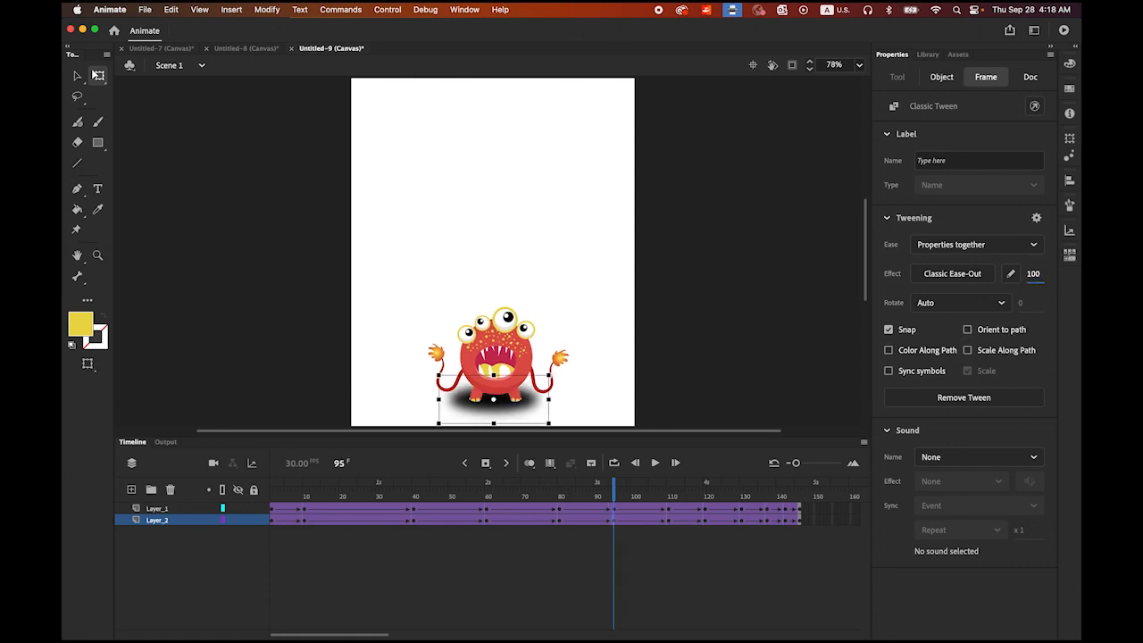
- Set the easing of the Layer_2 tweens to -100 at frame 110 and 100 at frame 120
click(669, 521)
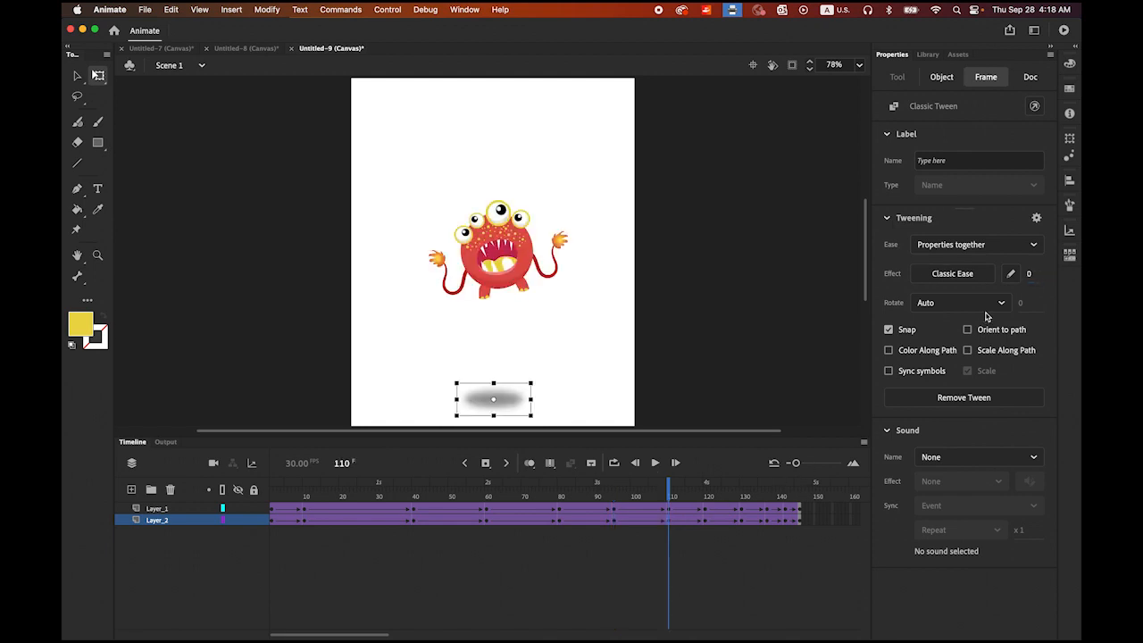
click(1031, 275)
click(1034, 277)
text(-100)
key(Return)
click(705, 524)
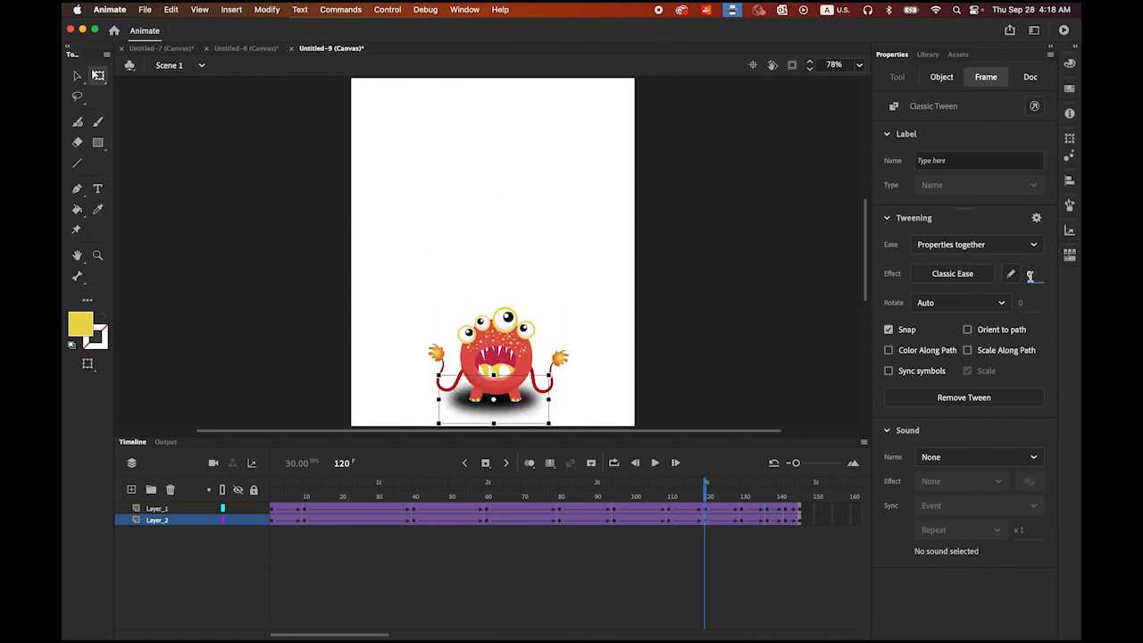
text(100)
key(Return)
- Set the easing of the Layer_2 tweens to -100 at frame 130 and 100 at frame 137
click(742, 524)
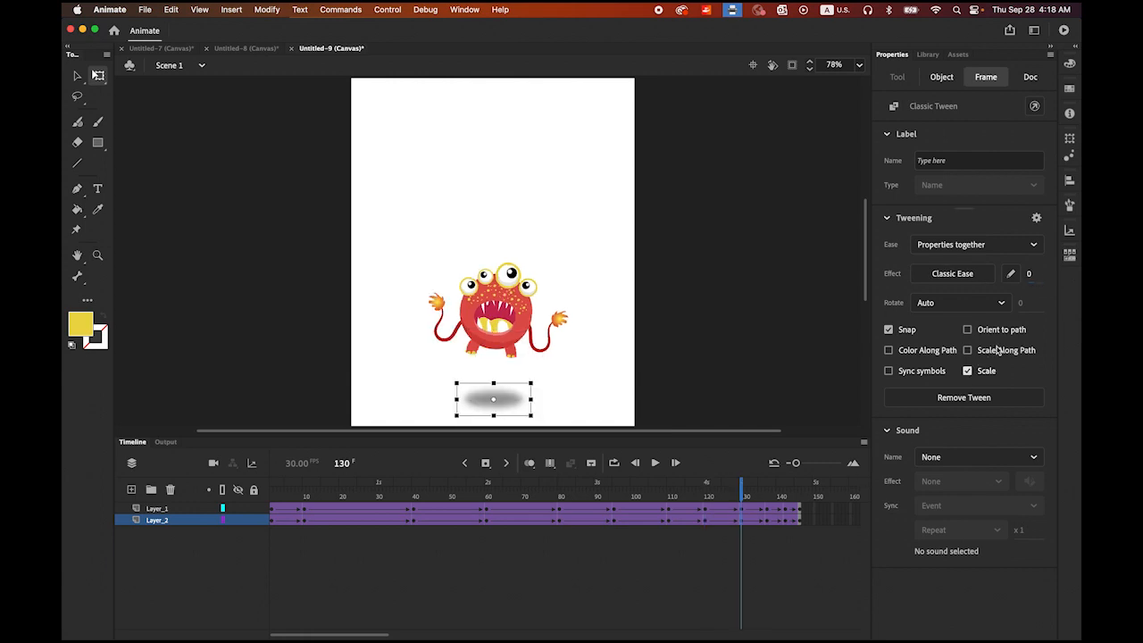
drag(1031, 277, 845, 278)
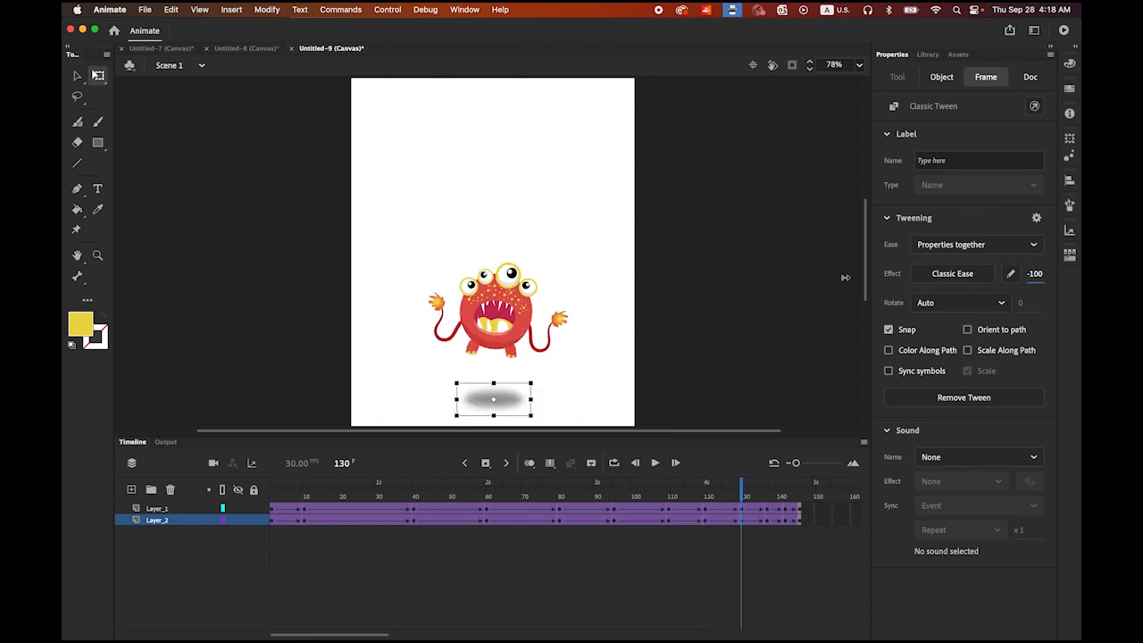
click(767, 524)
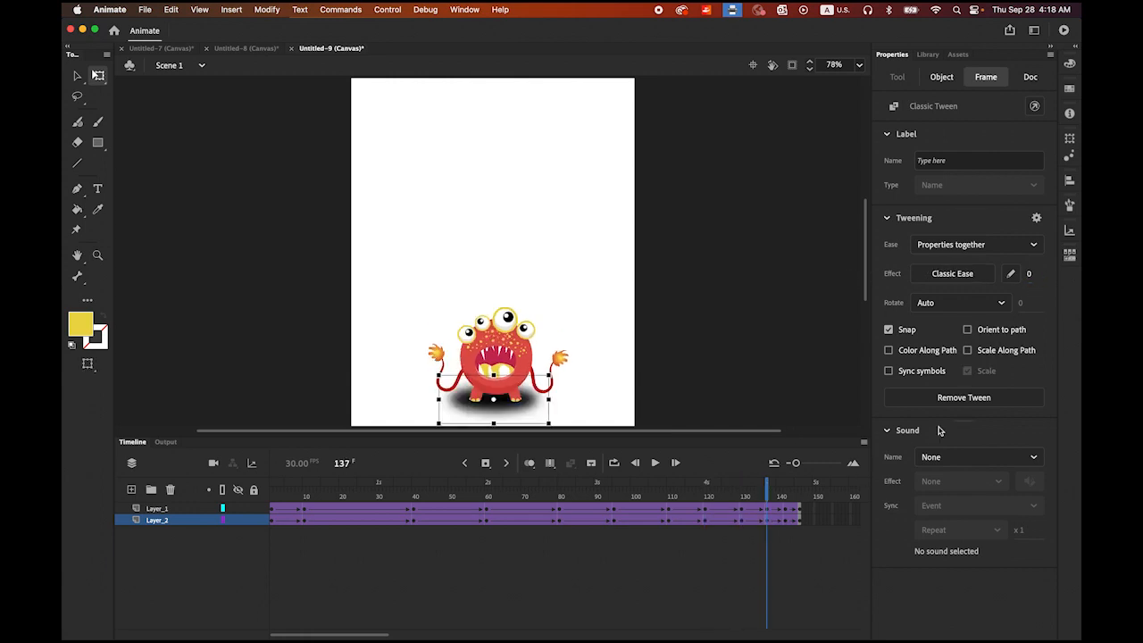
click(1031, 275)
text(100)
key(Return)
- Apply an ease-in to the Layer_2 tween starting at frame 142 and deselect the shadow
click(788, 524)
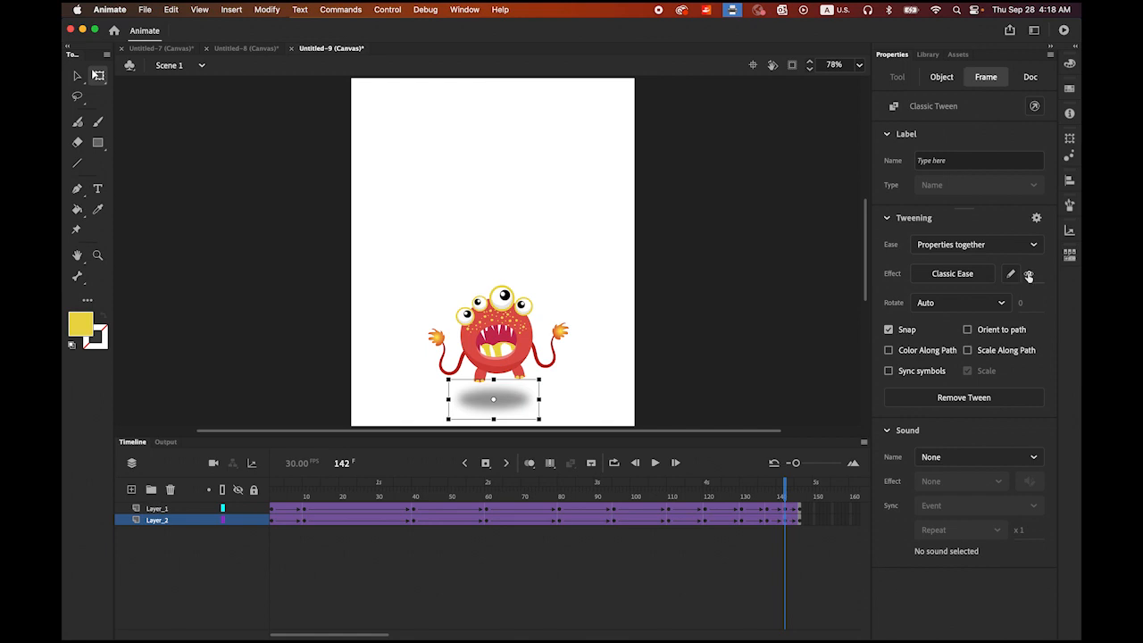
drag(1029, 277, 583, 278)
click(77, 75)
click(201, 174)
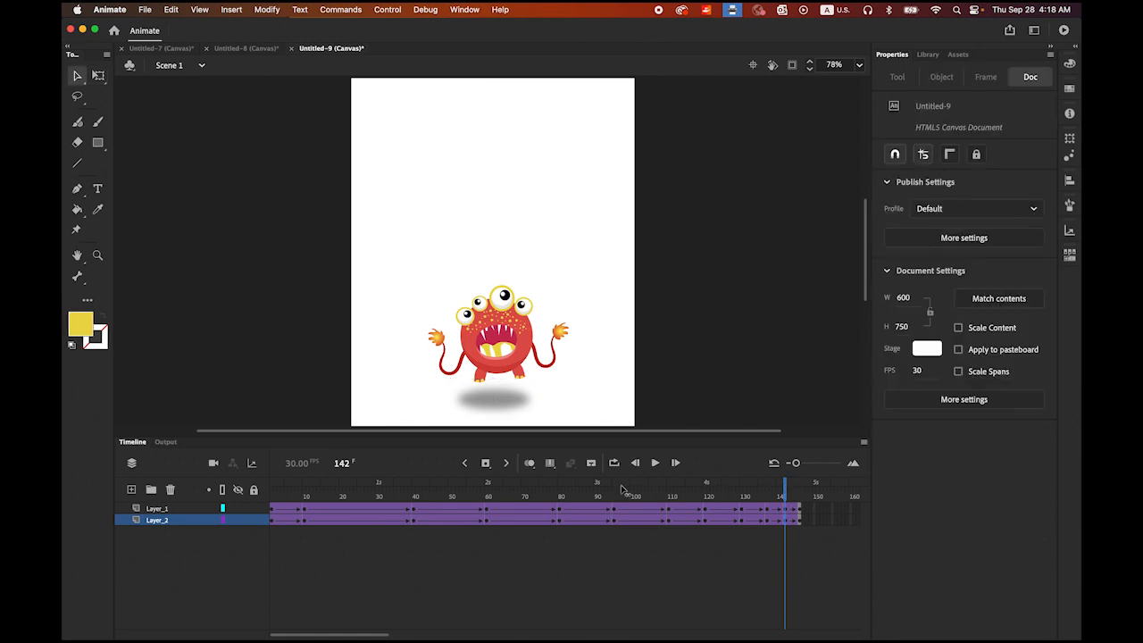
- Rewind the timeline and play the animation to check the shadow against the monster's bounces
drag(621, 489, 112, 454)
click(654, 462)
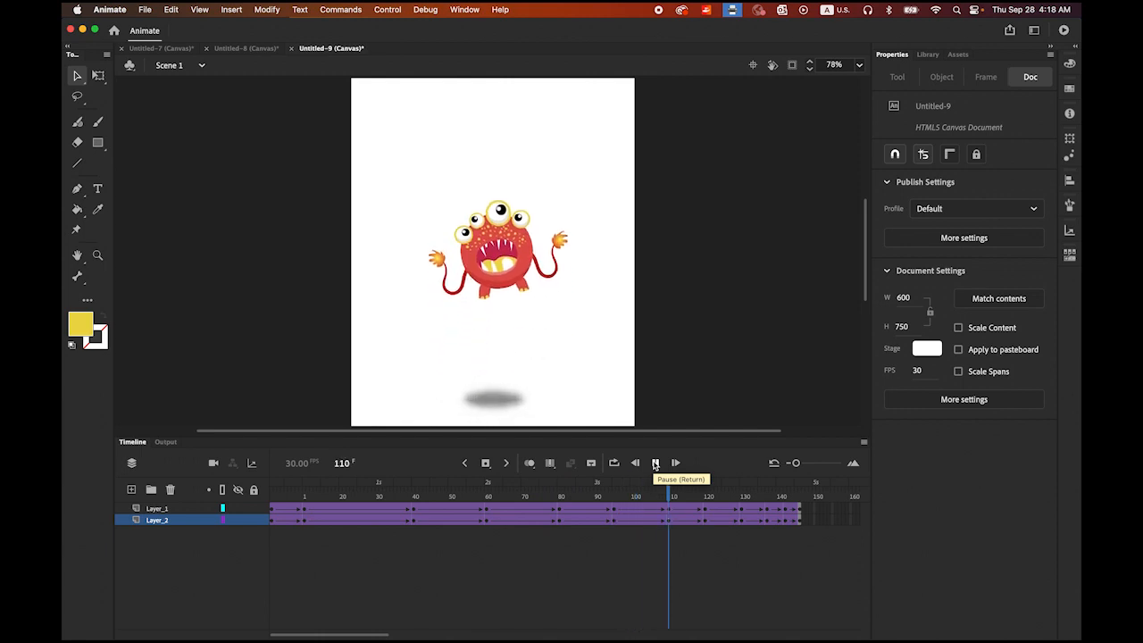
click(655, 463)
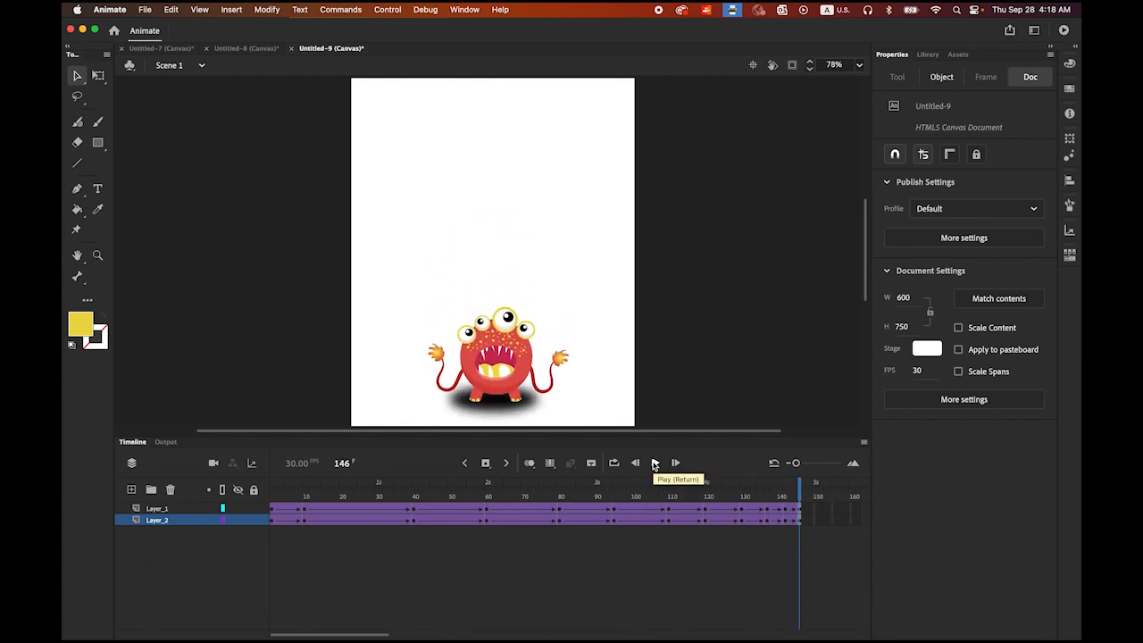
- Test the movie in the browser to watch the monster and shadow bounce, and return to the Animate timeline
click(389, 9)
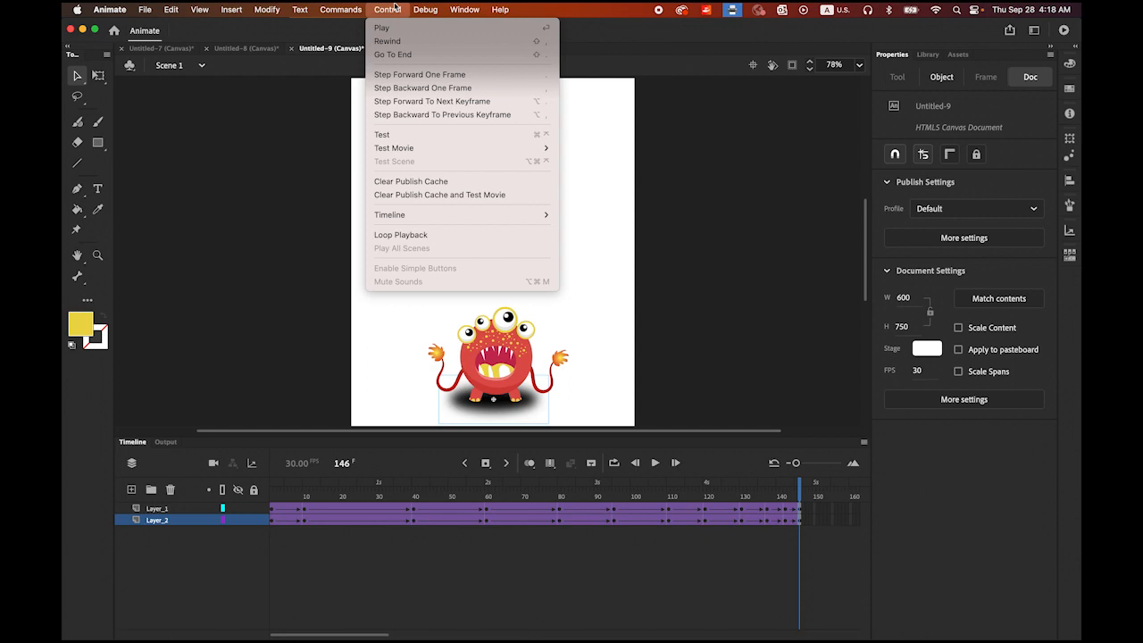
mouse_move(420, 147)
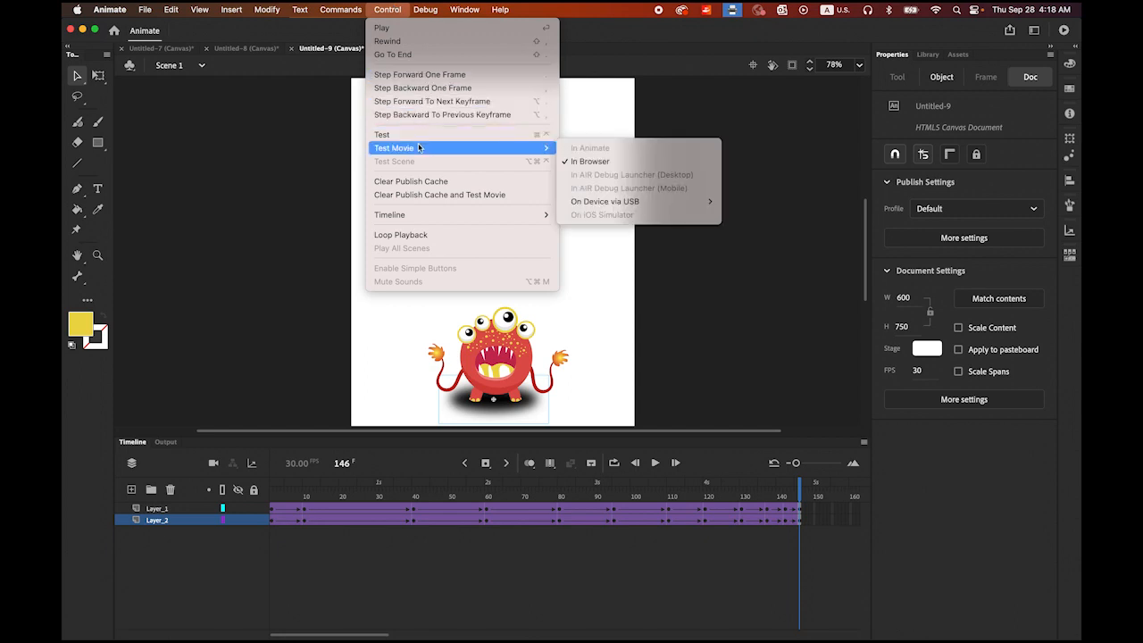
click(586, 164)
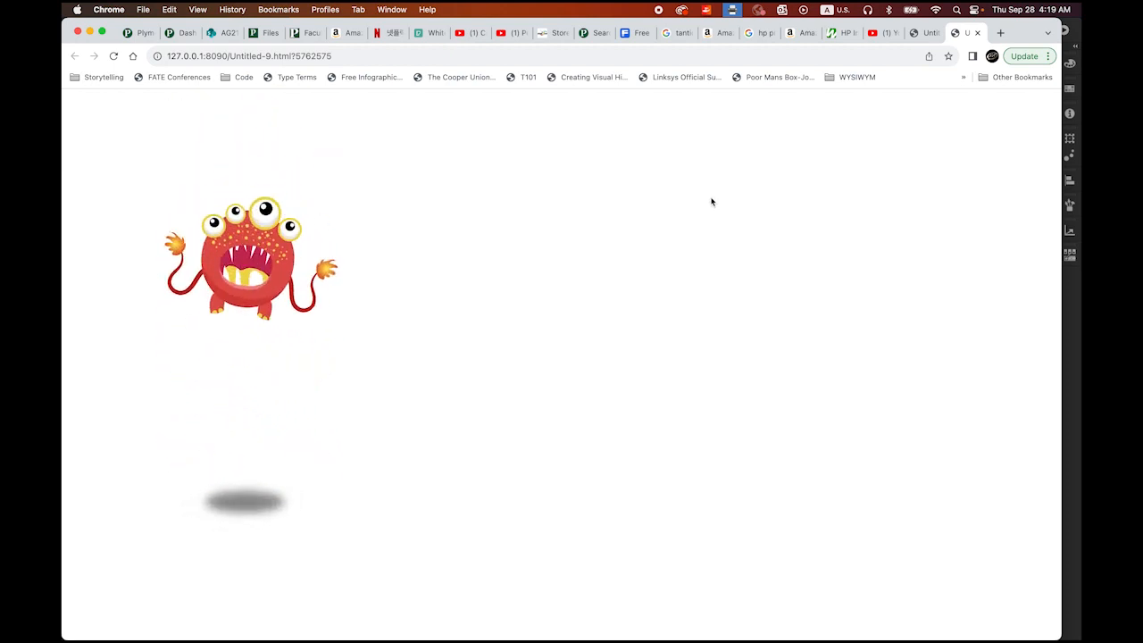
click(1079, 336)
click(133, 441)
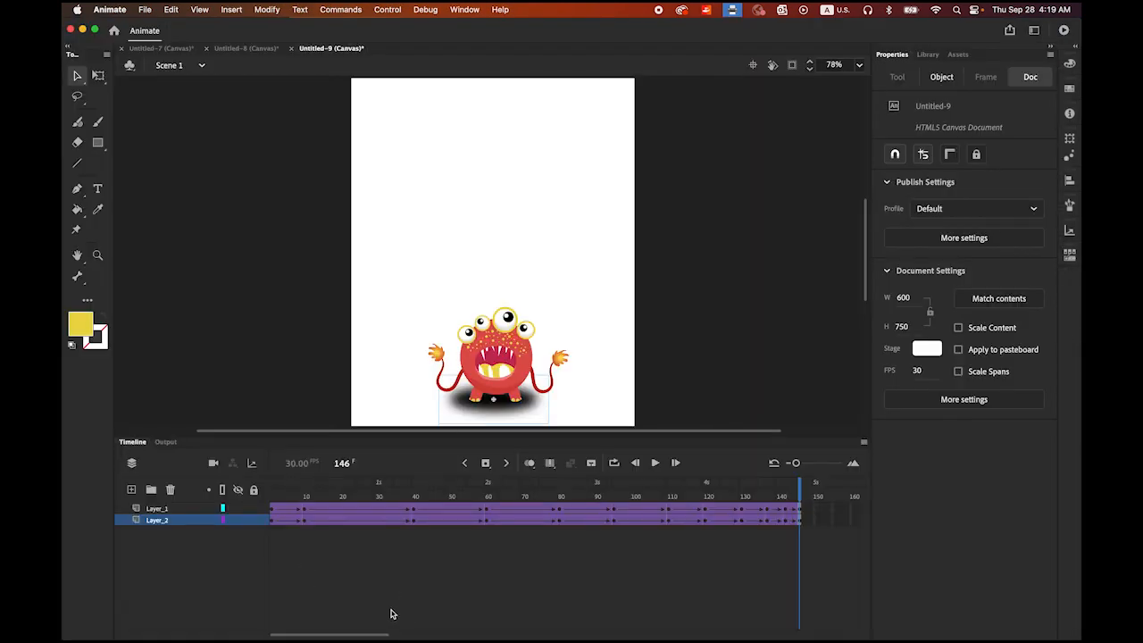
- Extend Layer_1 and Layer_2 to frame 270 to hold the monster's resting pose after the last bounce
drag(366, 633, 459, 638)
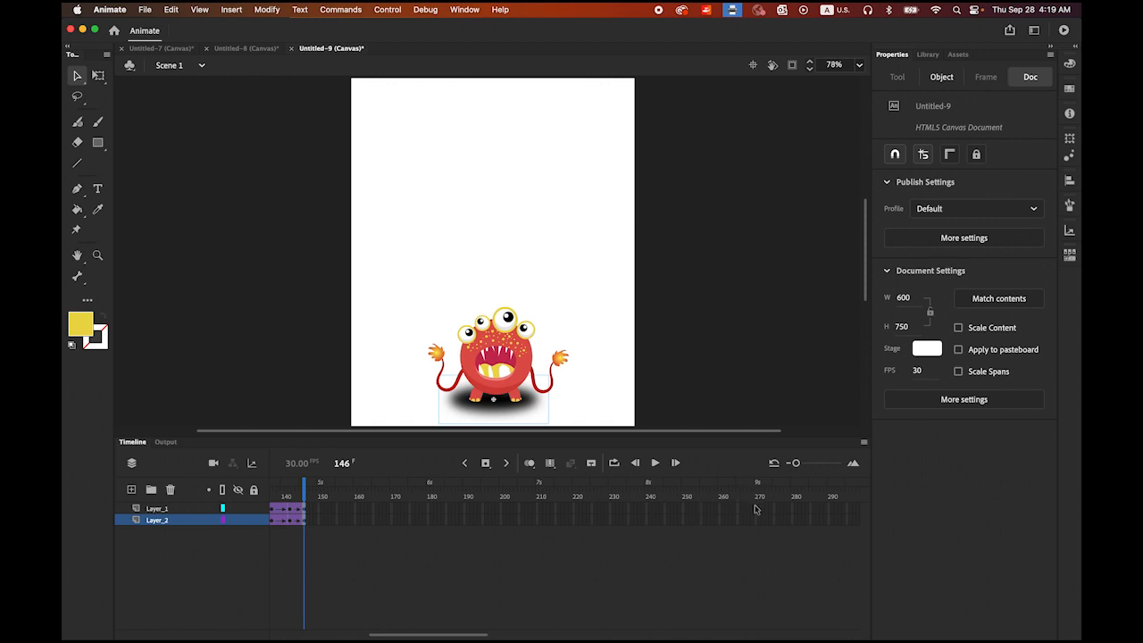
drag(755, 509, 757, 525)
key(F5)
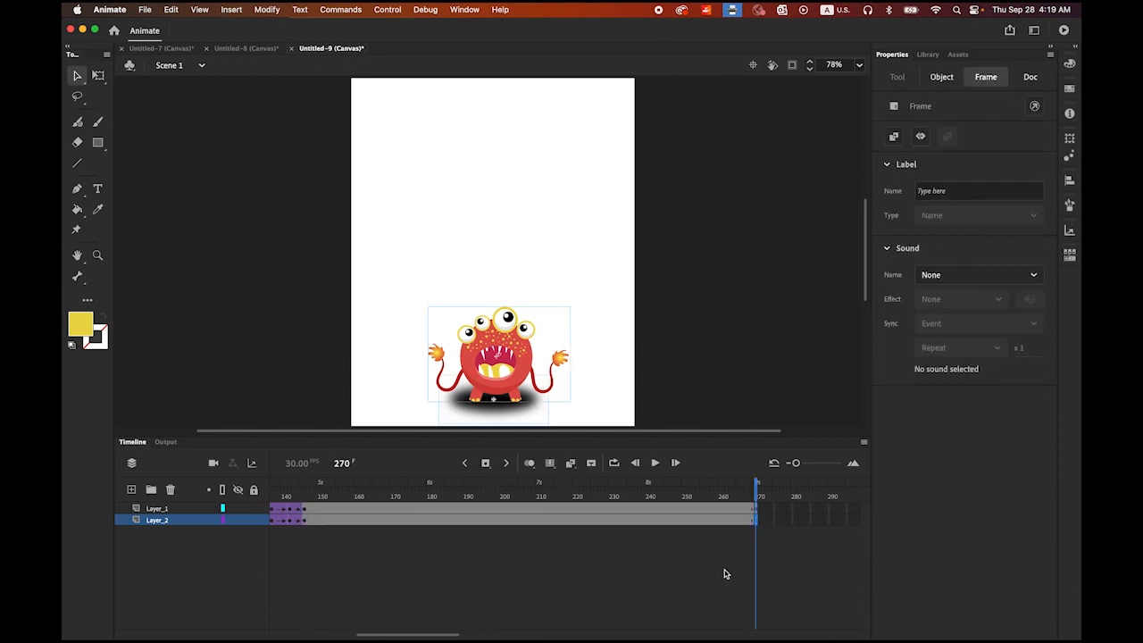
- Test the extended movie in the browser to check the hold at the end, and return to the Animate timeline
click(389, 9)
mouse_move(427, 148)
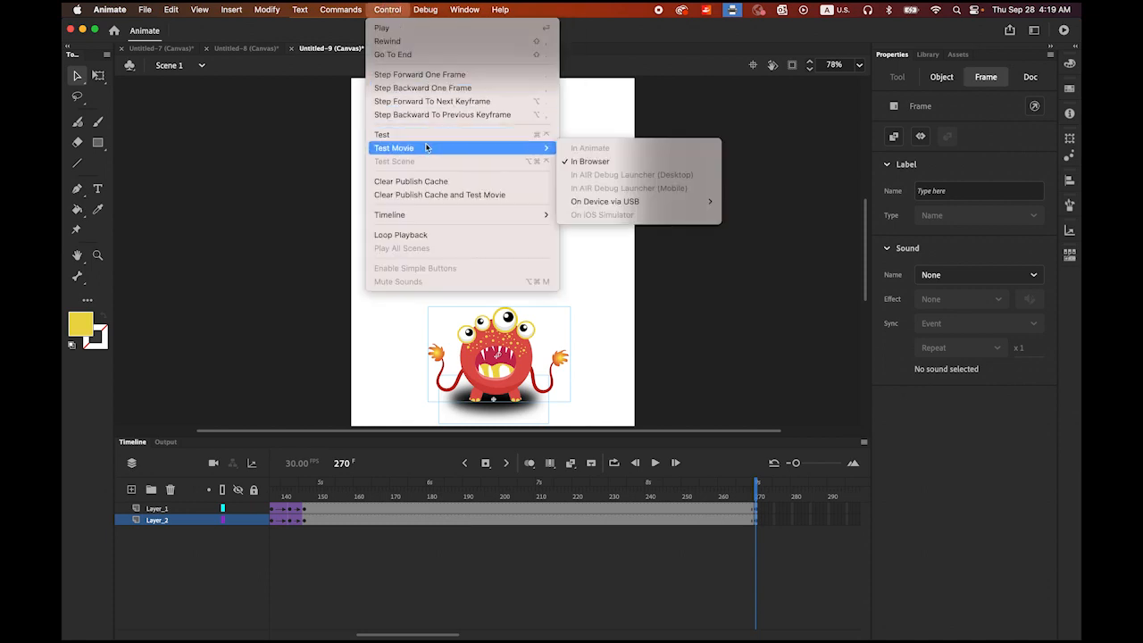
click(592, 161)
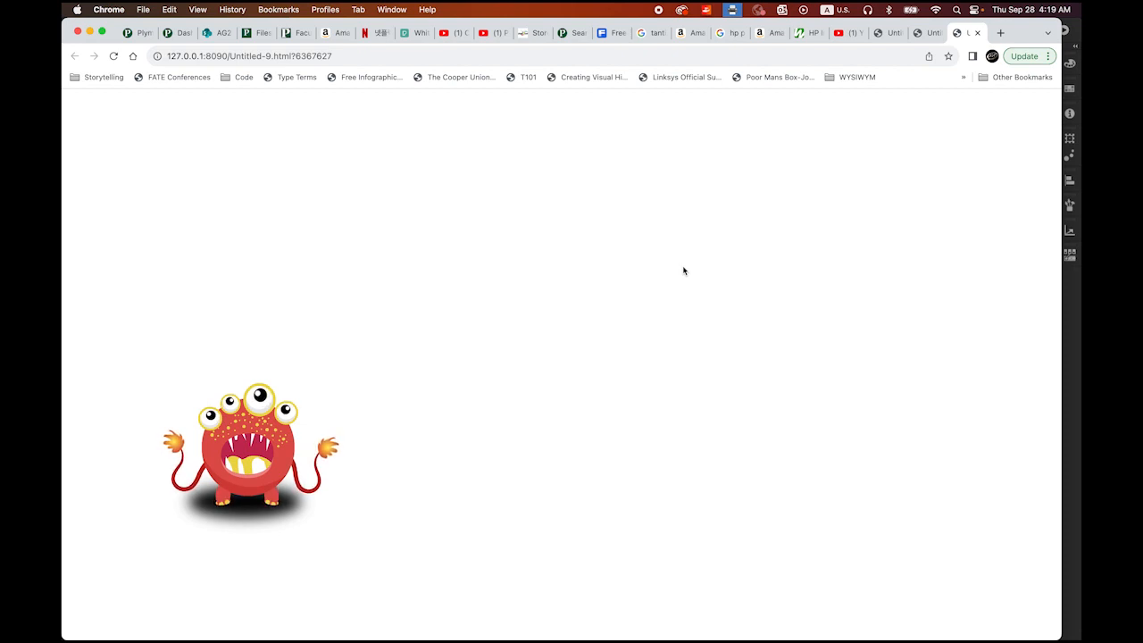
click(1071, 403)
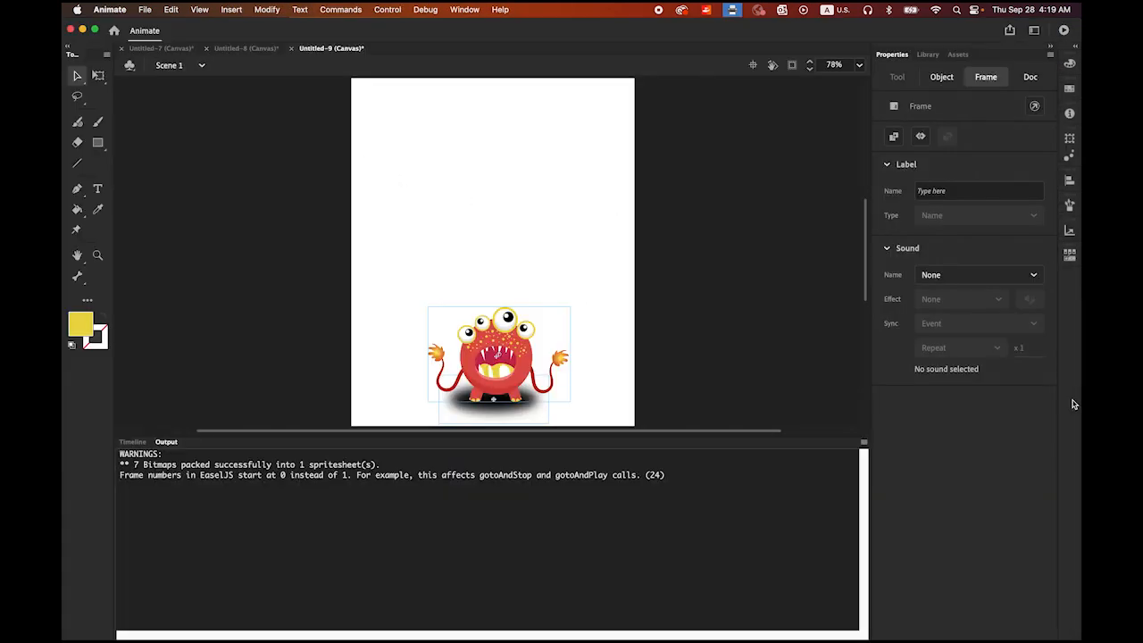
click(127, 442)
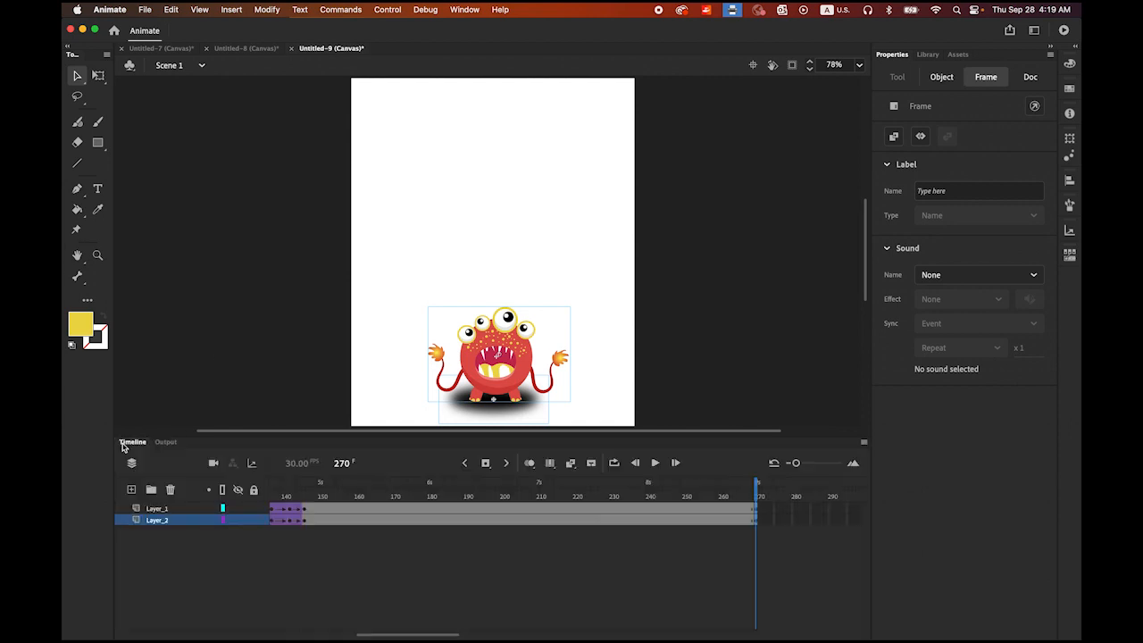
- Save the document as monster_anim.fla in the Monster folder
click(139, 9)
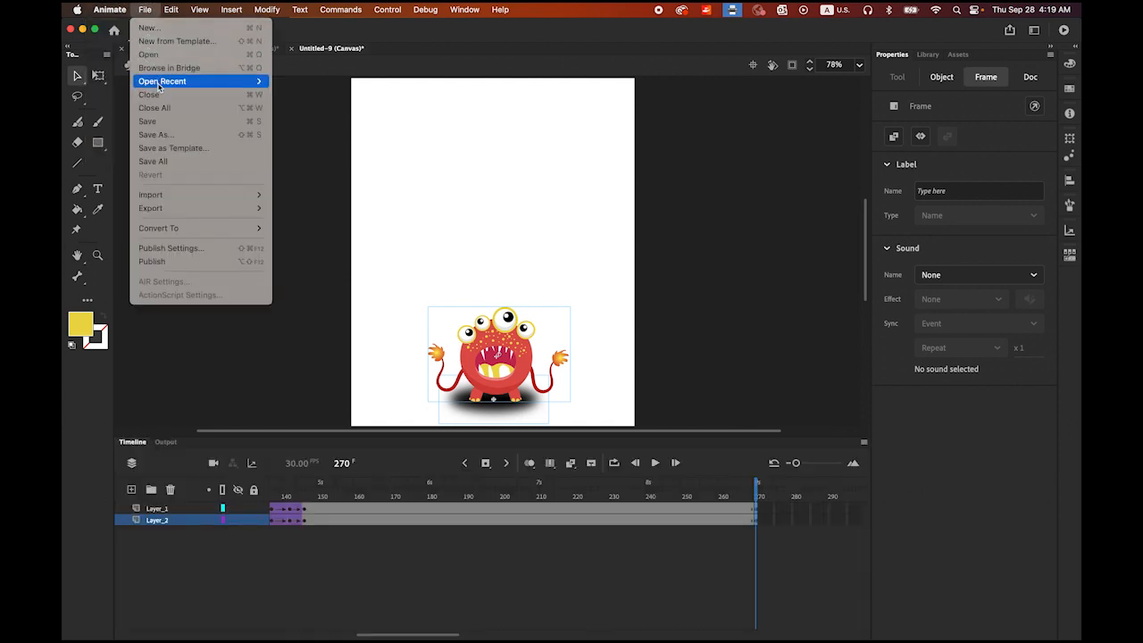
click(176, 135)
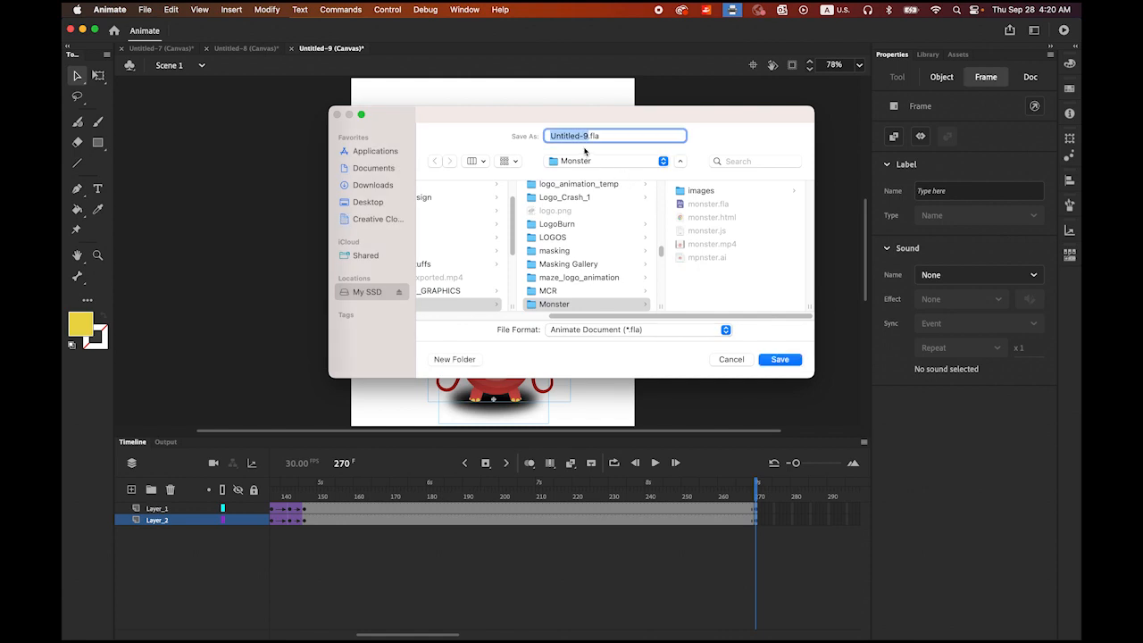
text(monster_anim)
click(782, 360)
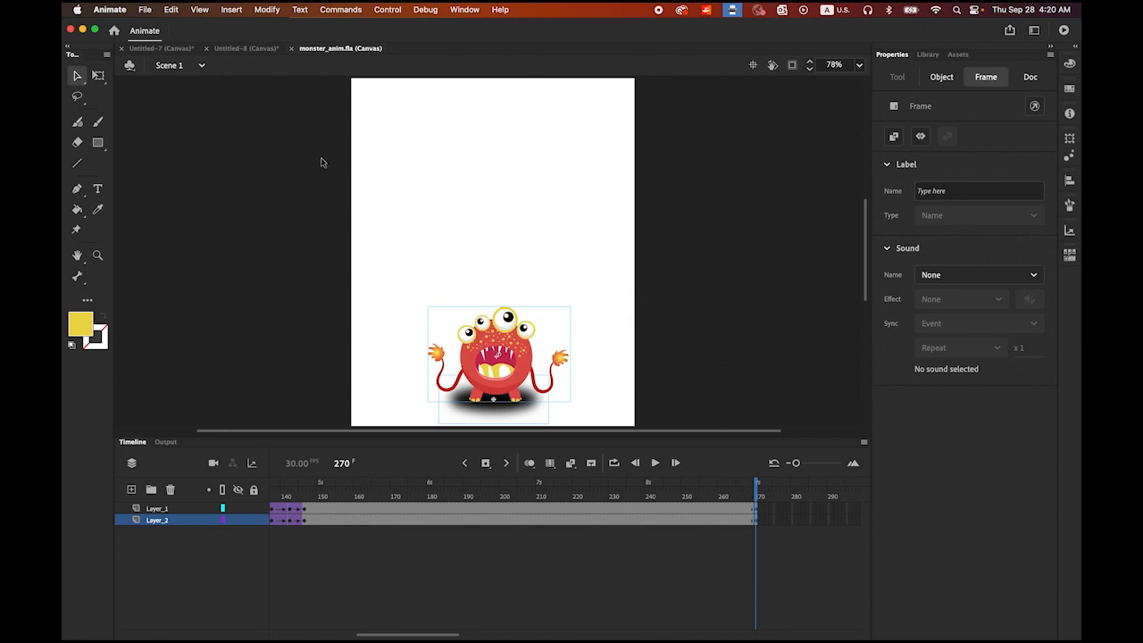
- Open the video export settings, bring up Adobe Media Encoder 2023 to view its queue, and return to Animate's export settings
click(146, 10)
mouse_move(199, 209)
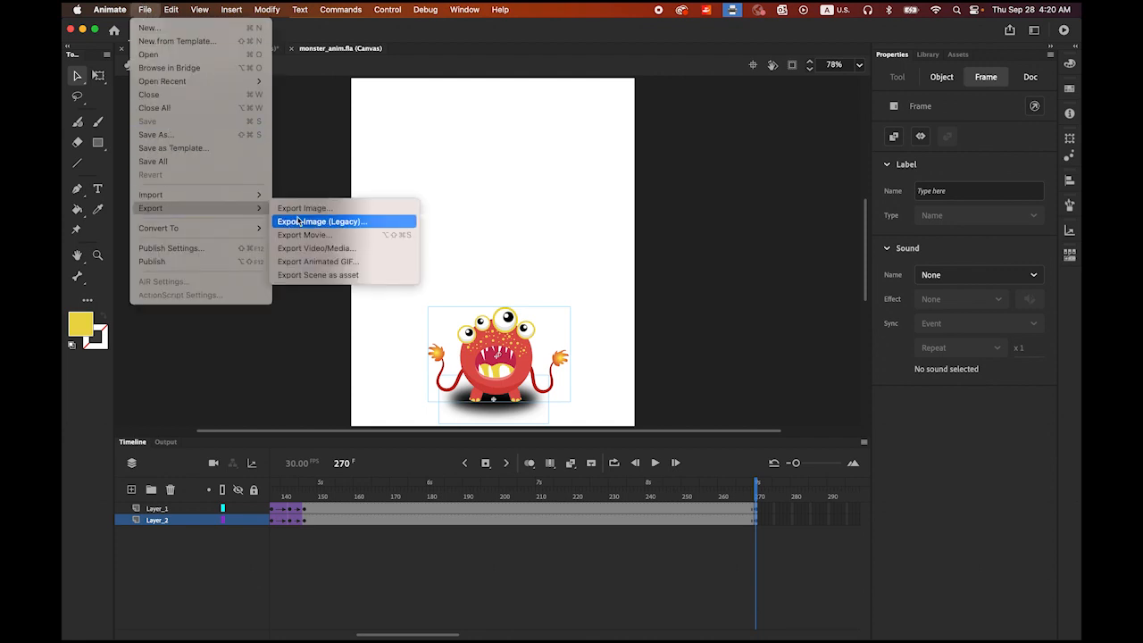
click(348, 255)
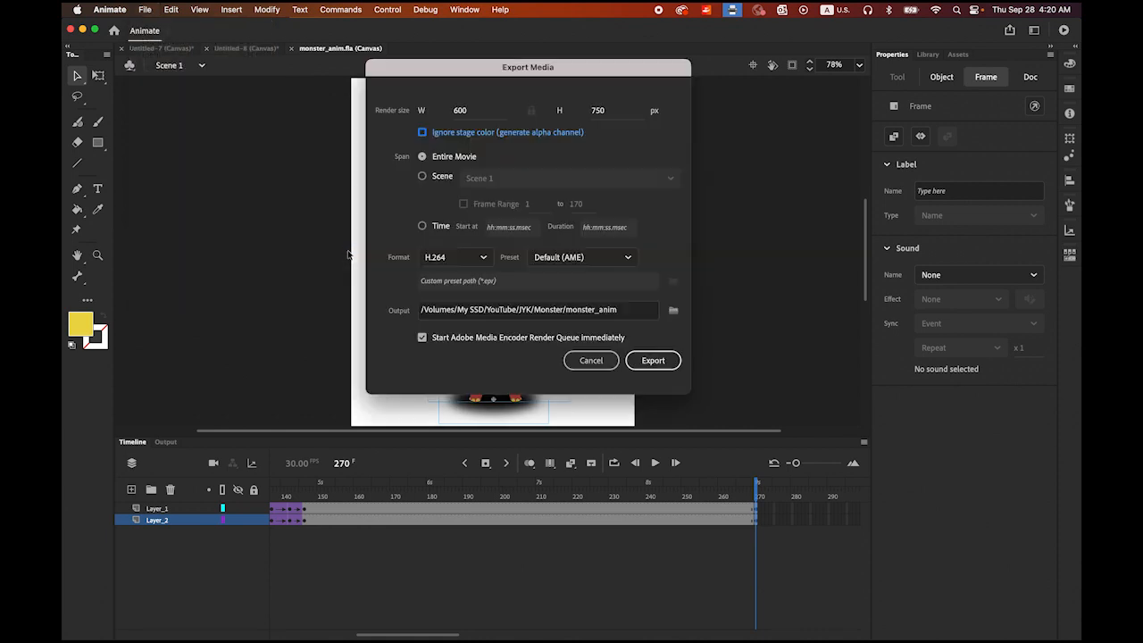
mouse_move(982, 635)
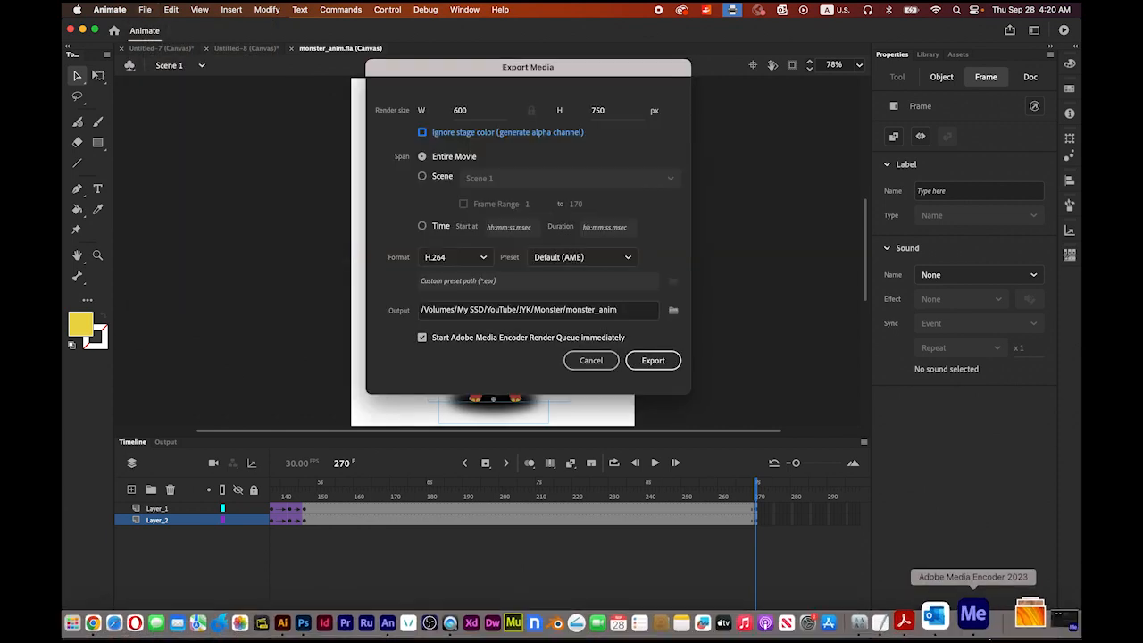
click(982, 629)
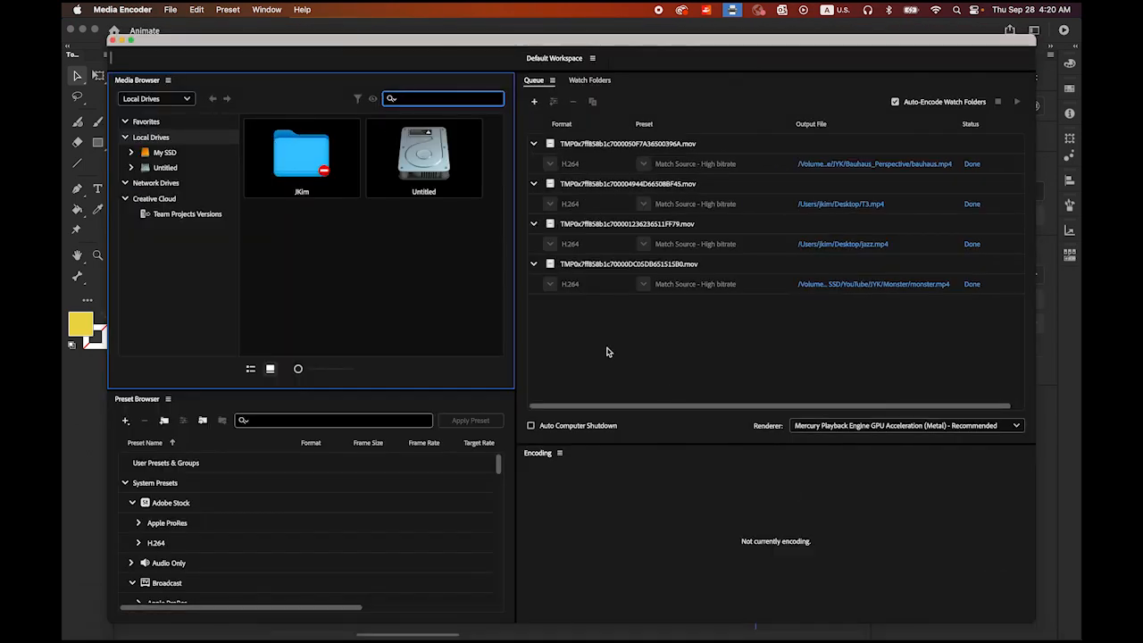
click(89, 443)
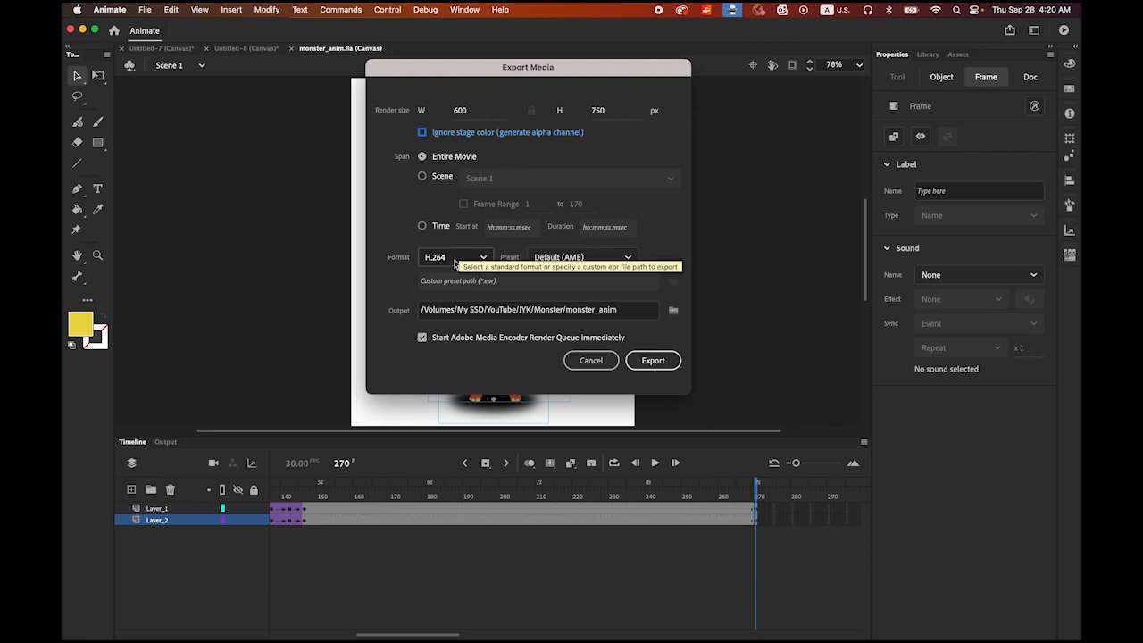
- Set the export destination to monster_anim in the Monster folder and export the entire movie as H.264 at 600 by 750 px
click(673, 312)
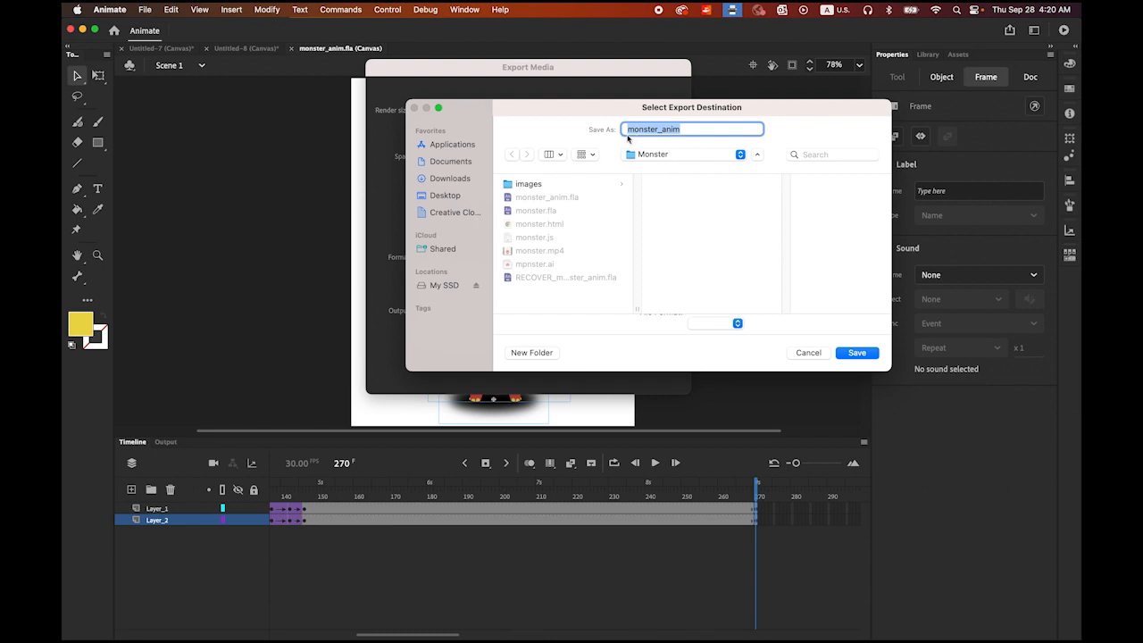
click(857, 353)
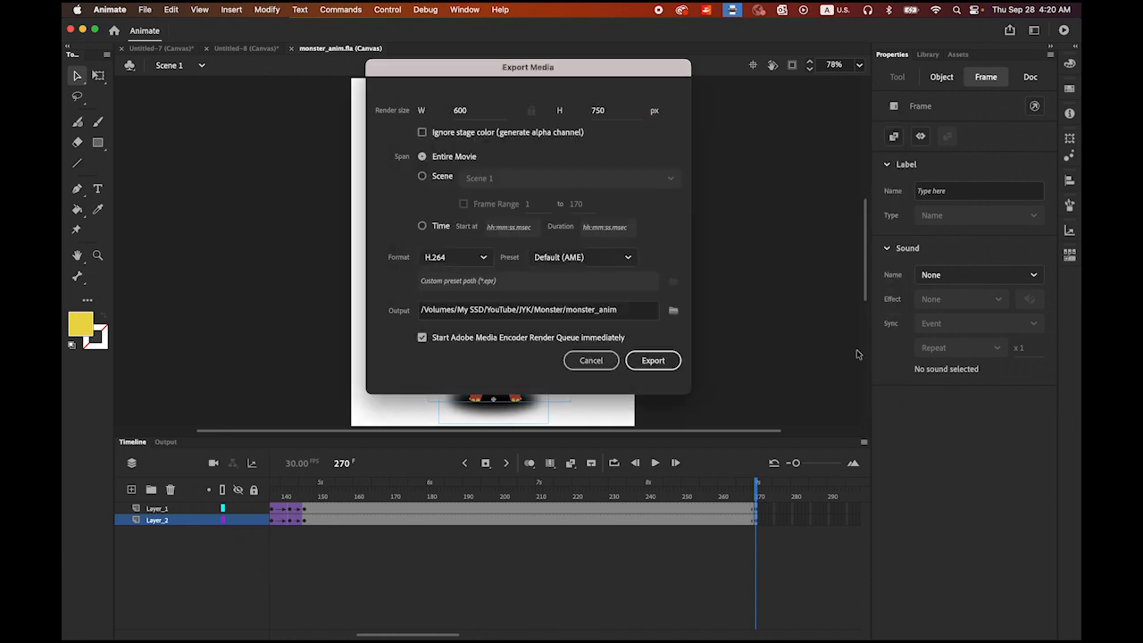
click(653, 360)
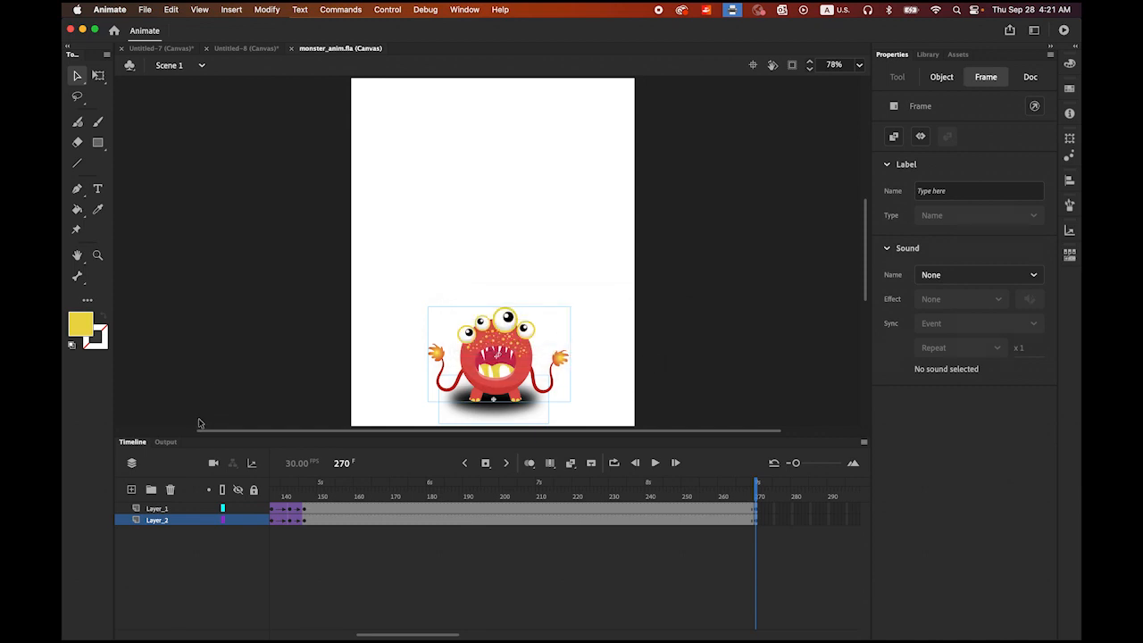
- Switch to Finder, open monster_anim.mp4 from the Monster folder in QuickTime Player, and play the exported video twice
click(88, 627)
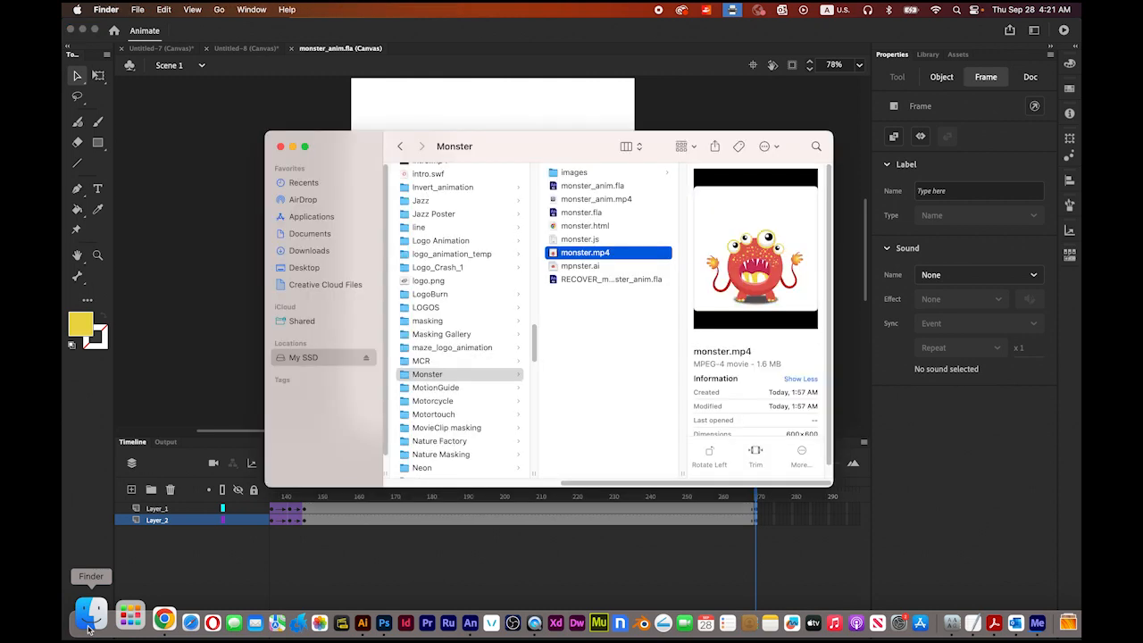
click(593, 200)
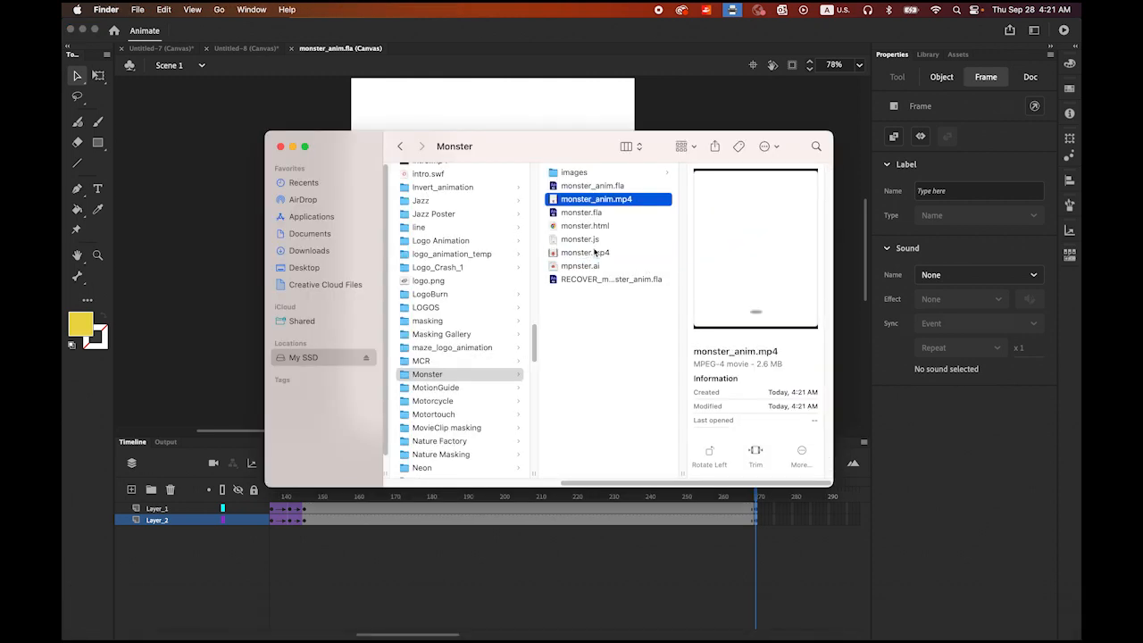
double_click(553, 199)
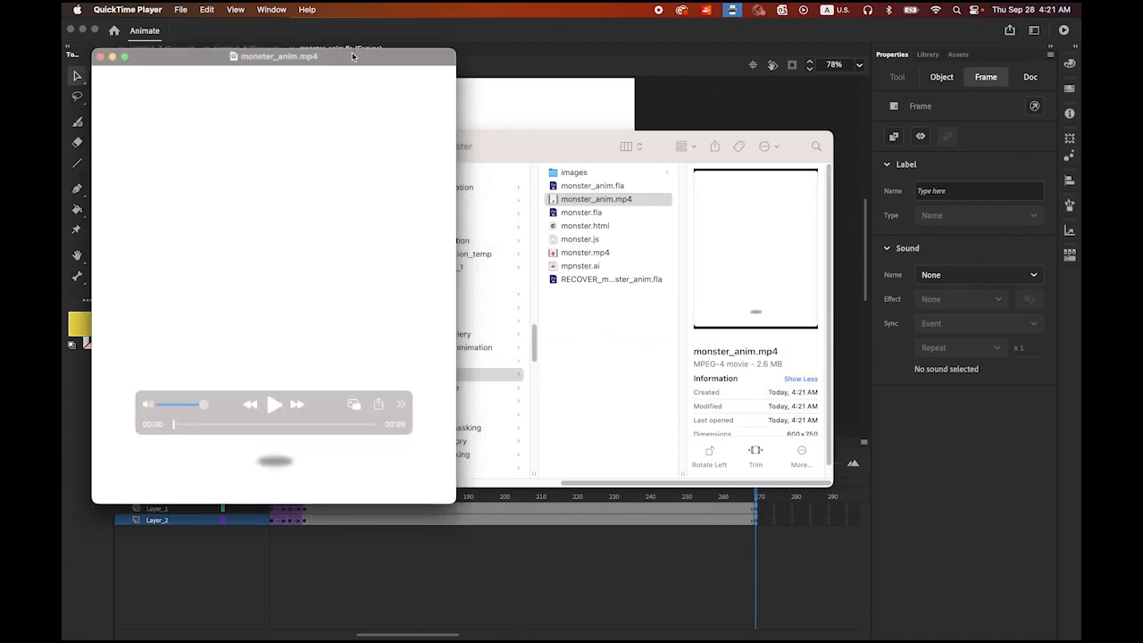
drag(357, 60, 532, 55)
click(448, 400)
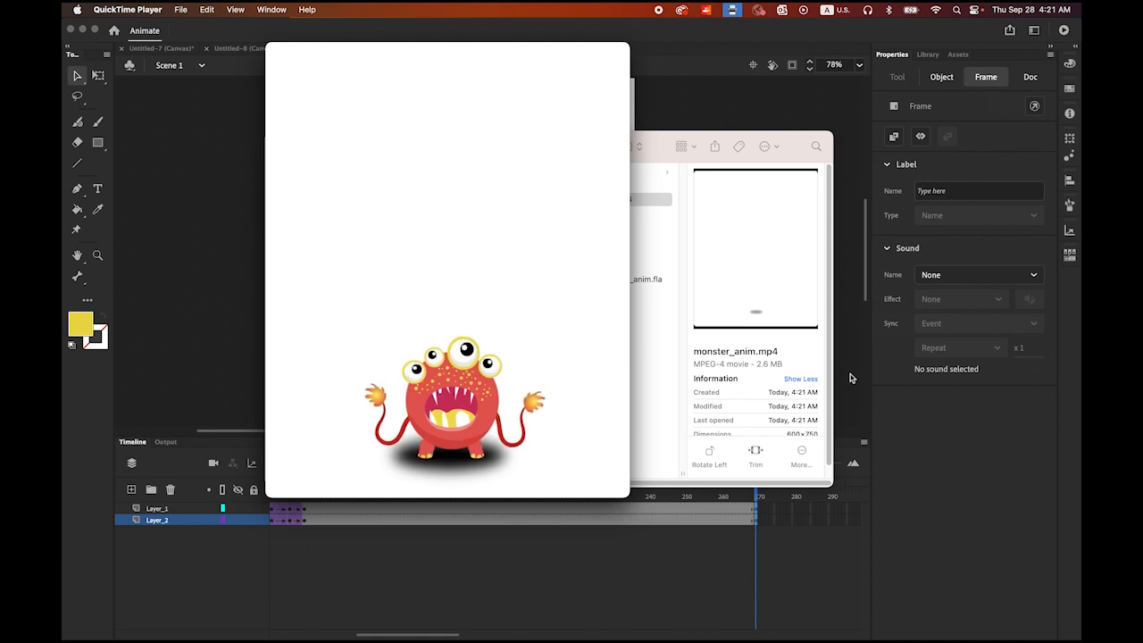
mouse_move(467, 173)
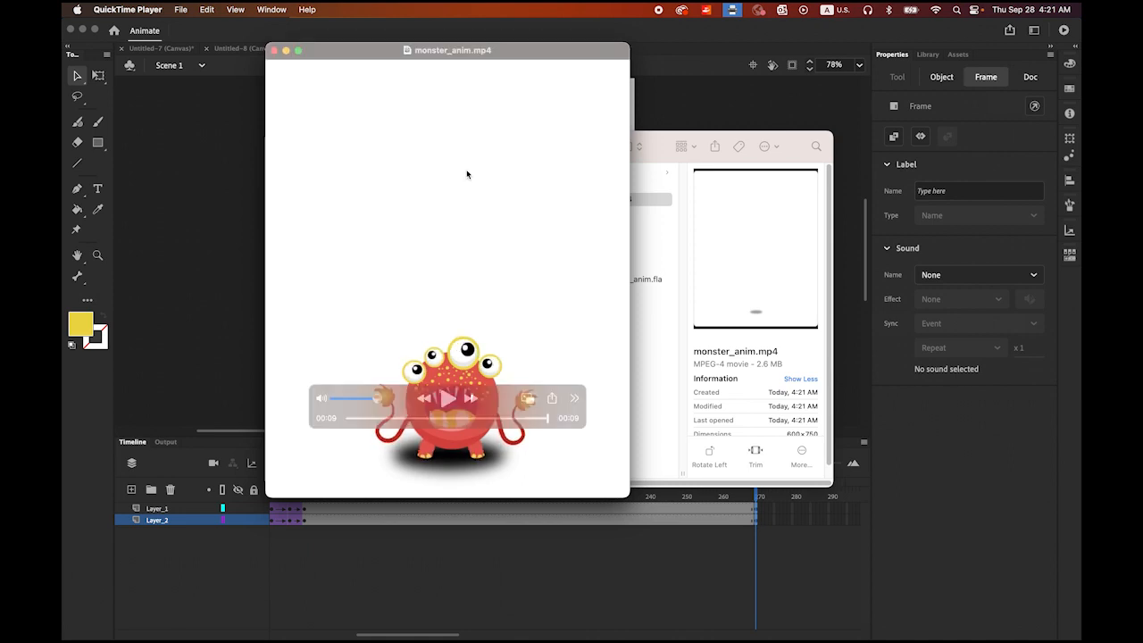
click(448, 398)
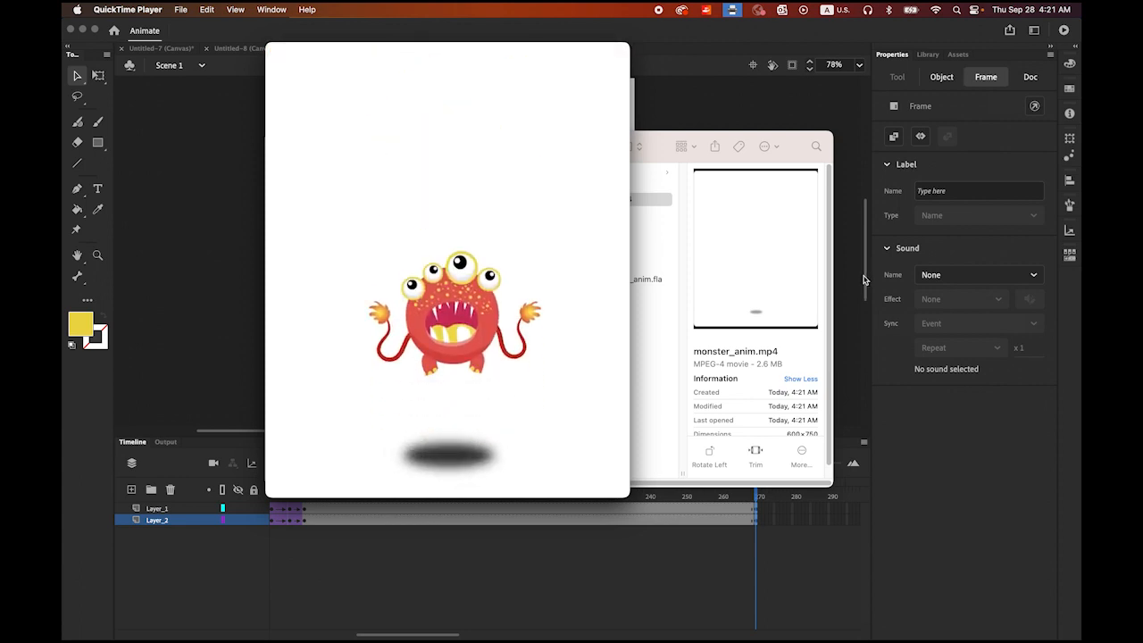